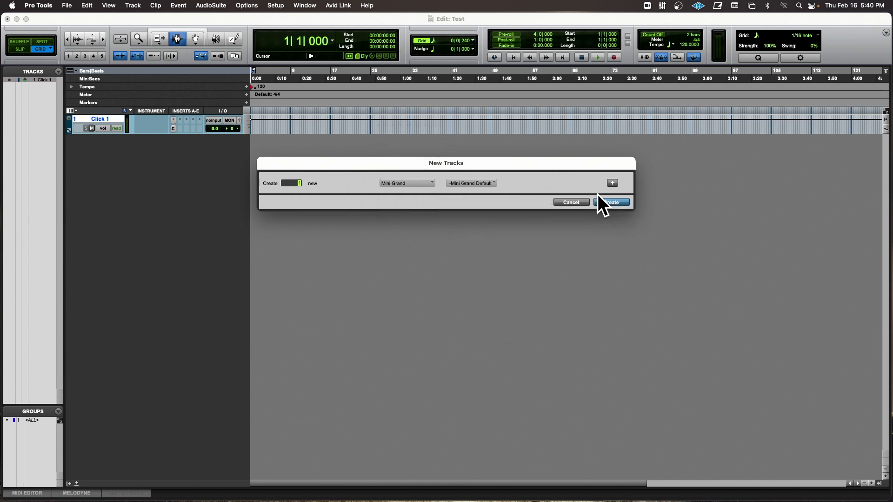
Add a second row to the new tracks setup for one stereo Aux Input
left_click(612, 184)
left_click(355, 199)
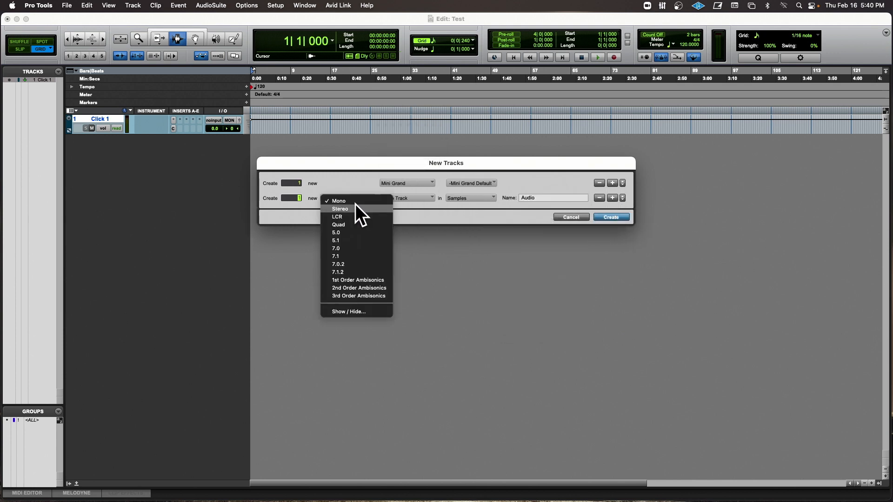
left_click(355, 205)
left_click(411, 198)
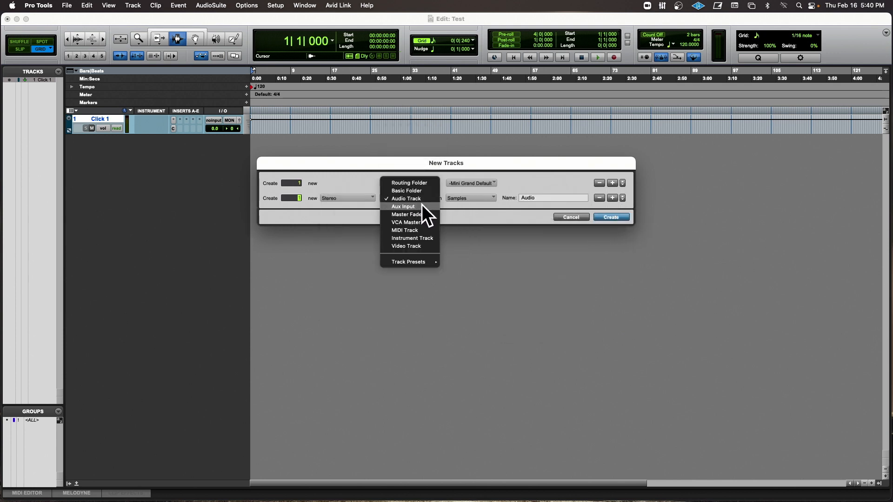
left_click(421, 206)
Add a third row for one stereo Master Fader and create the Mini Grand, Aux and Master tracks
left_click(613, 198)
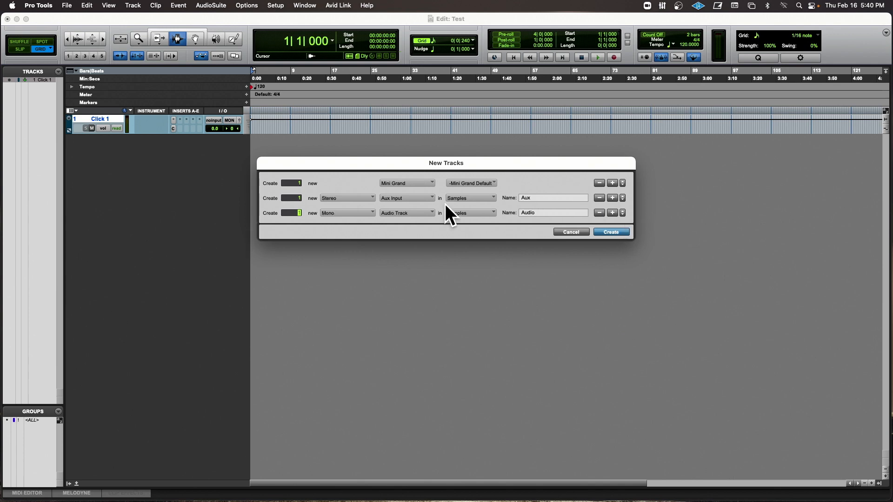
left_click(347, 212)
left_click(347, 220)
left_click(409, 214)
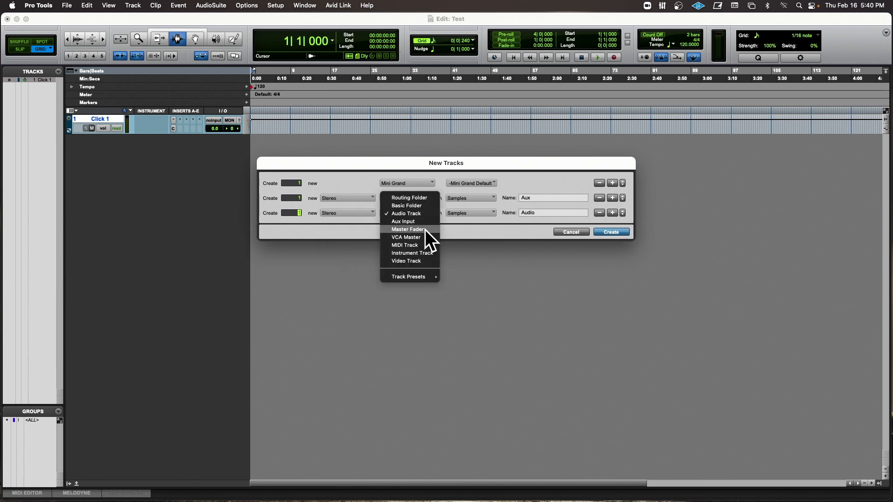
left_click(425, 230)
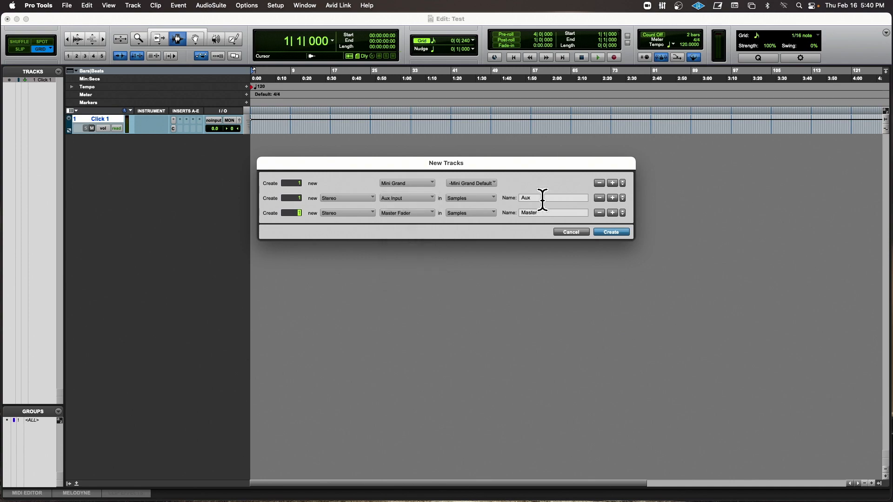
left_click(611, 231)
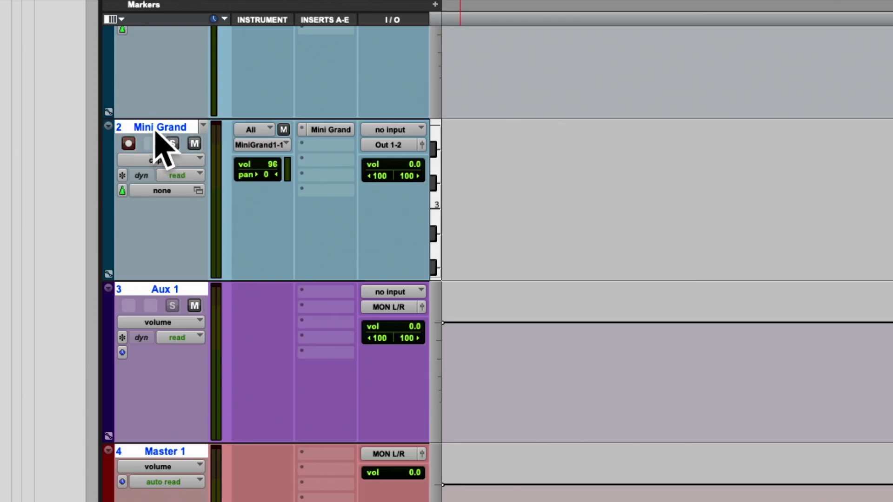
Deselect the new tracks and route the Mini Grand track's output to MON L/R (Stereo)
left_click(154, 130, "alt")
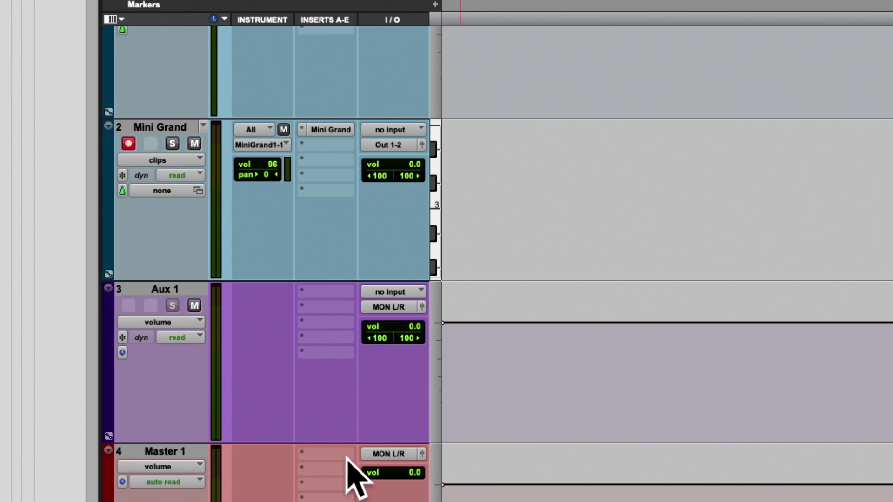
left_click(394, 144)
mouse_move(399, 148)
left_click(504, 147)
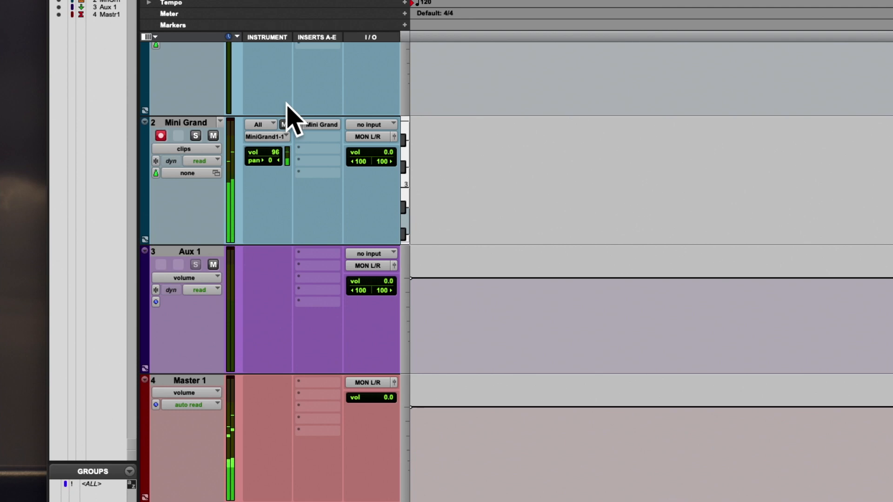
Try the Mini Grand track's output on LINE 3-4 (Stereo) and return it to MON L/R
left_click(357, 132)
mouse_move(356, 135)
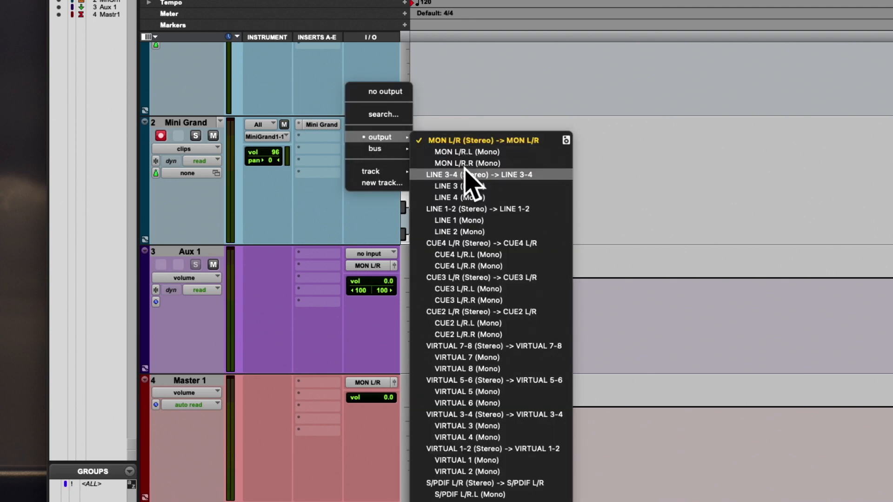
left_click(465, 174)
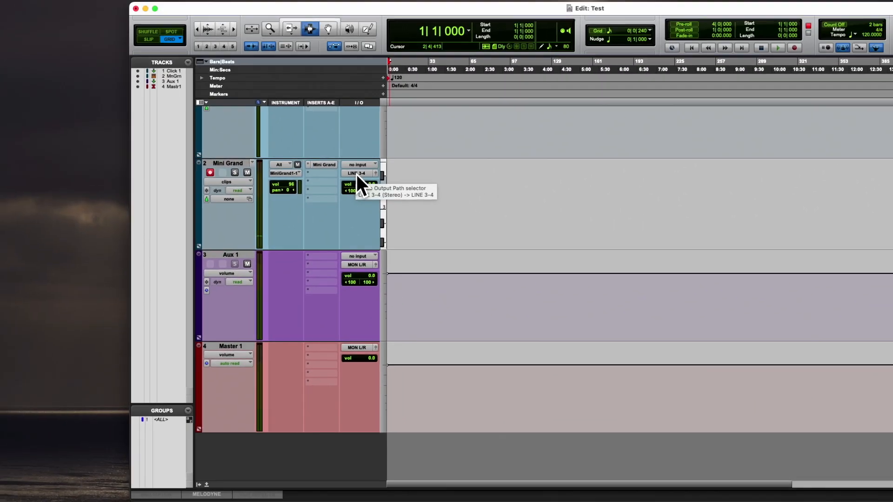
left_click(348, 181)
mouse_move(351, 189)
left_click(406, 192)
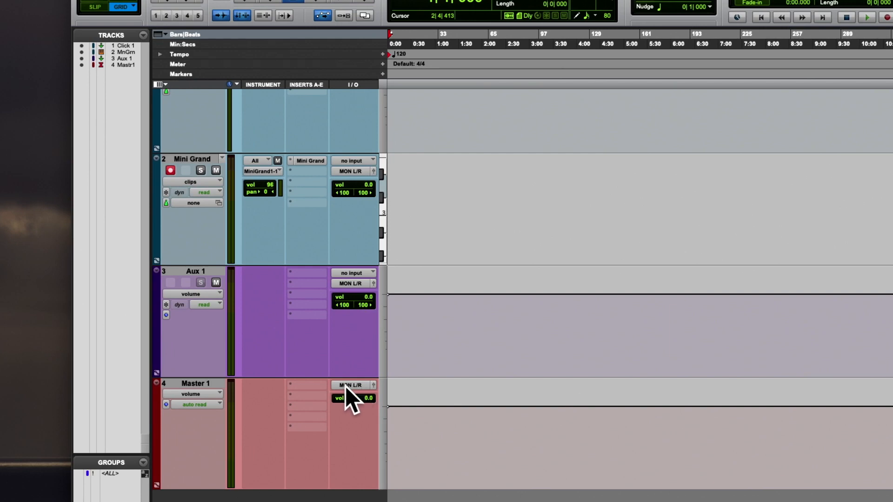
Set the Master 1 track to no output and return it to MON L/R (Stereo)
left_click(347, 386)
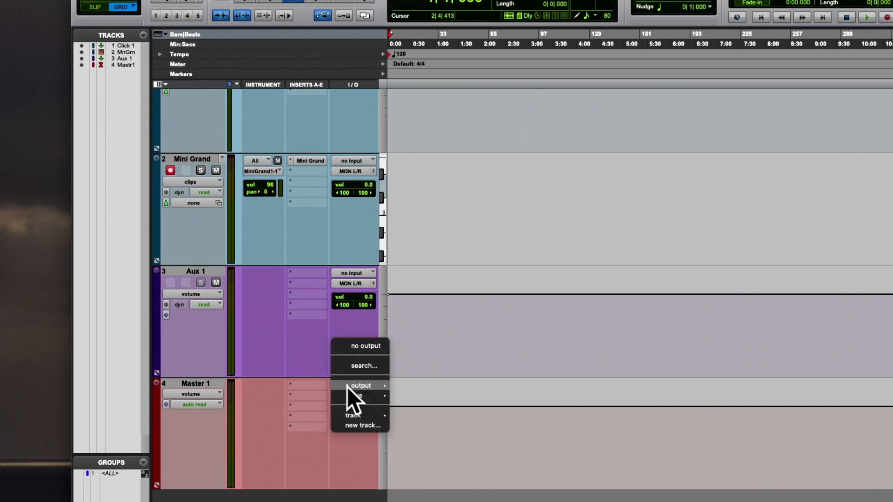
left_click(355, 347)
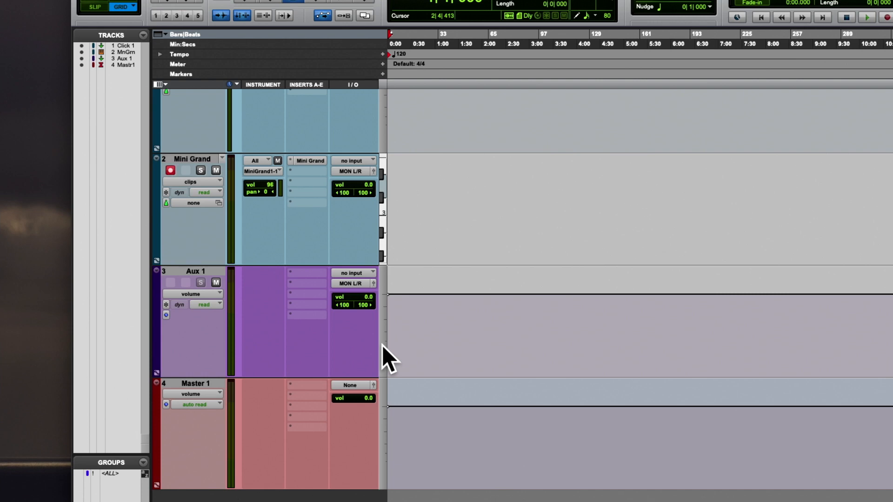
left_click(354, 385)
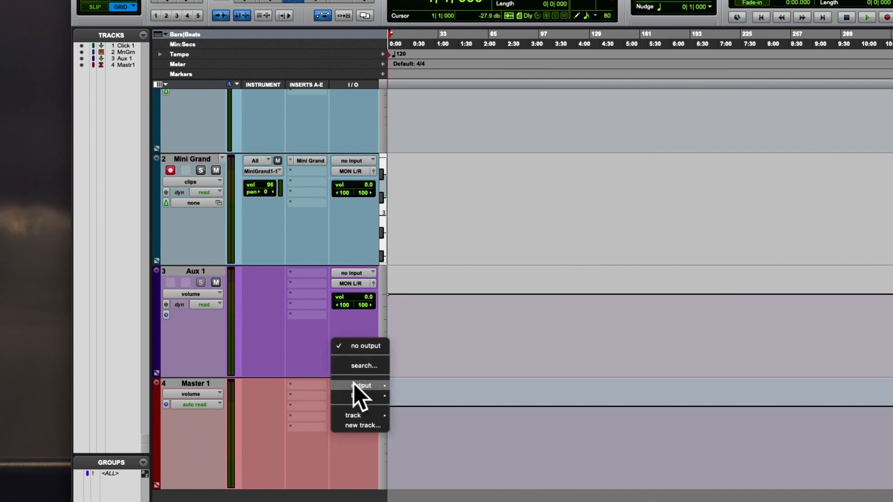
mouse_move(358, 384)
left_click(406, 388)
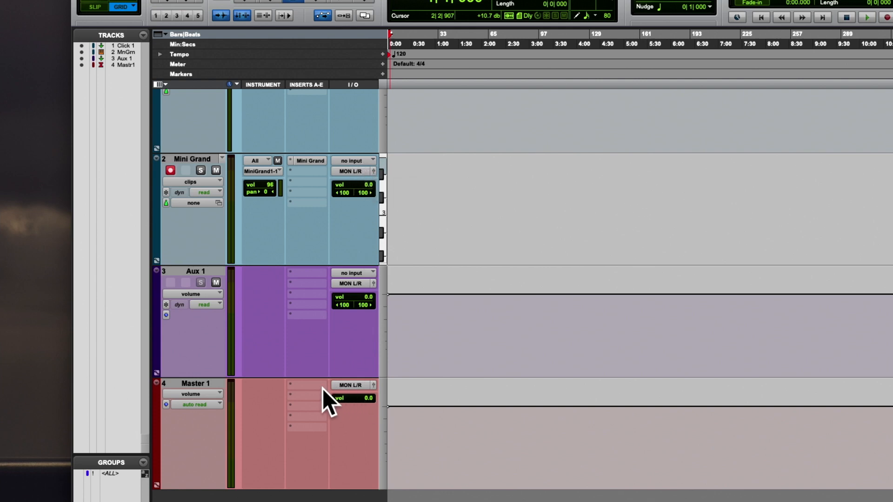
Run playback with Master 1 set to no output, restore its output to MON L/R, and stop playback
left_click(344, 385)
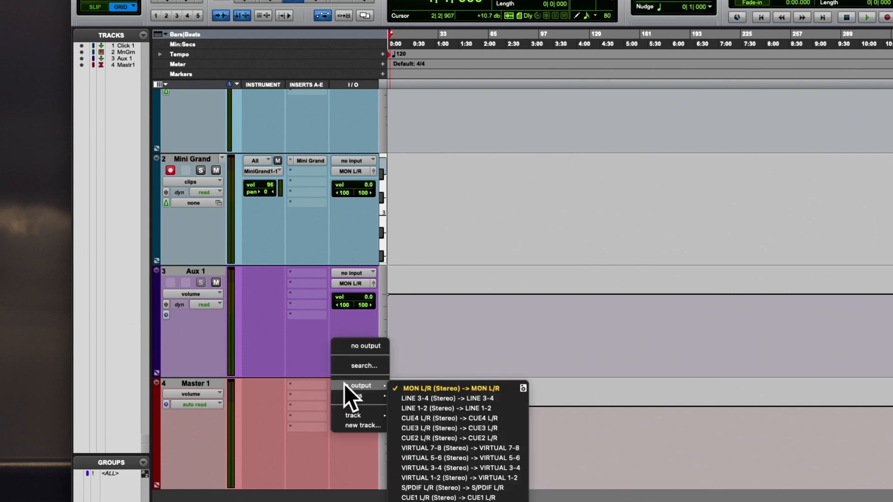
left_click(363, 345)
key("space")
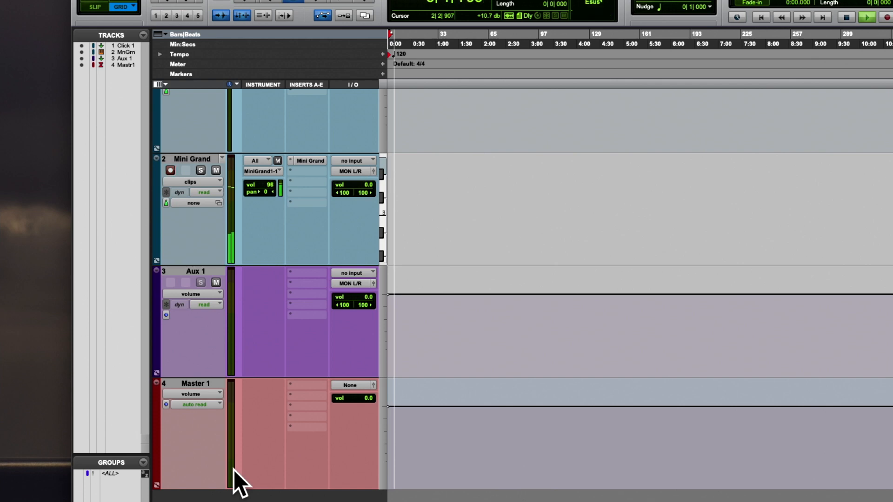
left_click(350, 385)
mouse_move(361, 392)
left_click(419, 383)
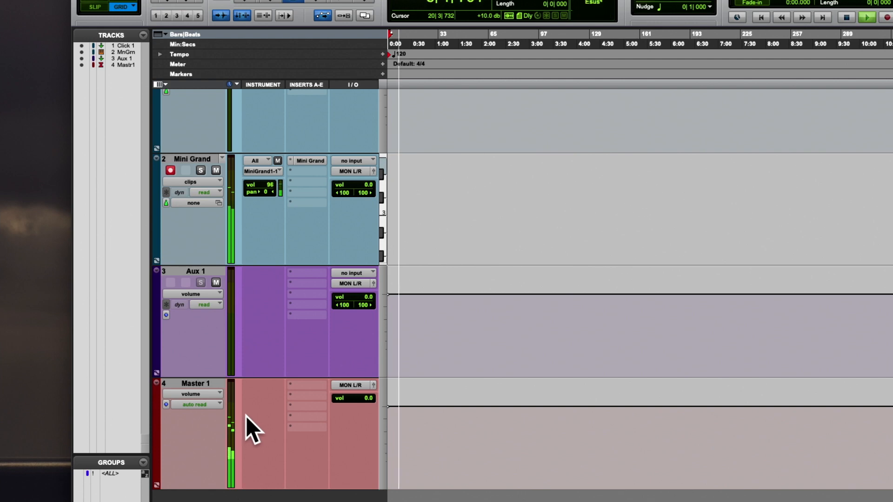
scroll(247, 416, "up", 2)
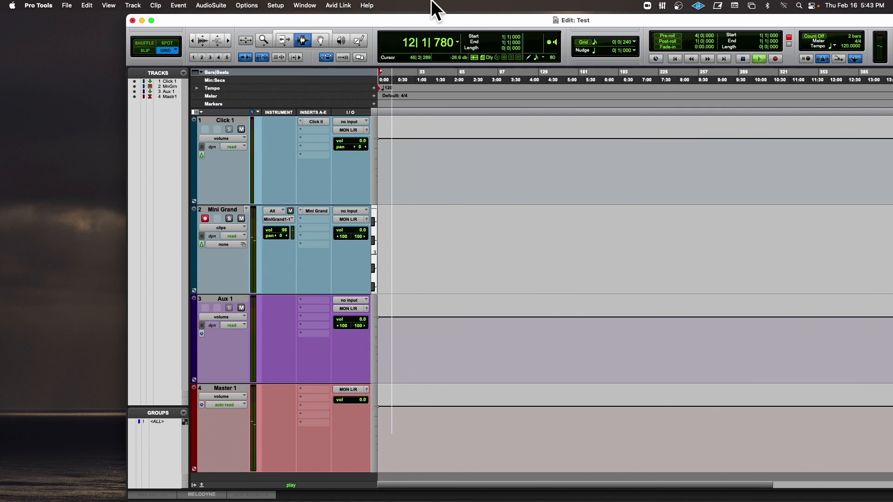
key("space")
Maximize the Edit window and open the Mix window, widened and placed over the Edit window
double_click(409, 20)
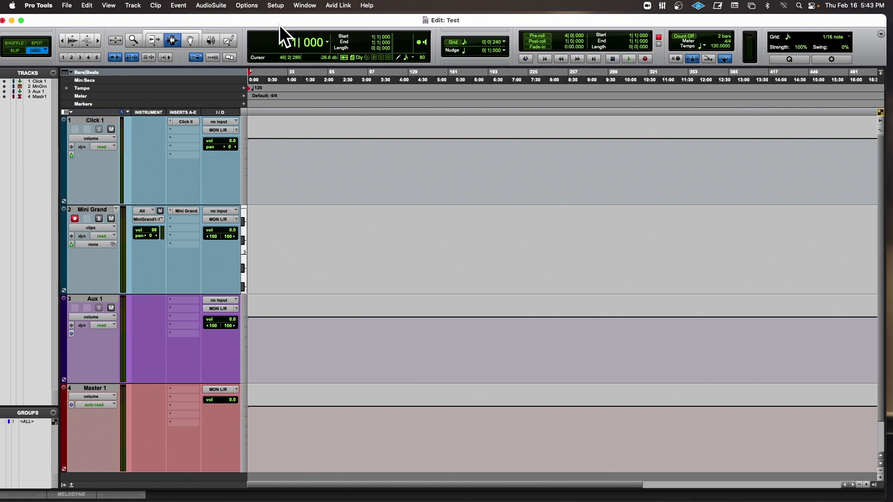
left_click(304, 5)
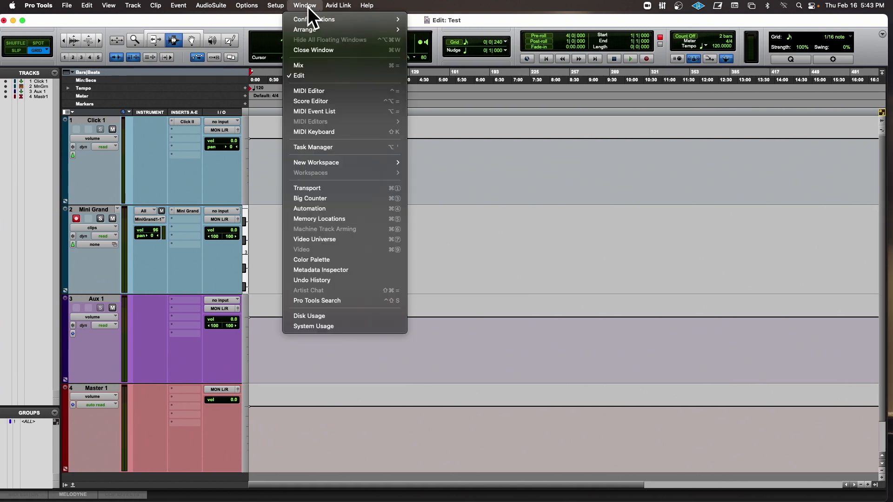
left_click(309, 64)
left_click_drag(849, 18, 222, 18)
left_click_drag(257, 496, 453, 489)
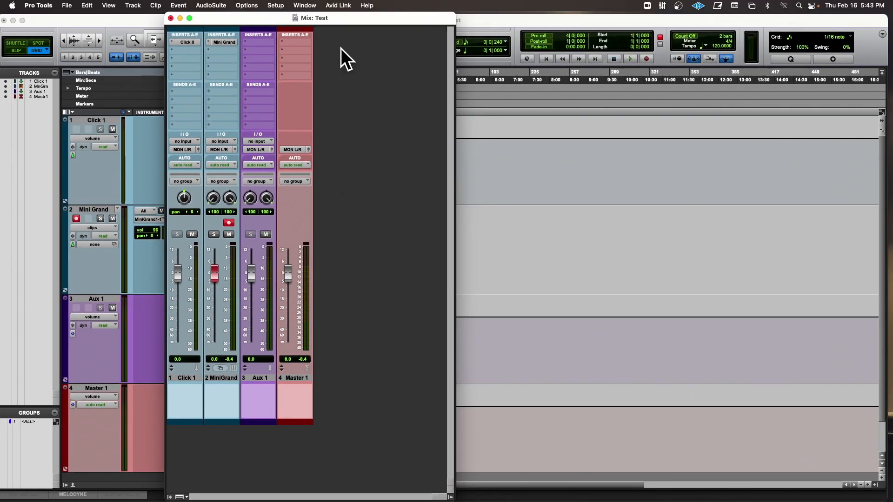
left_click_drag(335, 16, 450, 84)
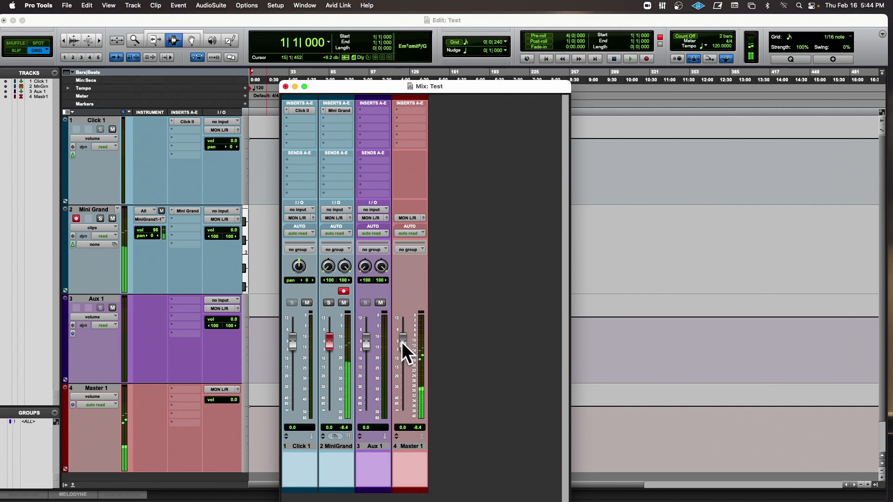
Pull the Master 1 fader down to about -77 dB and return it to 0.0 dB
left_click_drag(401, 341, 401, 411)
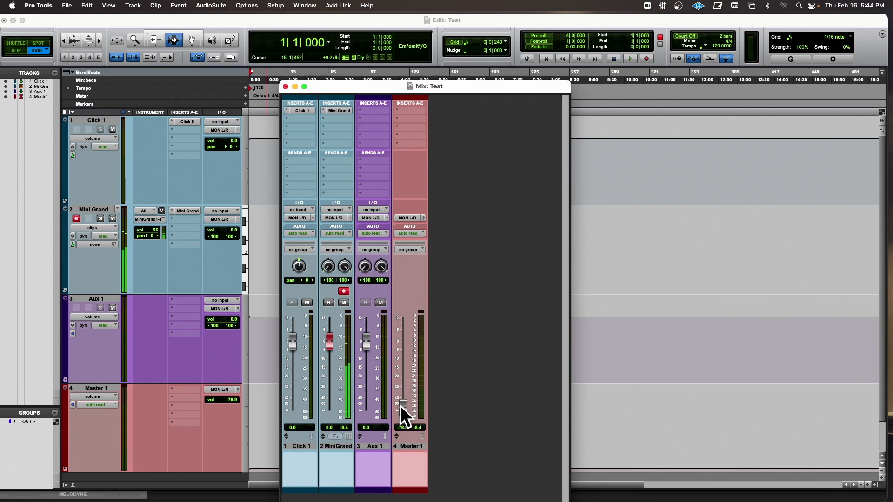
left_click_drag(401, 407, 404, 339)
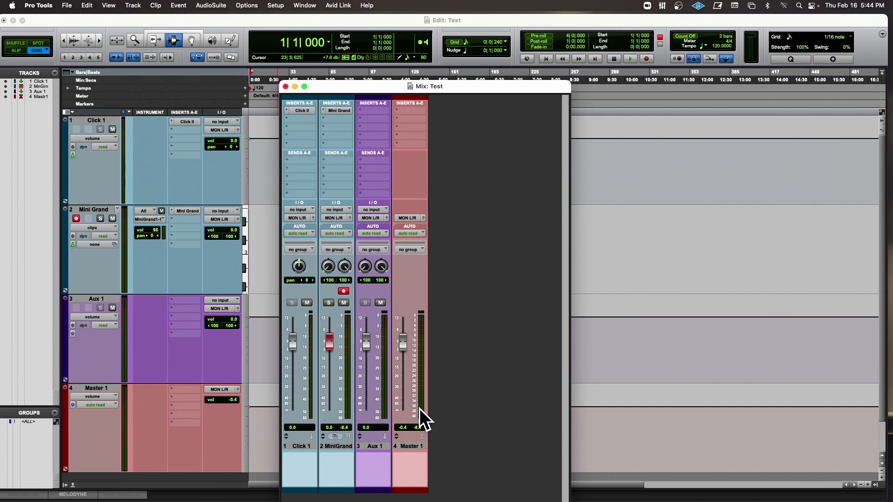
left_click(404, 339, "alt")
Close the Mix window and return to the Edit window
left_click_drag(300, 84, 403, 91)
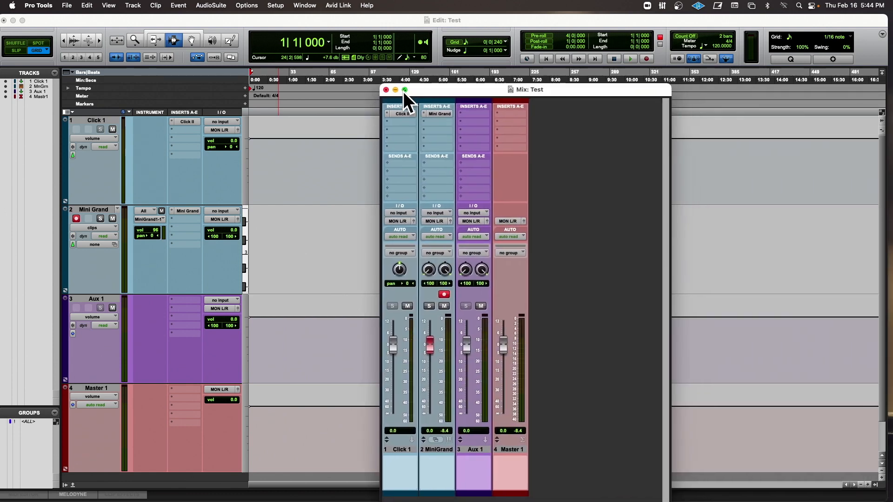
left_click(386, 90)
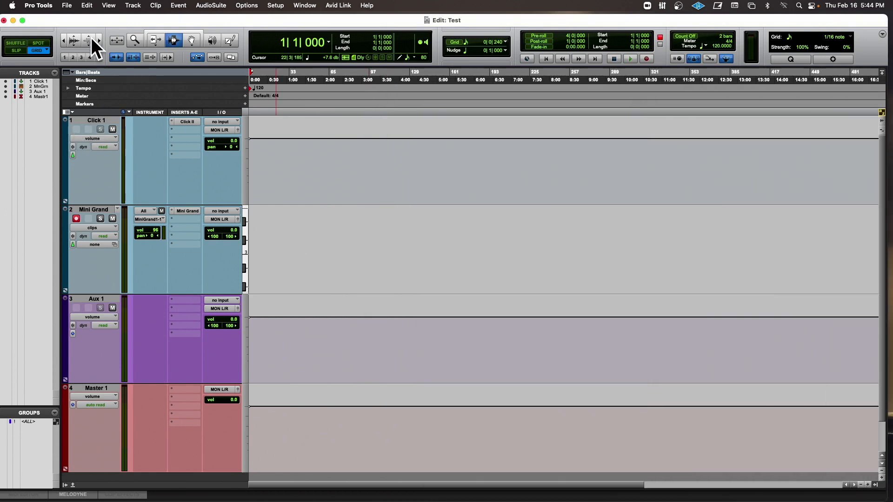
left_click_drag(99, 18, 170, 35)
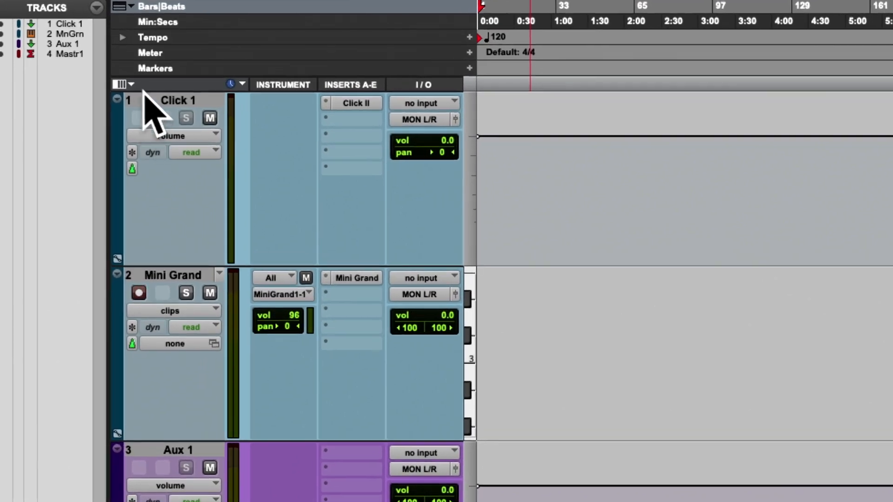
Show the Sends A-E column in the Edit window
left_click(130, 84)
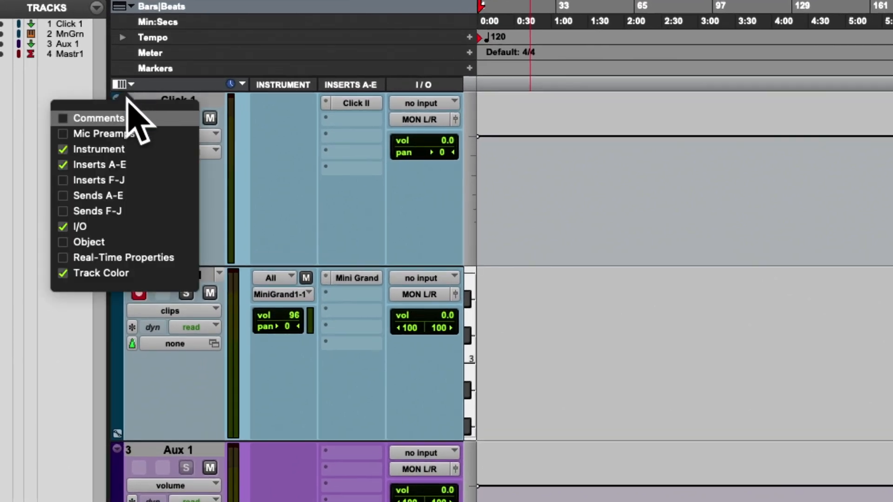
left_click(68, 197)
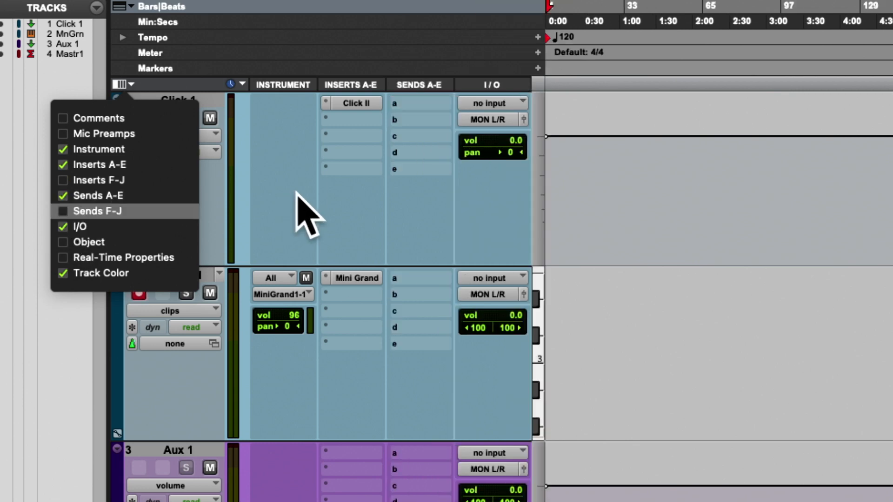
Rename the Aux 1 track to "Reverb"
scroll(277, 202, "down", 3)
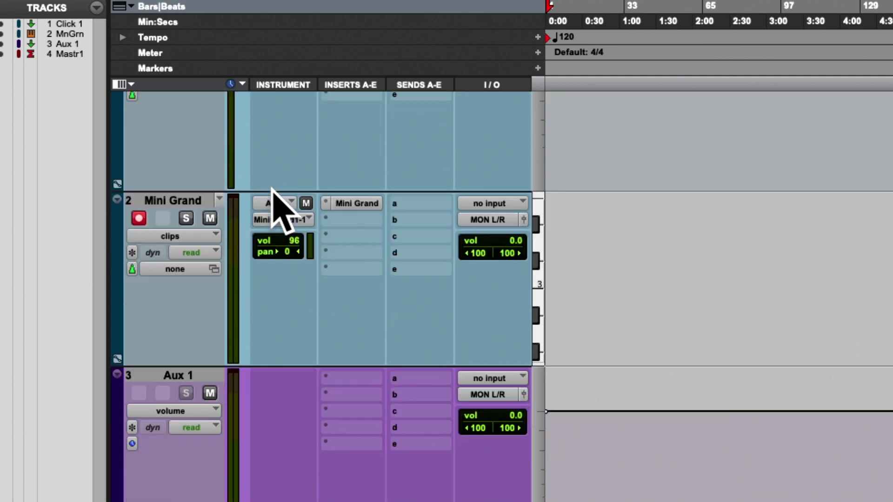
double_click(196, 374)
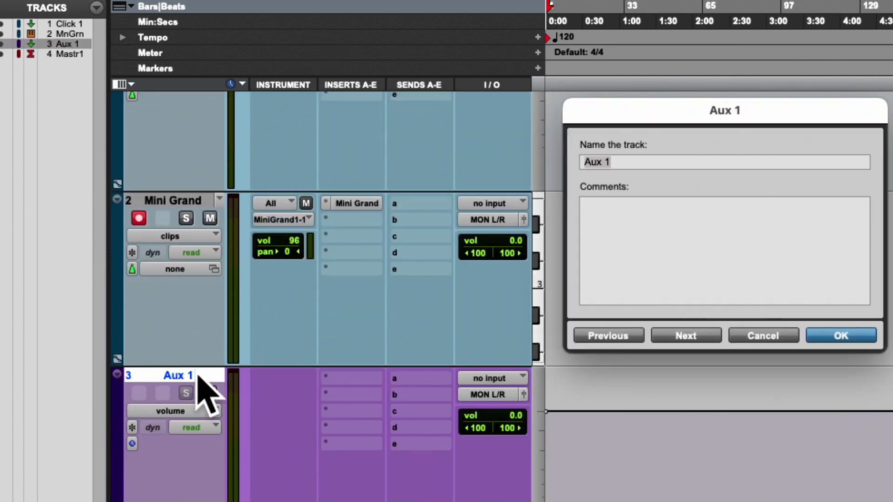
type("Reverb")
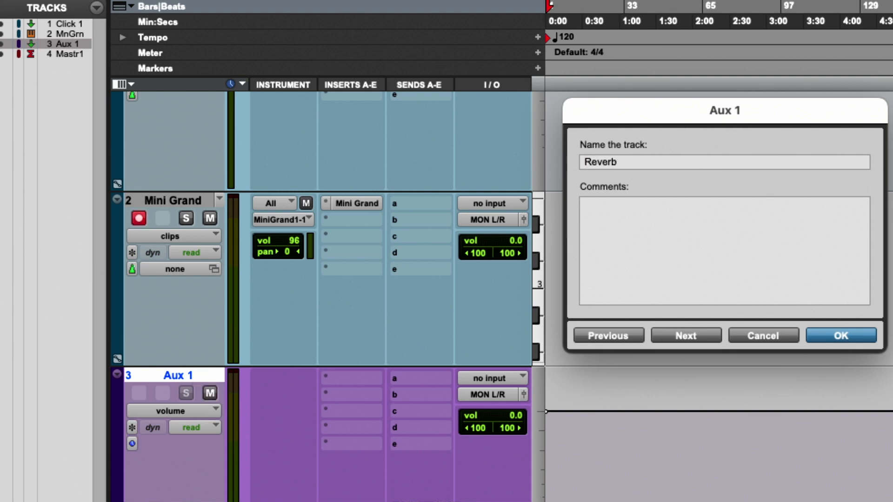
key("Return")
Insert the stereo D-Verb plug-in on the Reverb track and reset its input gain to 0.0 dB
left_click(359, 375)
mouse_move(363, 378)
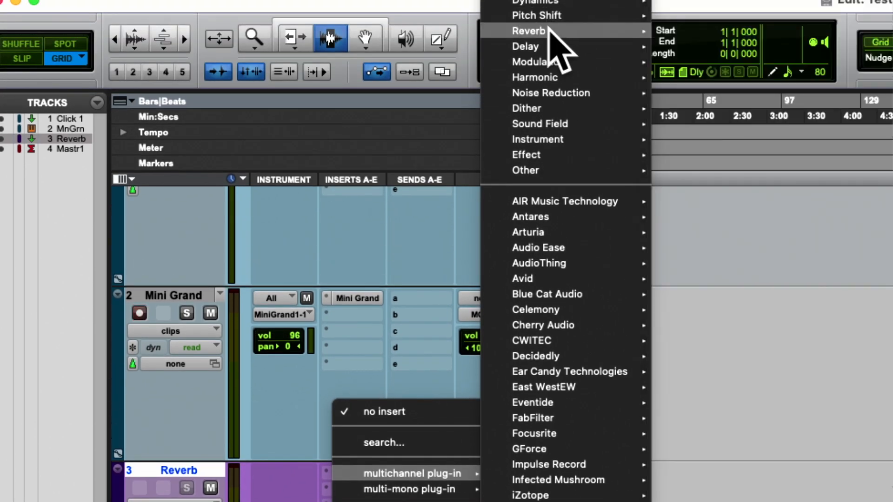
mouse_move(516, 31)
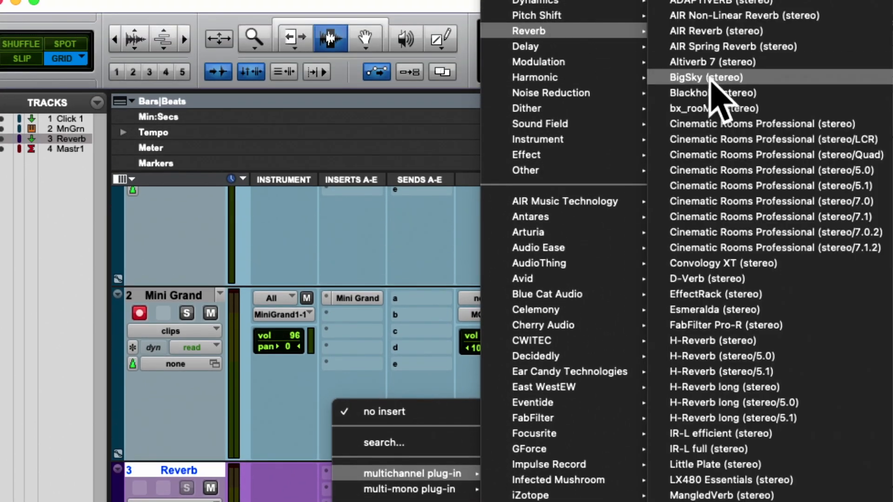
left_click(679, 278)
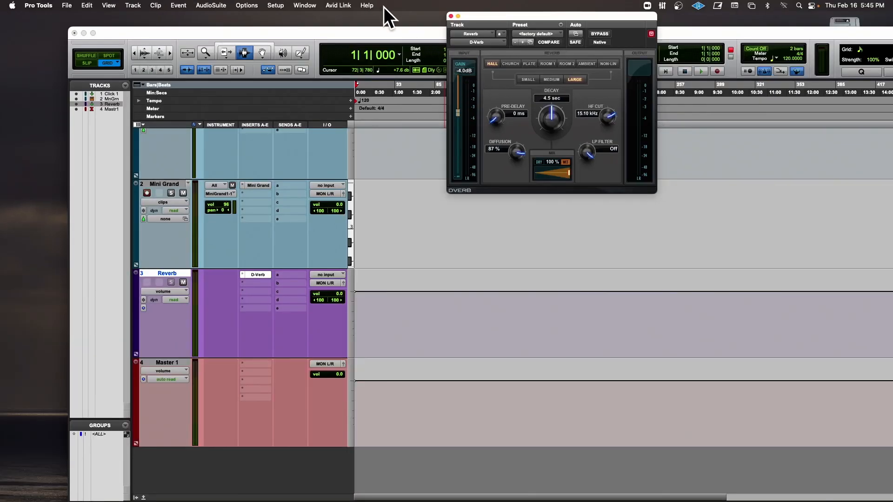
left_click_drag(488, 15, 472, 104)
left_click(364, 216, "alt")
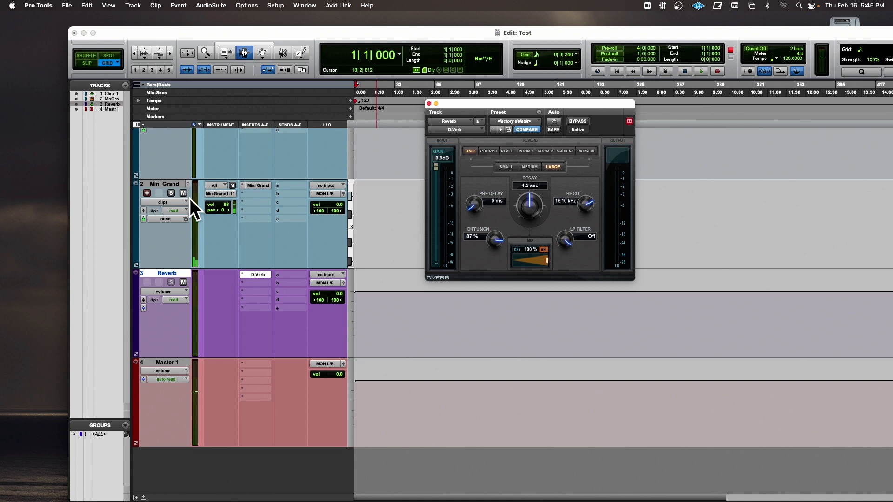
Assign send a of the Mini Grand track to Bus 1-2 (Stereo)
scroll(189, 198, "right", 8)
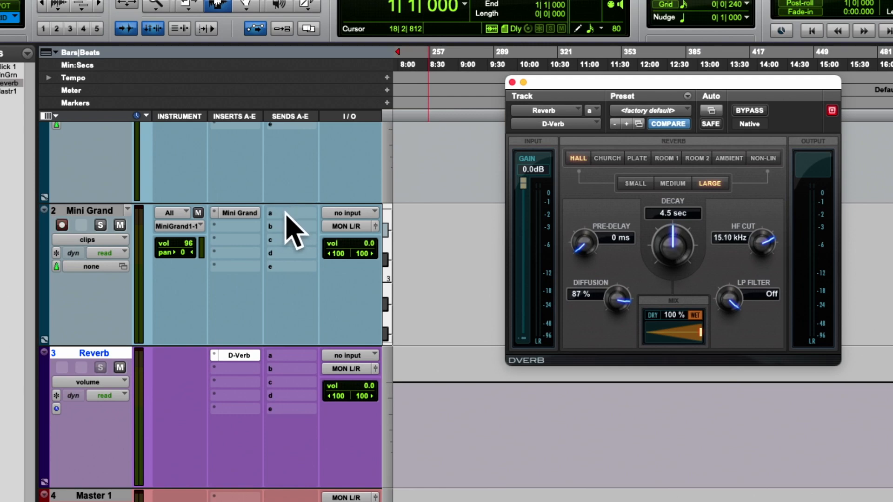
left_click(286, 214)
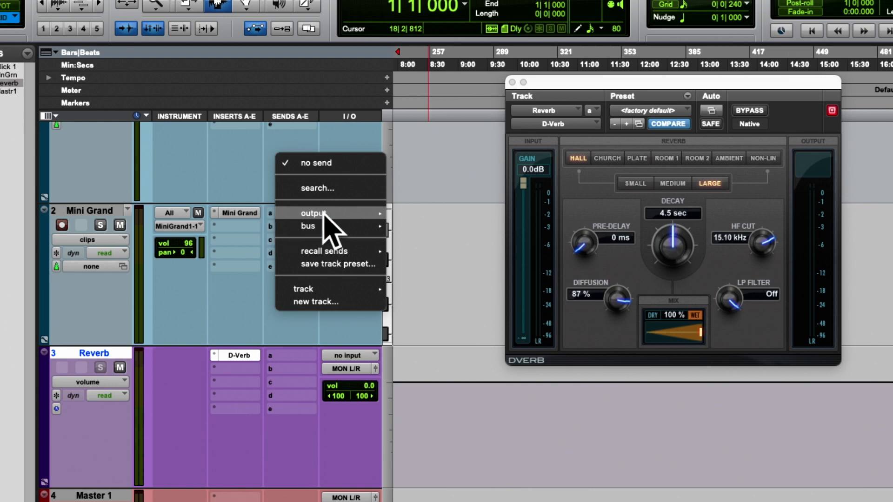
mouse_move(325, 212)
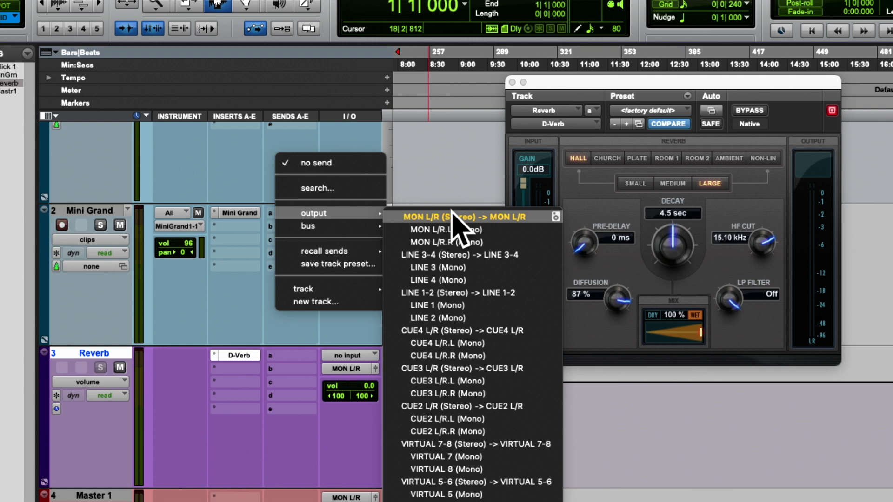
mouse_move(309, 225)
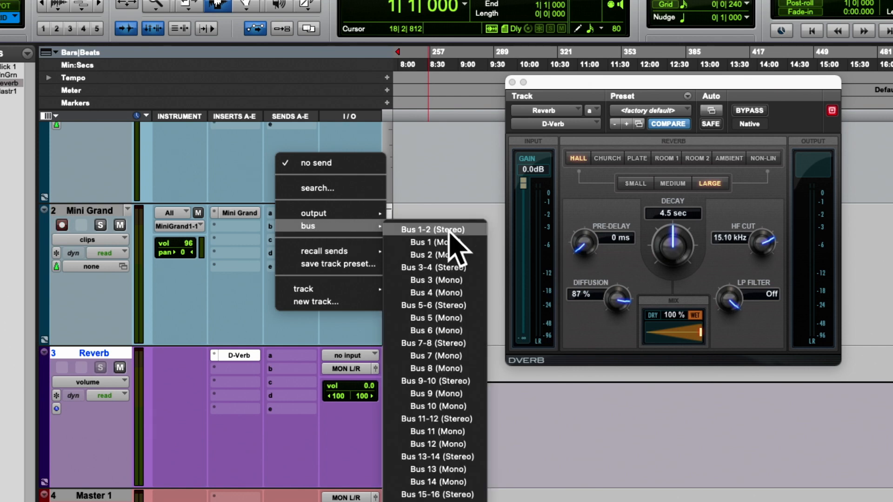
left_click(449, 230)
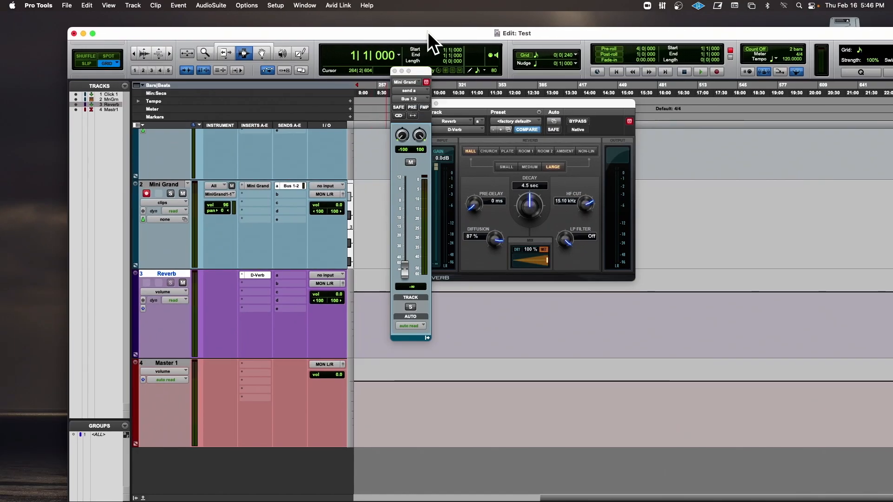
left_click_drag(427, 32, 362, 18)
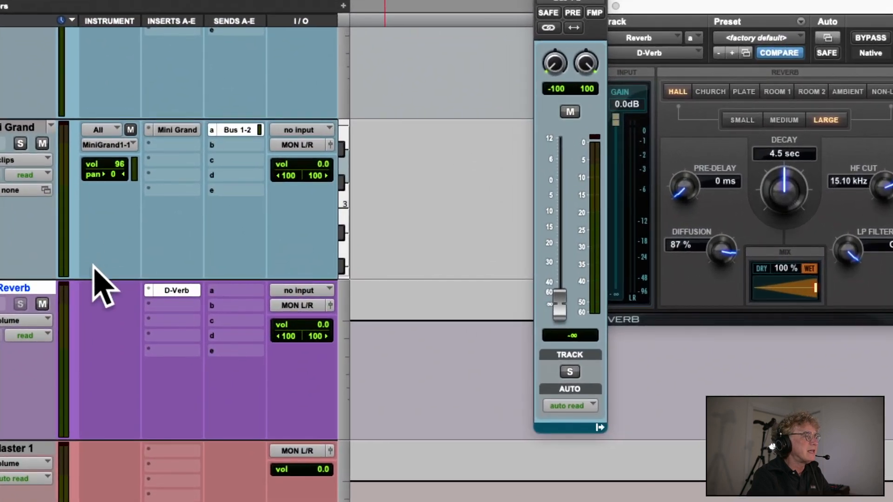
Set the input of the Reverb track to Bus 1-2 (Stereo)
left_click(301, 290)
mouse_move(310, 306)
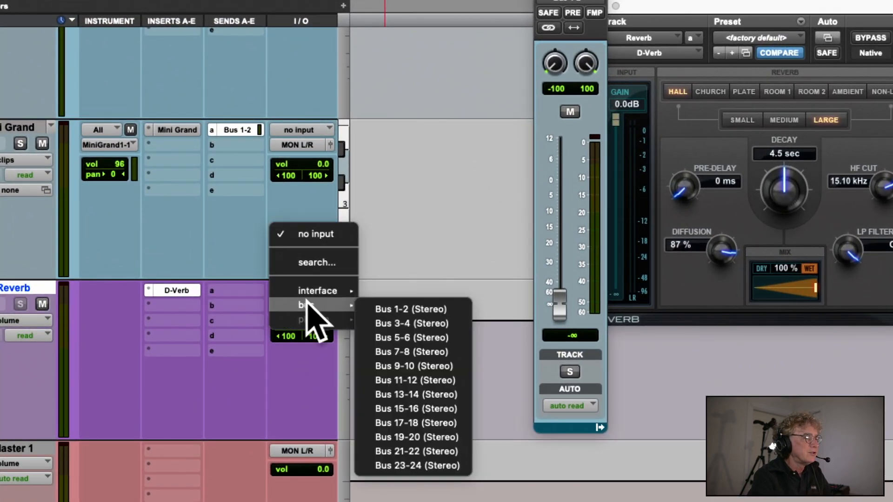
left_click(412, 309)
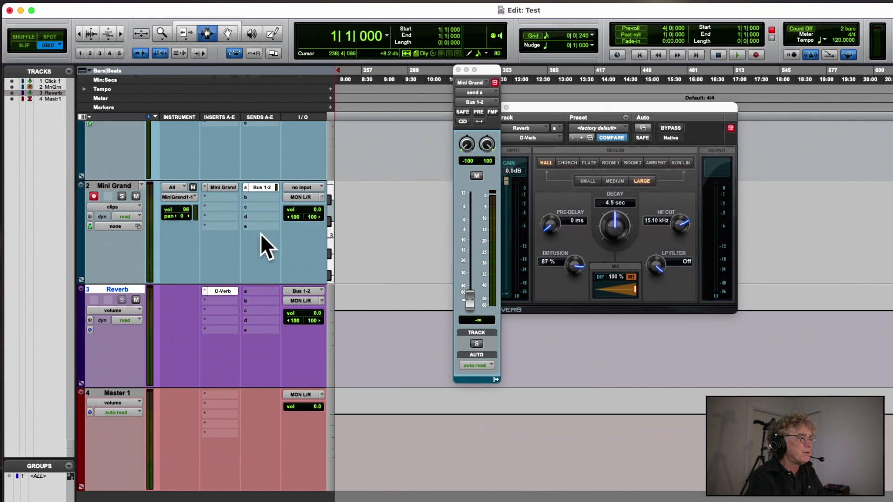
Reopen the Mini Grand send to Bus 1-2 and raise its level to about -51 dB
left_click(263, 186)
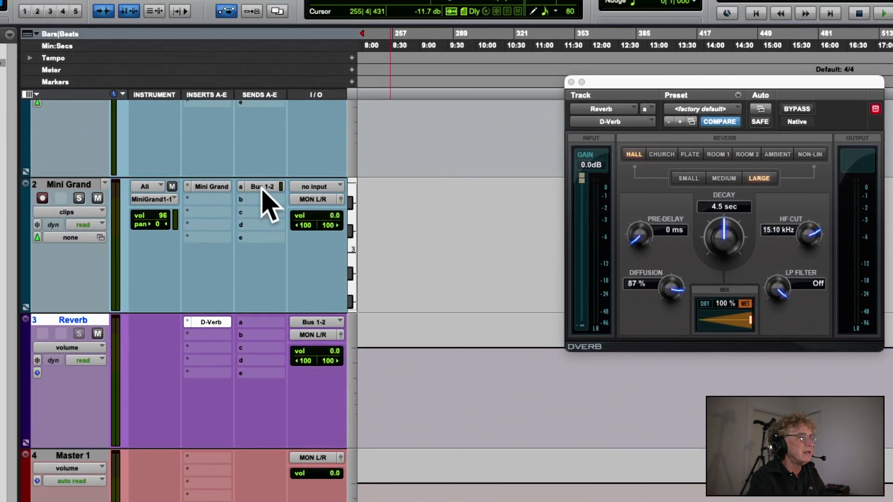
left_click(261, 189)
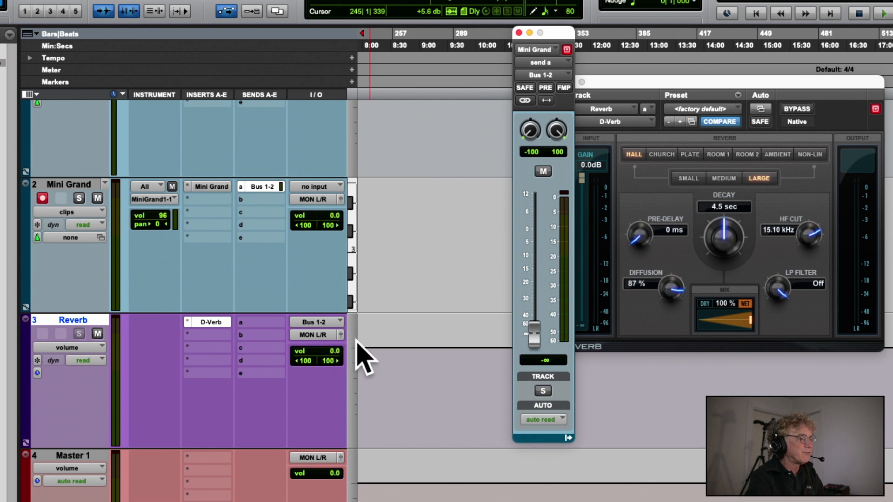
left_click_drag(532, 329, 531, 322)
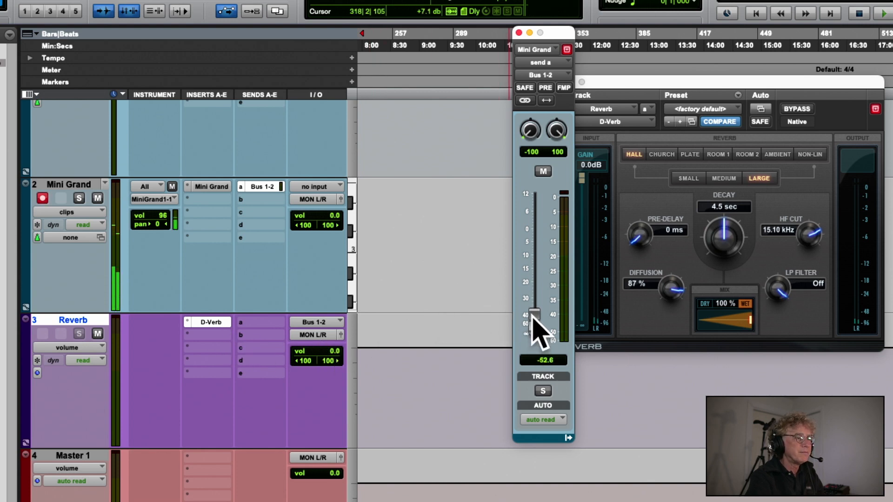
Set the room mix in the Mini Grand instrument to 0 % and close the plug-in window
left_click(211, 187)
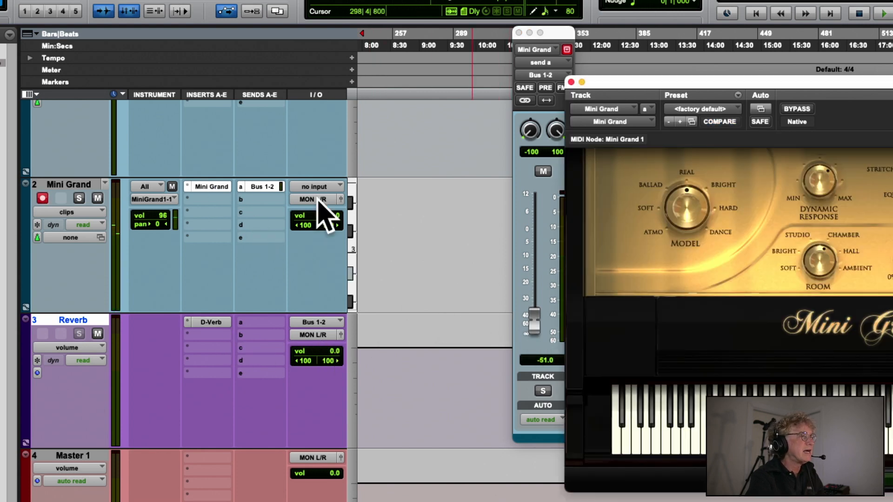
left_click_drag(731, 98, 422, 89)
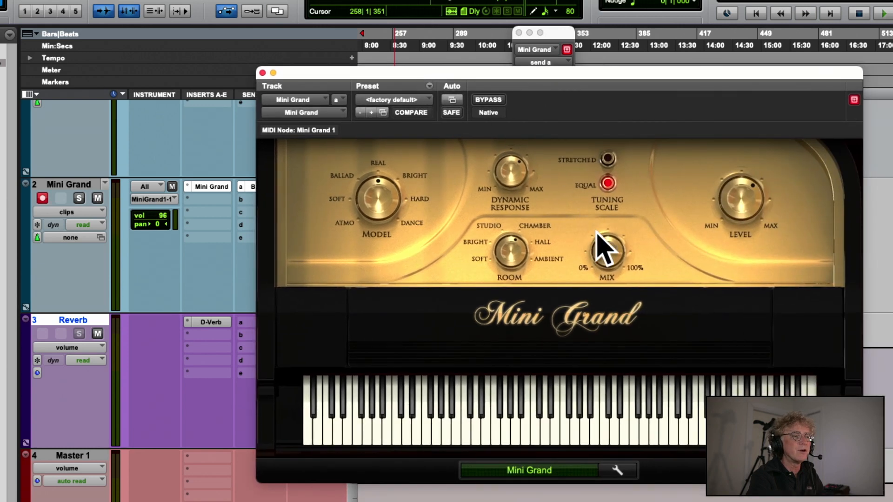
left_click_drag(600, 251, 597, 308)
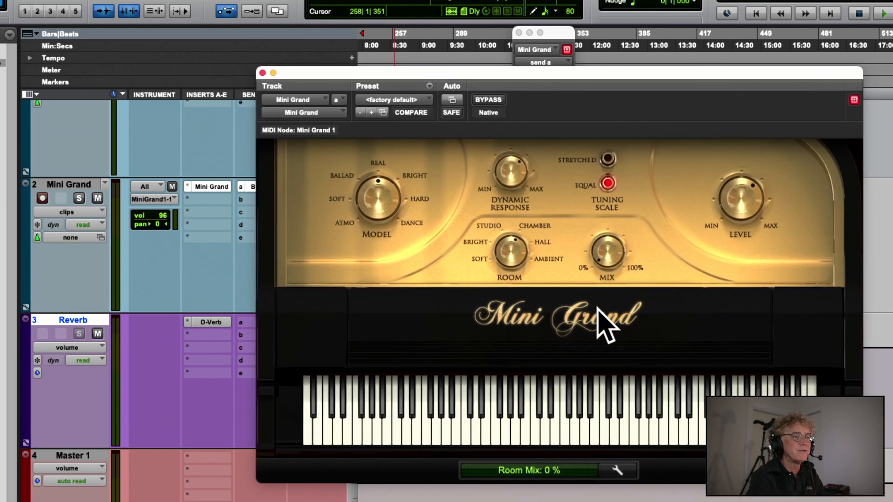
left_click(262, 73)
Raise the Mini Grand send level to about -0.4 dB and unmute the Reverb track
left_click_drag(536, 319, 539, 226)
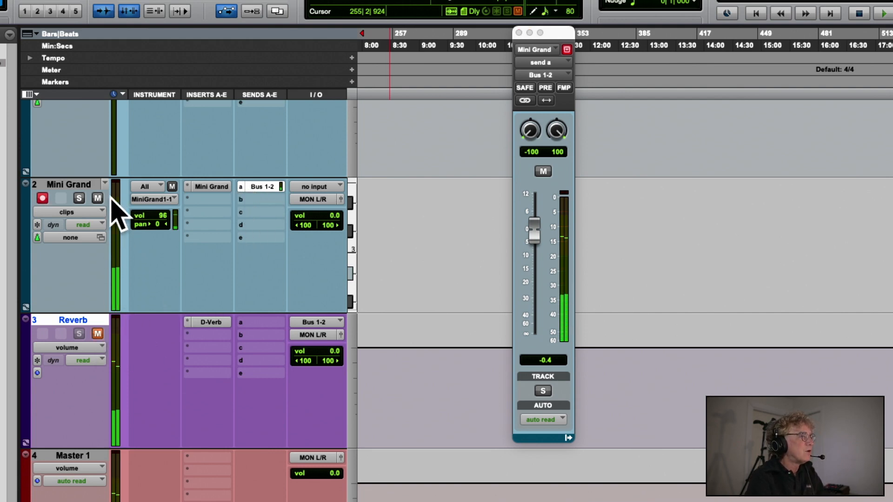
left_click(97, 334)
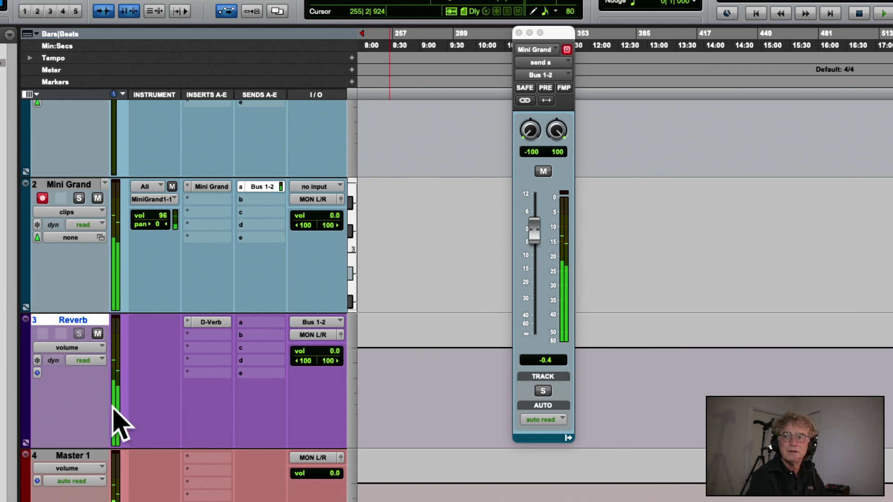
left_click(79, 184)
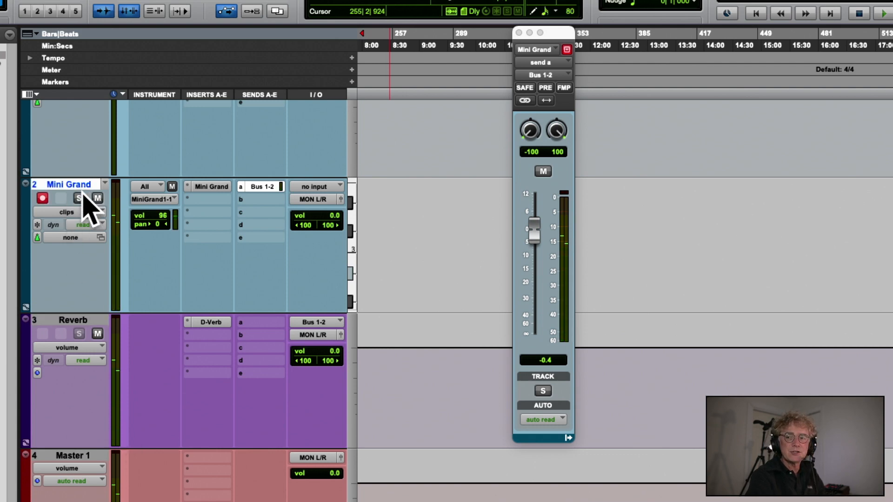
left_click(76, 320)
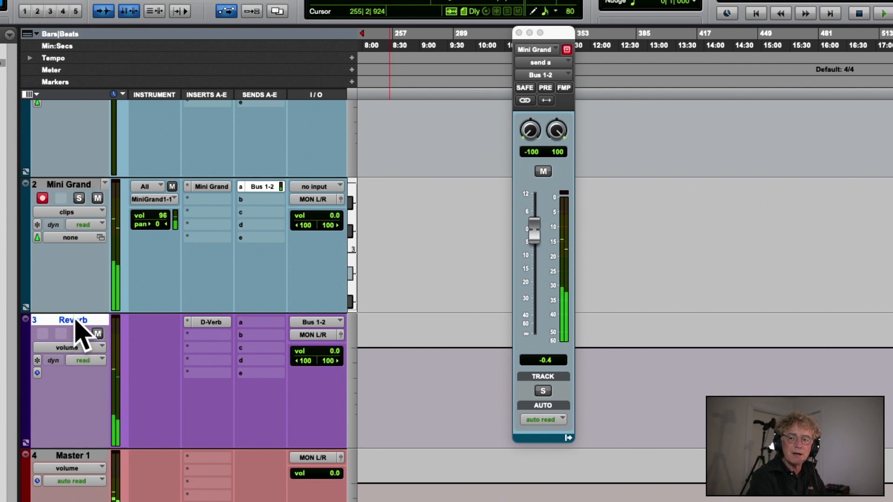
Switch the Mini Grand send to pre-fader and select the Reverb track
left_click(545, 87)
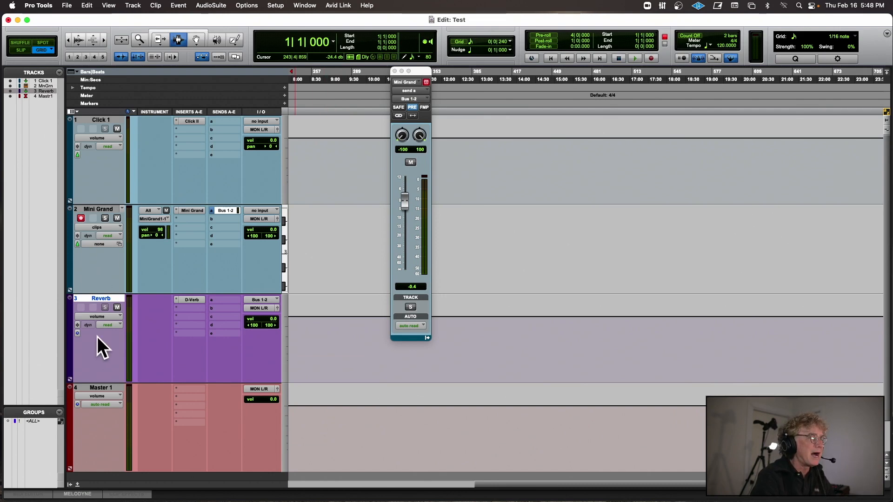
left_click(110, 210)
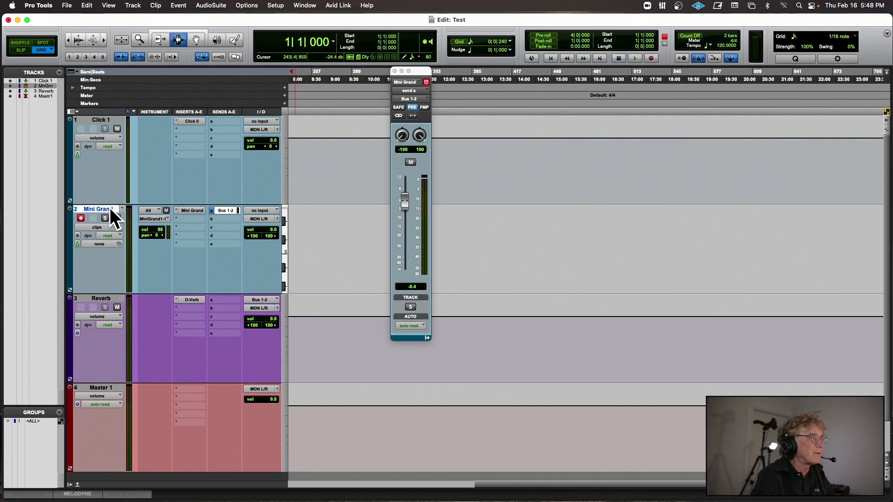
left_click(103, 299)
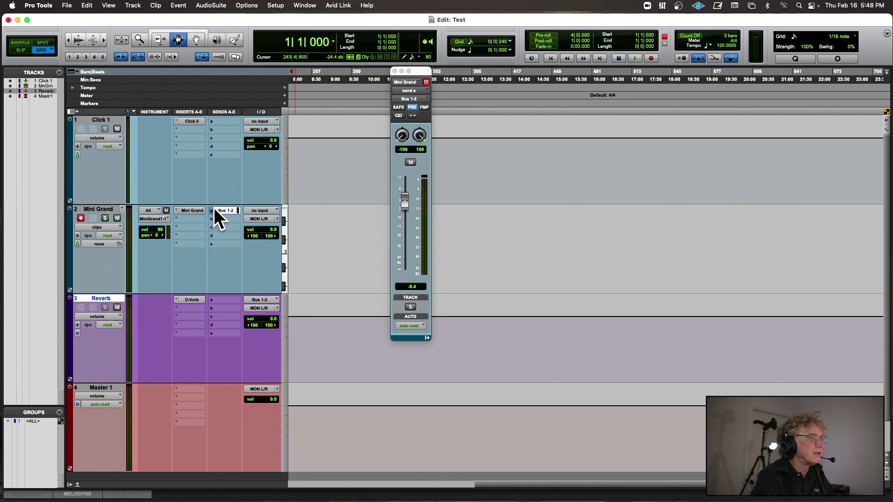
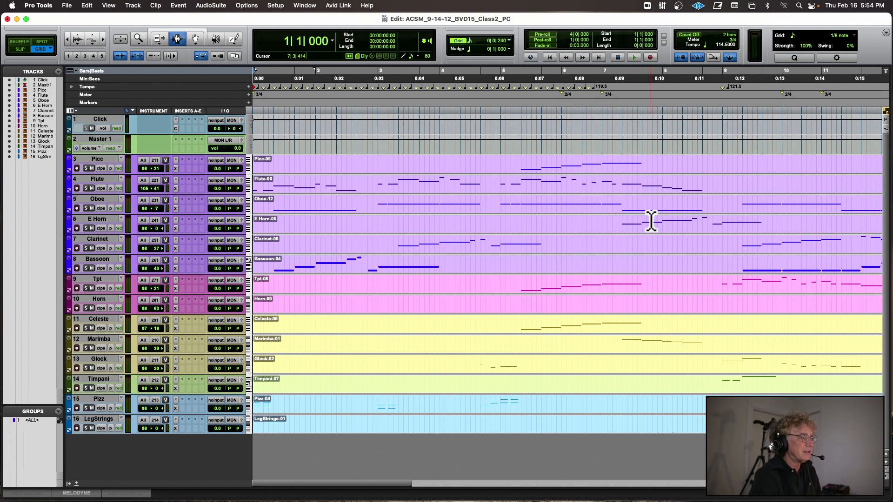
Play back the orchestral arrangement from bar 1 and stop it near the end of the clips
key("super+bracketleft")
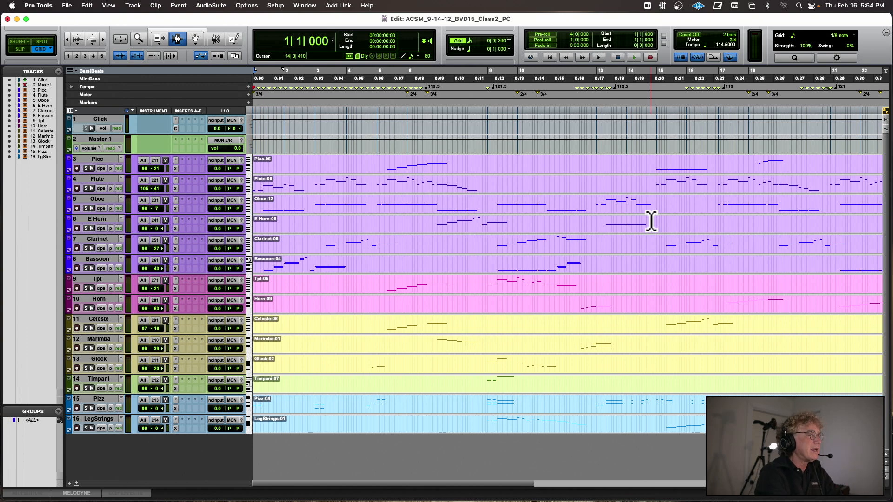
key("space")
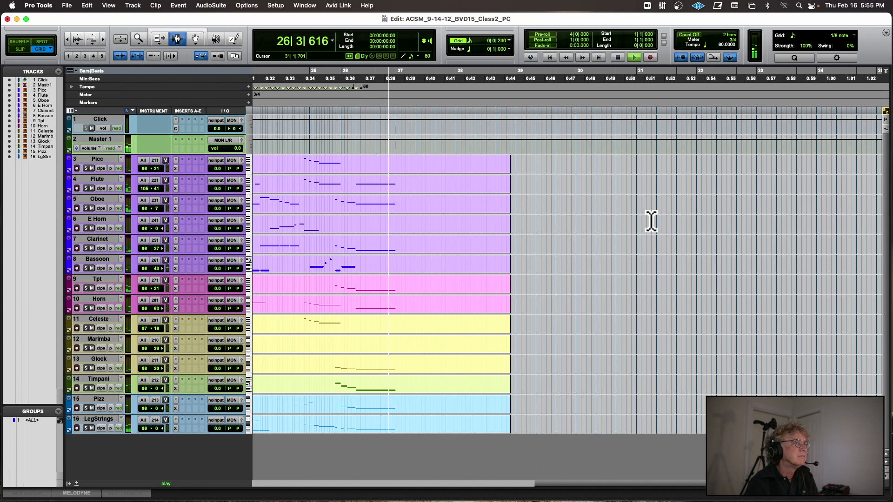
key("space")
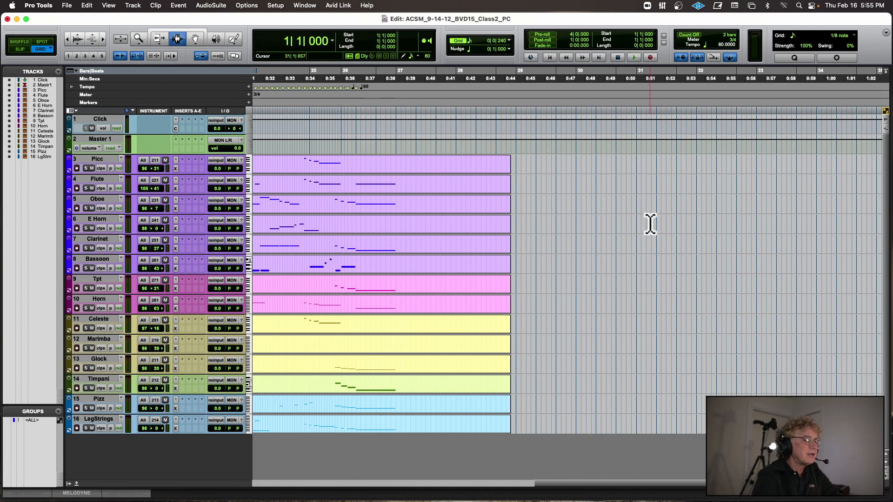
scroll(440, 237, "left", 15)
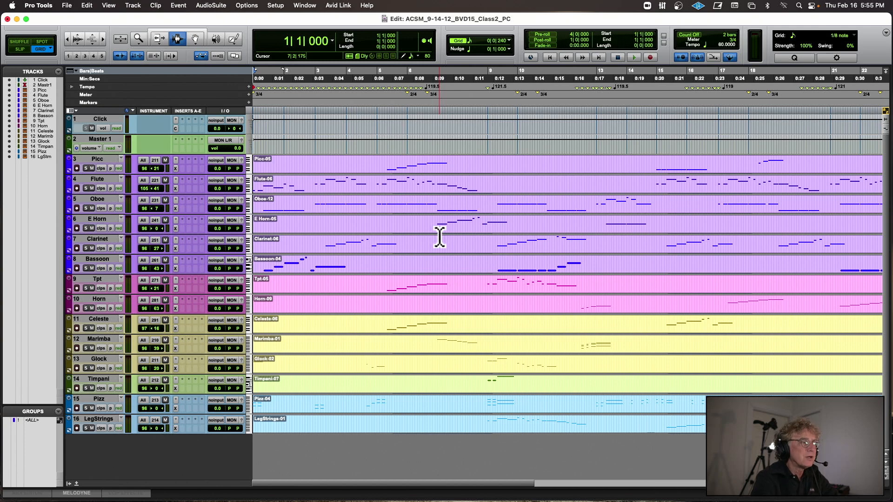
Solo the Flute track and select its clip with the Grabber tool
left_click(197, 38)
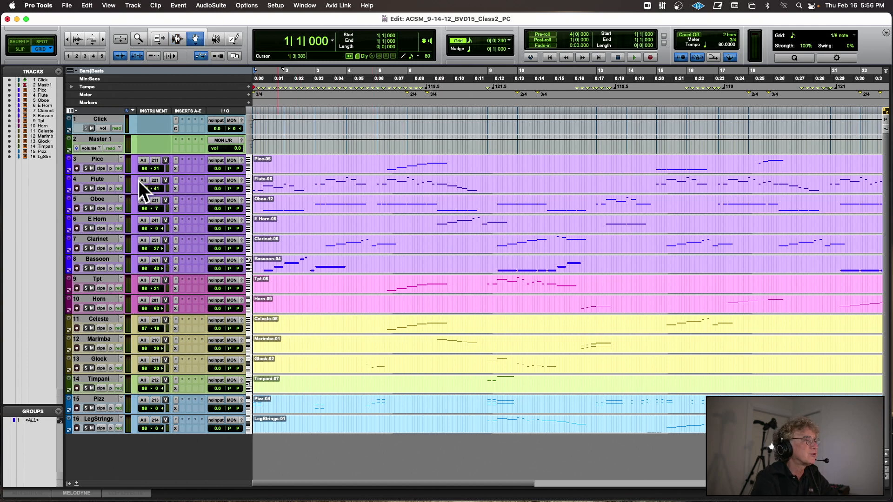
left_click(86, 188)
left_click(292, 188)
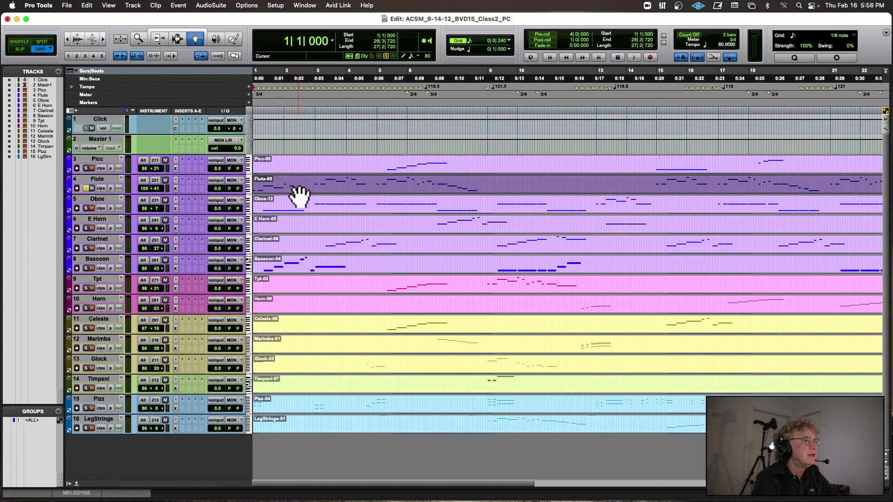
Show the Flute clip in the docked MIDI Editor and play back its opening melody
left_click(28, 493)
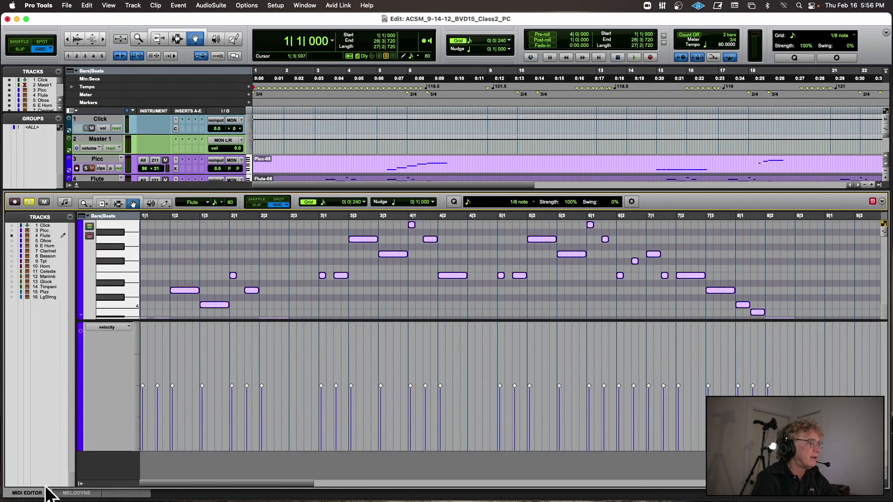
key("space")
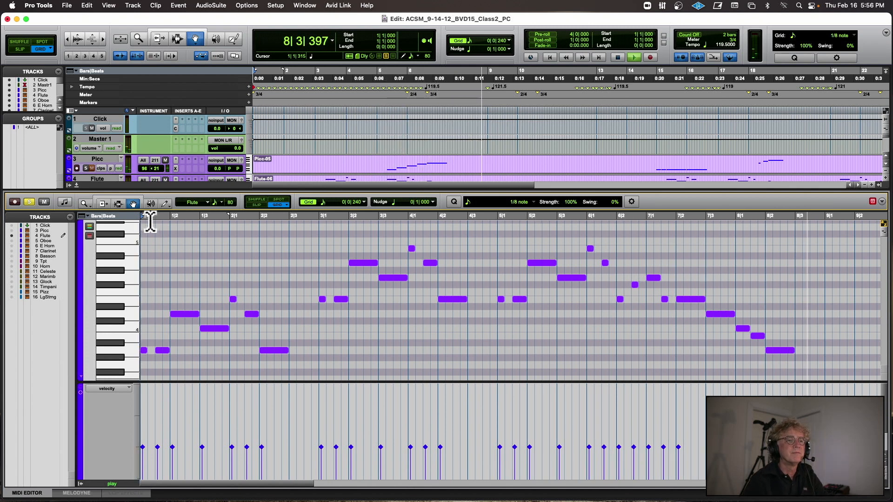
key("space")
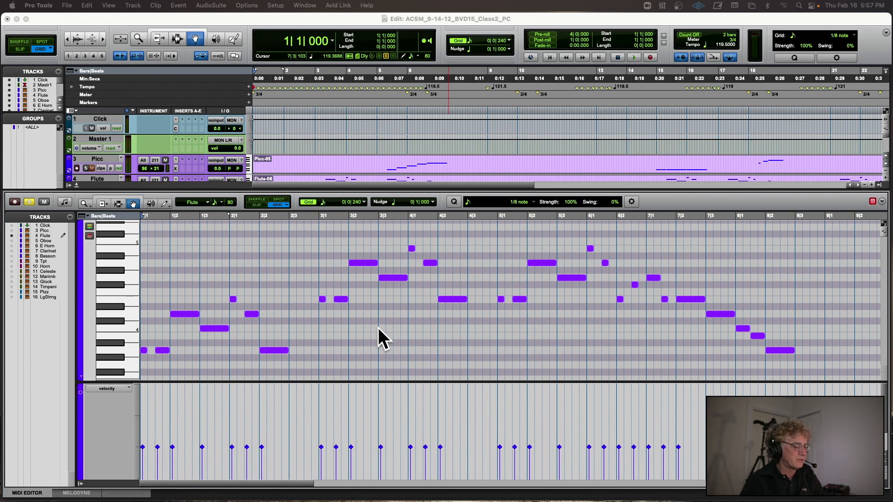
Examine the Flute note lengths against the grid from bar 1 to bar 7 and check the MIDI Editor's 1/16 note grid value
scroll(272, 292, "down", 2)
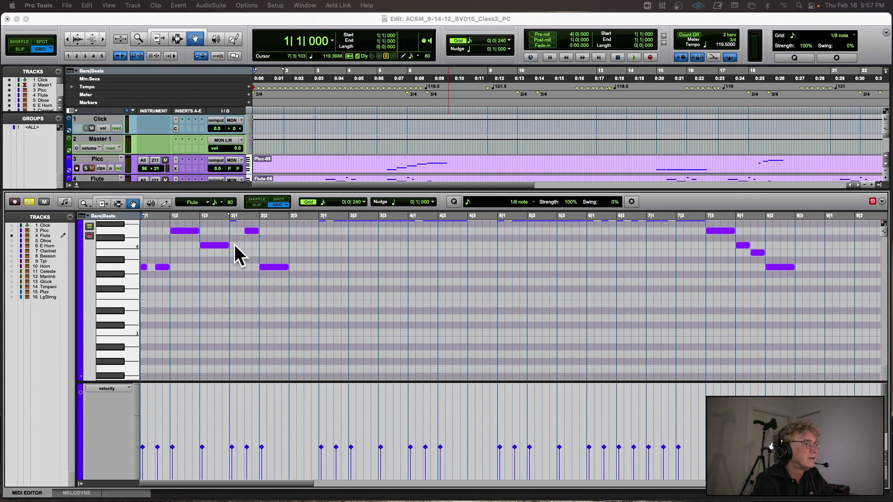
left_click(215, 239)
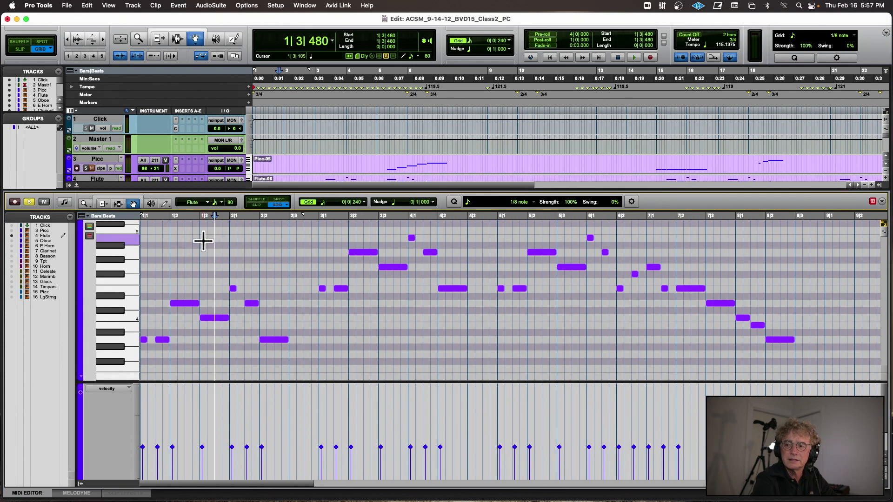
key("super+bracketright")
key("super+bracketright")
key("super+bracketright")
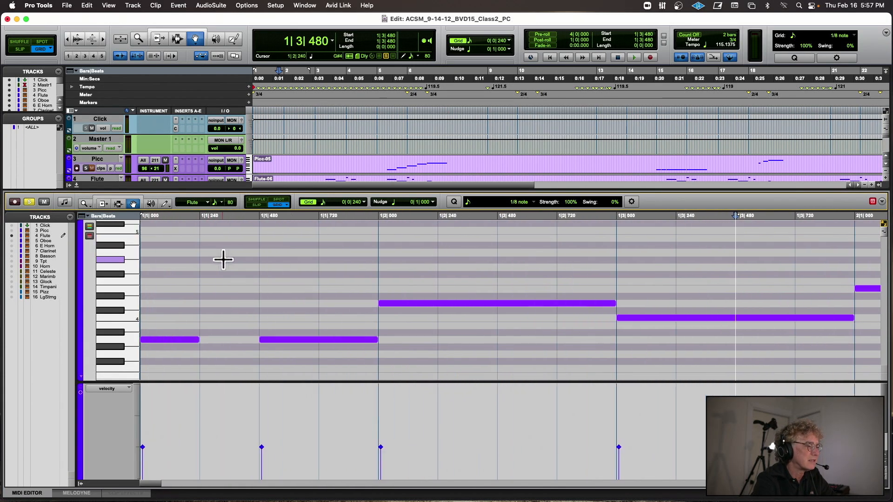
key("super+bracketleft")
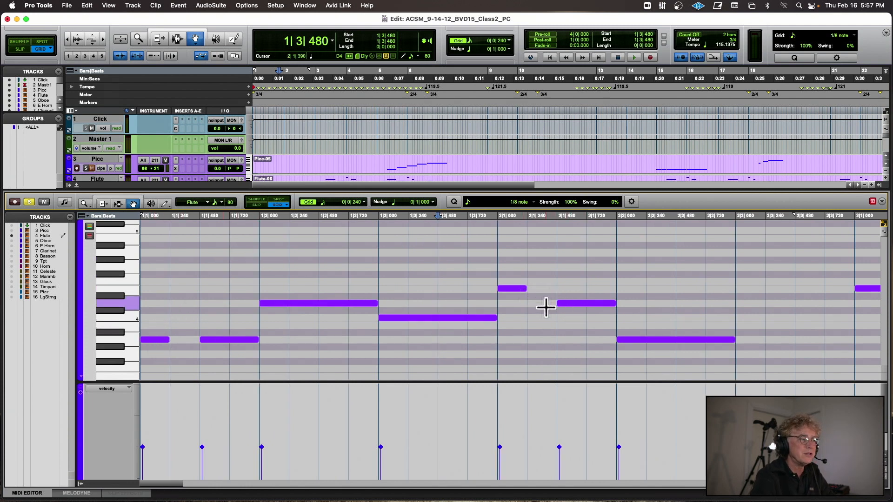
scroll(544, 304, "right", 10)
scroll(508, 313, "right", 15)
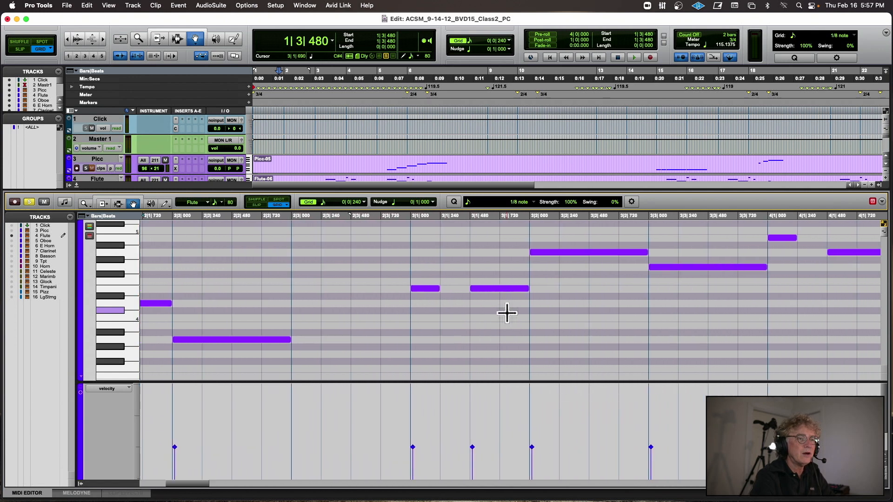
scroll(506, 313, "right", 15)
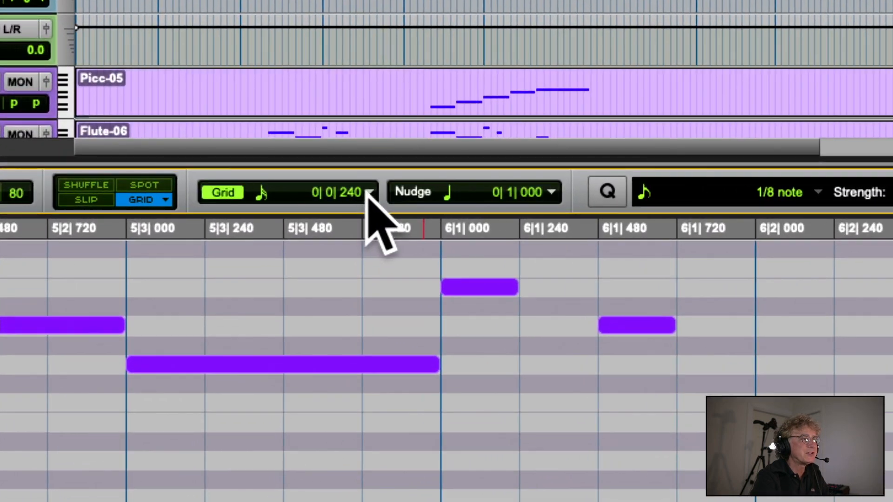
left_click(369, 192)
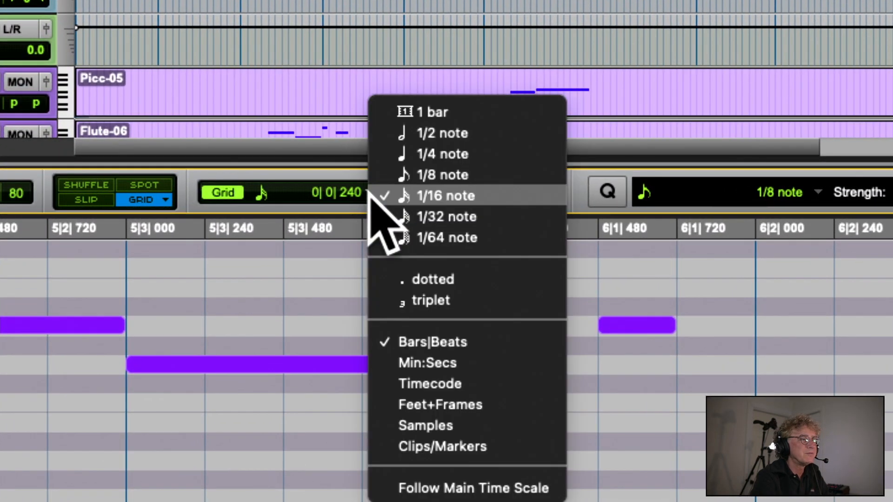
left_click(381, 195)
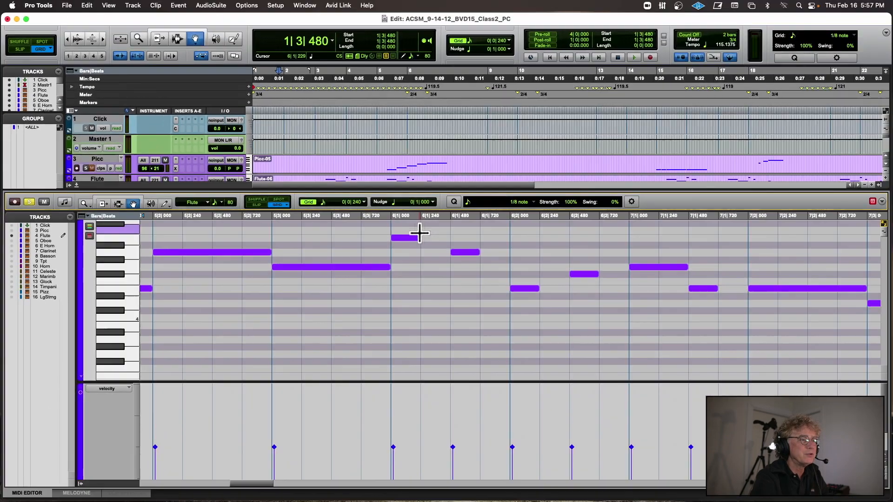
Play back the Flute's opening notes from bar 1 in the MIDI Editor and stop
scroll(516, 275, "up", 10)
scroll(517, 275, "left", 1)
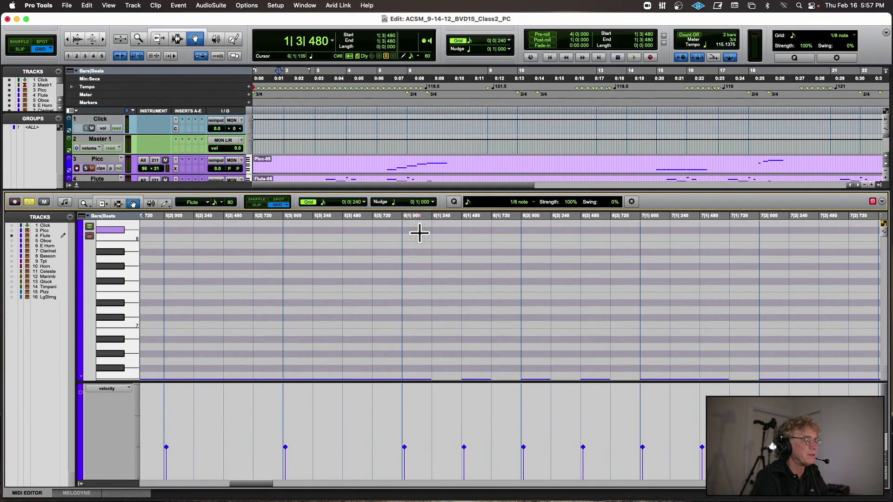
scroll(419, 233, "down", 10)
scroll(419, 233, "left", 10)
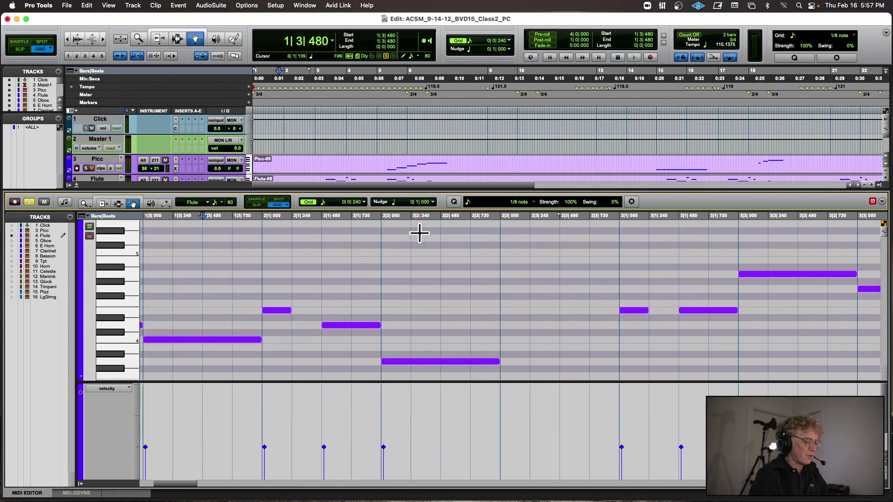
key("space")
key("Return")
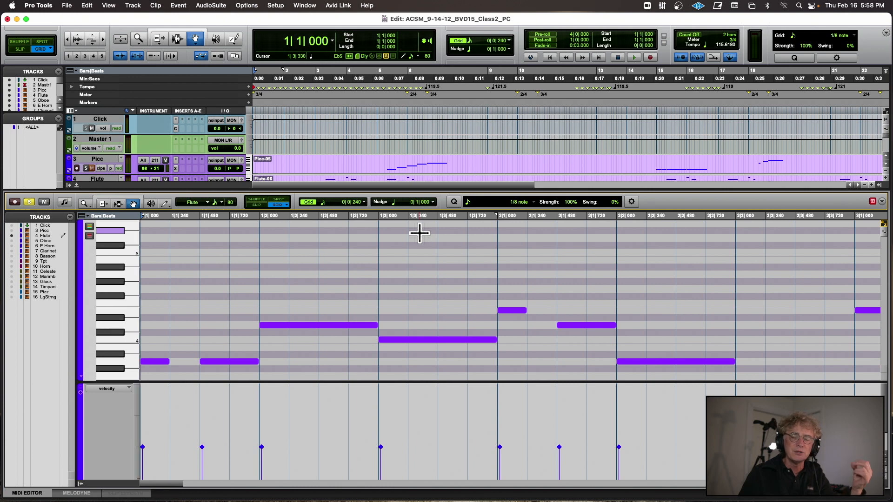
key("space")
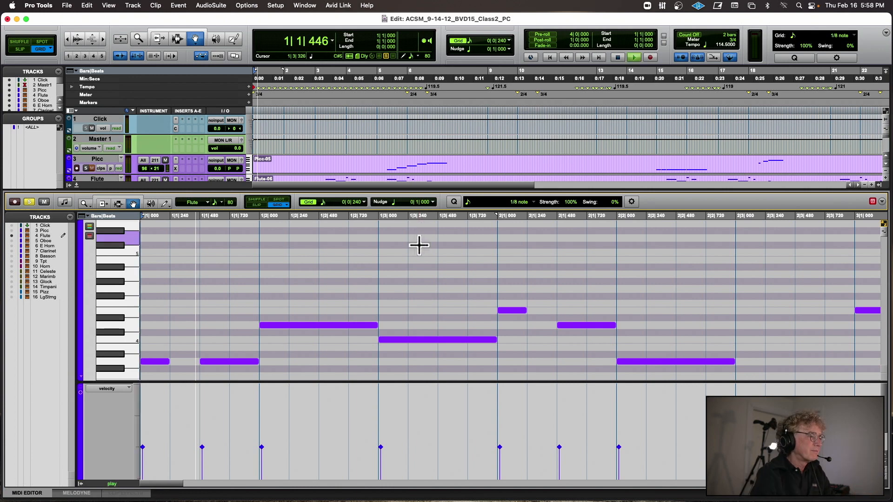
key("space")
Lengthen the short Flute notes at the starts of bars 1, 2 and 3 to eighth notes with the Trim tool
left_click(99, 202)
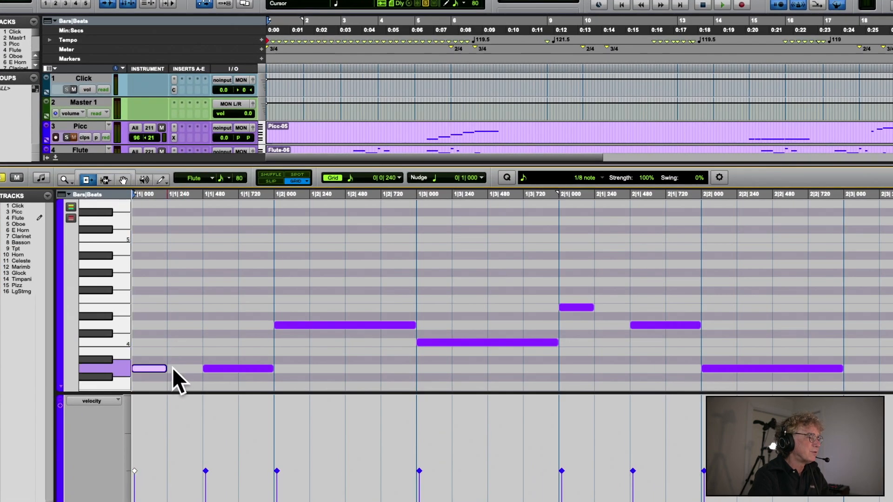
left_click_drag(172, 367, 198, 369)
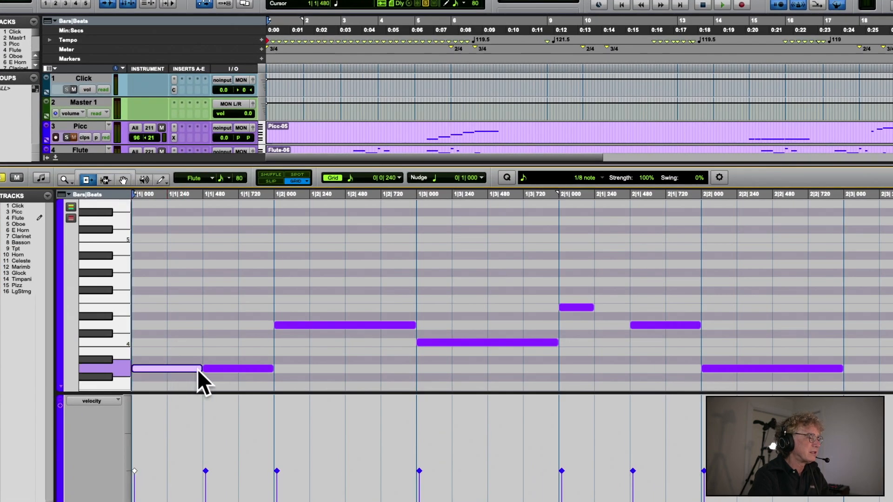
left_click_drag(592, 307, 623, 308)
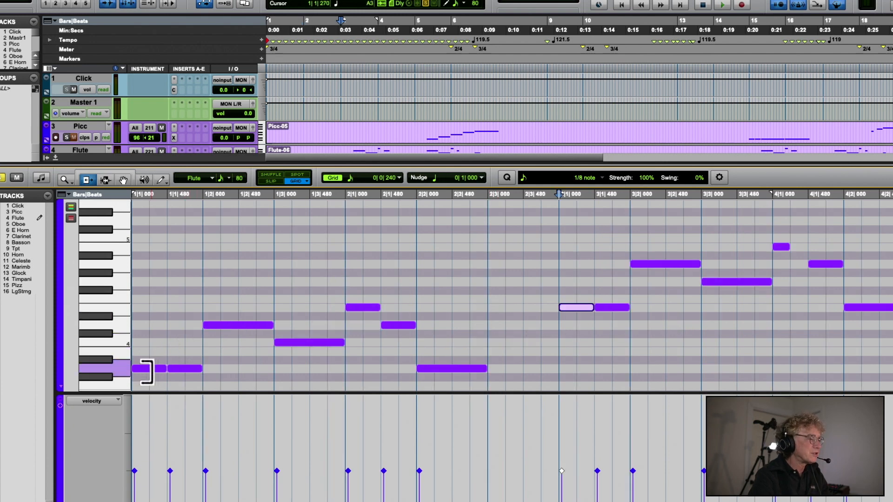
Shorten the Flute notes at 1|1|000, 2|1|000, 2|1|480 and 3|1|000 to sixteenth notes
left_click(147, 368)
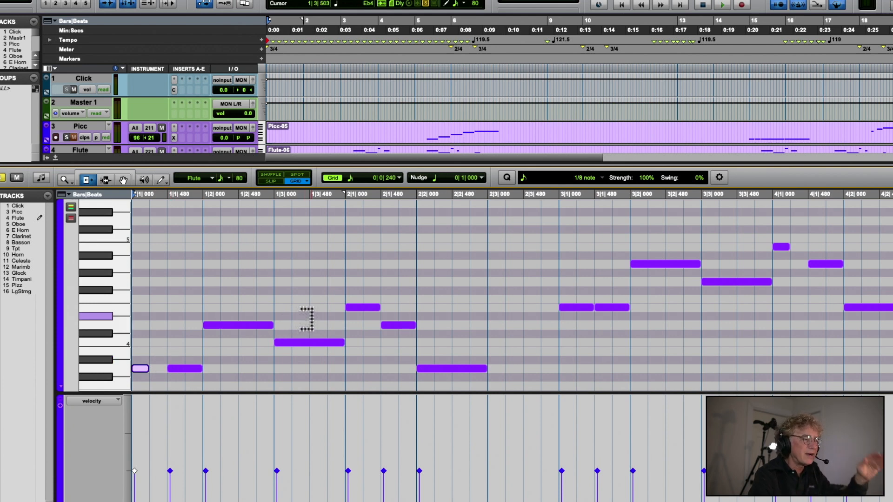
left_click(356, 308)
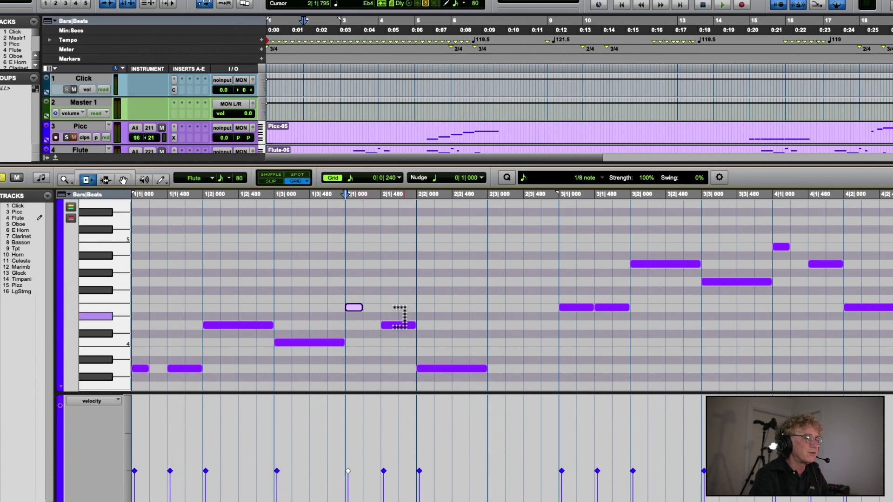
left_click(398, 325)
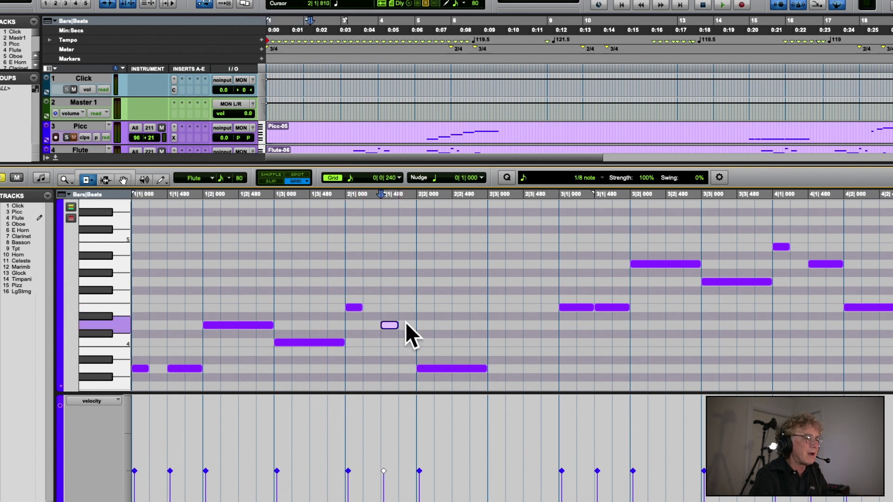
left_click(577, 307)
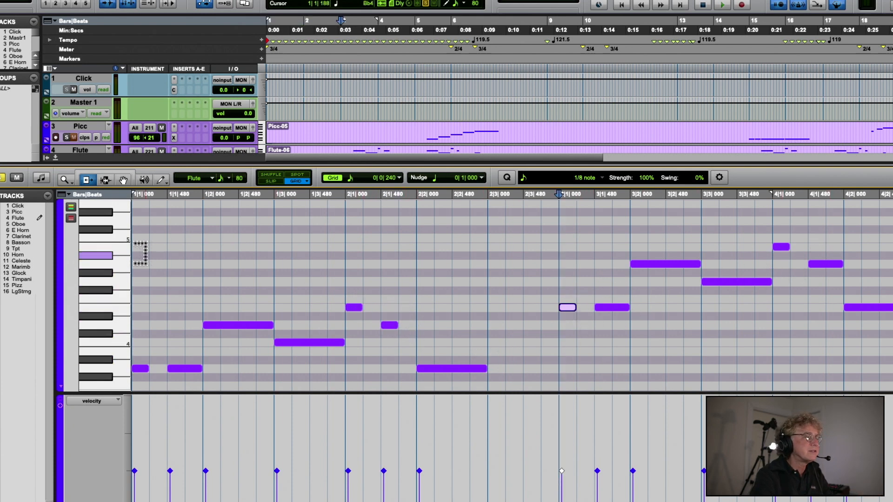
Play back the shortened Flute notes from bar 1 and stop after the opening phrase
left_click(136, 197)
key("space")
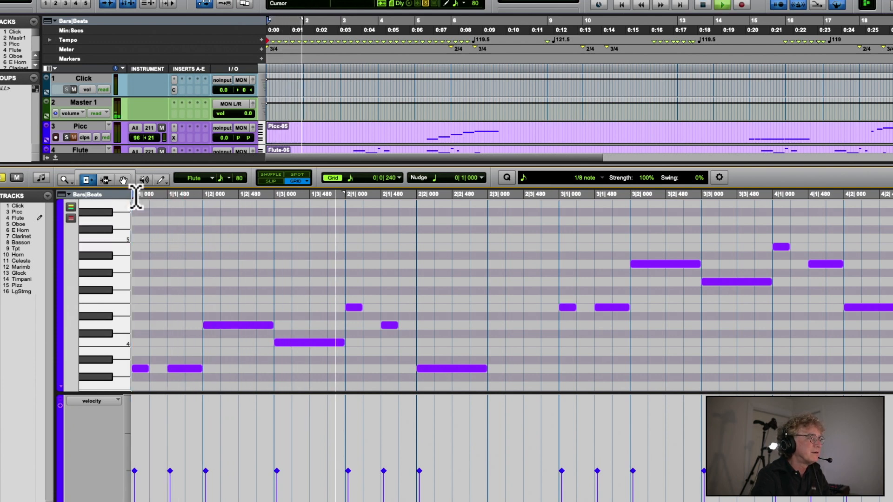
key("space")
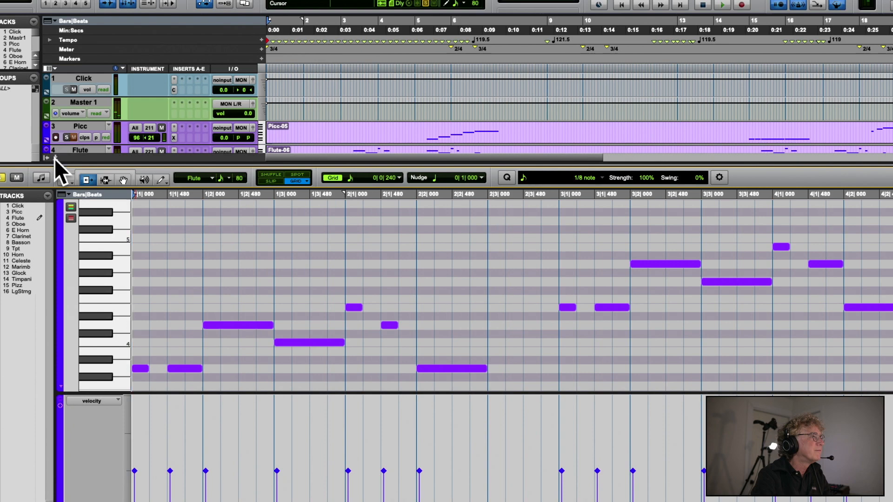
Move the solo from Flute to Bassoon and play back the Bassoon's opening phrase in its own MIDI Editor window
left_click(54, 159)
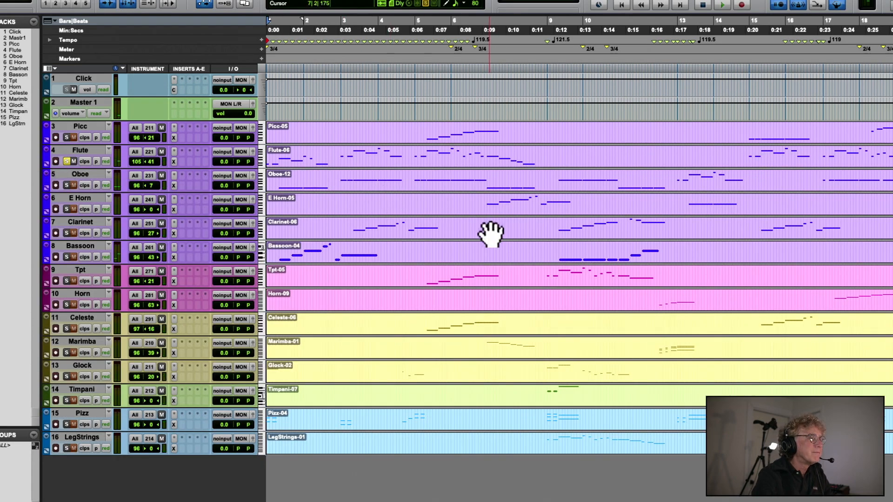
left_click(67, 257)
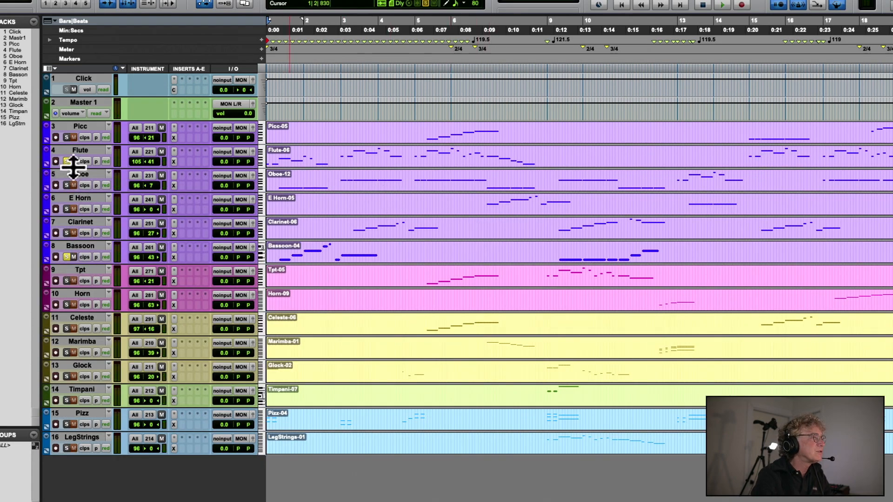
left_click(67, 161)
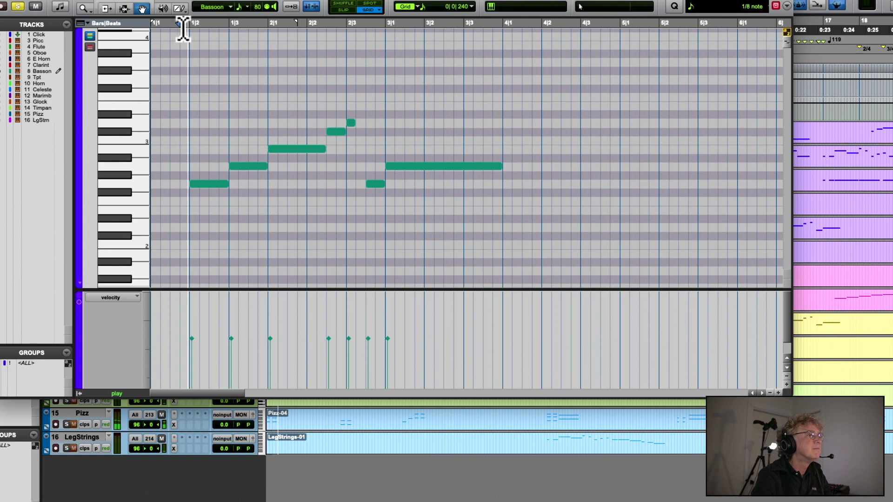
key("space")
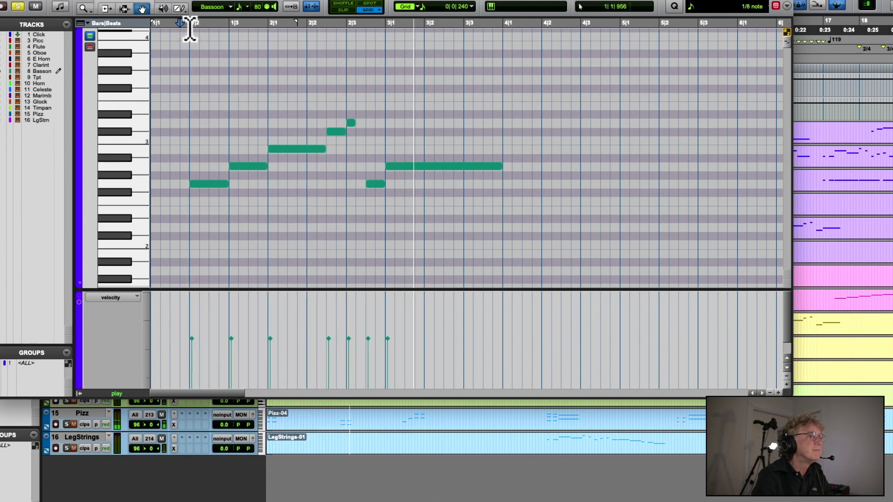
Lengthen the Bassoon note at 2|3 to an eighth note with the Trim tool and play back the phrase from 1|2
left_click(106, 8)
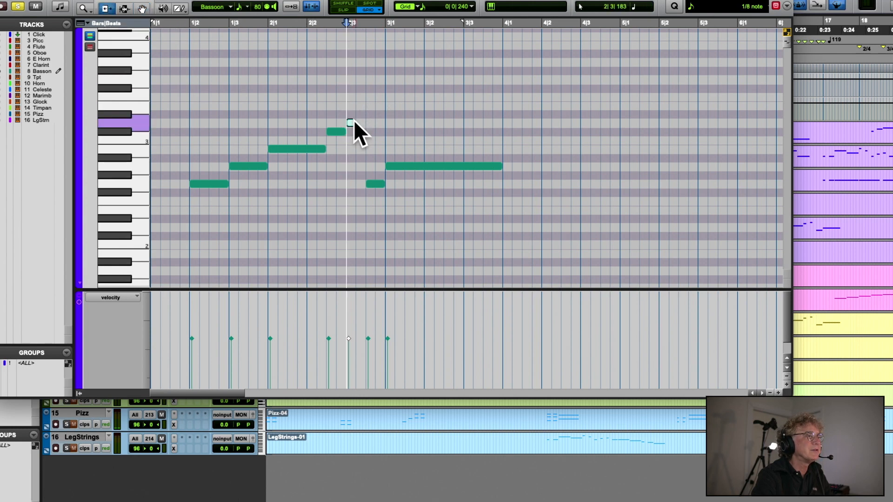
left_click_drag(354, 120, 369, 126)
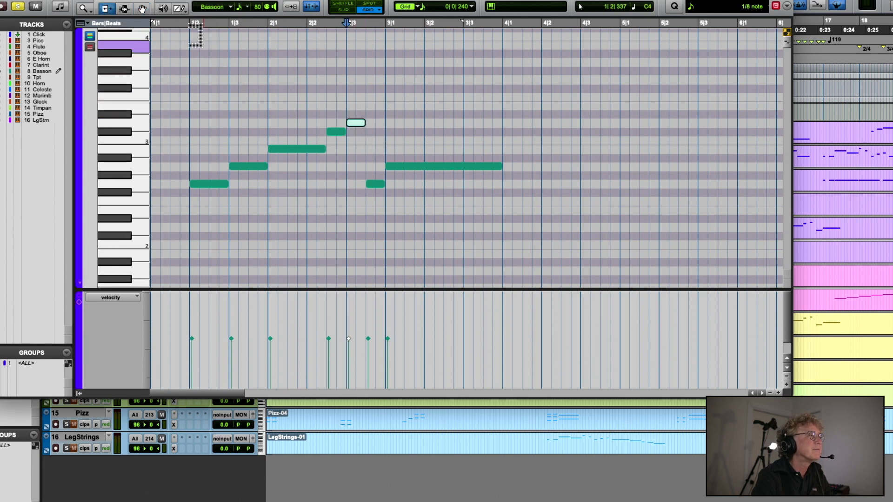
left_click(191, 29)
key("space")
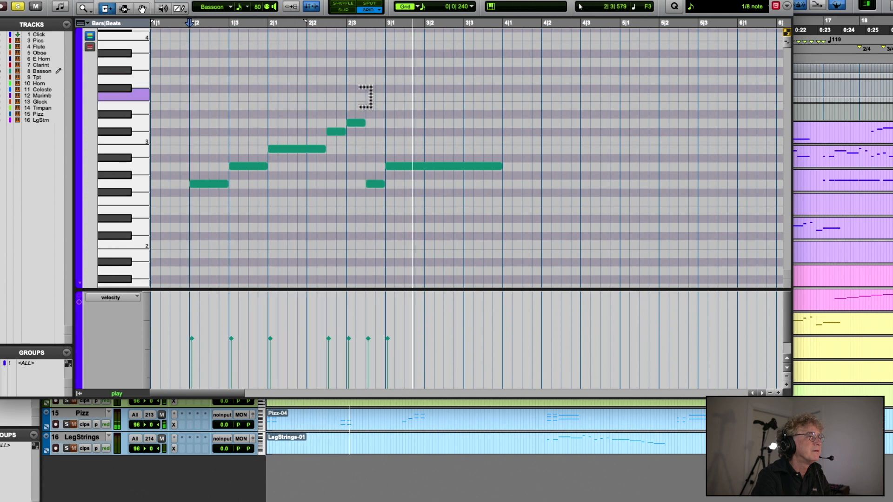
key("space")
Shorten the Bassoon note at 2|3 to a sixteenth note and play back the phrase from 1|2
left_click_drag(362, 125, 359, 126)
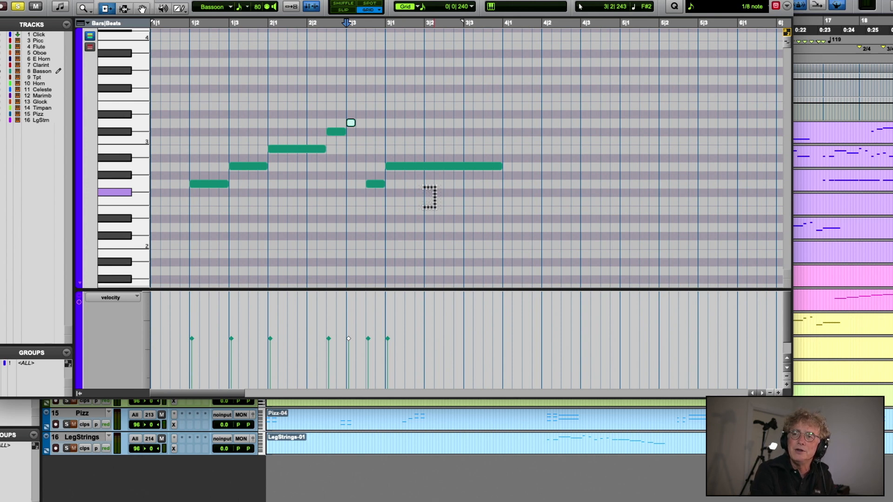
left_click(186, 25)
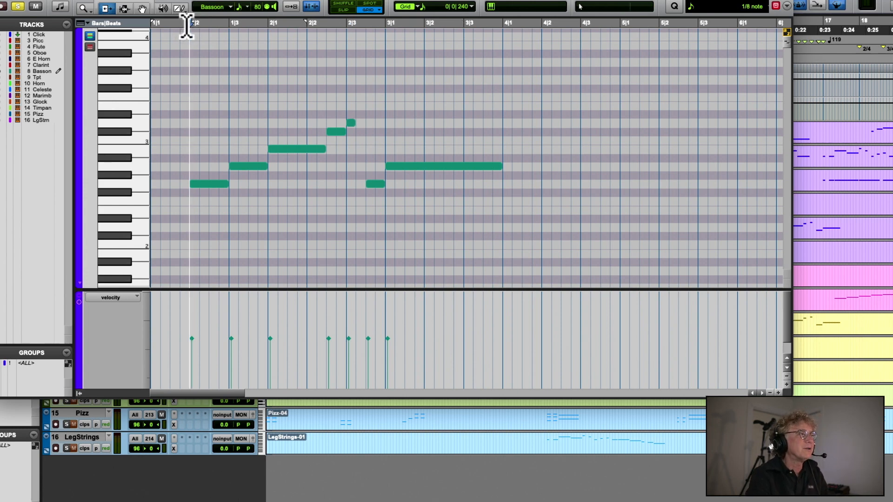
key("space")
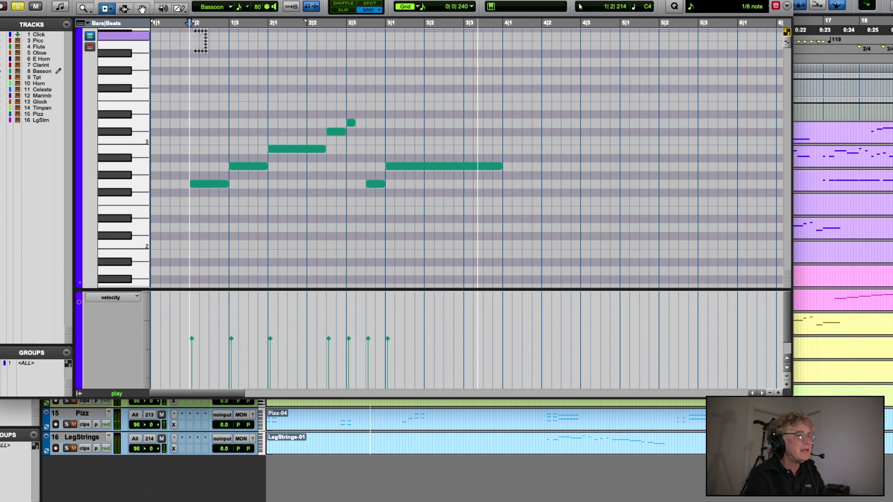
key("space")
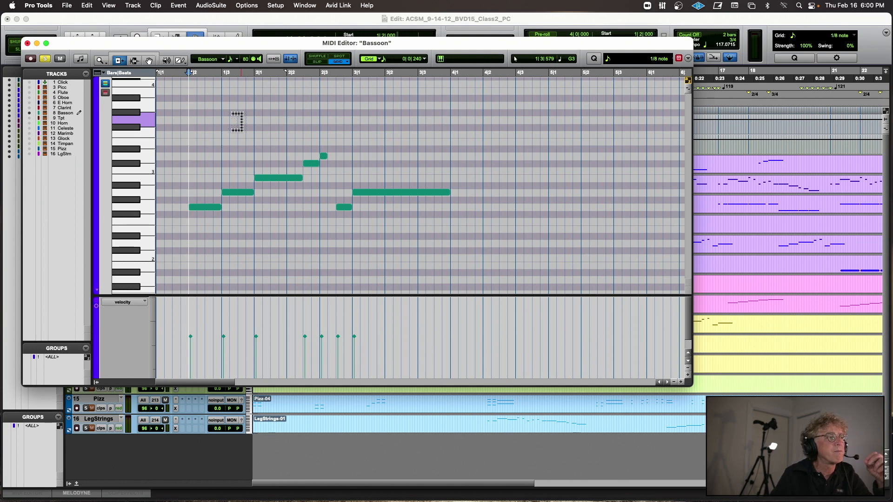
Close the Bassoon MIDI Editor and play back the full arrangement from bar 1 without any solo
key("super+w")
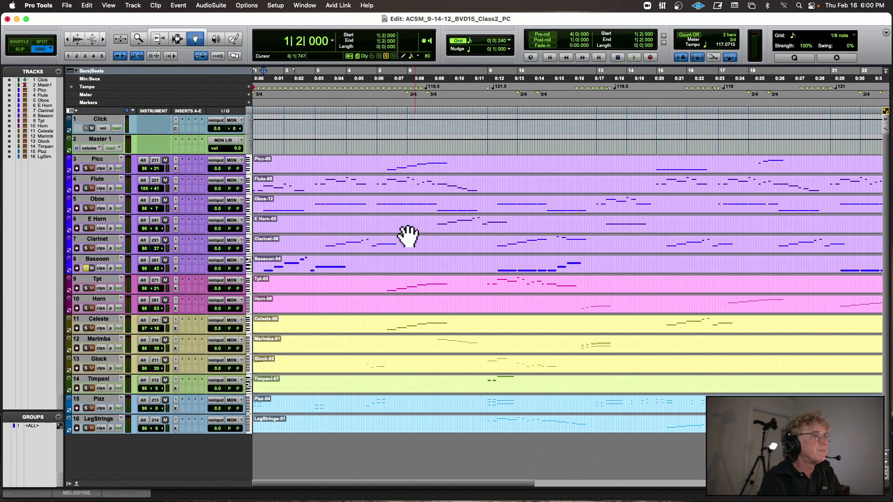
scroll(393, 256, "down", 1)
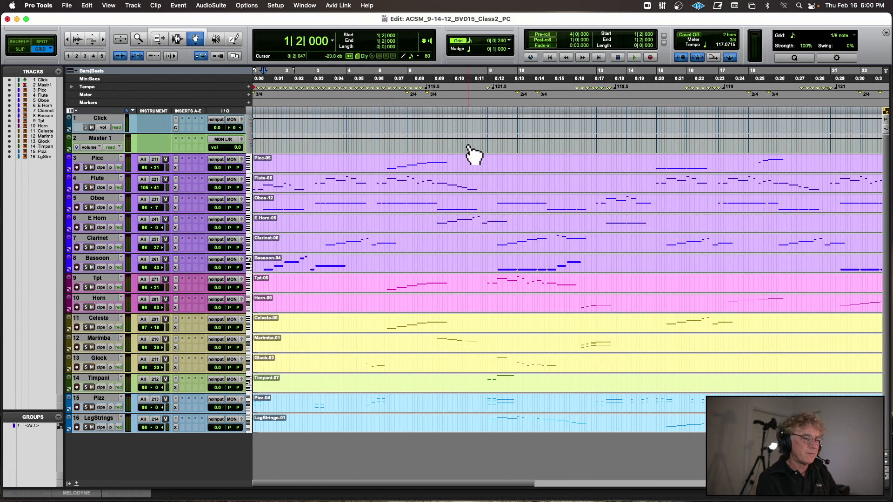
left_click(465, 95)
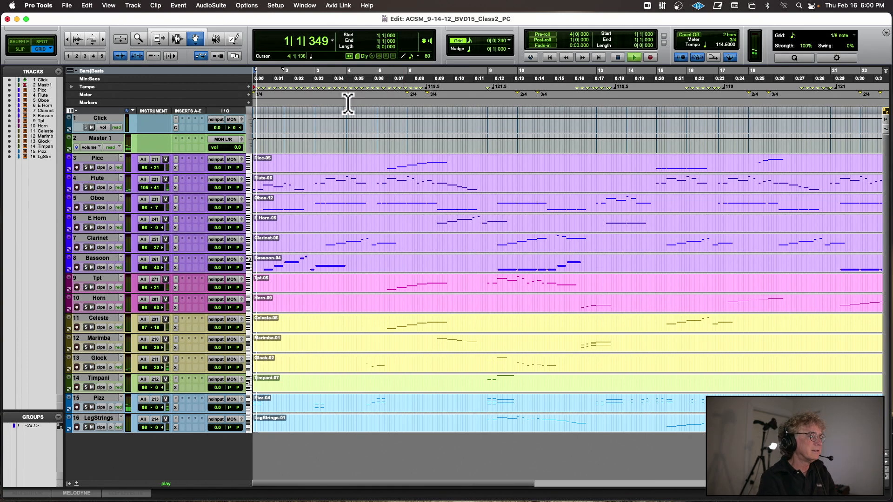
Solo the Pizz track and play back its opening from bar 1
key("super+bracketright")
key("super+bracketright")
key("super+bracketright")
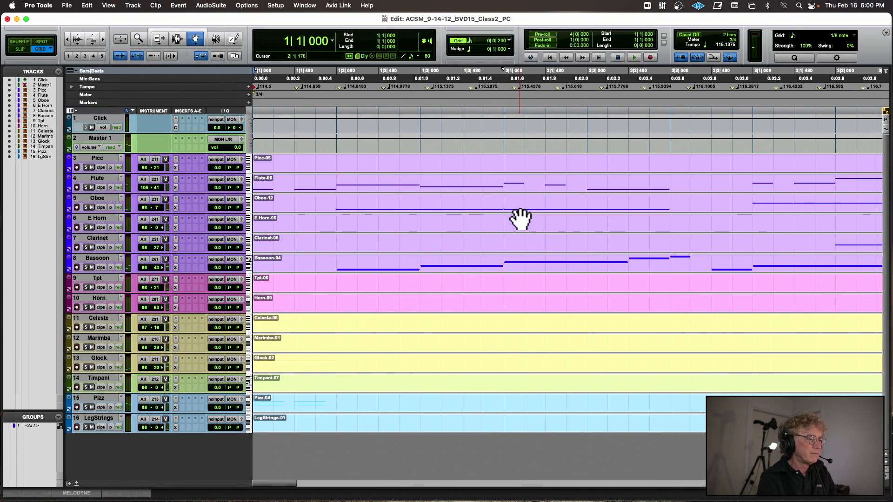
key("space")
key("space")
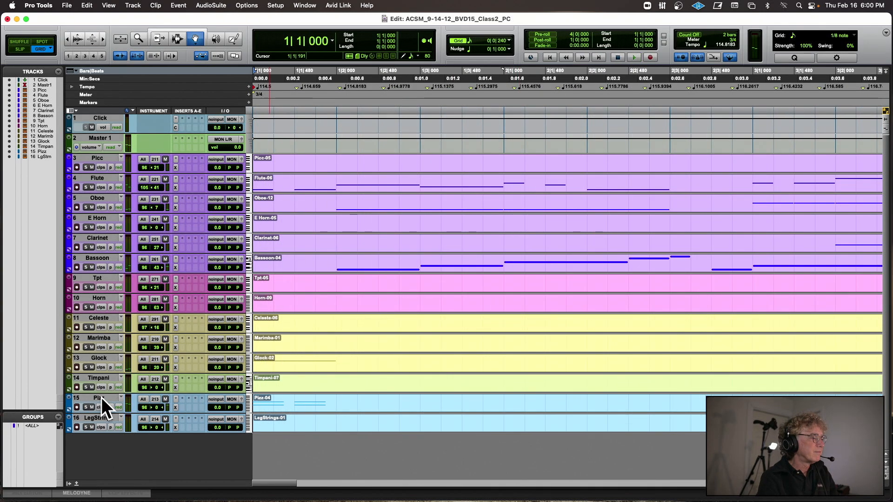
left_click(88, 408)
key("space")
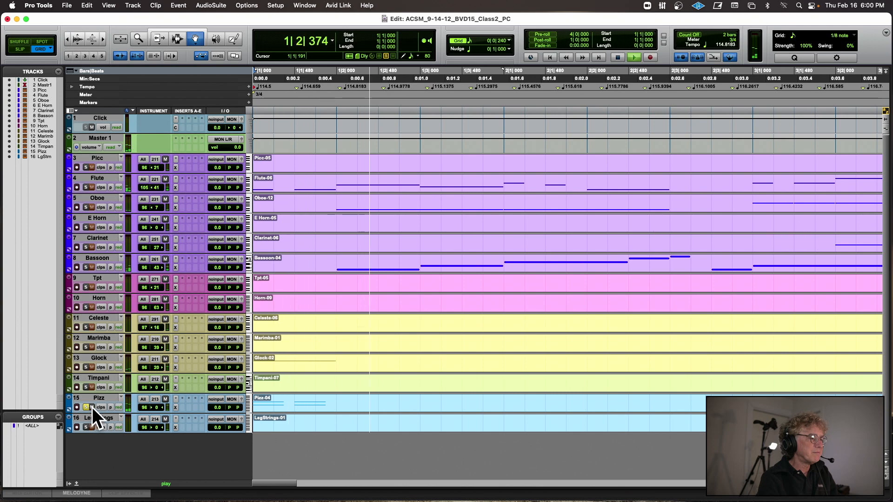
key("space")
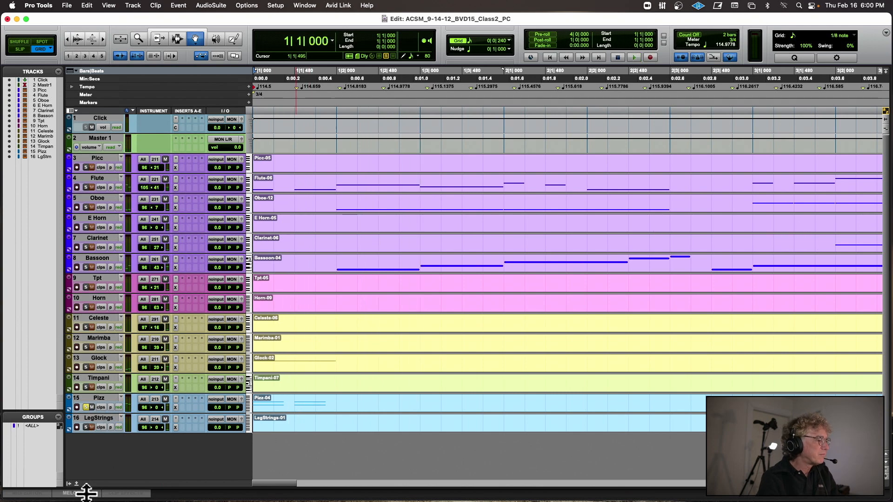
Open the Pizz part in the docked MIDI Editor, examine its notes through bar 5, and play back the opening
left_click(29, 493)
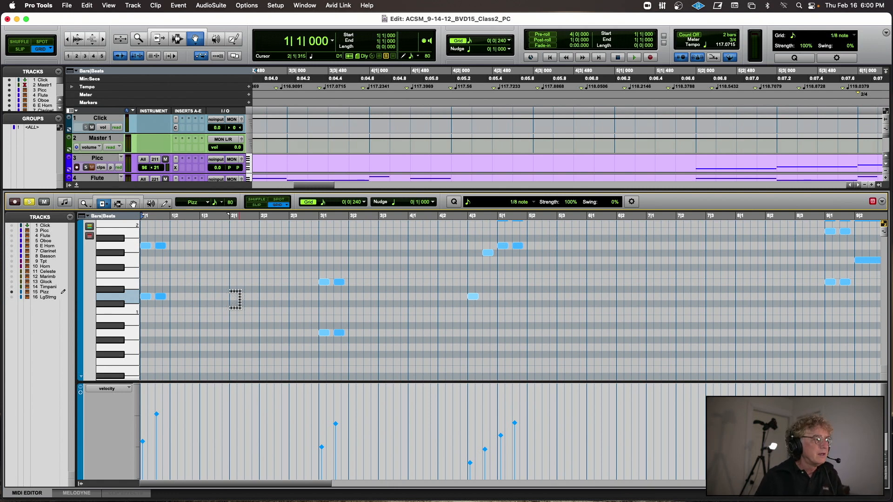
key("super+bracketright")
key("super+bracketright")
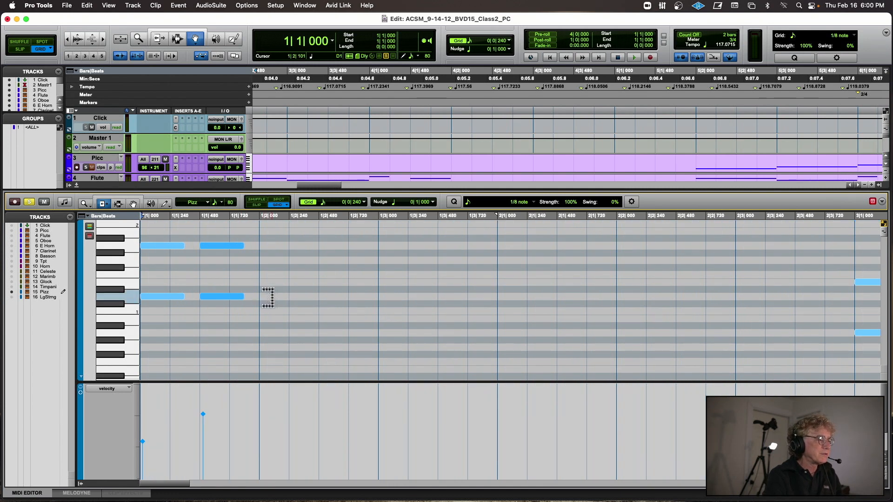
key("super+bracketleft")
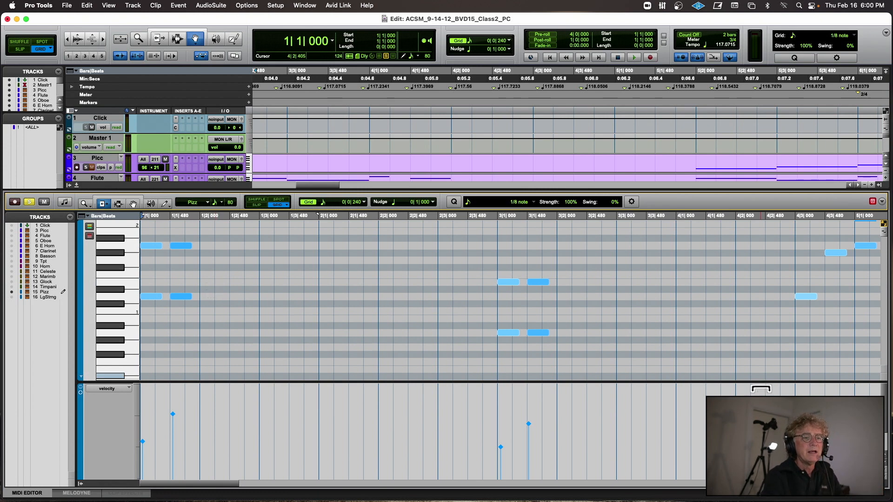
scroll(742, 389, "right", 3)
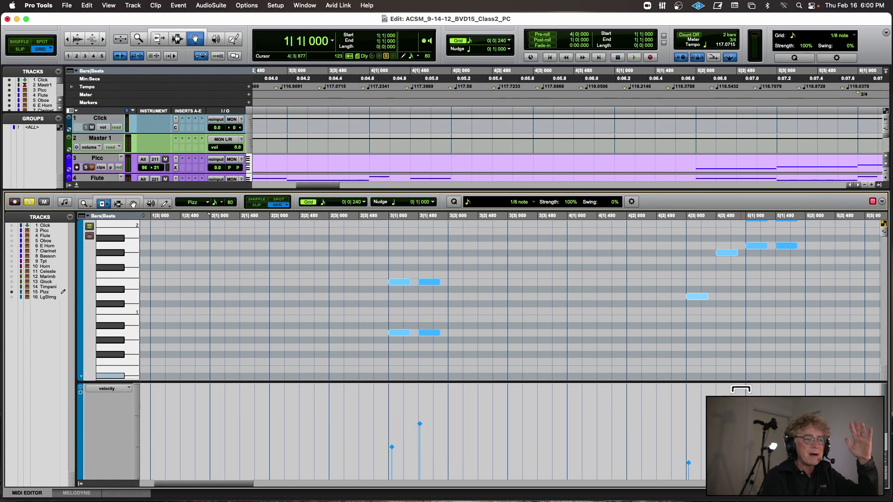
scroll(312, 282, "left", 3)
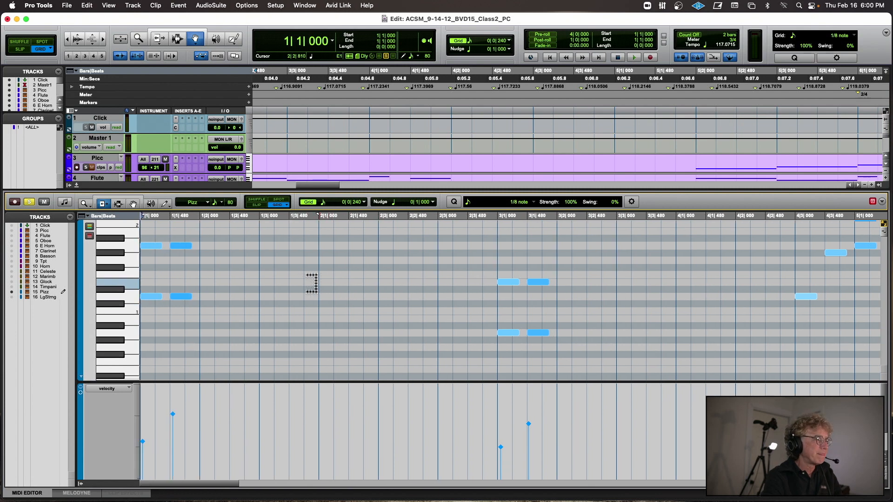
key("space")
key("space")
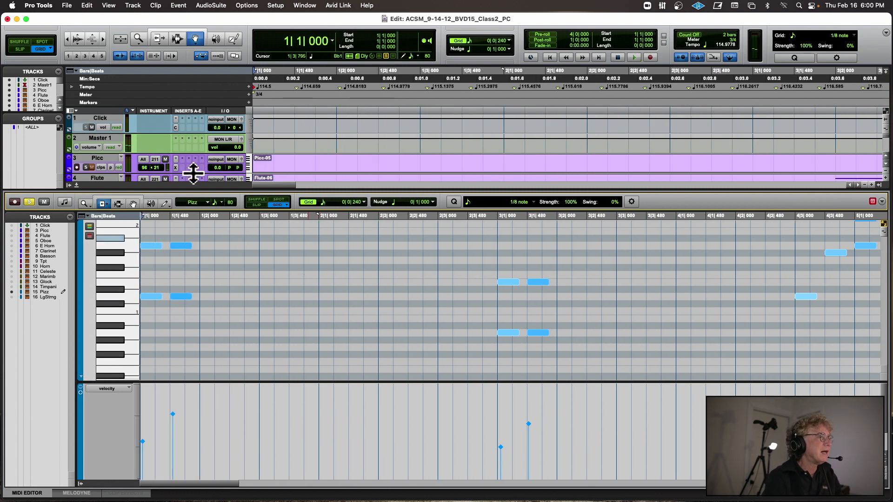
Raise the velocities of the Pizz chords at 1|1|480 and 3|1|480
left_click(134, 204)
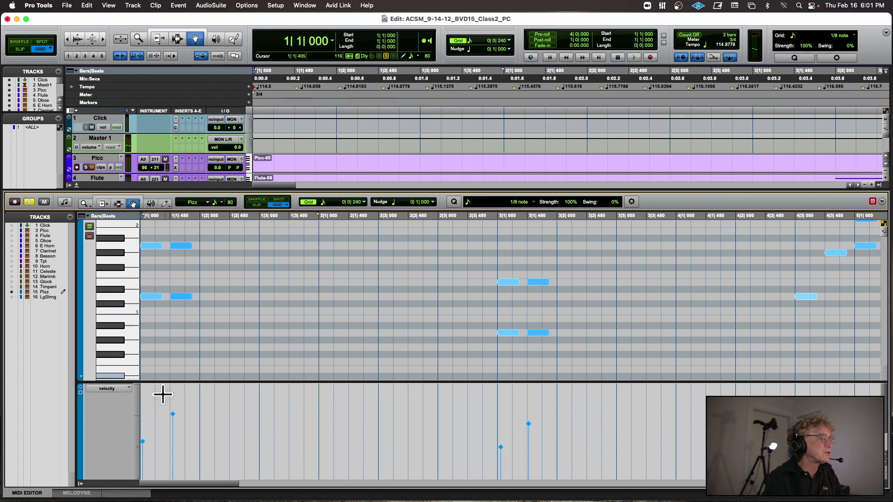
left_click_drag(162, 395, 204, 432)
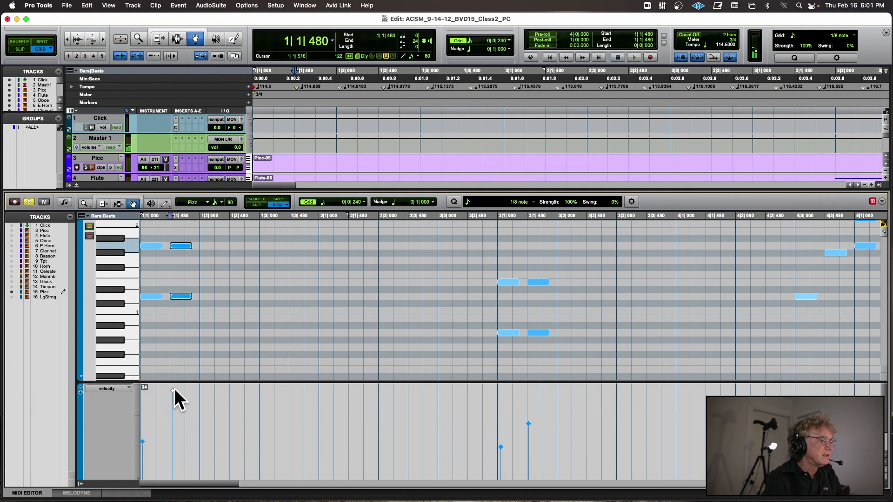
left_click_drag(484, 394, 594, 460)
Raise the velocities of the Pizz notes from 4|3|480 into bar 5, raising the bar 5 chords a second time
scroll(600, 425, "right", 3)
scroll(599, 425, "right", 3)
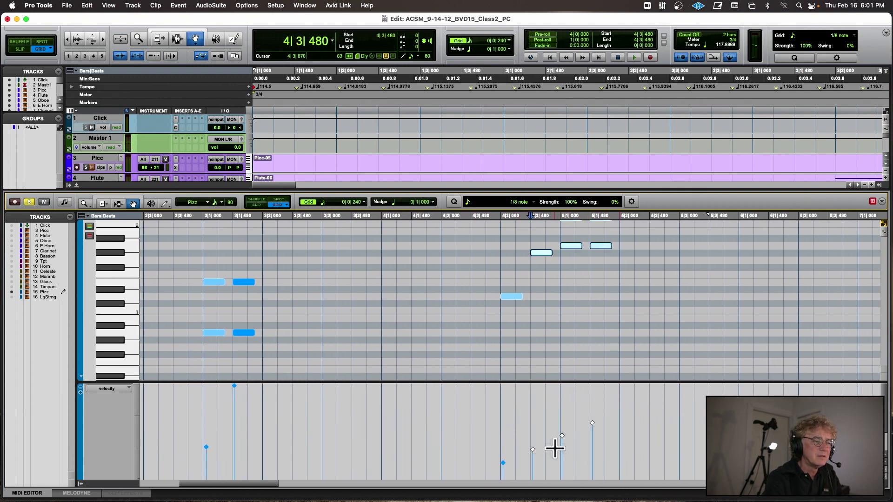
left_click_drag(534, 450, 533, 437)
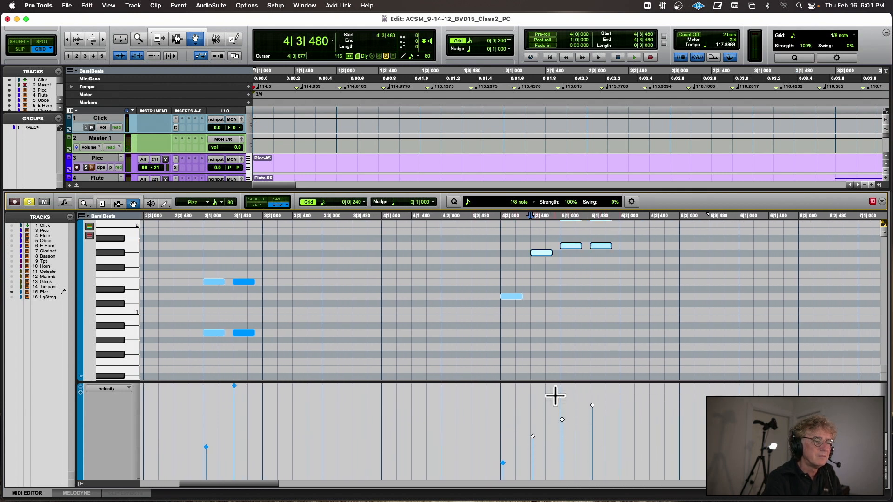
left_click_drag(554, 395, 627, 428)
left_click_drag(562, 420, 563, 406)
Return to bar 1 and play back the Pizz part with the louder velocities
key("Return")
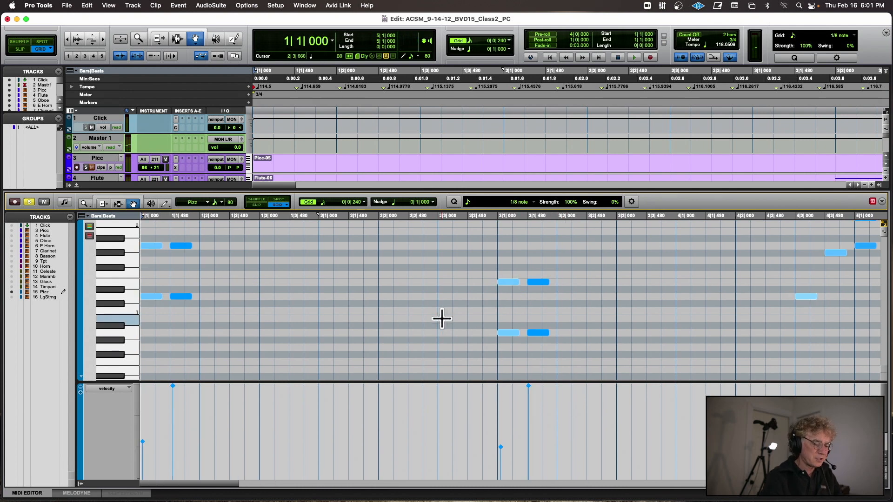
key("space")
key("space")
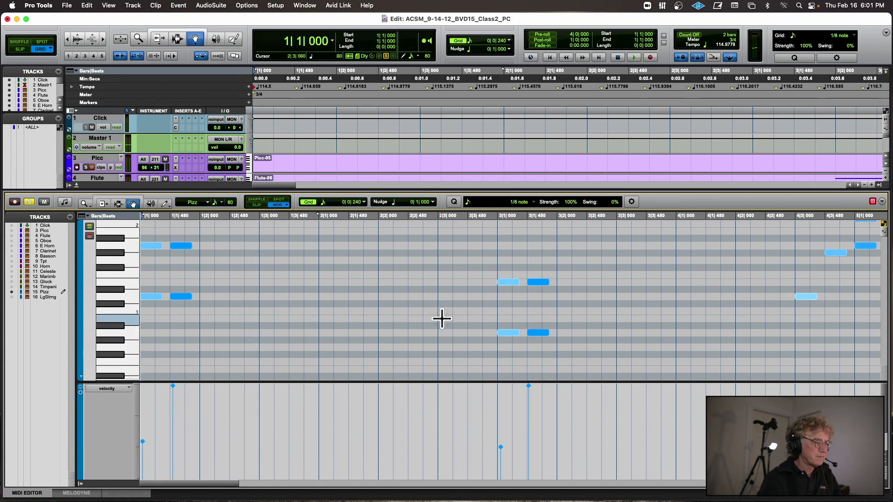
key("space")
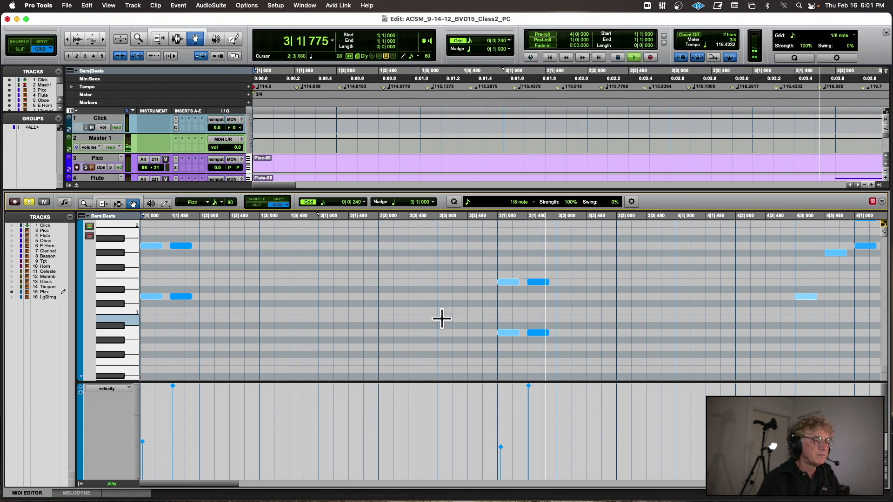
key("r")
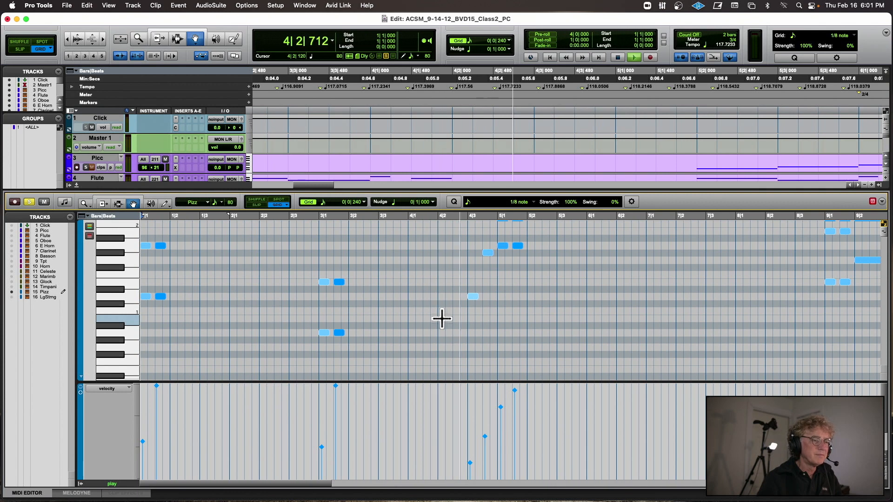
key("space")
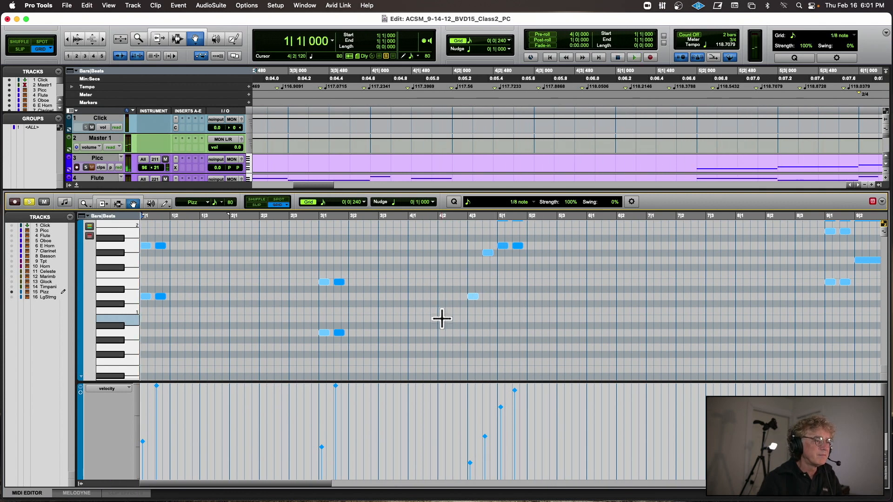
Undo all the Pizz velocity changes
key("super+z")
key("super+z")
key("super+z")
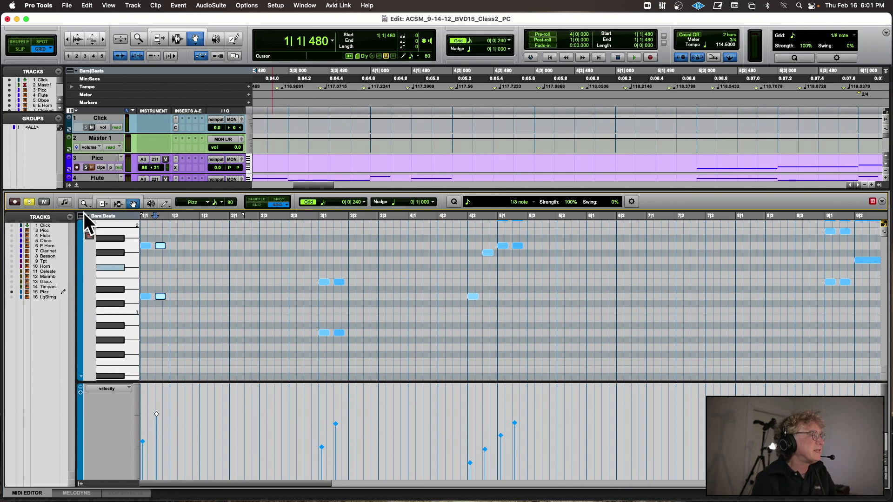
Close the docked MIDI Editor and play back Flute and Pizz soloed together from bar 1
left_click(77, 185)
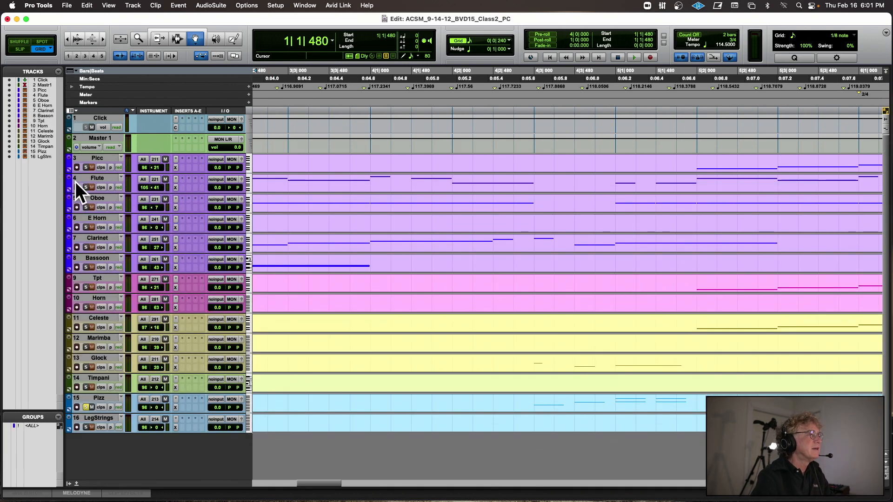
scroll(76, 182, "left", 13)
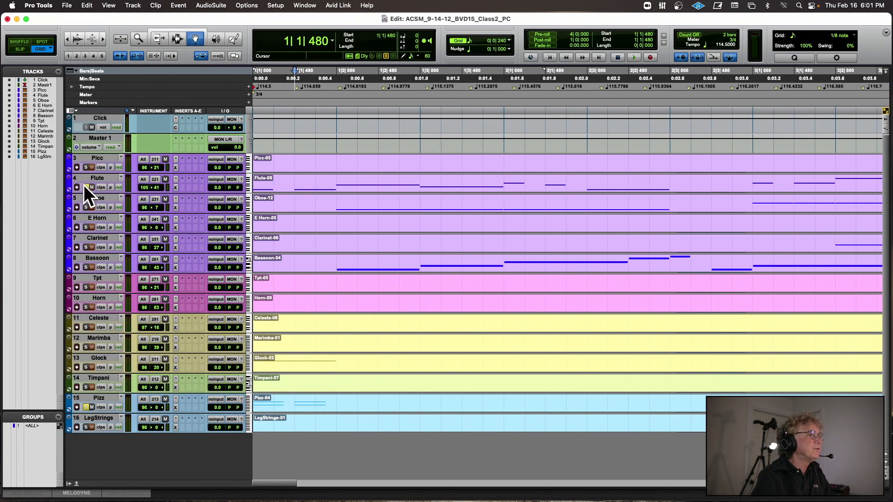
key("space")
key("space")
key("Return")
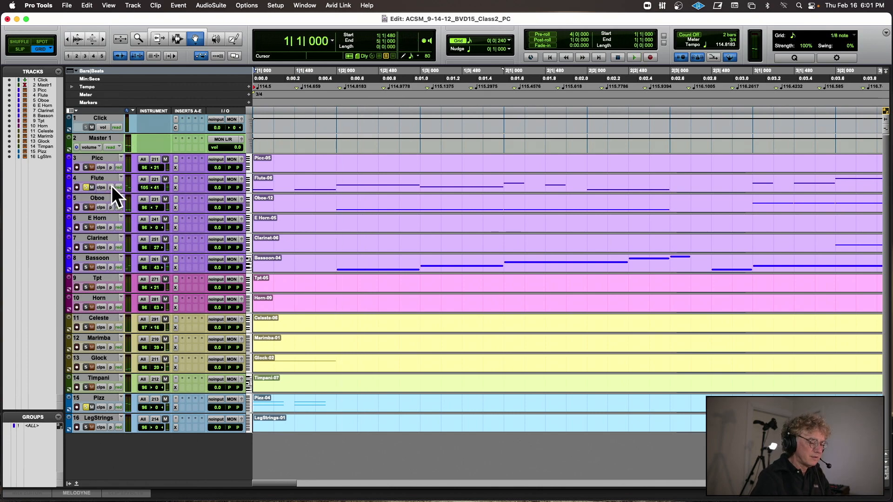
key("space")
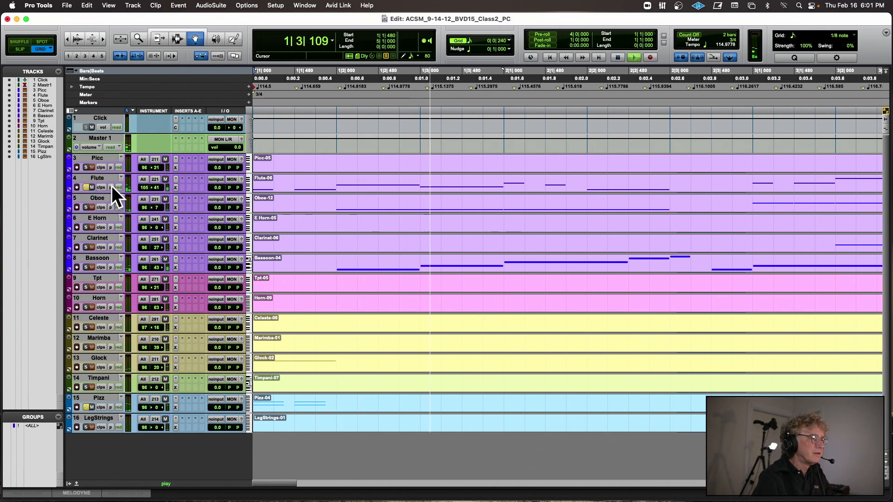
key("r")
key("r")
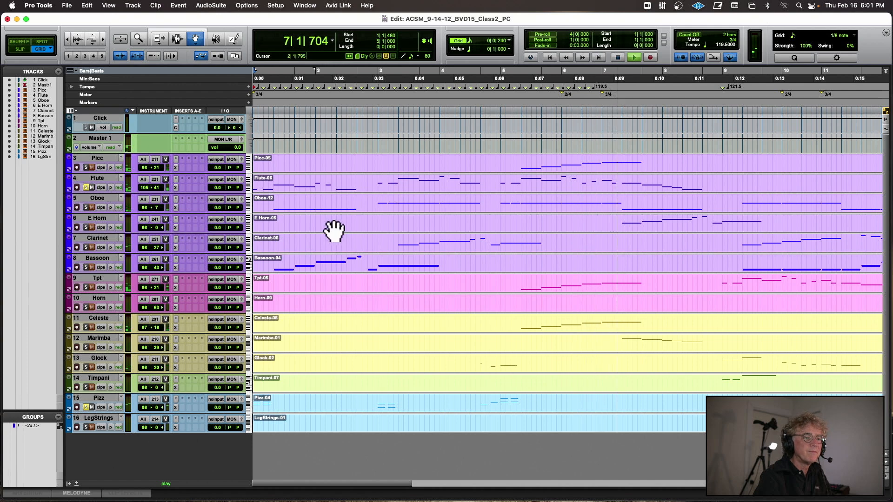
scroll(334, 231, "right", 5)
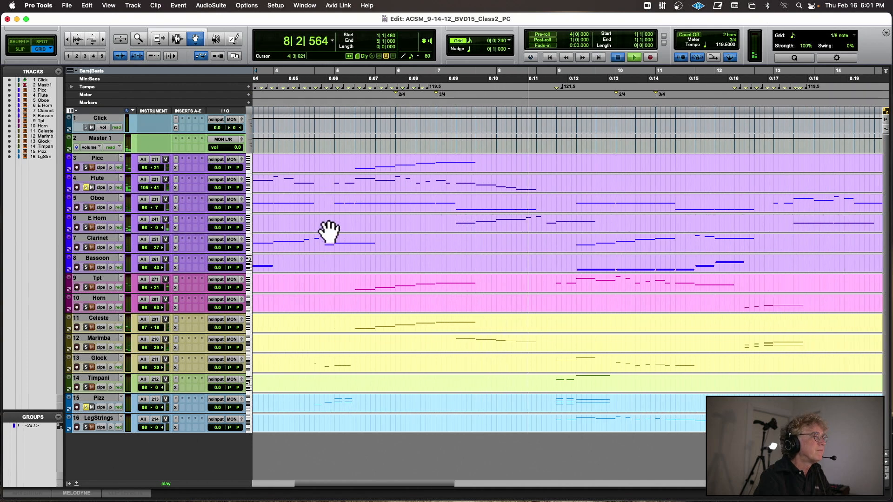
key("space")
Solo the Glock alongside Pizz and play back briefly from bar 1
scroll(328, 231, "left", 1)
scroll(329, 232, "left", 4)
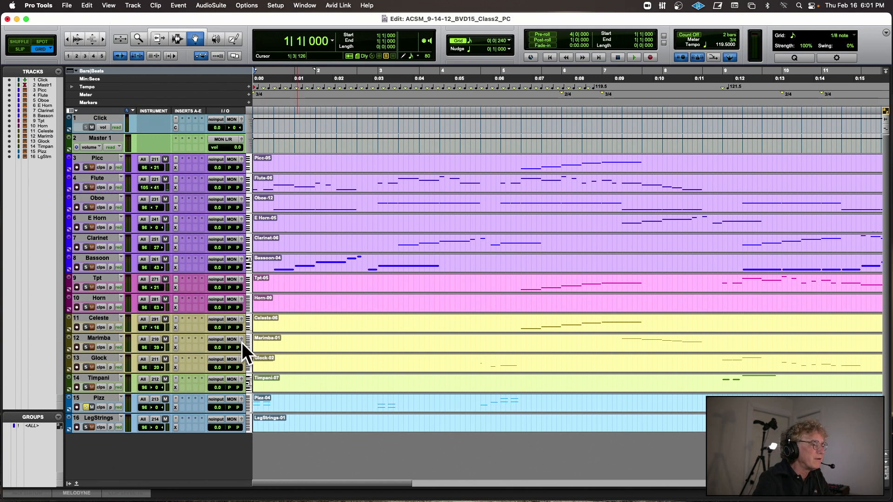
left_click(86, 368)
key("space")
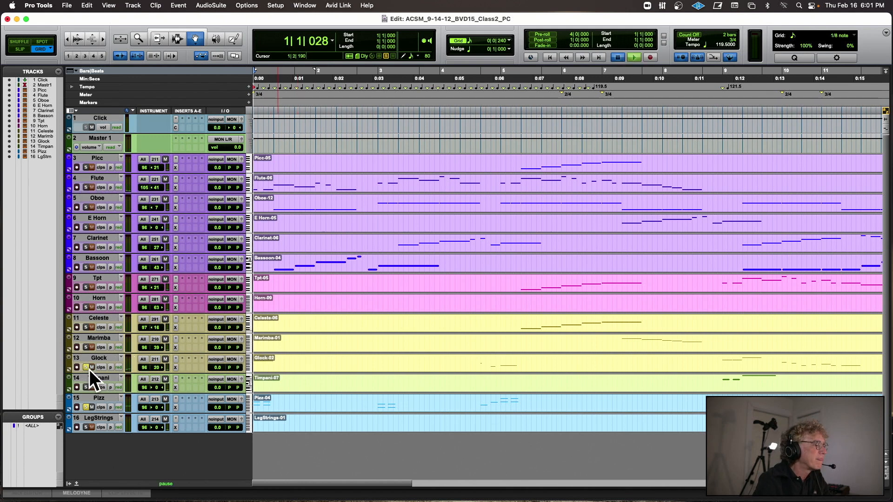
key("space")
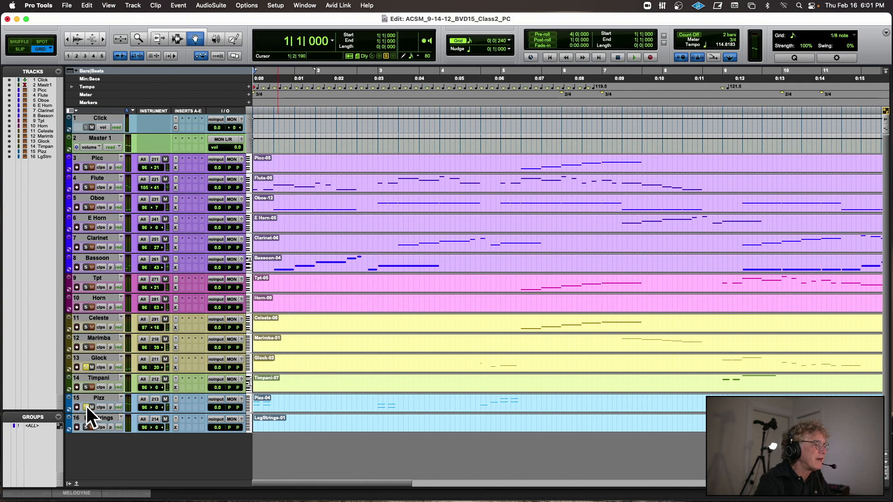
Take the Pizz track out of solo and play back only the Glock from bar 1
left_click(86, 406)
key("space")
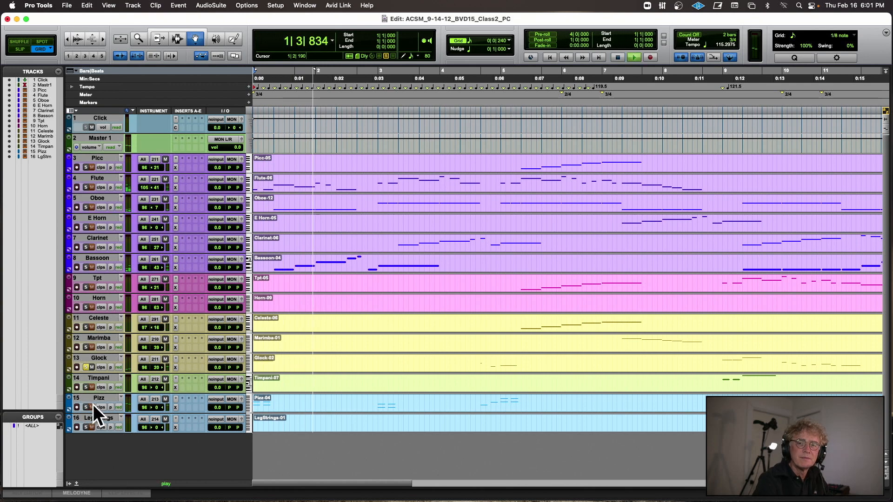
key("space")
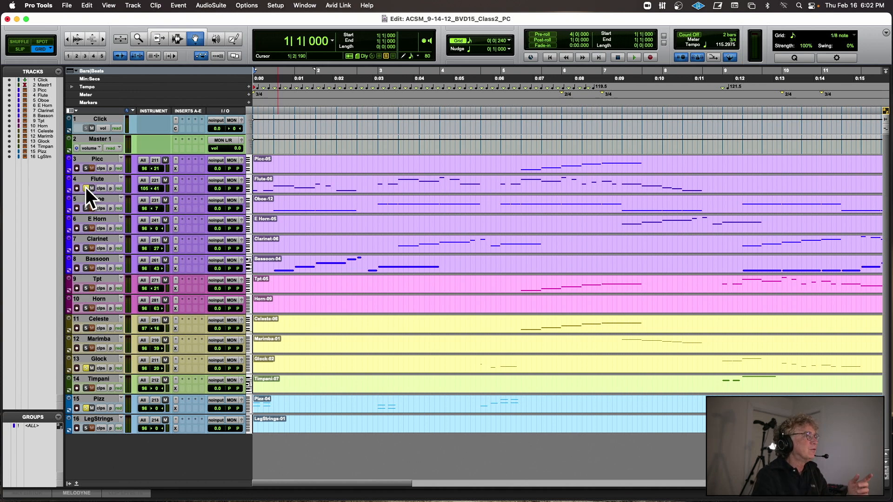
Toggle the Flute's record arm and the Flute and Oboe solos, leaving Flute soloed and Oboe unsoloed
left_click(77, 188)
left_click(85, 188)
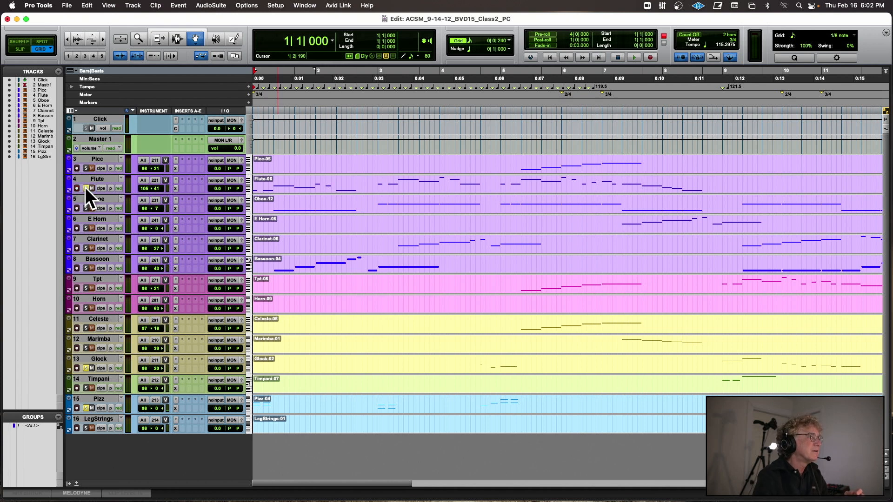
left_click(85, 187)
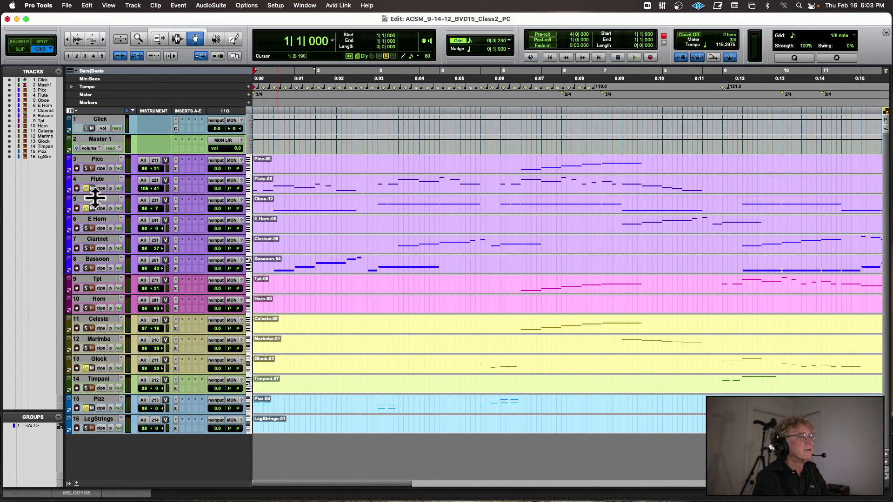
left_click_drag(86, 188, 88, 208)
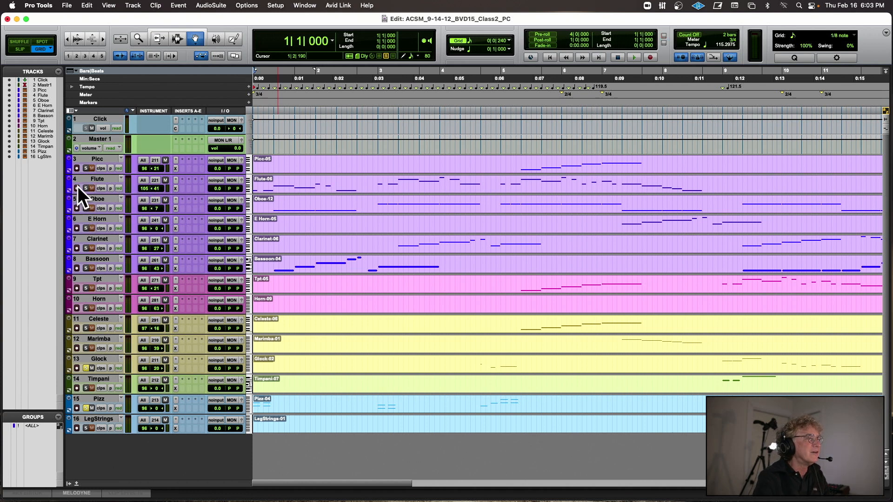
left_click(86, 188)
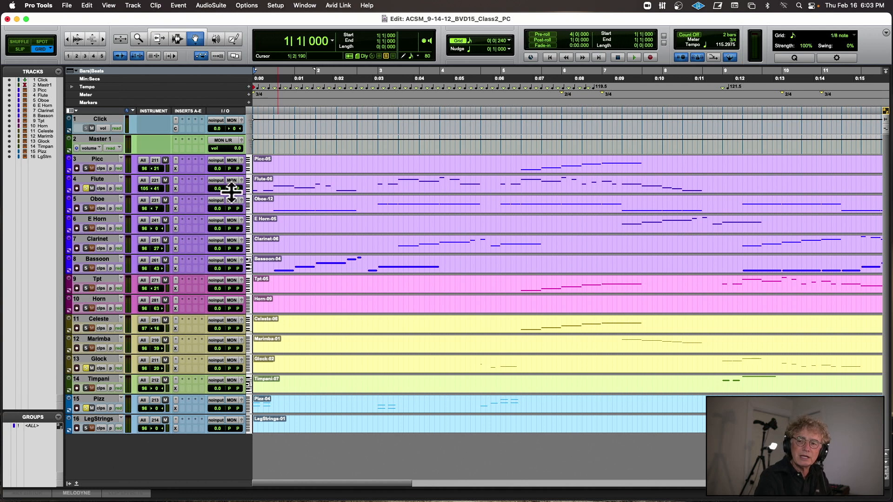
Play back Flute, Glock and Pizz soloed together from bar 1
key("space")
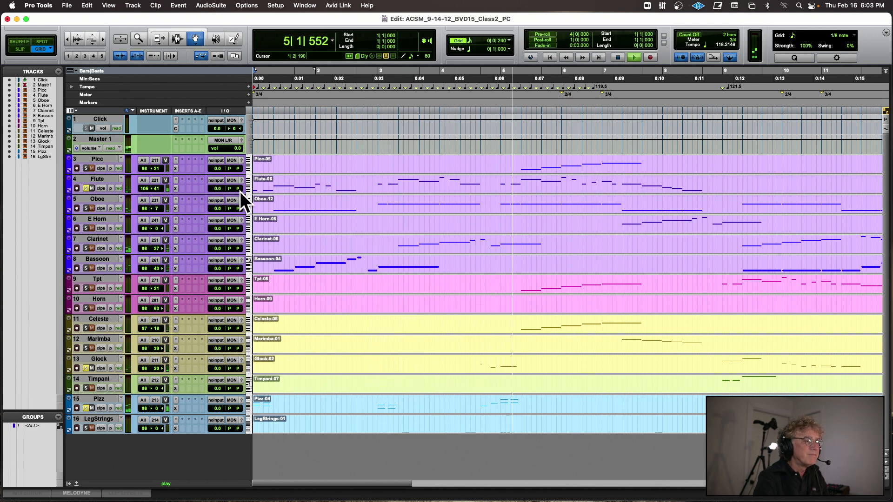
key("space")
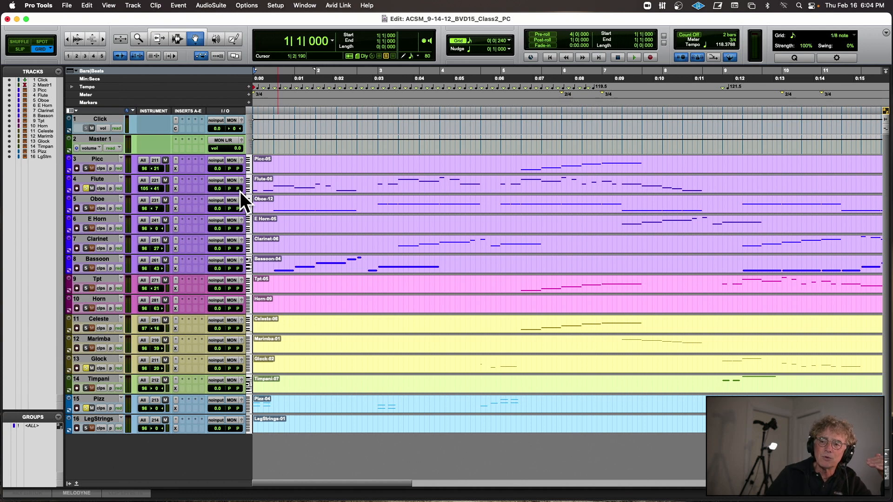
scroll(242, 192, "down", 1)
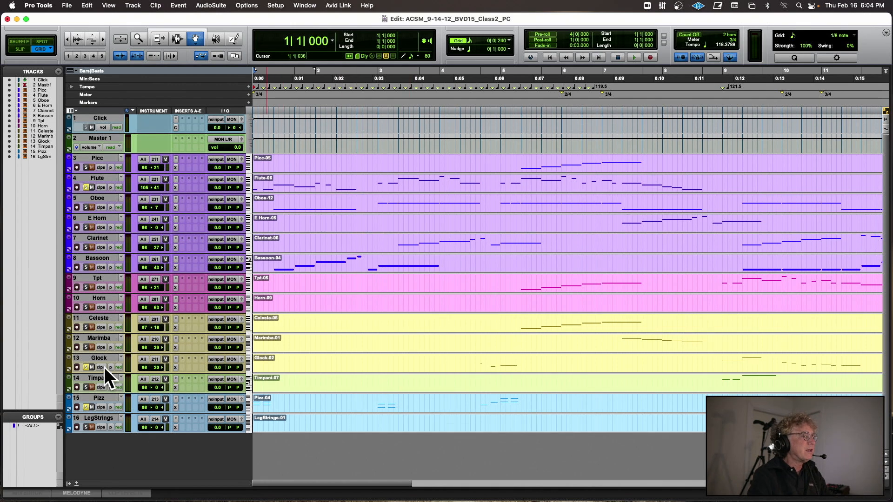
Take Glock, Pizz and Flute out of solo and play back the full ensemble from 4|3|480
left_click(85, 367)
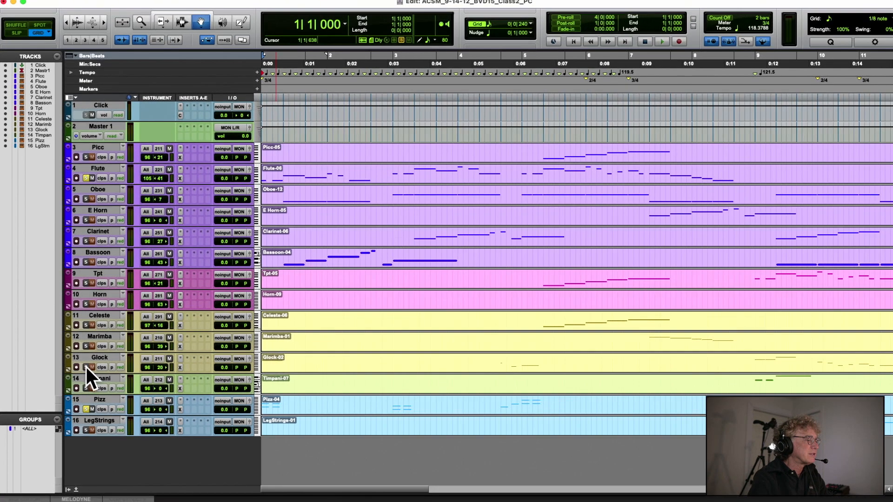
left_click(86, 407)
left_click(550, 90)
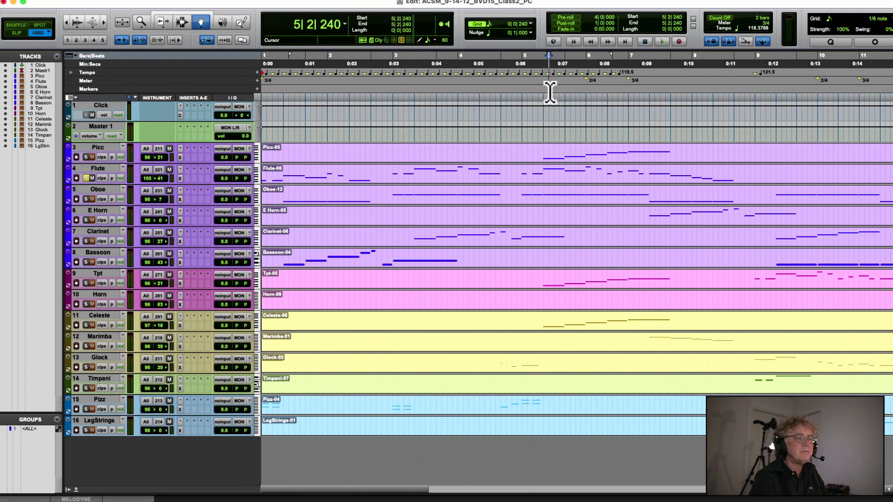
left_click(511, 90)
key("space")
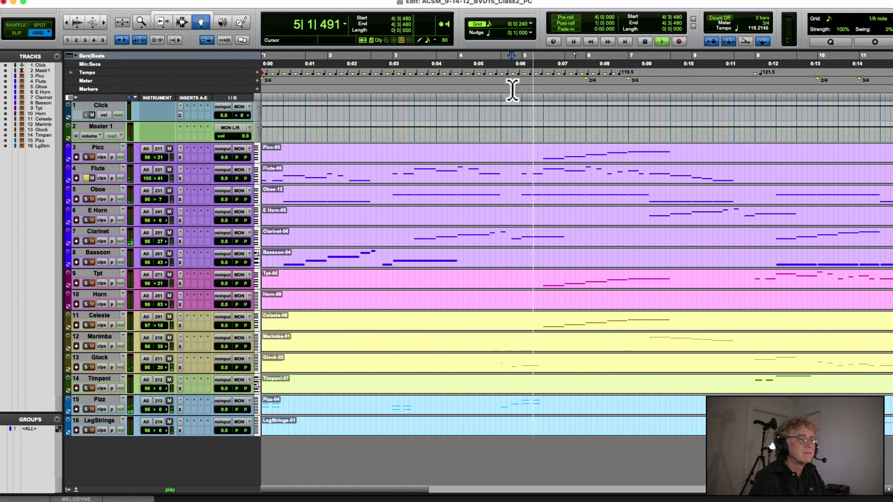
key("space")
key("space")
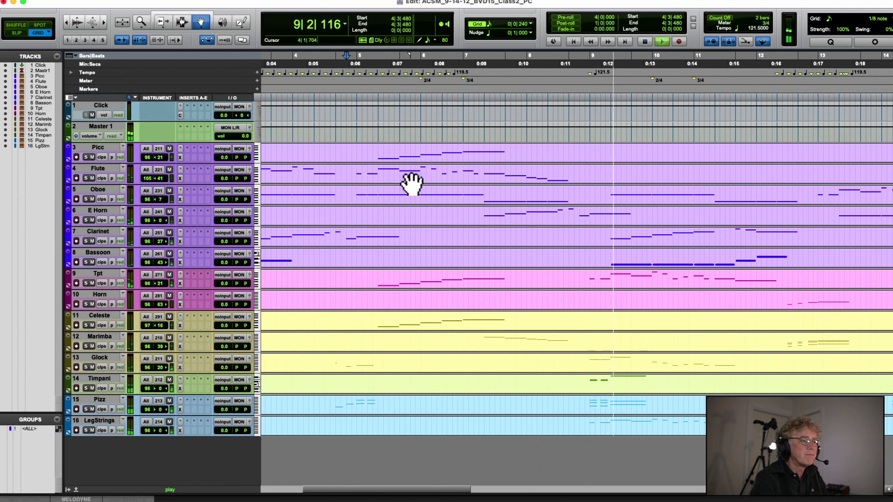
key("space")
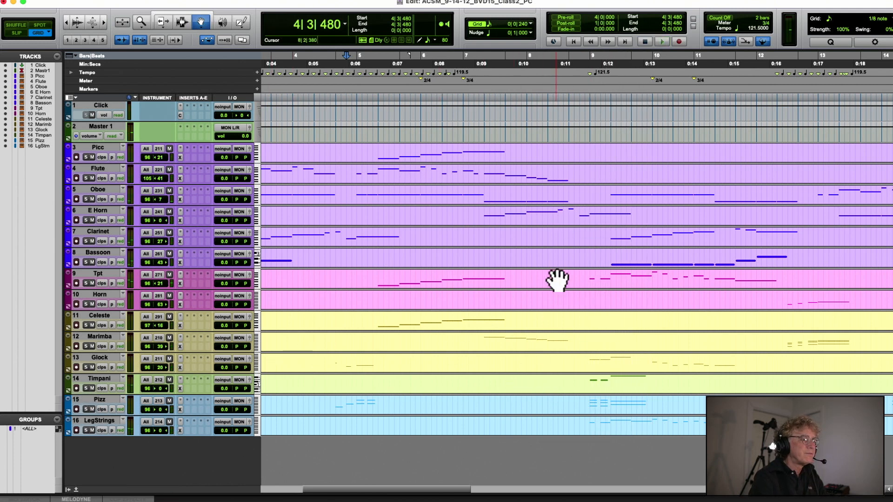
Solo Marimba, Glock, Timpani and Pizz and play them back from 8|3|240
left_click(588, 89)
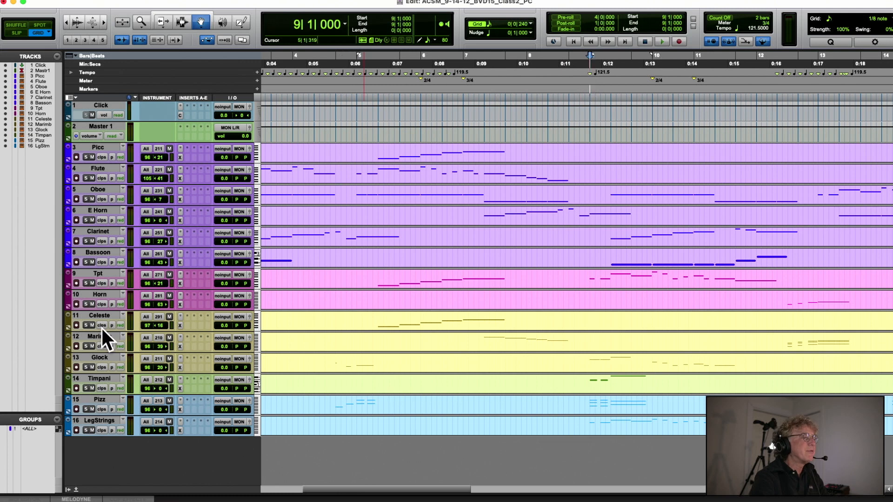
left_click(85, 409)
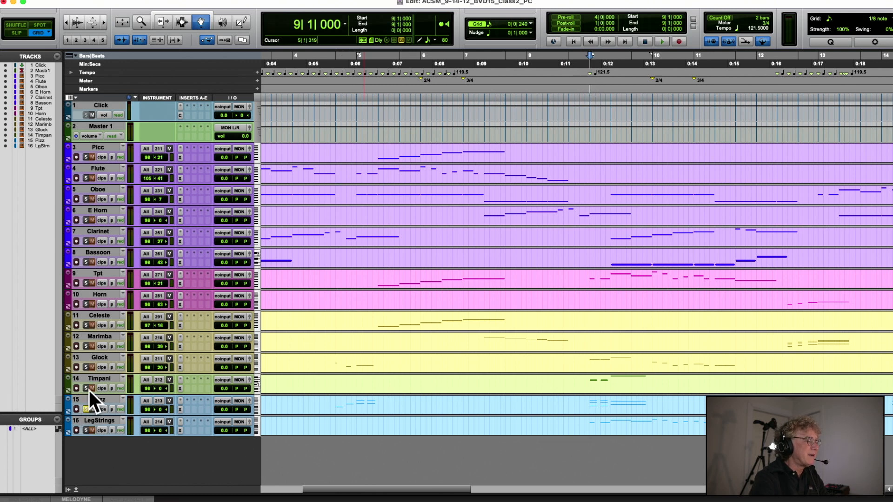
left_click(572, 86)
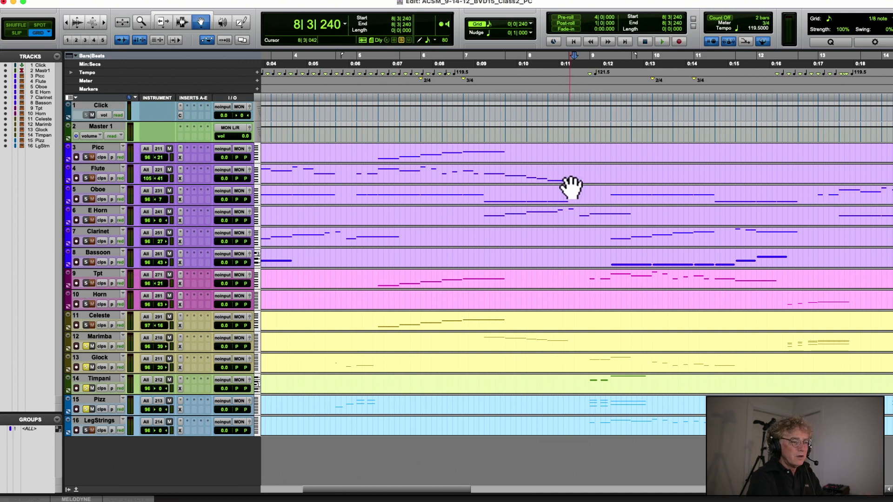
key("space")
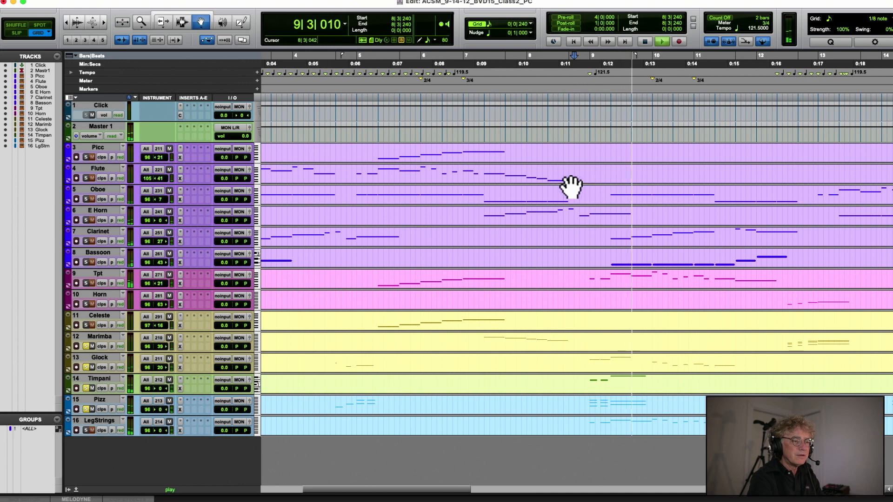
key("space")
key("space")
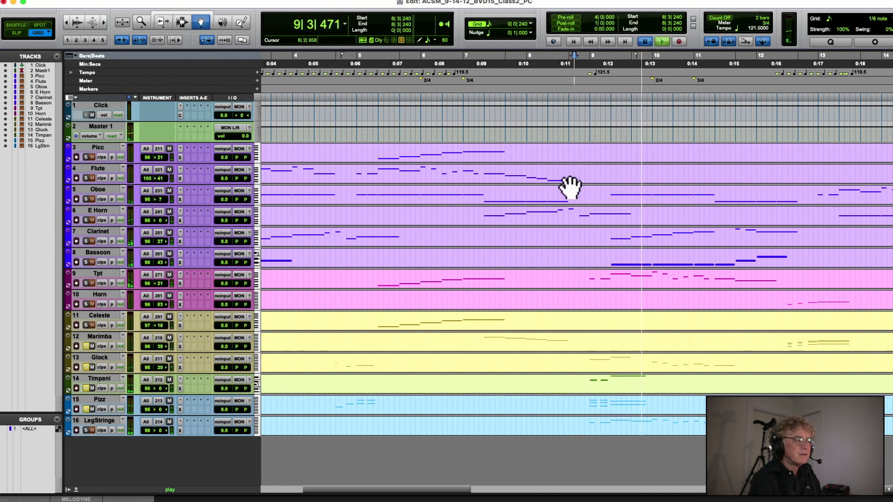
key("space")
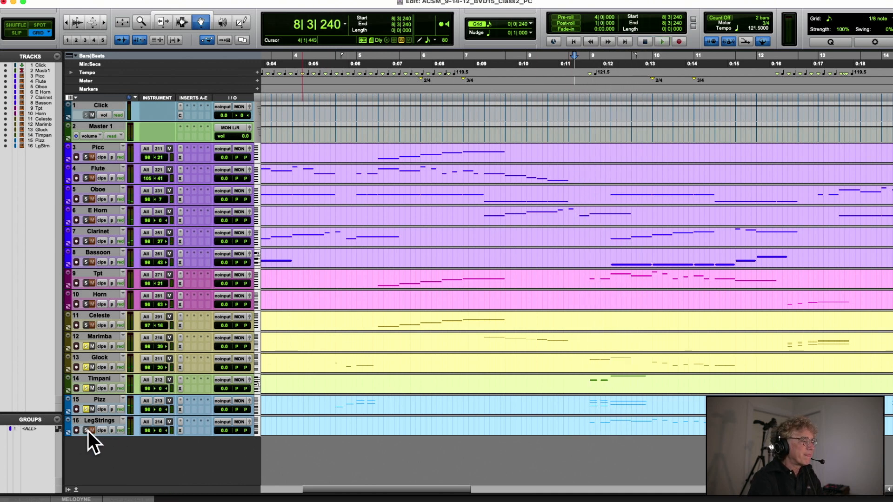
Add LegStrings and Tpt to the soloed tracks one at a time, playing back from 8|3|240 after each addition
left_click(86, 430)
key("space")
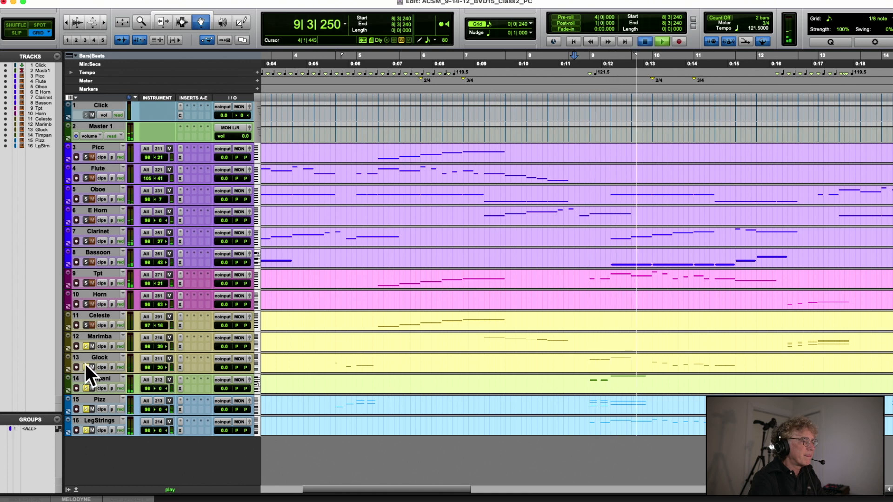
key("space")
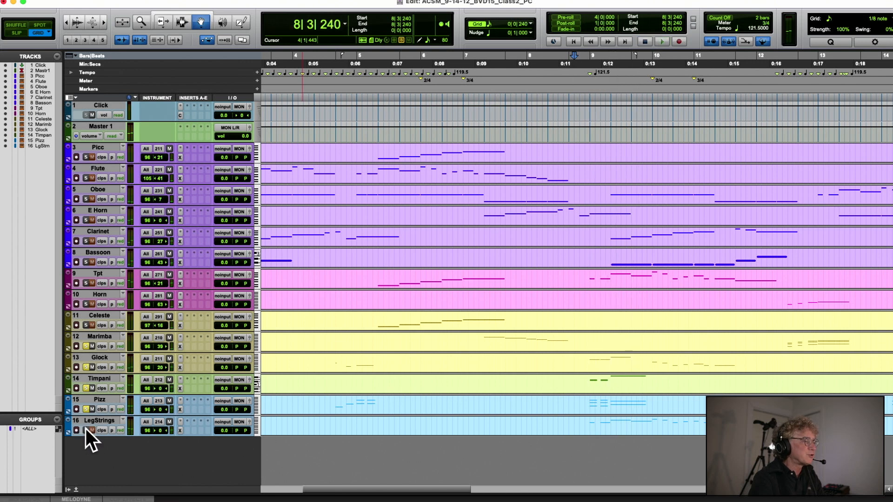
left_click(85, 282)
key("space")
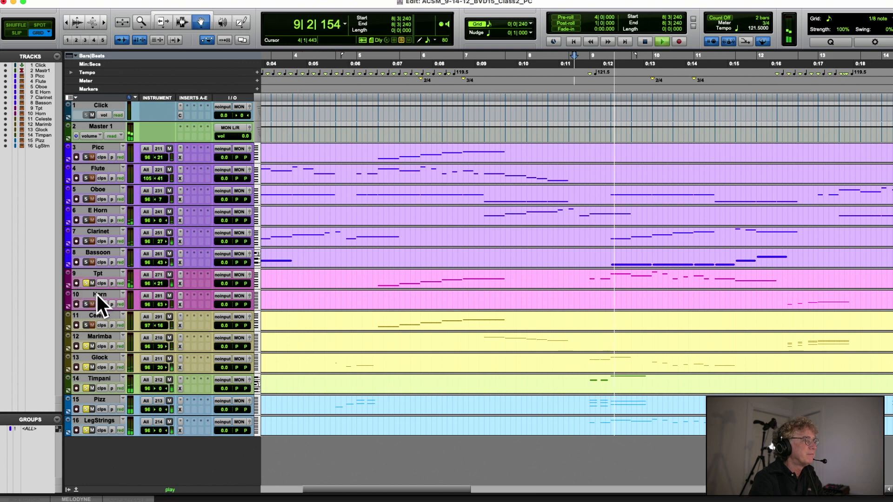
key("space")
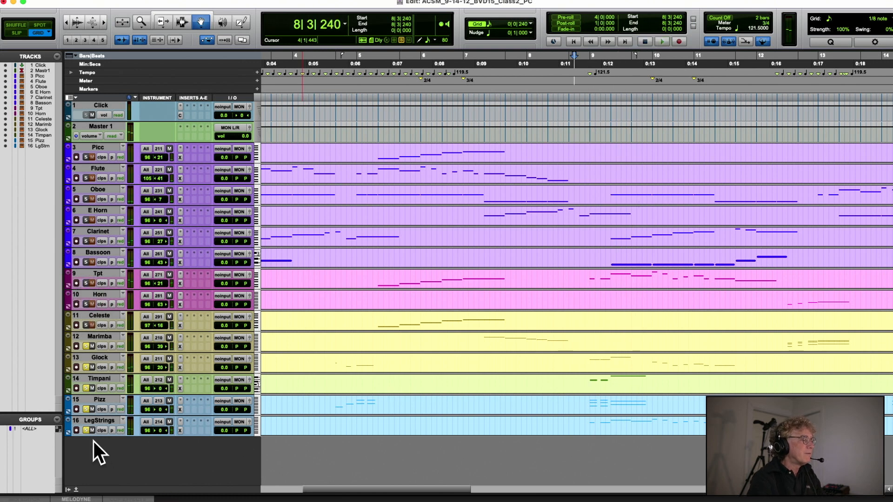
Leave only Marimba soloed and play back briefly from bar 9
left_click(87, 429)
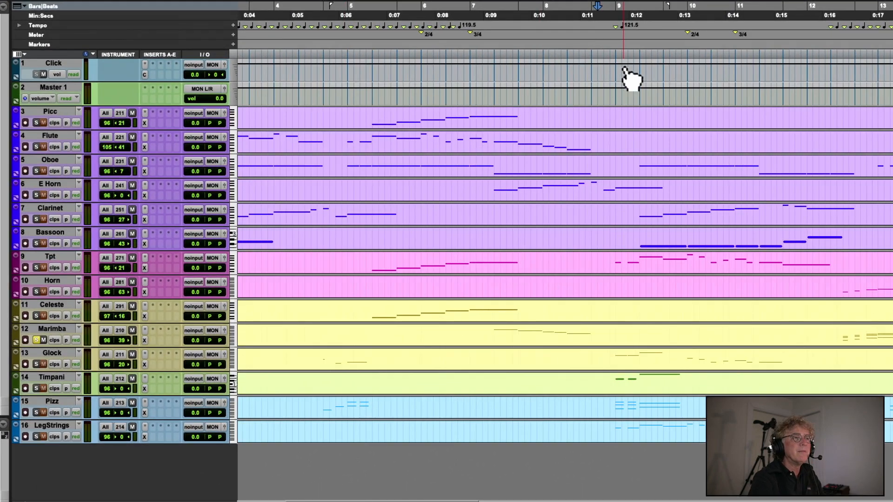
left_click(610, 59)
key("space")
key("space")
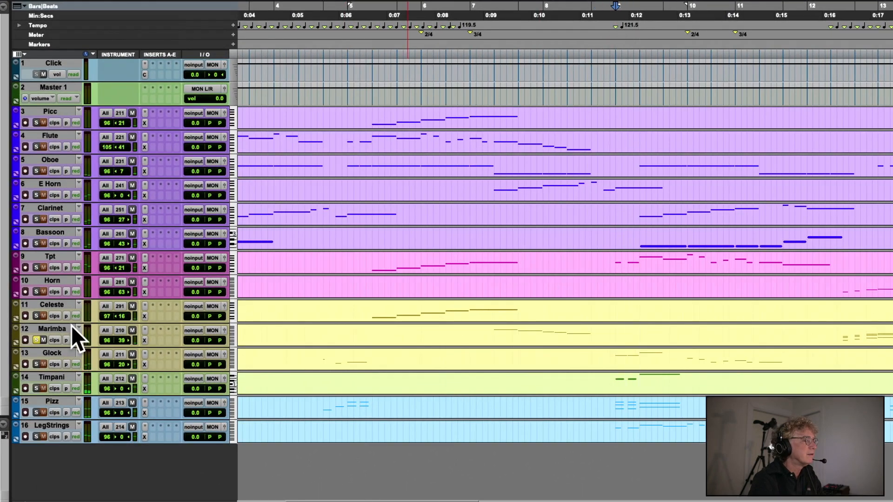
Switch the solo from Marimba to Glock and play back briefly from bar 9
left_click(36, 340)
left_click(36, 364)
key("space")
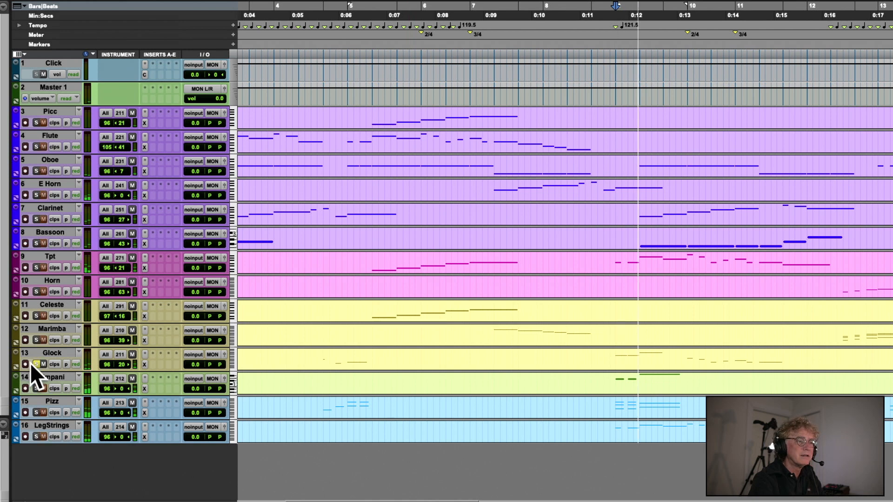
key("space")
Add Timpani and Pizz to the soloed Glock and play back the combination from bar 9
key("space")
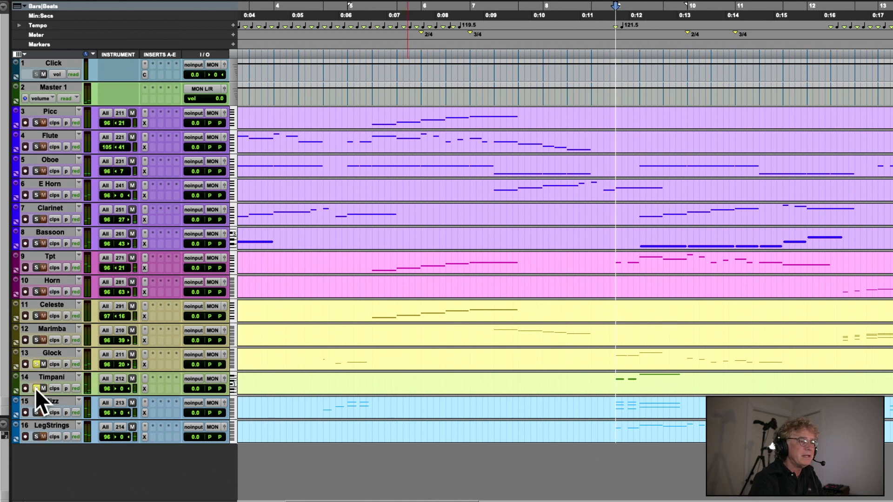
left_click(36, 388)
key("space")
left_click(36, 412)
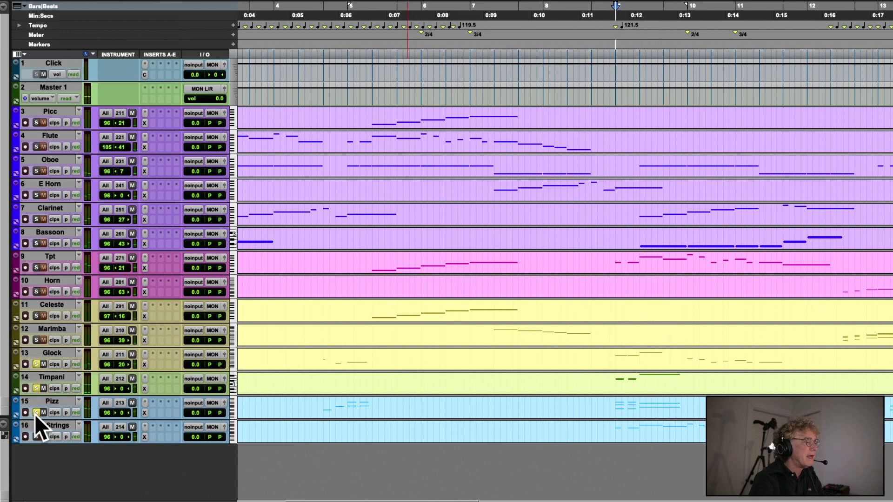
key("space")
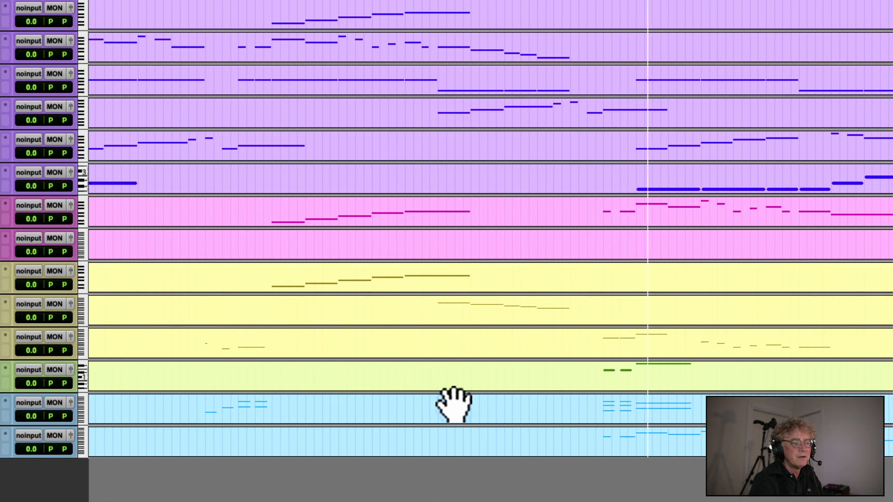
key("r")
key("r")
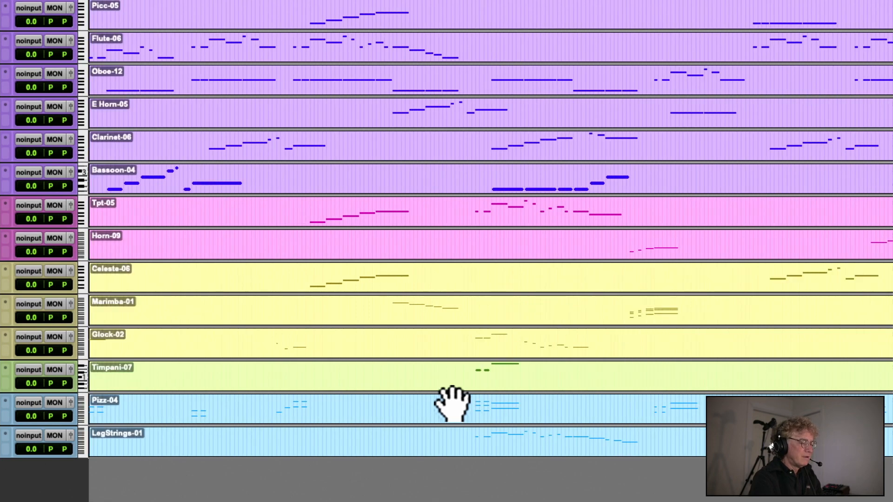
key("t")
key("t")
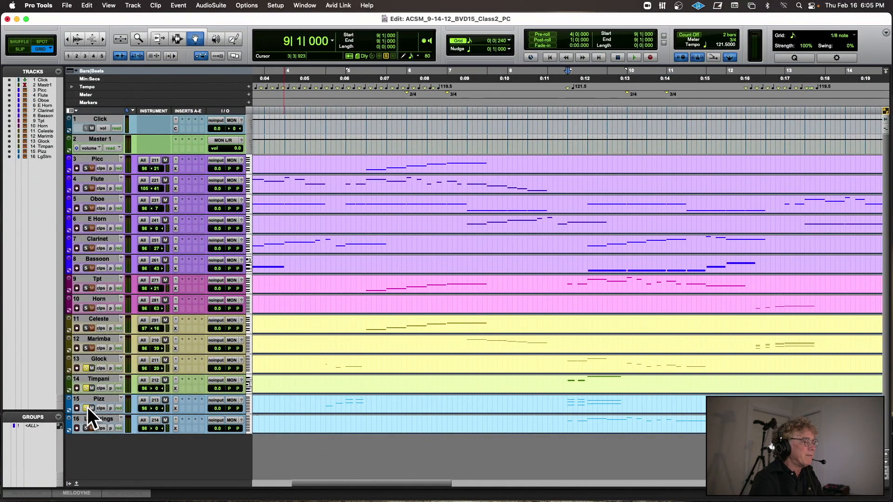
Replace the Glock, Timpani and Pizz solos with Tpt and LegStrings and play them back twice from 8|3|480
left_click(86, 388)
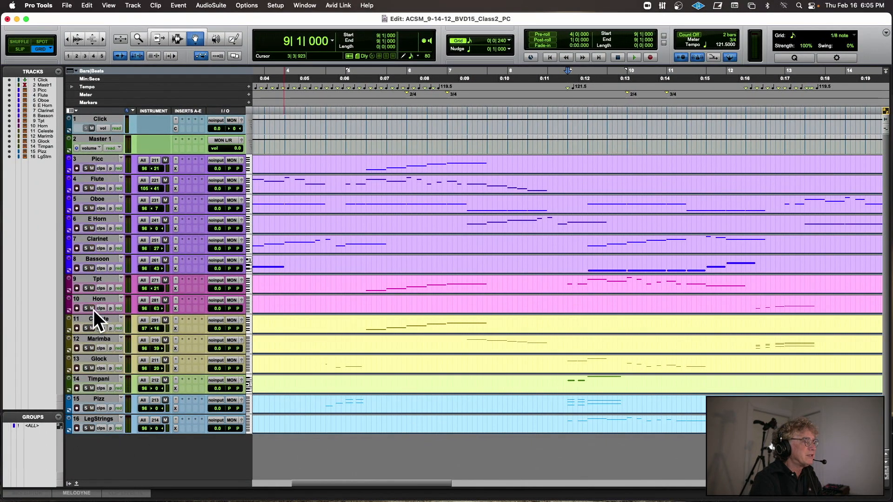
left_click(85, 287)
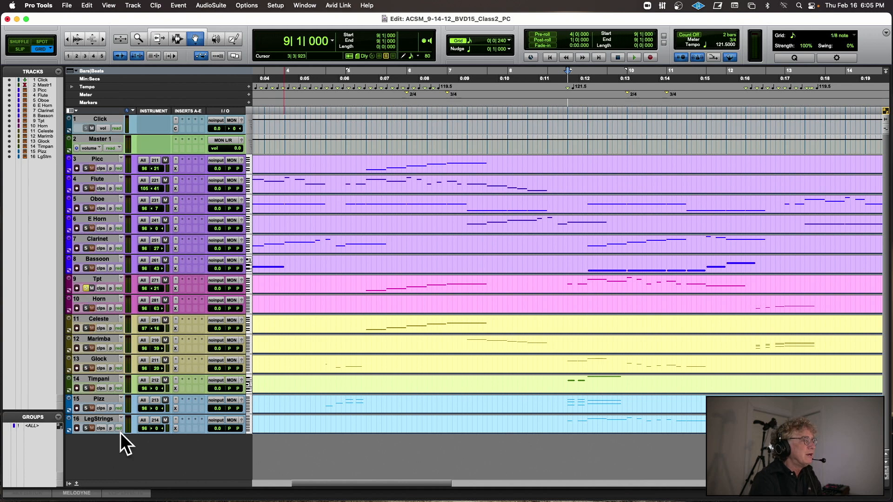
left_click(86, 427)
left_click(557, 103)
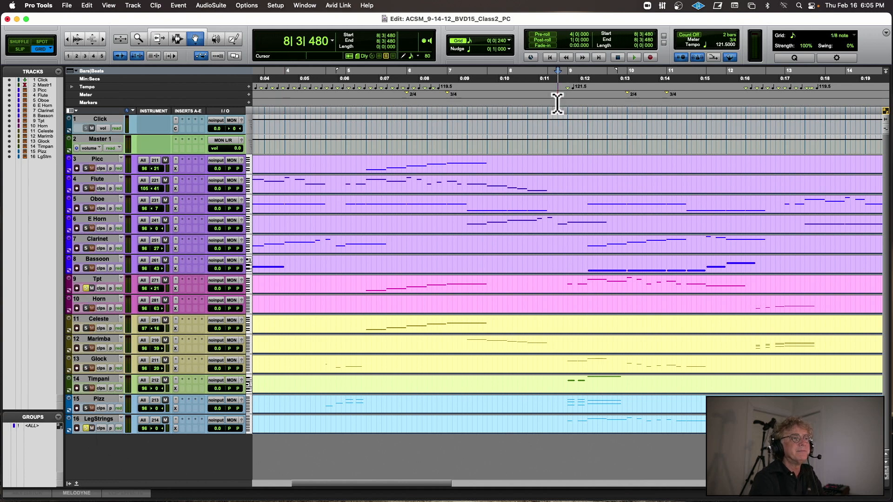
key("space")
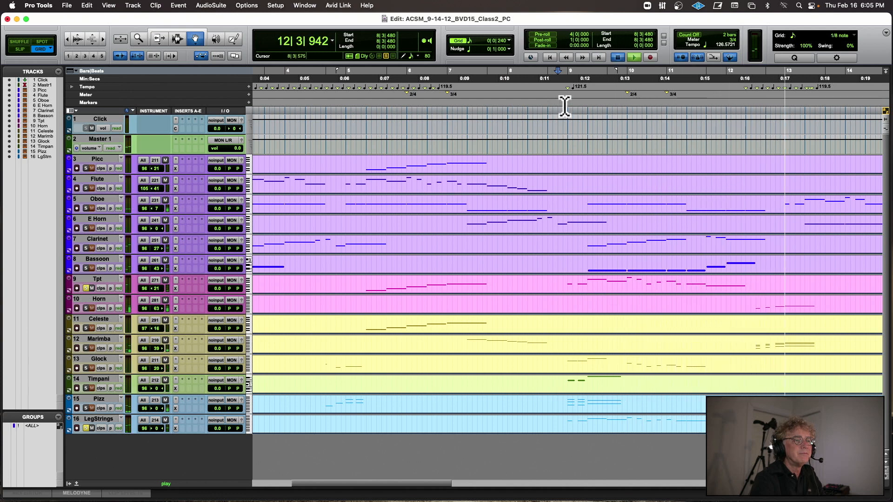
key("space")
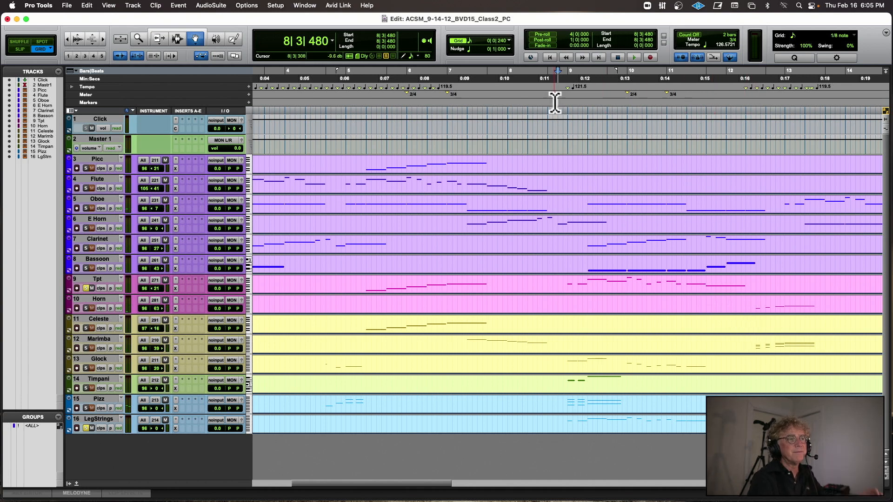
key("space")
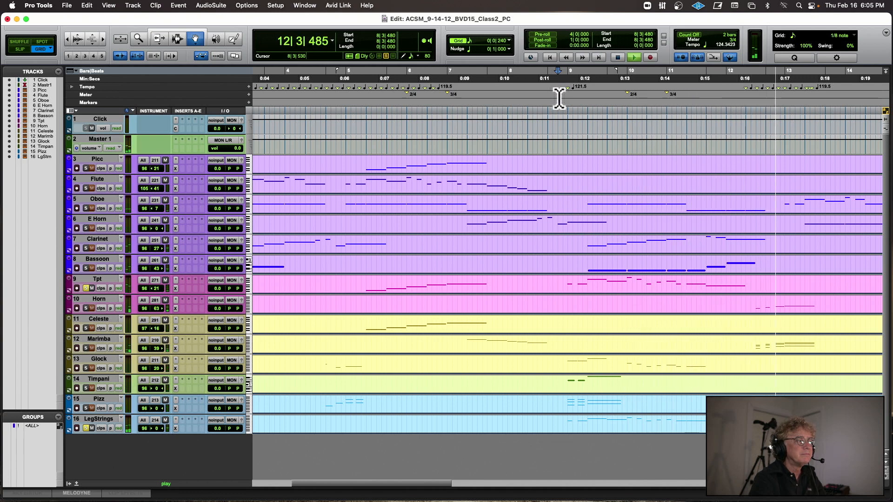
Play back the melody shared by Picc, Tpt and Celeste from 5|2|000 and clear all solos
left_click(367, 137)
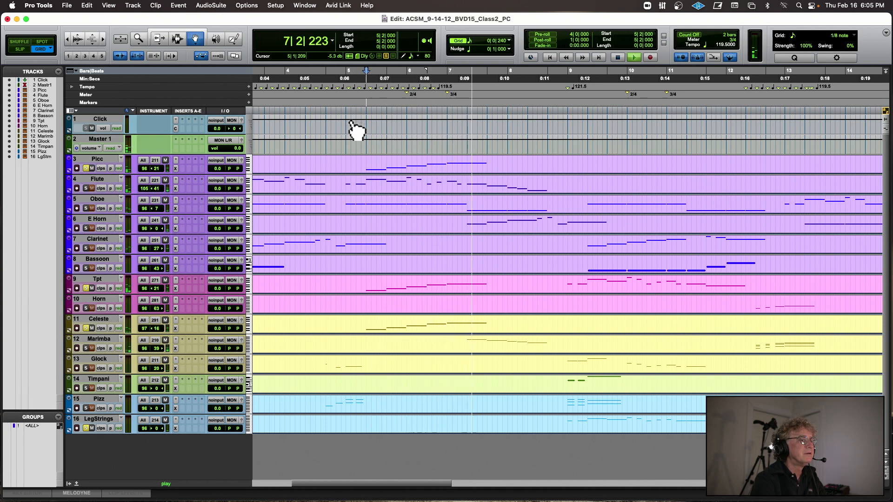
key("space")
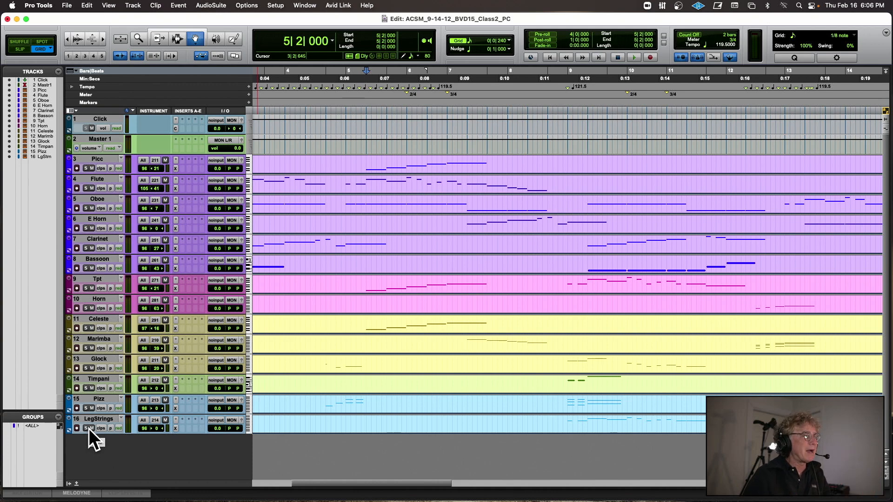
key("super+bracketright")
key("super+bracketright")
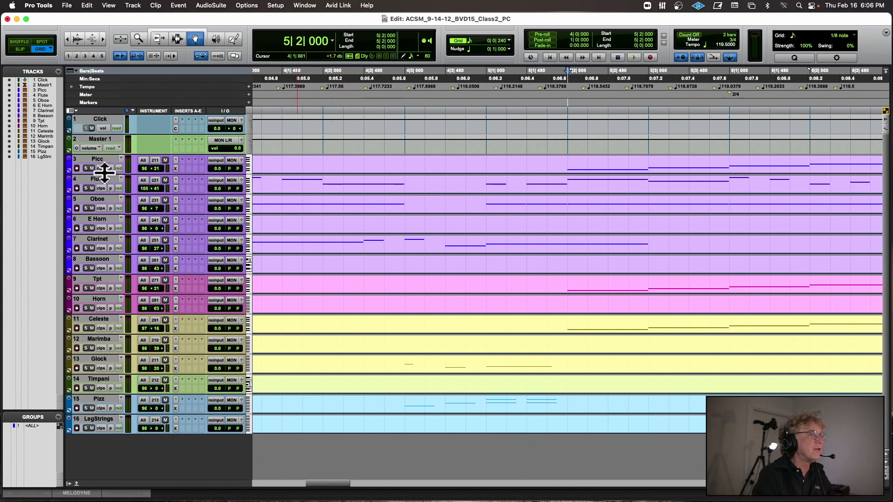
Increase the Picc track's height and check the Edit window's view column options, leaving them unchanged
left_click_drag(104, 173, 110, 205)
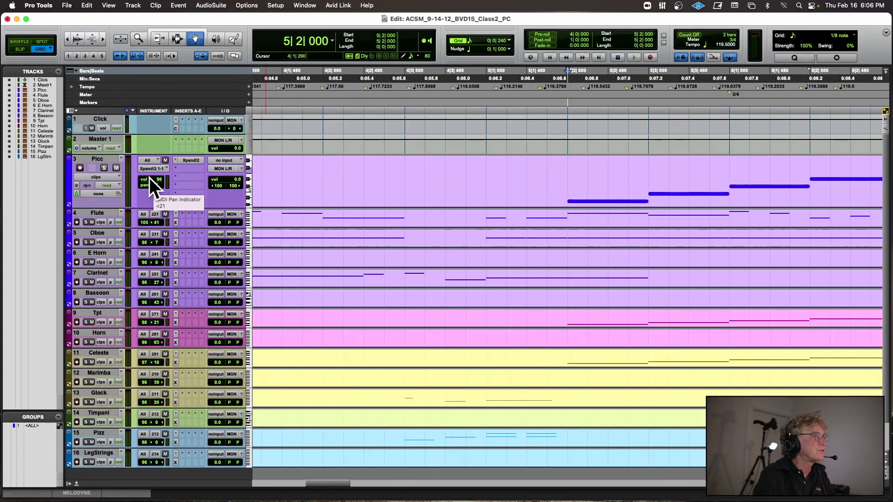
left_click(72, 110)
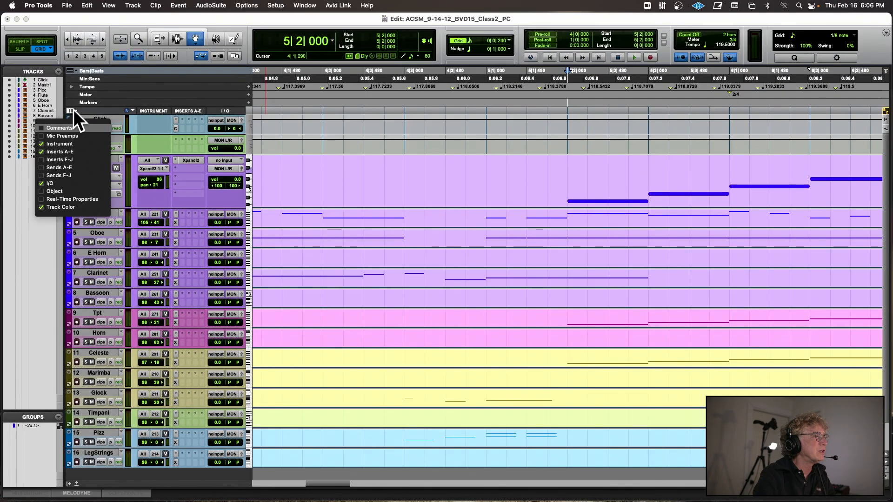
left_click(40, 145)
left_click(40, 146)
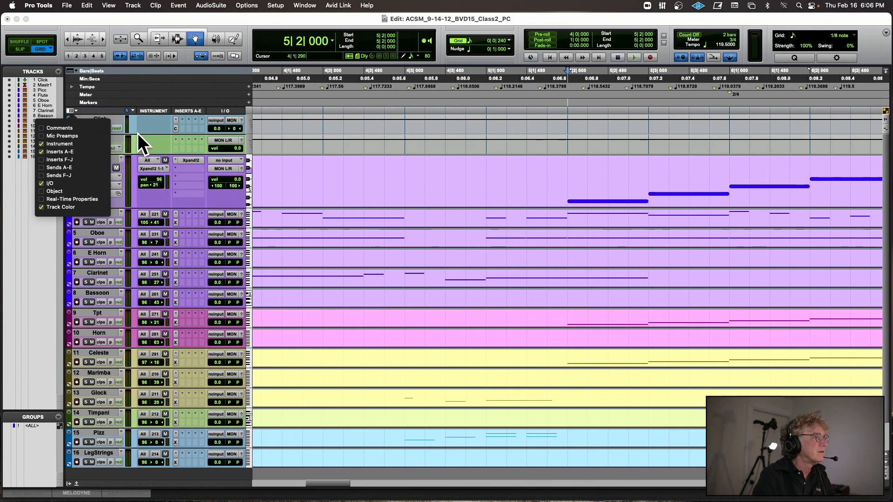
left_click(165, 96)
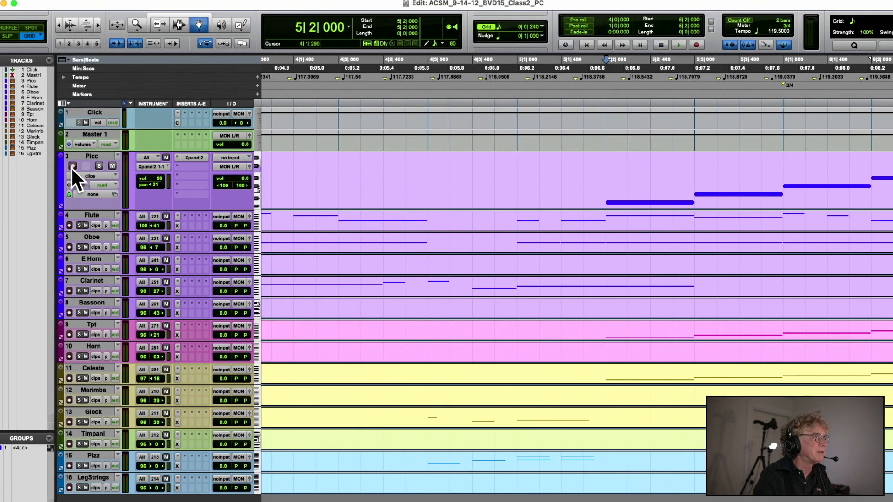
Record-enable and solo the Picc track, playing back from 5|2|000 before and after soloing
left_click(73, 166)
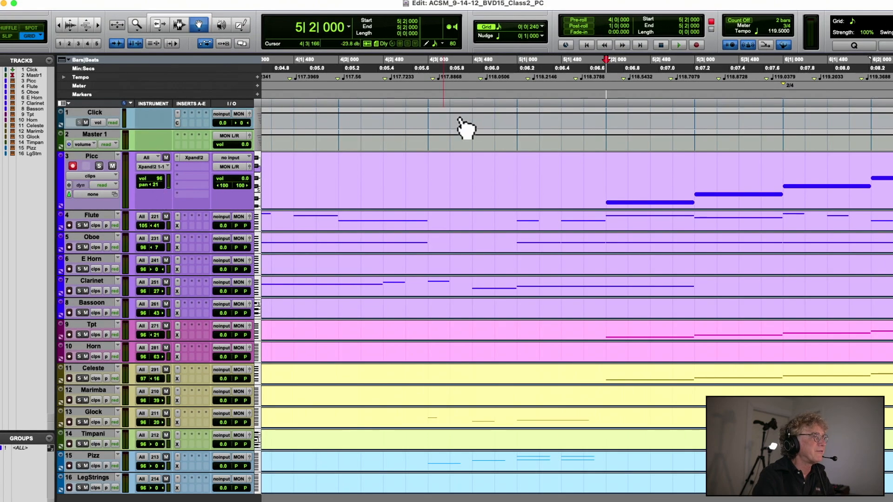
key("space")
key("space")
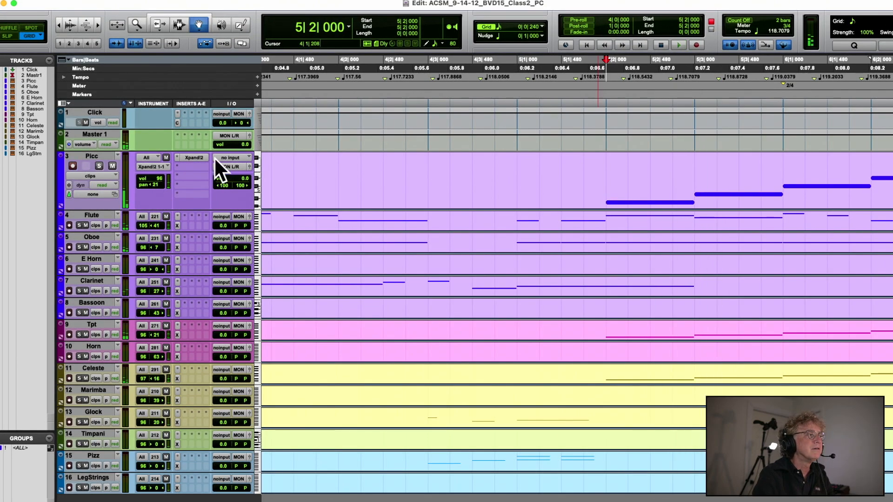
left_click(99, 166)
key("space")
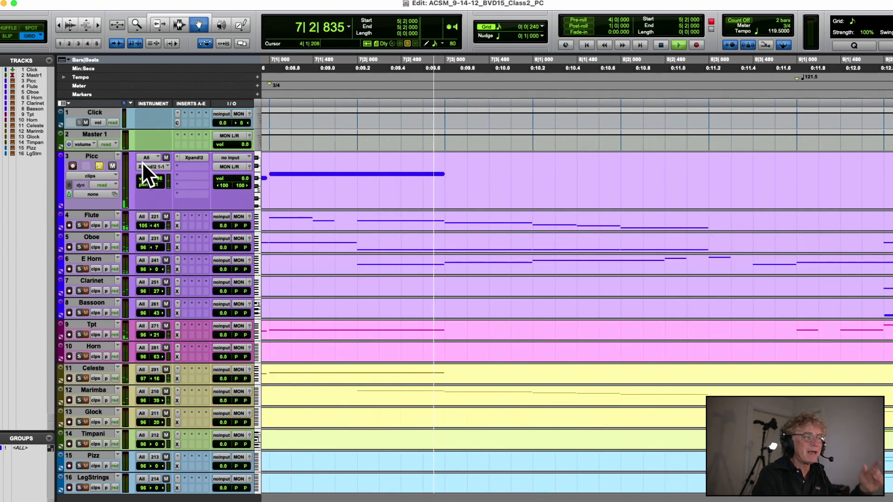
key("space")
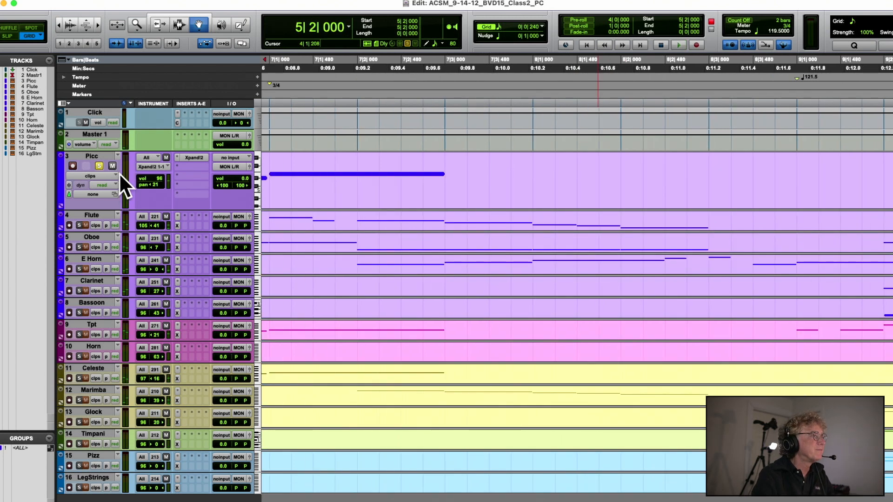
Add Flute, Oboe and E Horn to the soloed Picc one at a time, playing back each combination from 5|2|000
left_click(79, 225)
key("space")
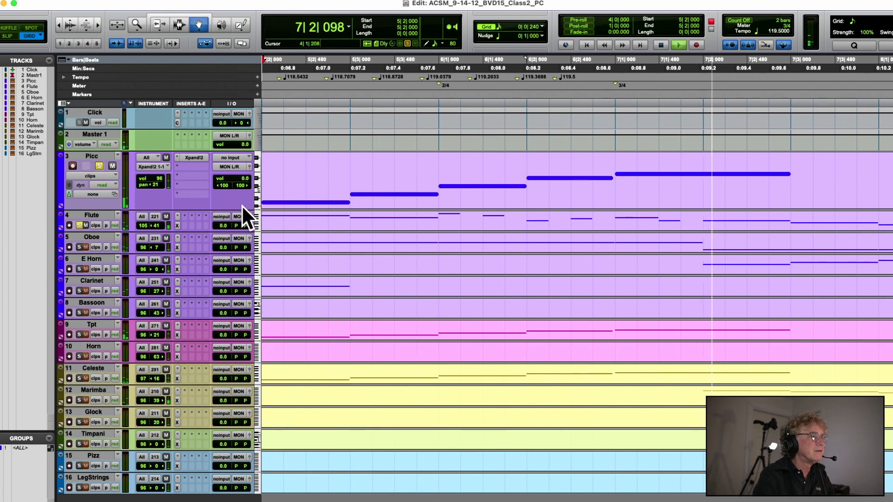
key("space")
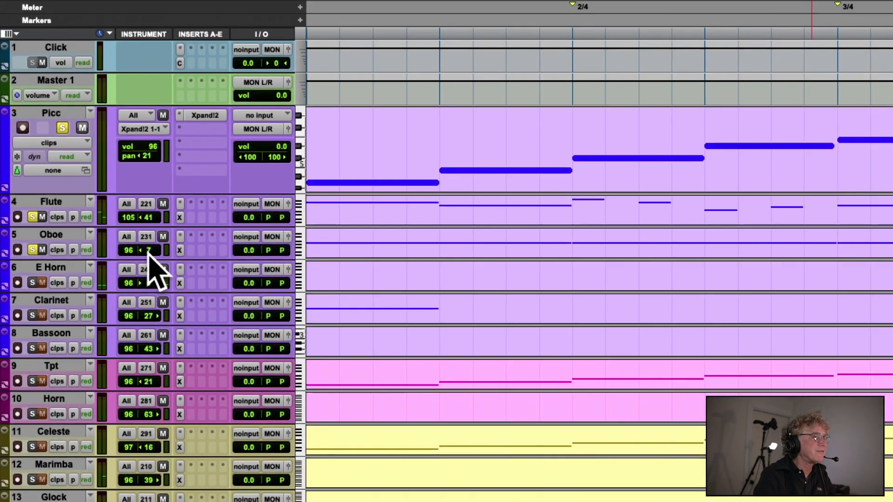
key("space")
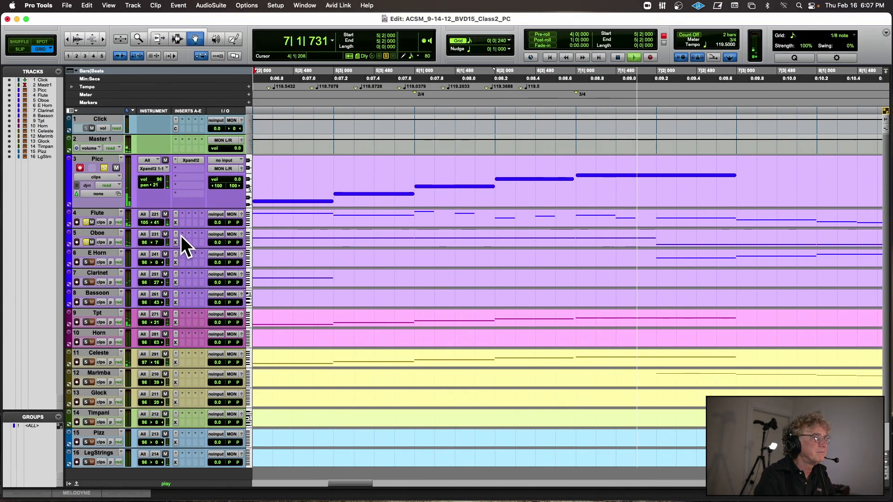
key("space")
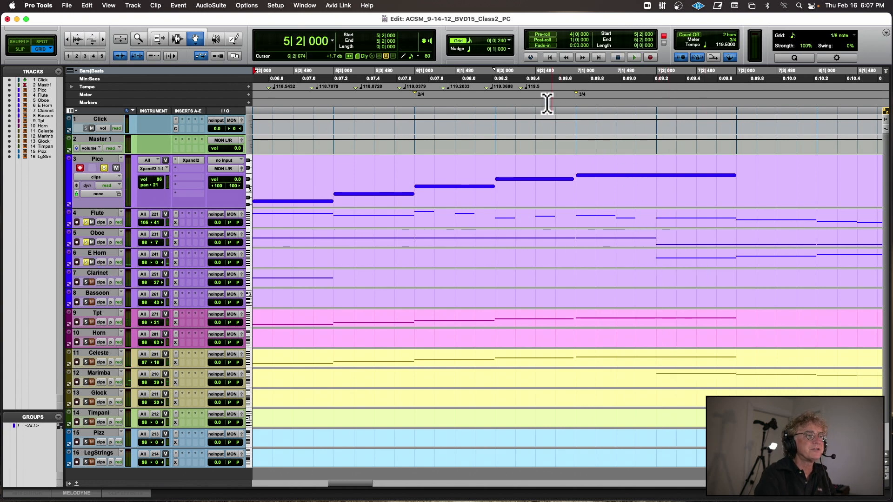
key("space")
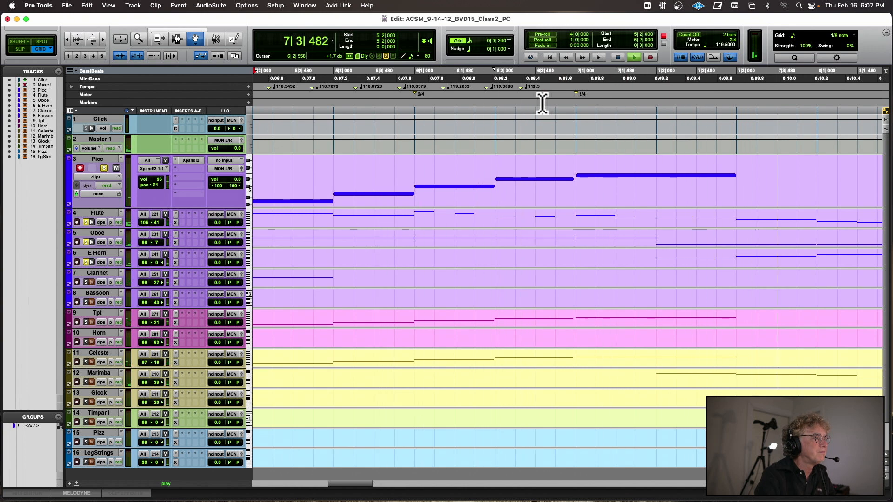
key("space")
Add the Clarinet track to the soloed woodwinds
key("t")
key("t")
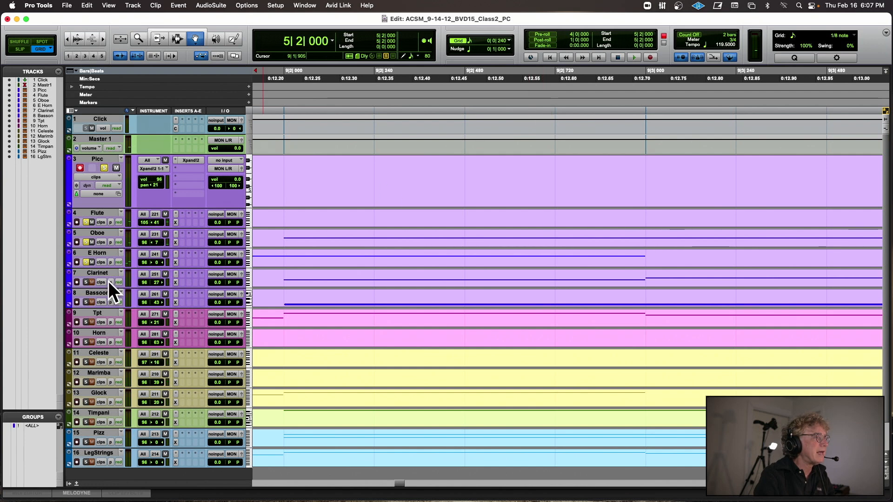
left_click(91, 282)
left_click(91, 282)
left_click(86, 282)
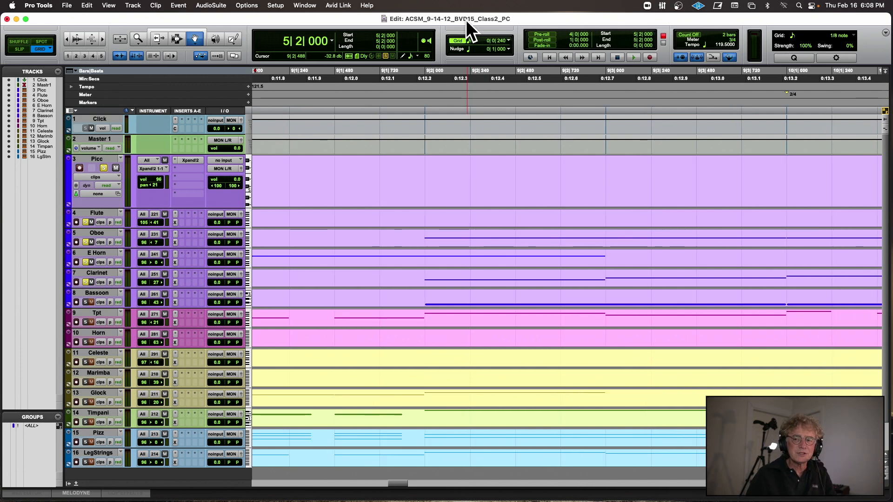
Return the playback position to 1|1|000 and inspect the tempo event there without changing it
key("super+bracketleft")
key("super+bracketleft")
key("super+bracketleft")
key("super+bracketleft")
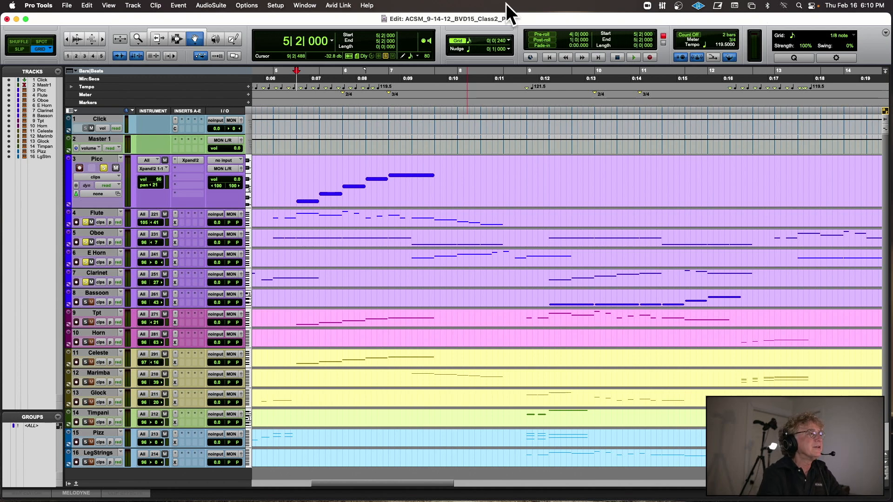
scroll(325, 124, "left", 10)
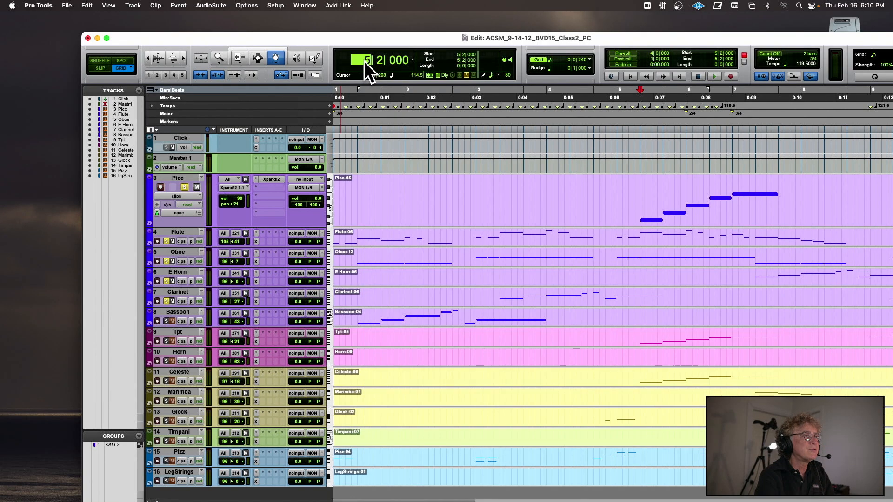
key("Return")
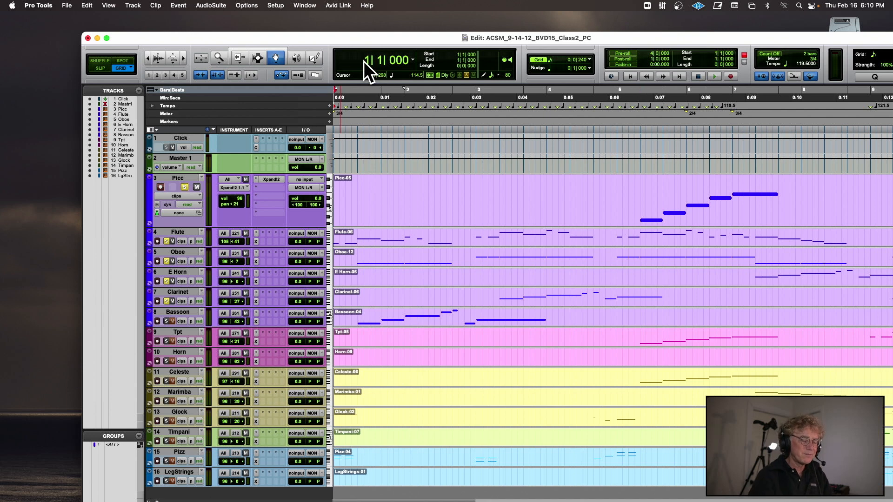
left_click(331, 105)
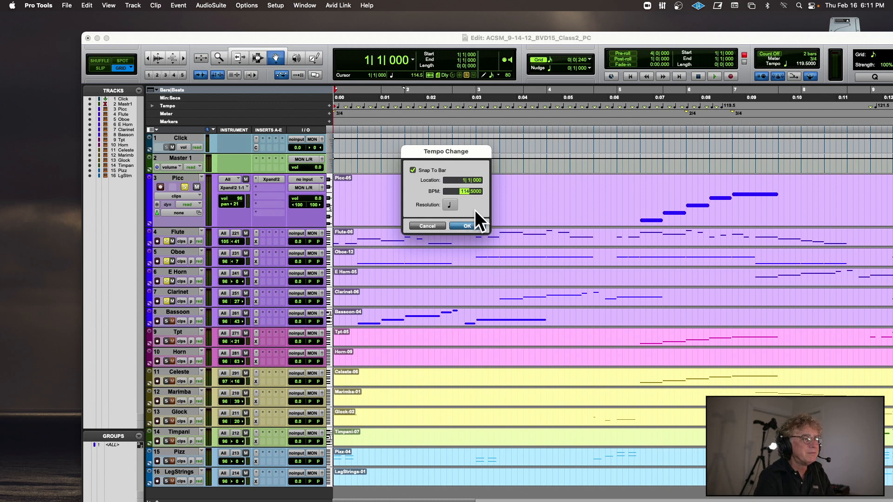
left_click(473, 225)
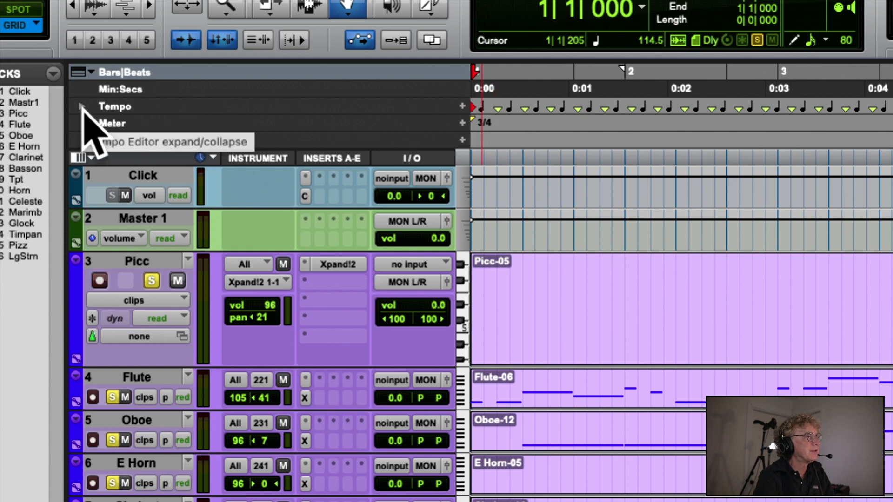
Expand the Tempo Editor, enlarge its height and bring the tempo curve into its visible range
left_click(83, 106)
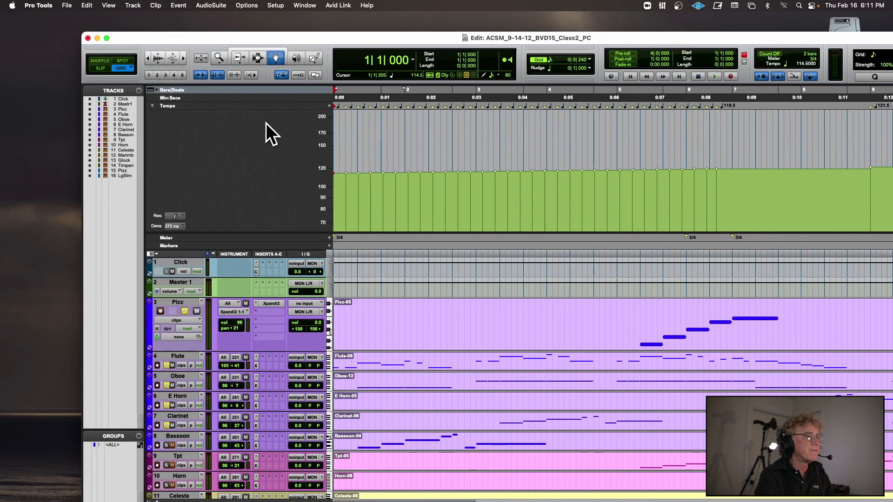
left_click_drag(255, 233, 255, 254)
left_click_drag(288, 36, 187, 28)
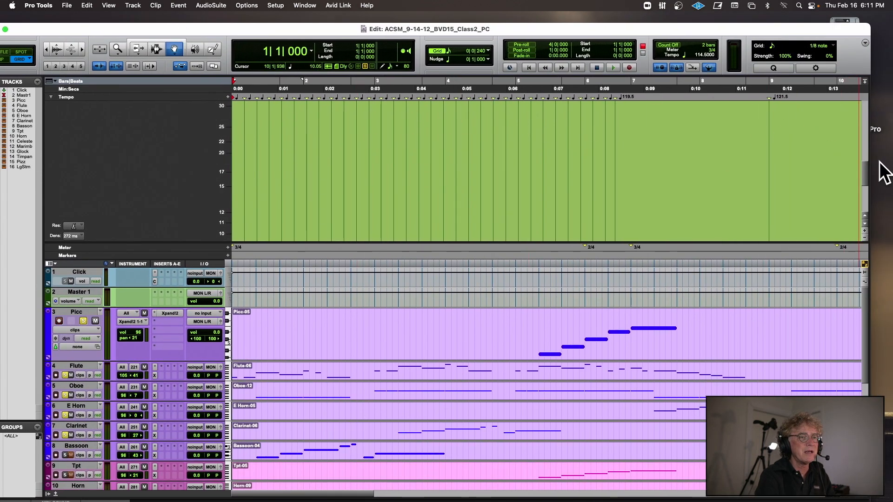
left_click_drag(867, 172, 860, 146)
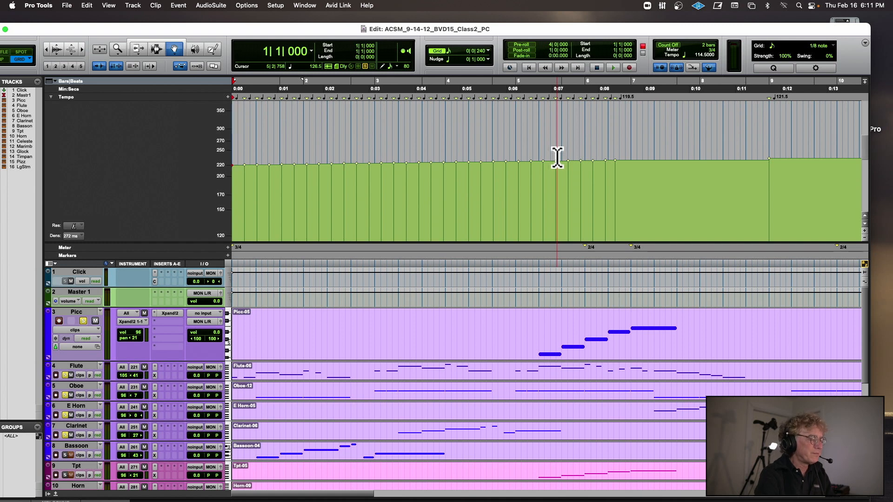
Examine the gradual tempo events from bar 1 to bar 7 and the tempo curve across the whole session
key("t")
key("t")
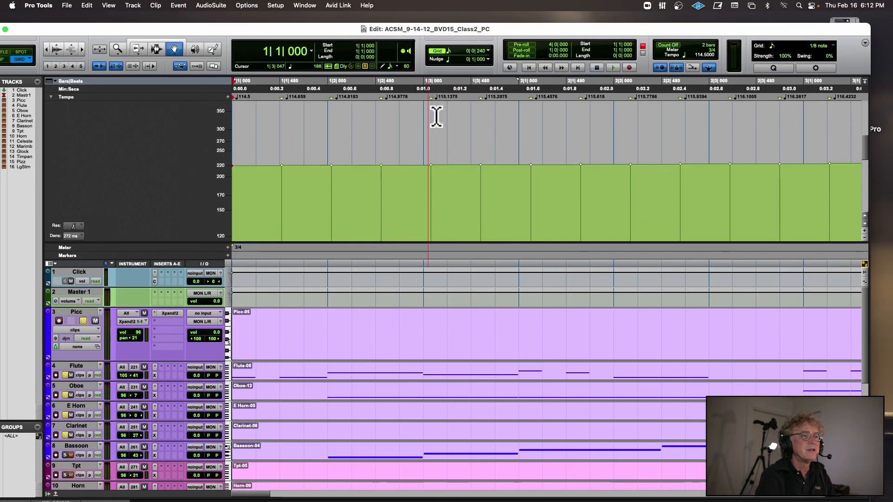
scroll(436, 117, "right", 10)
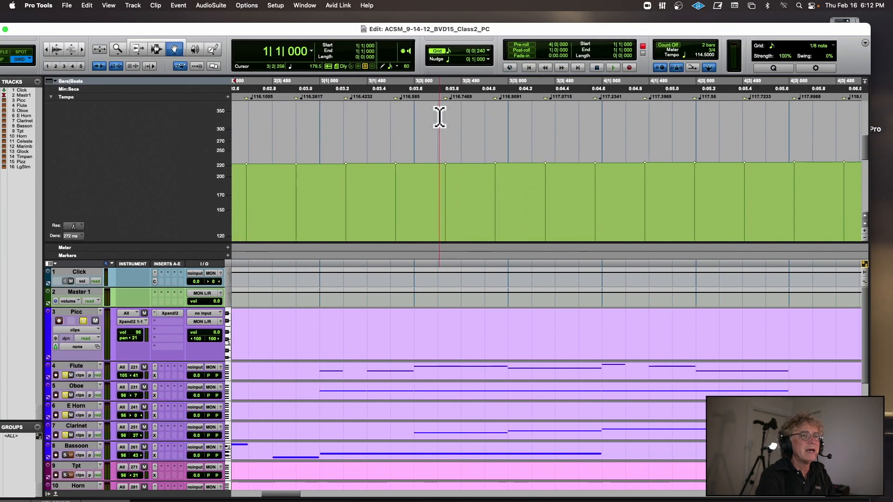
scroll(440, 116, "right", 15)
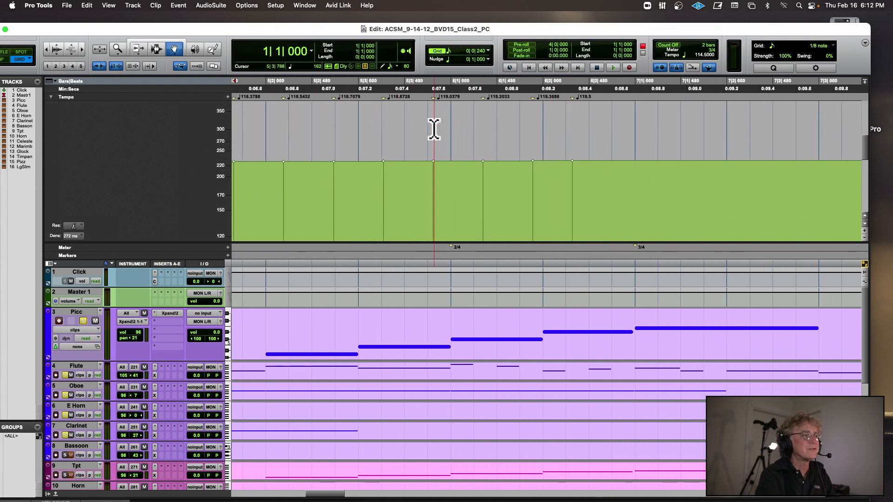
key("alt+a")
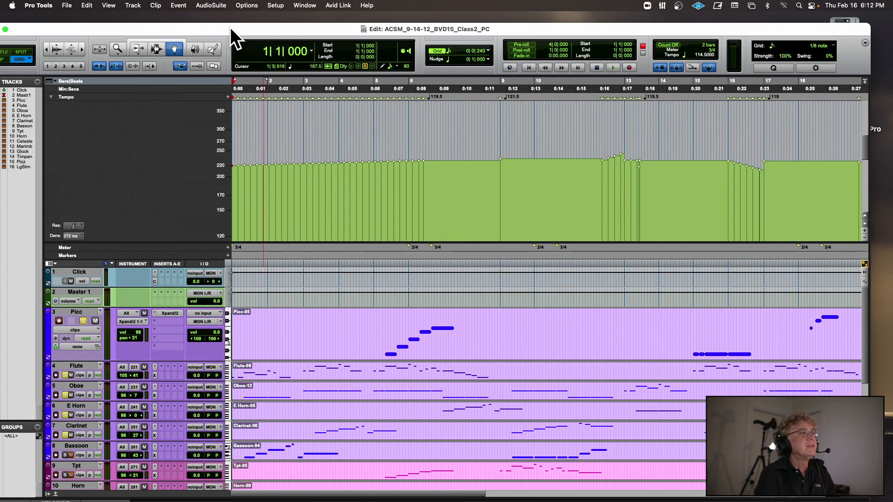
left_click_drag(231, 30, 232, 25)
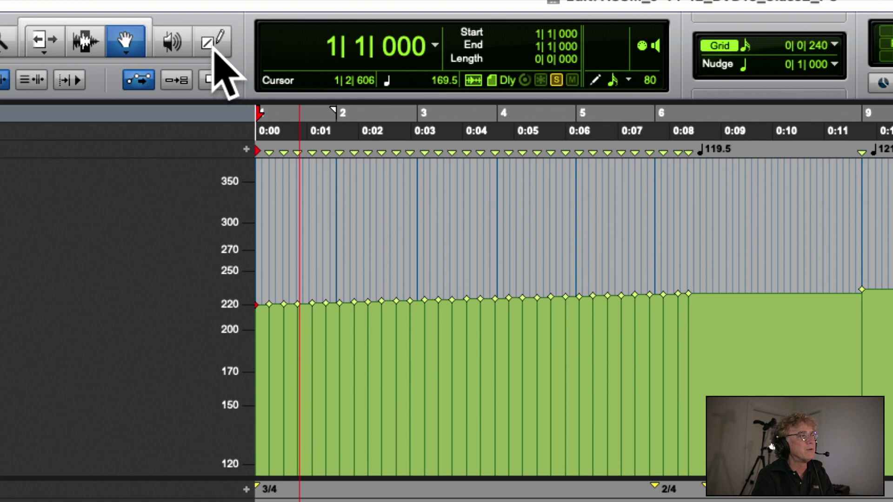
Draw a linear tempo ramp with the Line Pencil from about 113 BPM at bar 1 to about 129.5 BPM near bar 6
left_click(213, 45)
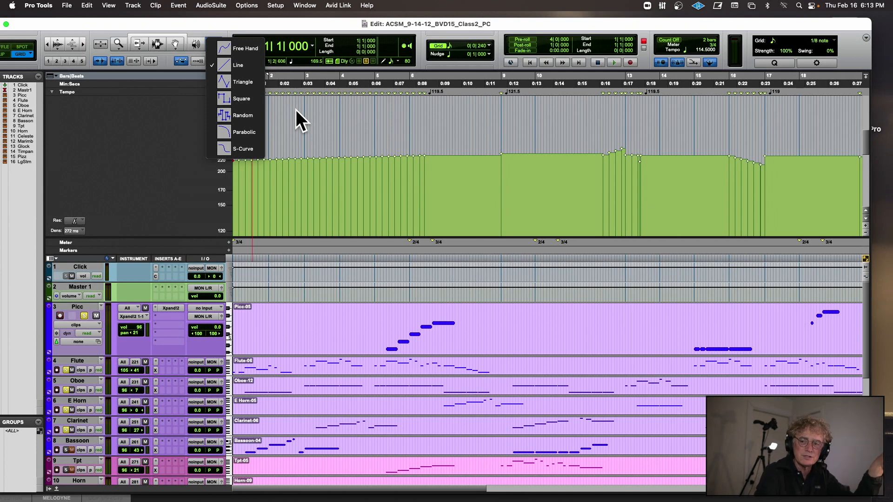
left_click(220, 65)
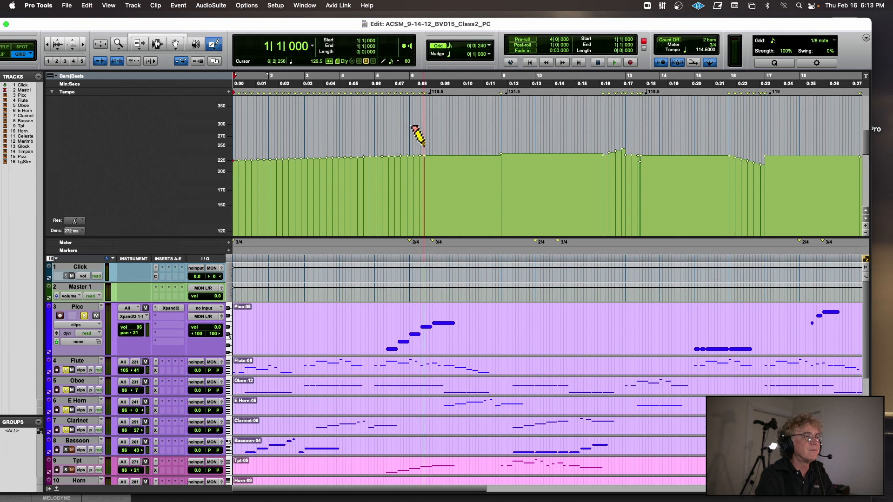
left_click_drag(424, 145, 218, 163)
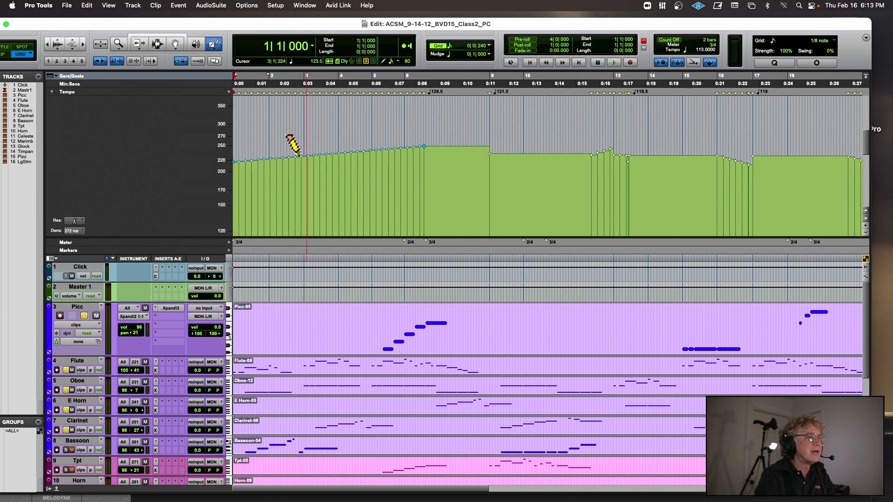
Draw a steep tempo ramp rising from about 9.25 BPM at bar 1 and rescale the Tempo Editor to show it all
mouse_move(422, 145)
left_mouse_down()
mouse_move(284, 163)
mouse_move(214, 194)
mouse_move(235, 223)
left_mouse_up()
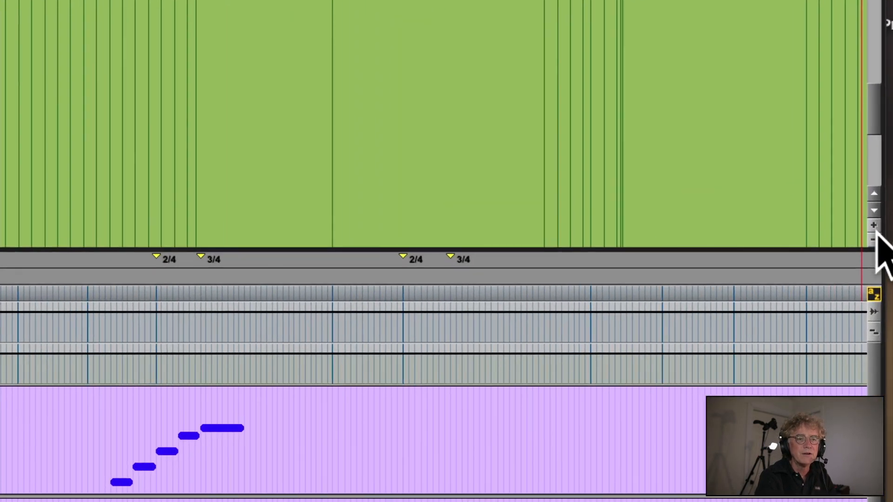
left_click(868, 234)
left_click(874, 238)
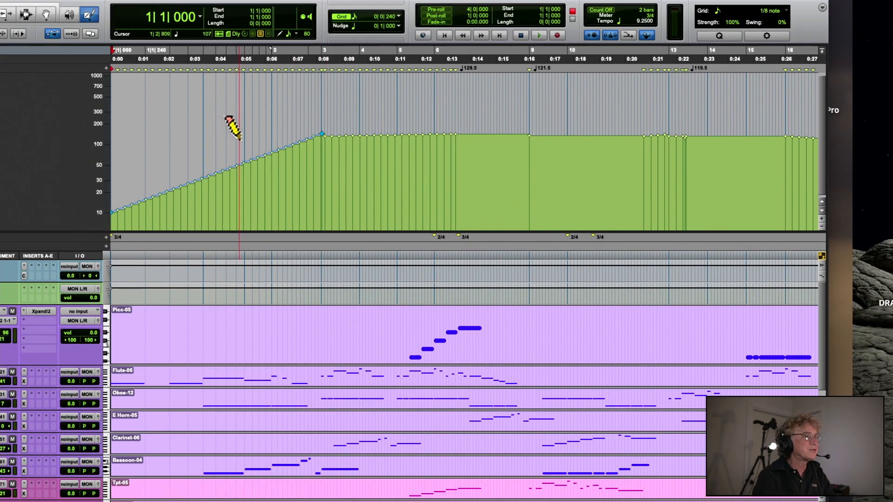
Play back the steep tempo ramp from bar 1 and undo the drawn tempo ramps
key("space")
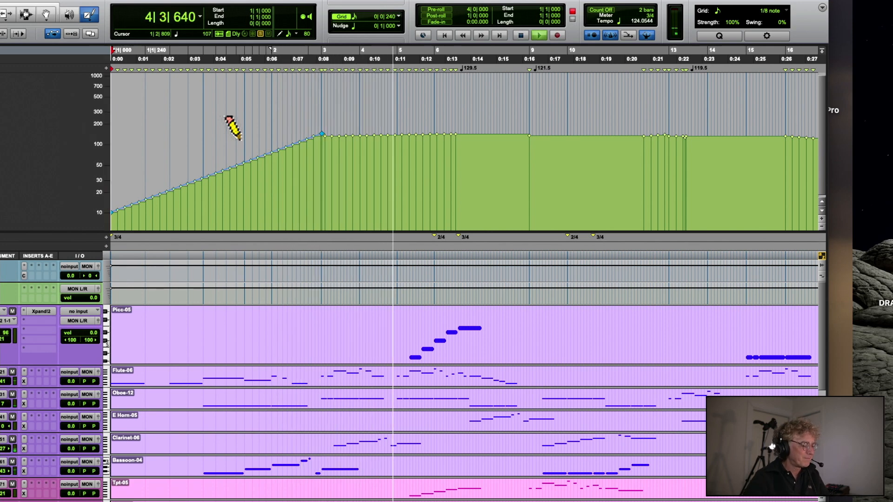
key("space")
key("ctrl+z")
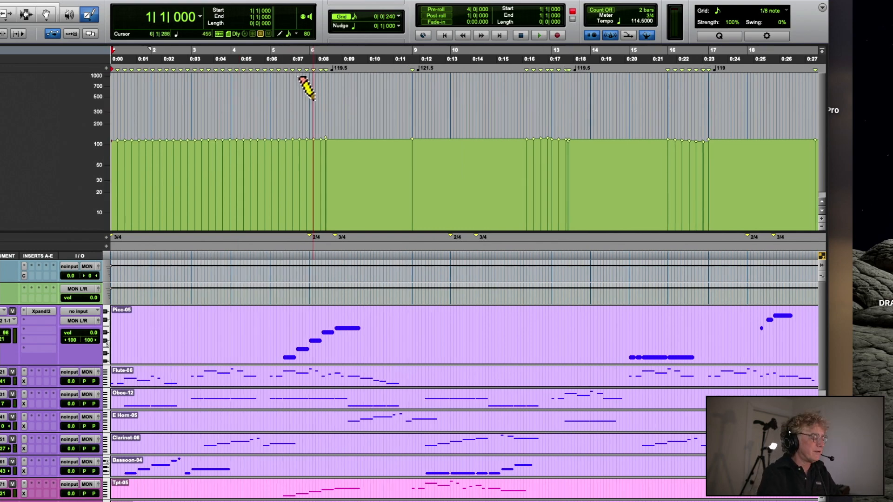
Draw a linear tempo ramp rising from about 6.5 BPM at bar 1 to 500 BPM near bar 5 and play it back
key("r")
left_click_drag(220, 81, 73, 226)
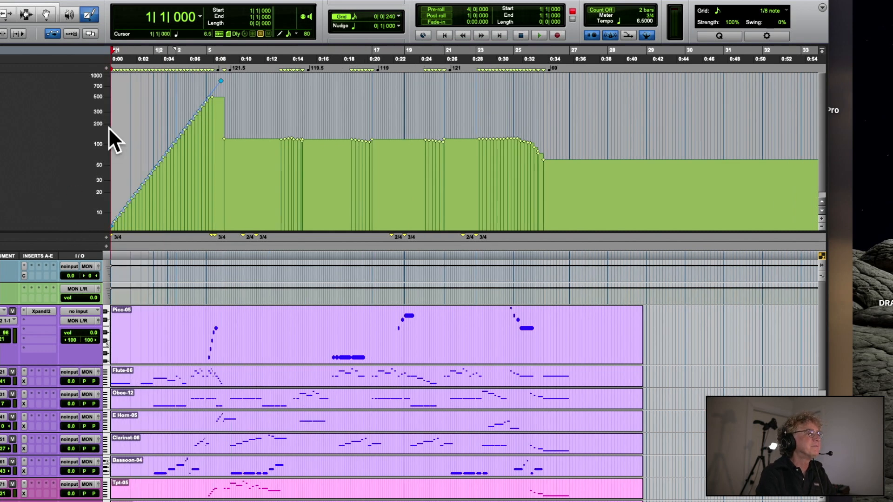
key("space")
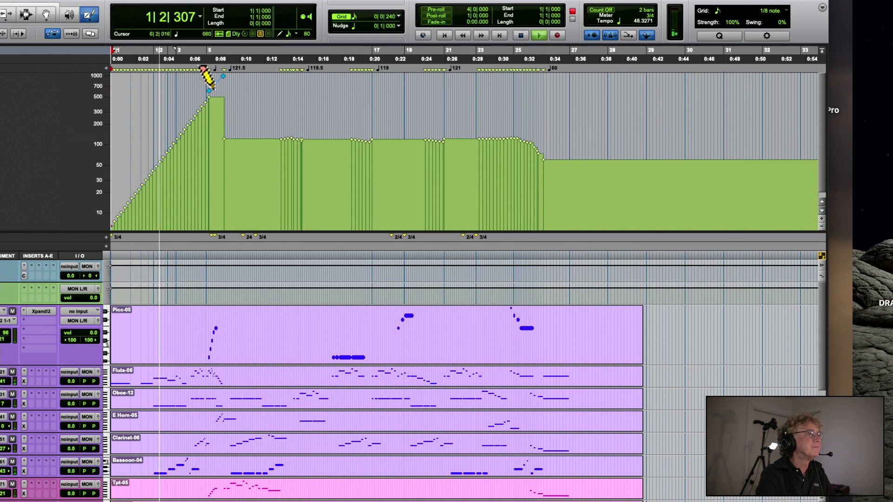
Draw a short level tempo segment at 500 BPM after the ramp during playback and undo both tempo edits
left_click_drag(217, 76, 223, 80)
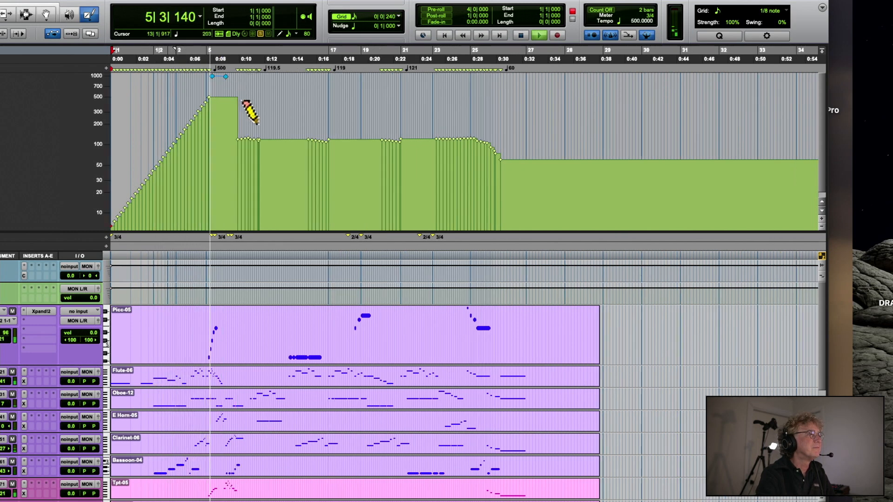
key("space")
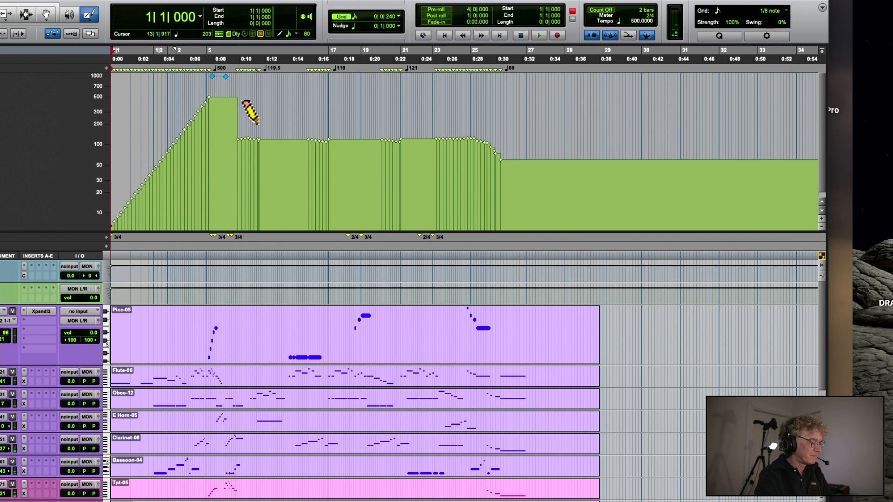
key("super+z")
key("super+z")
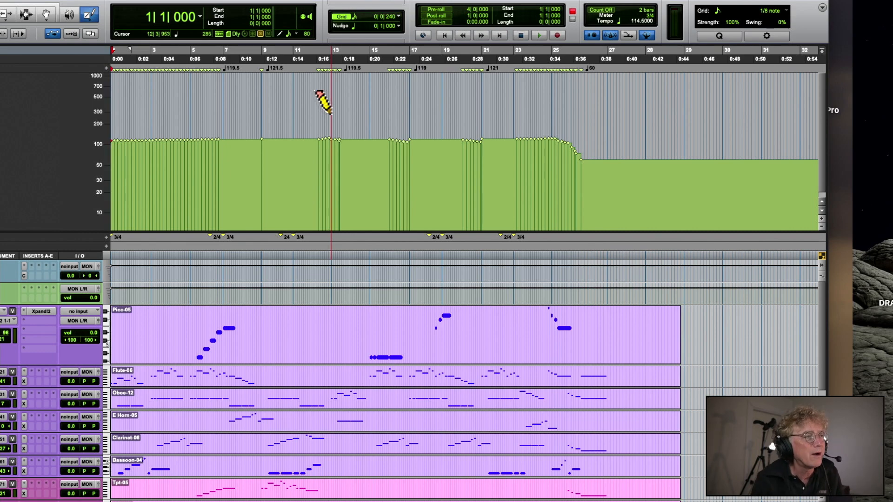
Play back the tempo slowdown at the end of the piece from bar 24 and again from bar 22
left_click(538, 62)
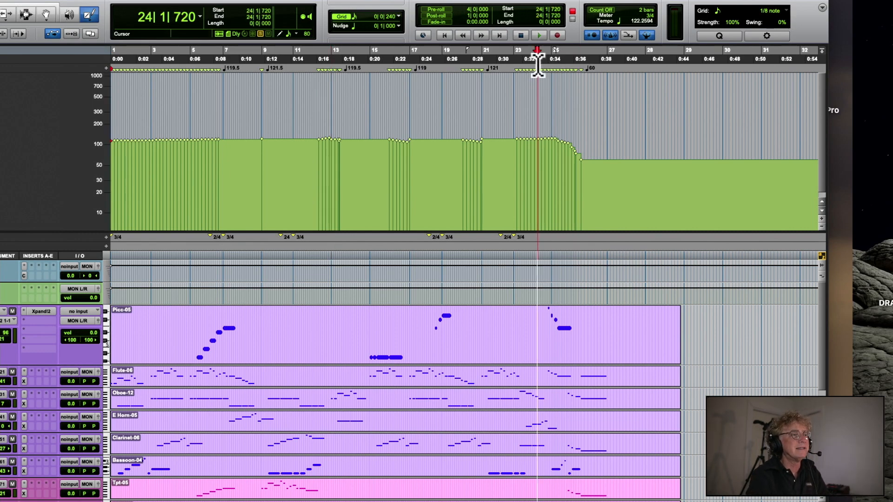
key("space")
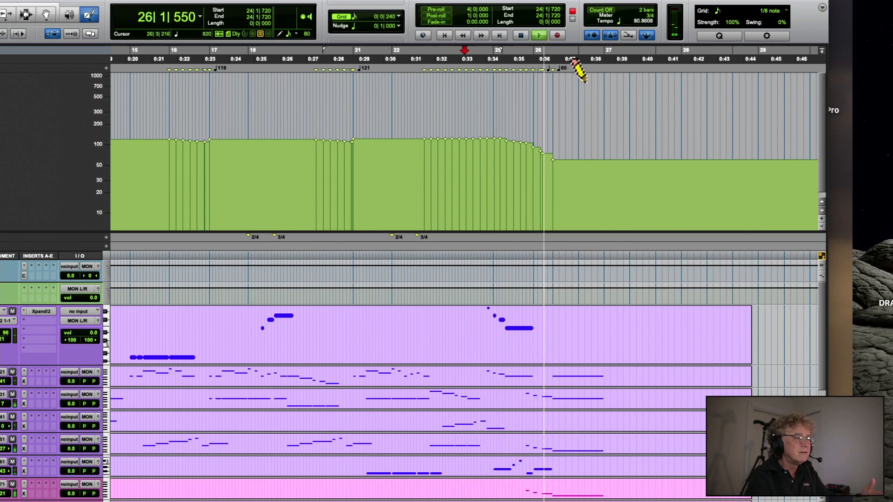
key("space")
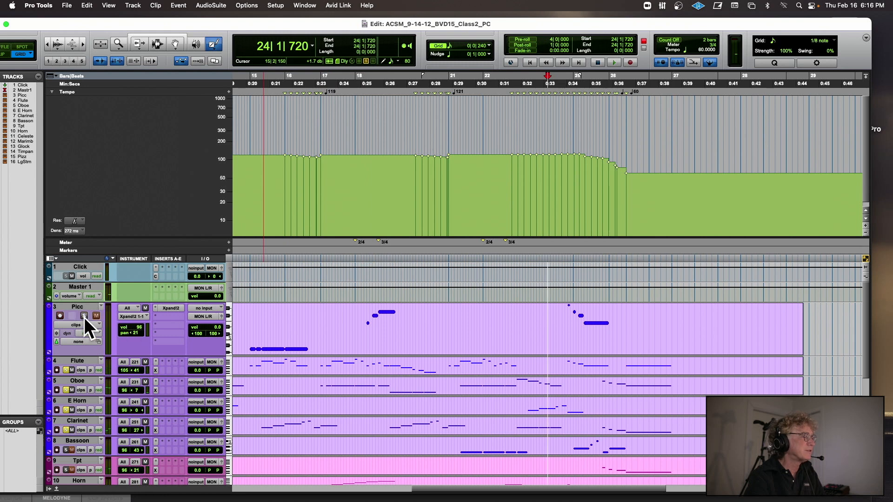
left_click(502, 87)
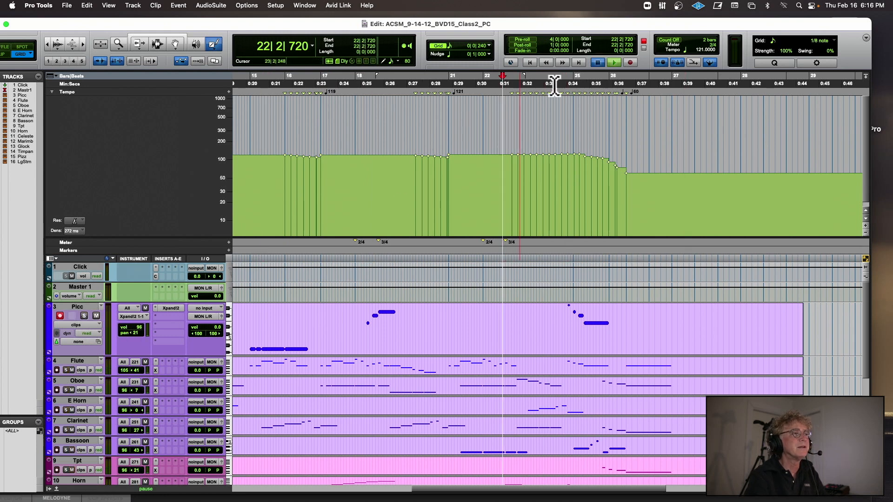
key("space")
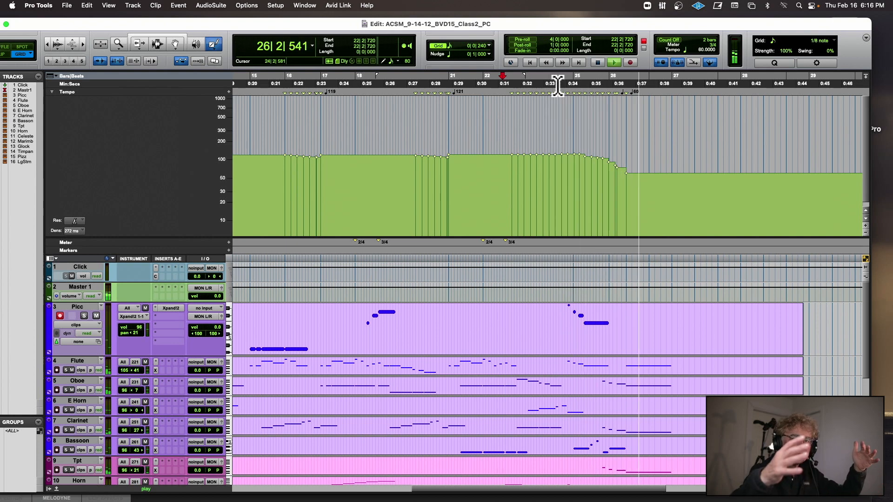
key("space")
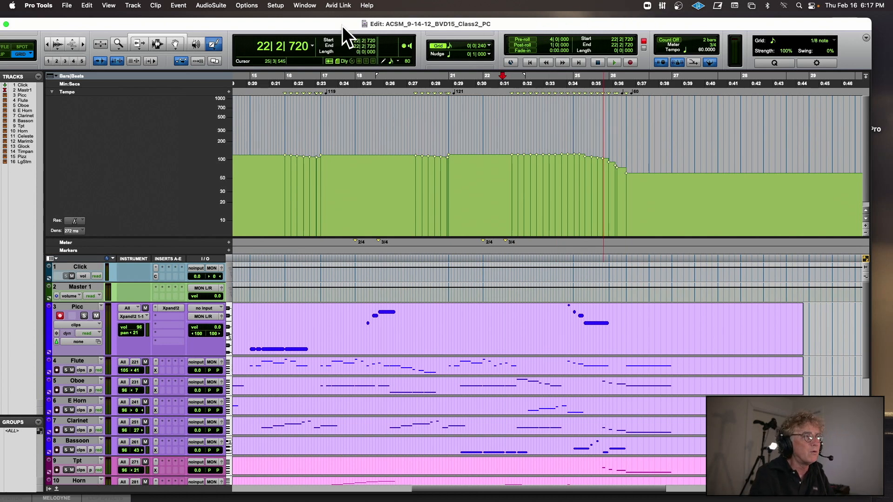
Reduce the Tempo Editor's height and show the instrument tracks from Flute down to LegStrings
left_click_drag(341, 24, 342, 22)
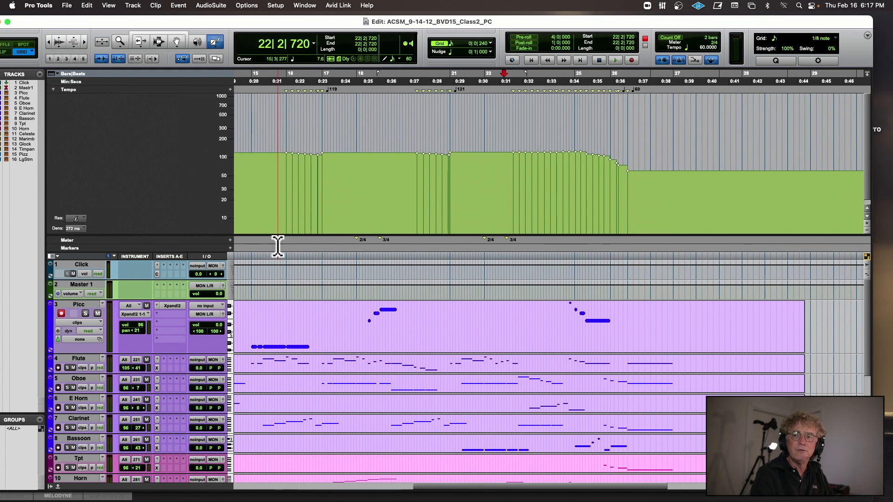
left_click_drag(99, 233, 99, 141)
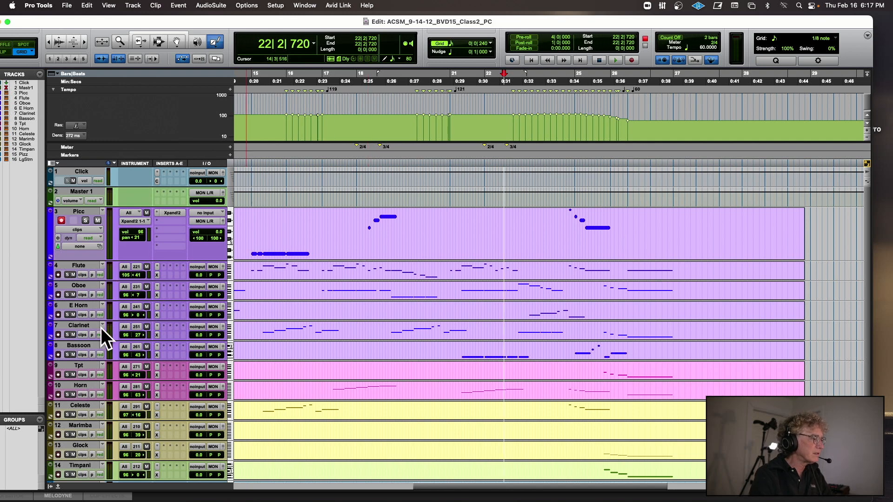
scroll(92, 339, "down", 4)
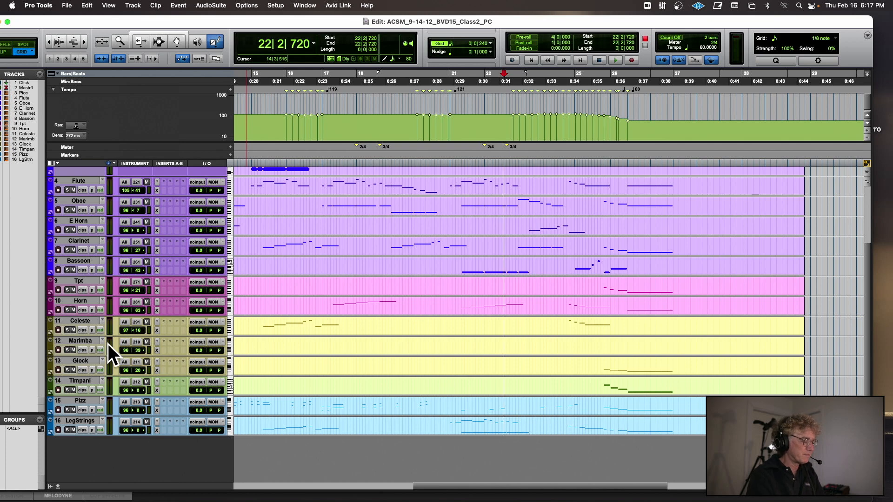
Close the ACSM_9-14-12_BVD15_Class2_PC session without saving changes and select the Test folder on the desktop
key("super+shift+w")
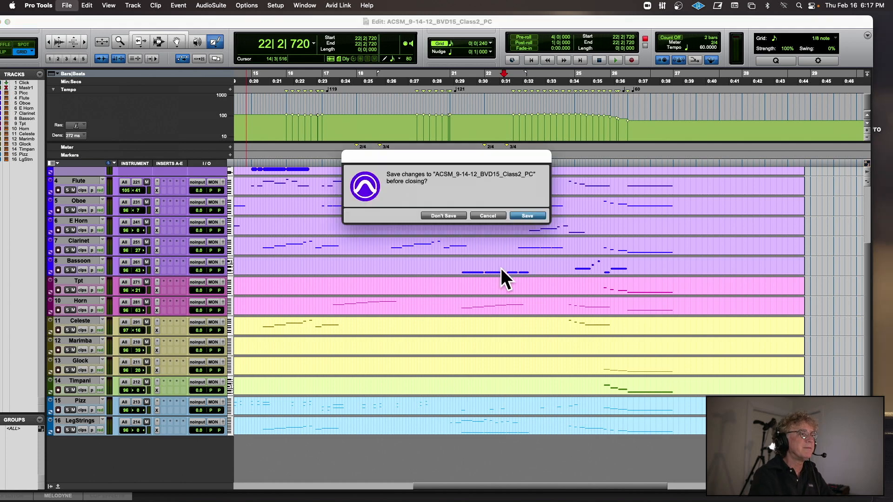
left_click(439, 215)
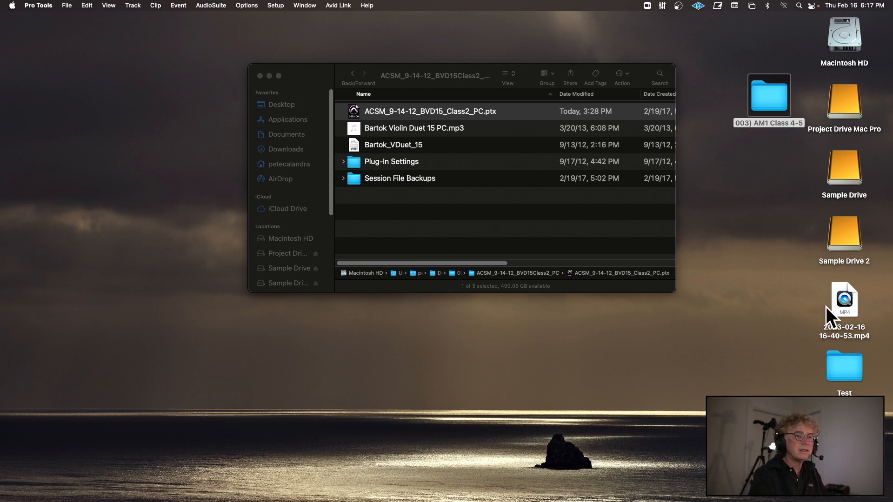
left_click(843, 358)
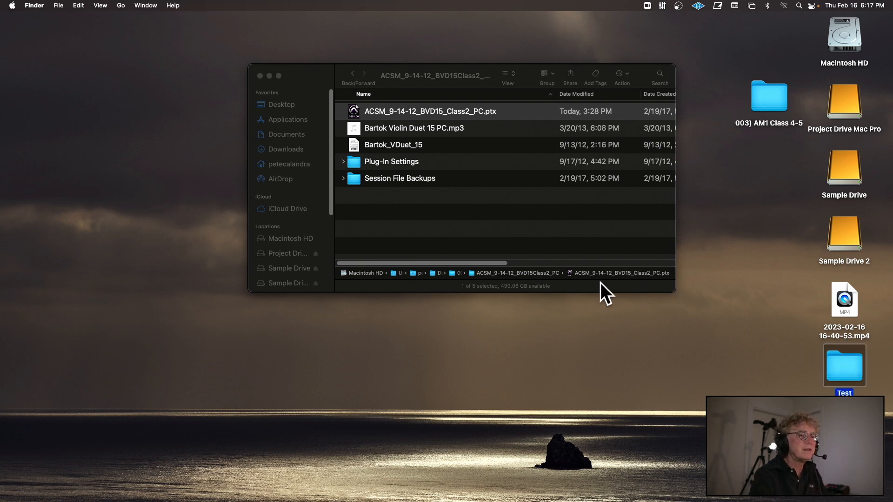
mouse_move(479, 498)
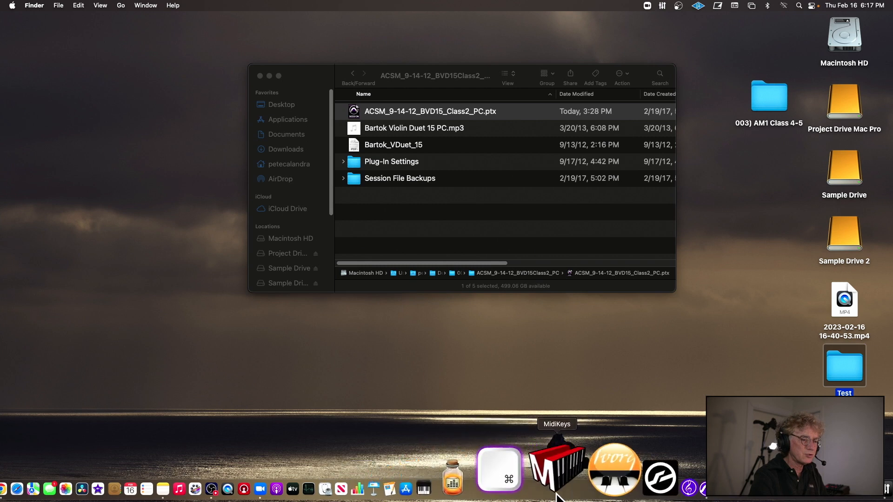
Switch to Pro Tools and create a local session named Class4, saved in the 003) AM1 Class 4-5 folder
left_click(622, 496)
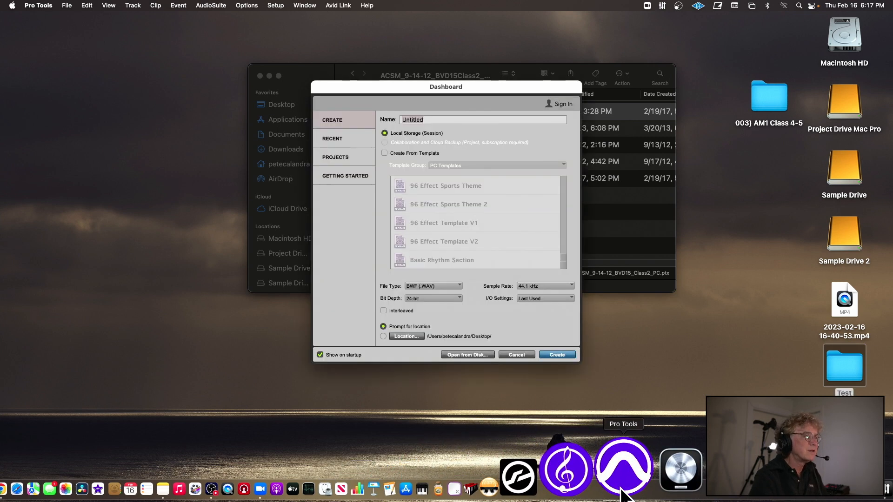
type("C")
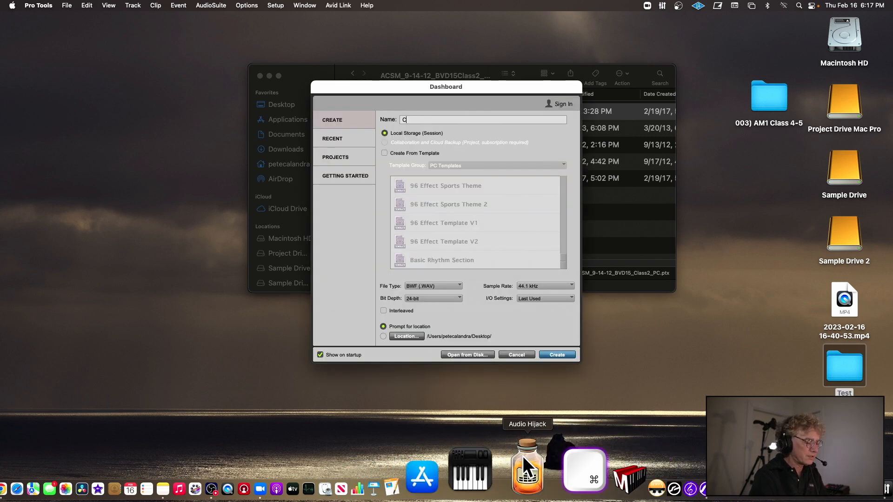
type("lass4")
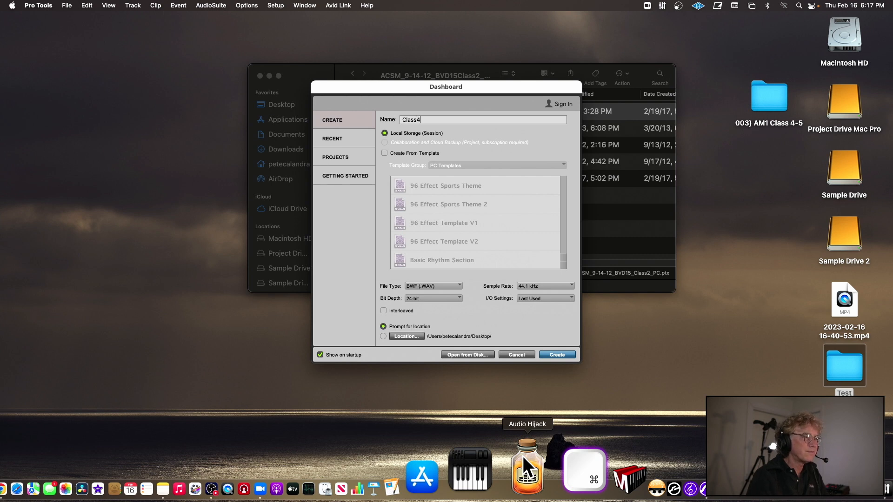
key("Return")
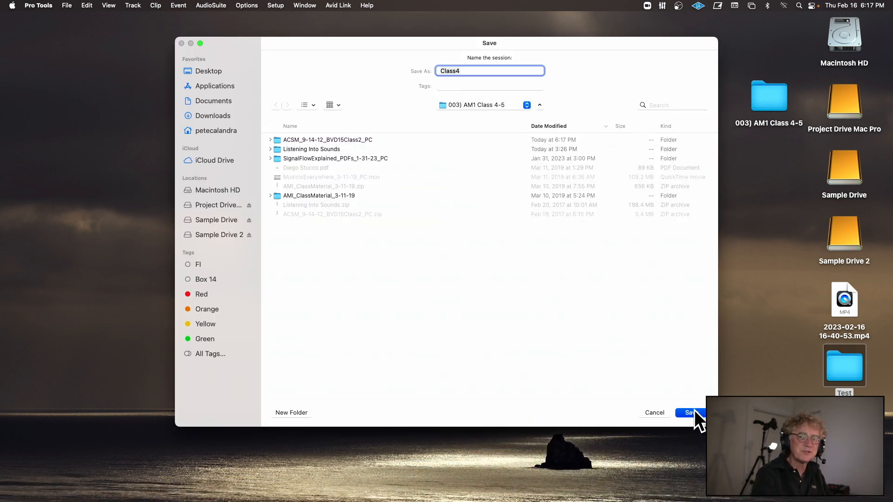
key("Return")
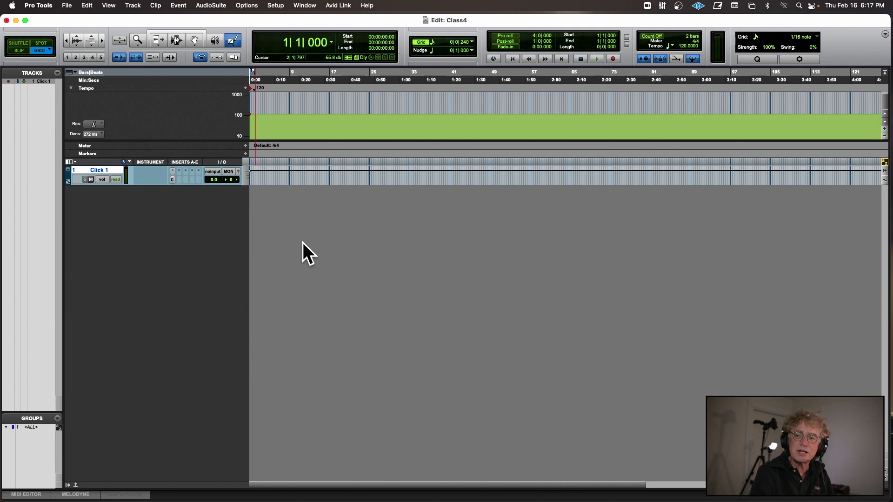
Collapse the tempo editor, set the Edit window grid to 1 bar, and deselect the Click 1 track
left_click(72, 88)
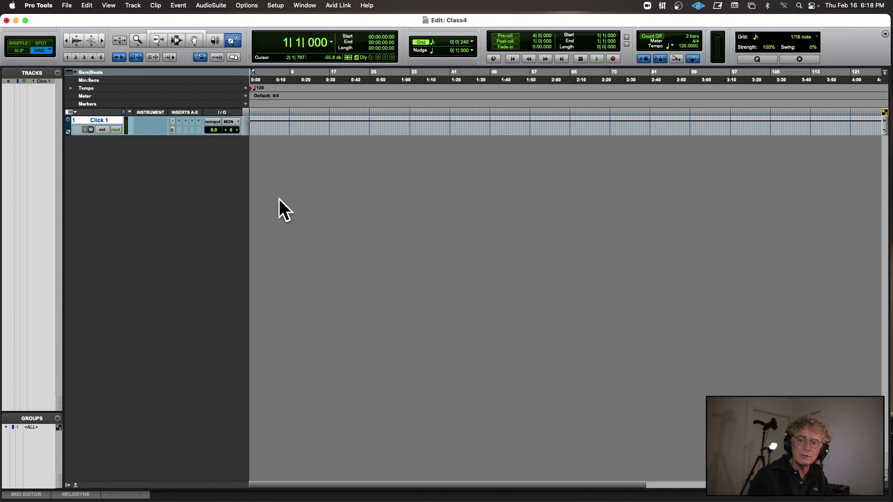
left_click(471, 42)
left_click(487, 8)
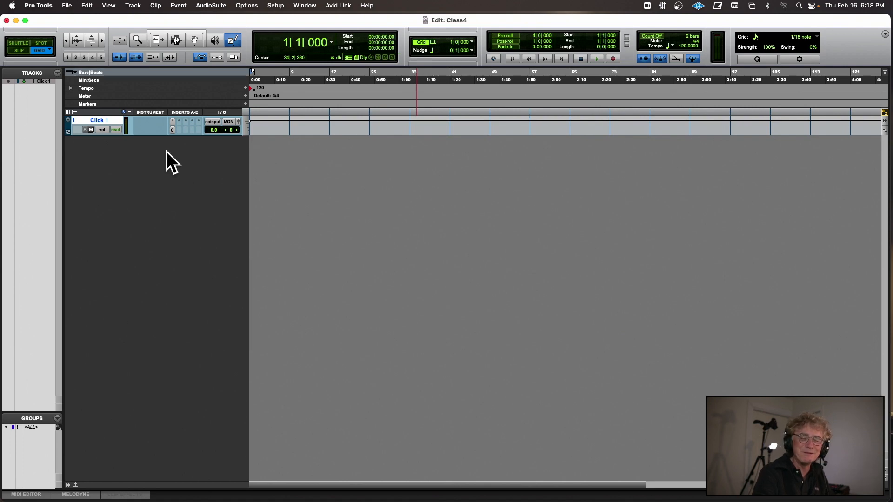
left_click(108, 120)
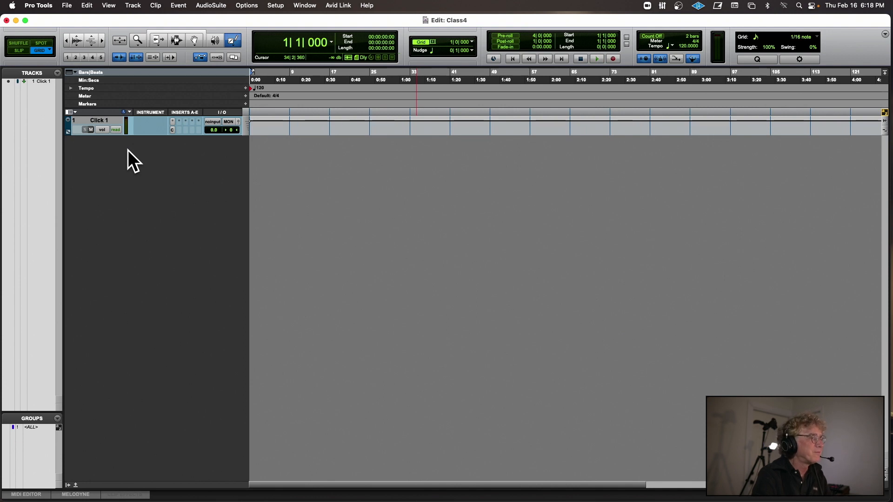
Create one new track from the Mini Grand preset in Avid's AIR Instruments Bundle
key("super+shift+n")
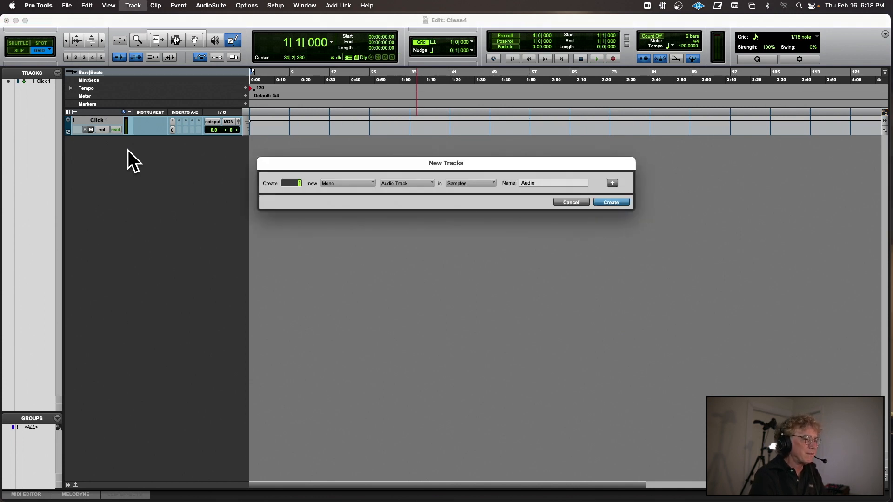
left_click(335, 184)
left_click(356, 193)
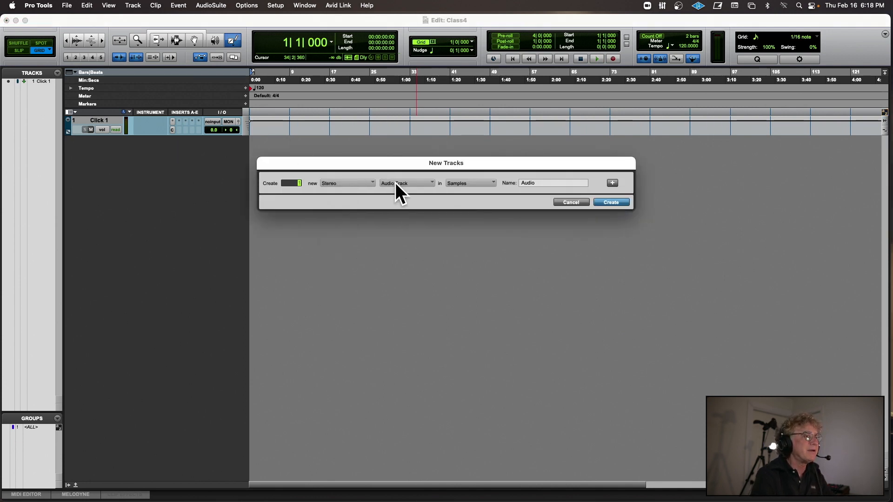
left_click(395, 183)
mouse_move(409, 248)
mouse_move(470, 250)
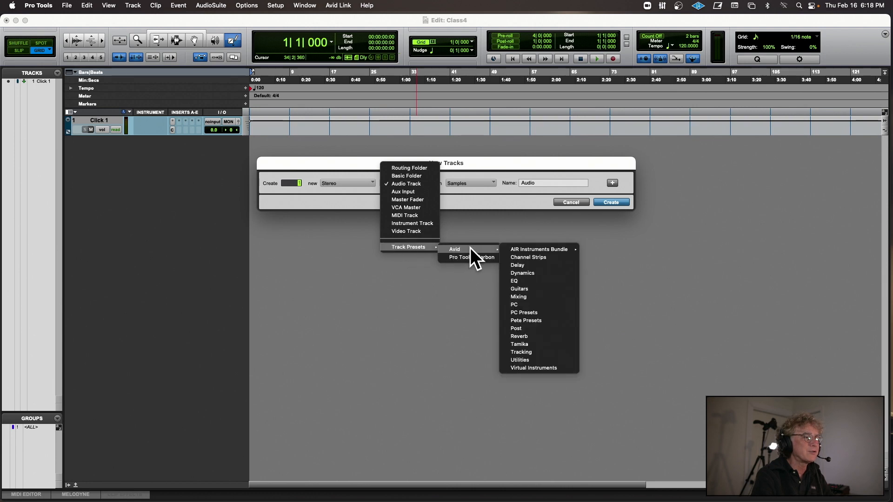
mouse_move(552, 249)
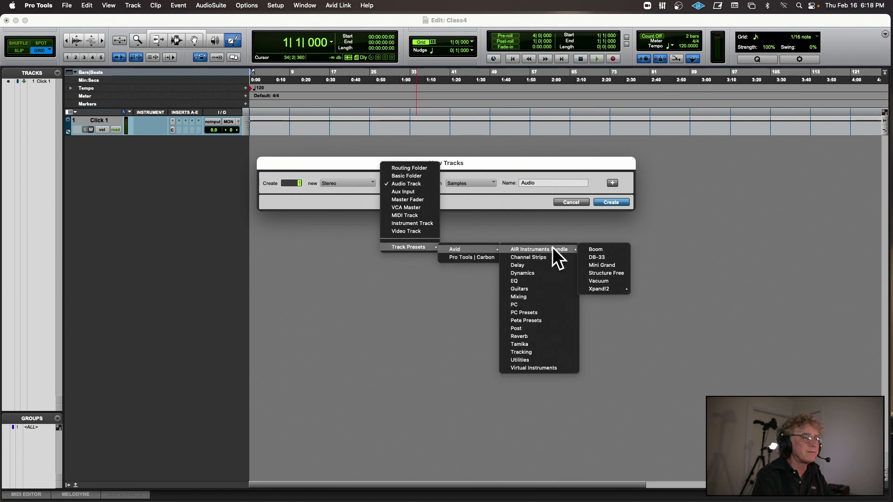
left_click(613, 263)
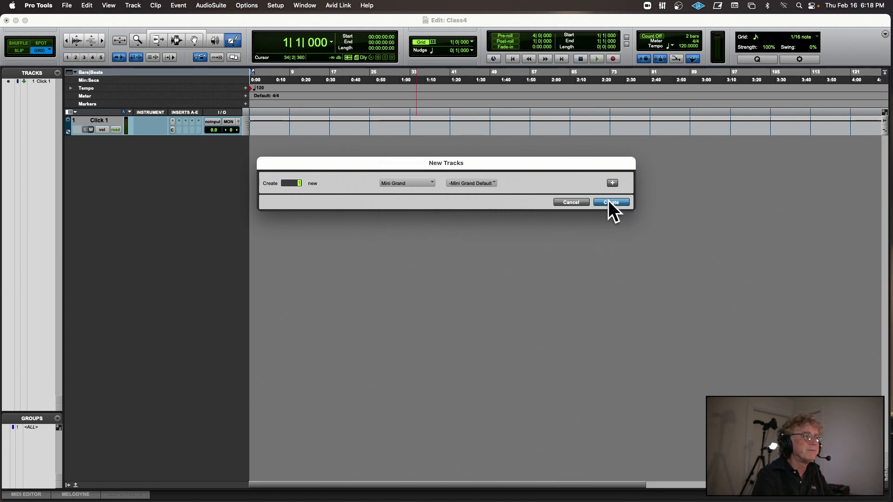
left_click(609, 202)
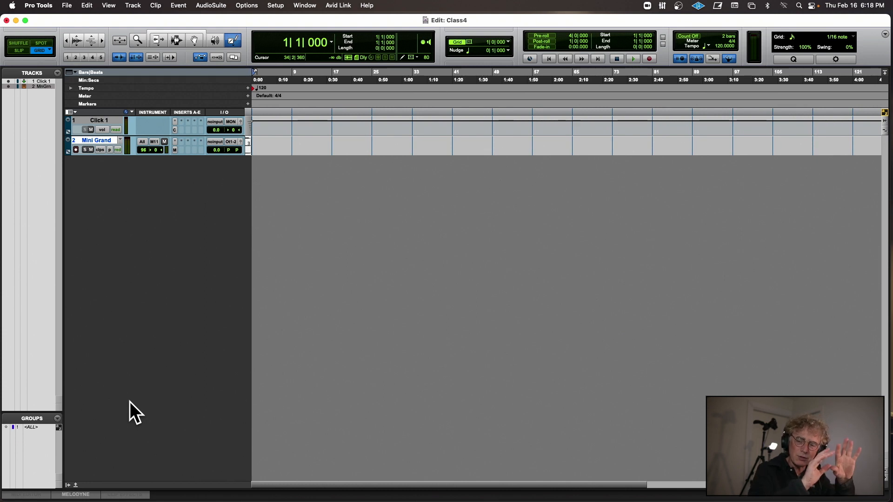
Record-arm the Mini Grand track to test its sound, and show the track in the docked MIDI Editor
left_click(75, 149)
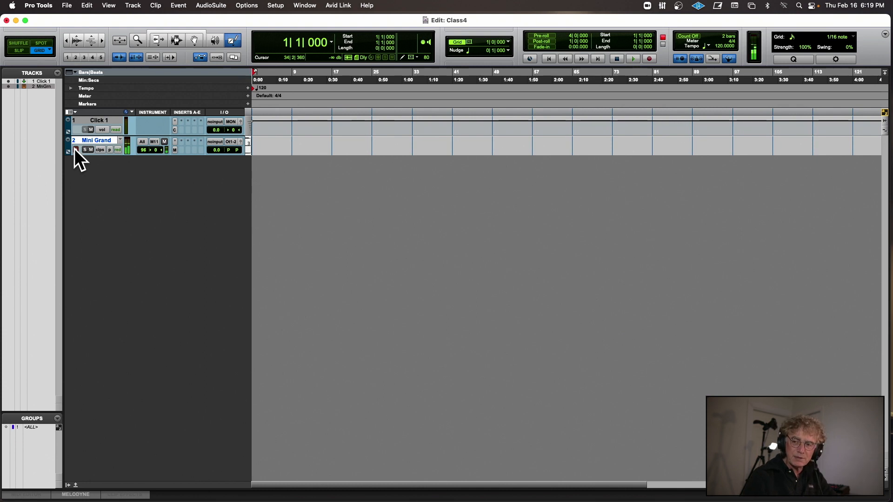
scroll(74, 148, "right", 1)
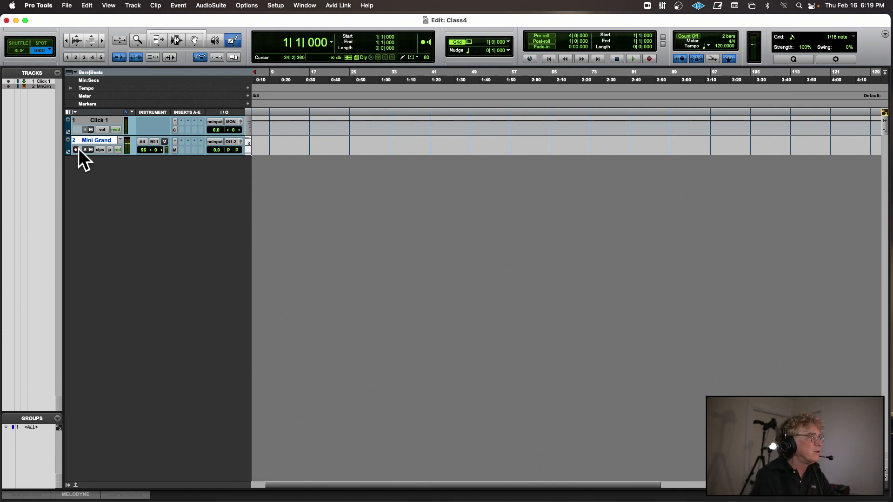
left_click(36, 493)
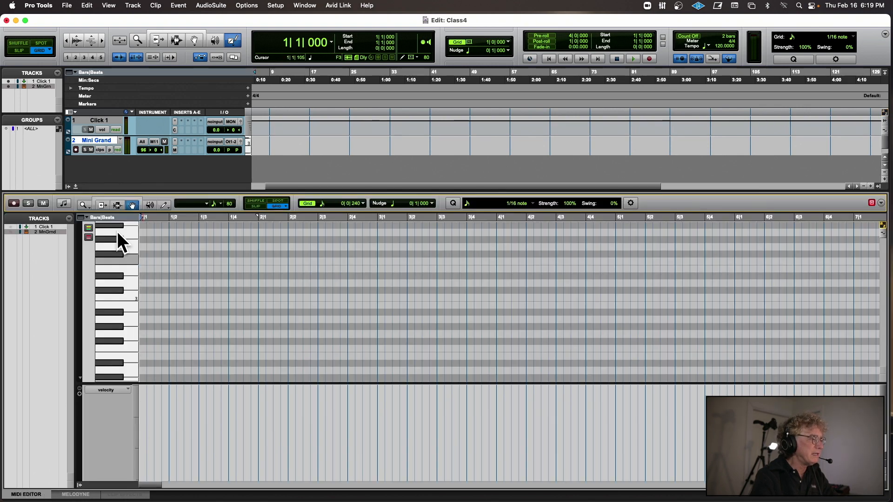
left_click(11, 231)
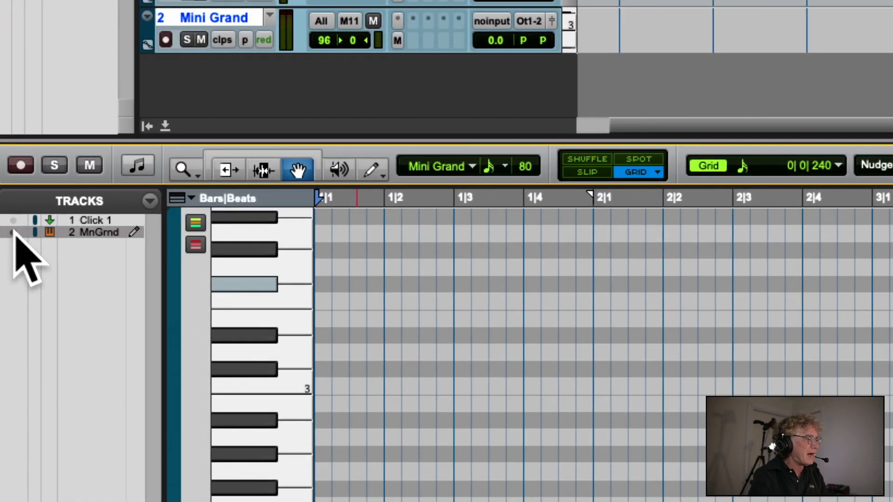
left_click(61, 231)
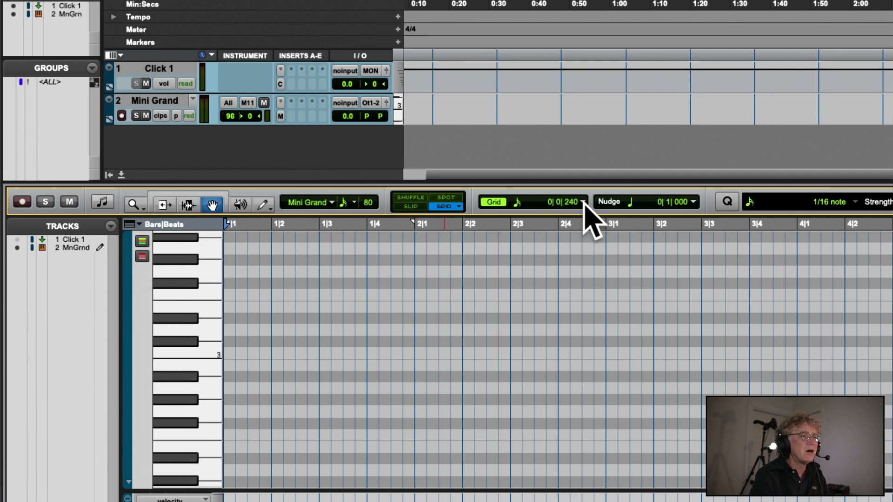
Set the MIDI Editor grid to eighth notes (0|0|480) and pencil a B2 eighth note on each of bar 1's four beats
left_click(584, 201)
left_click(593, 191)
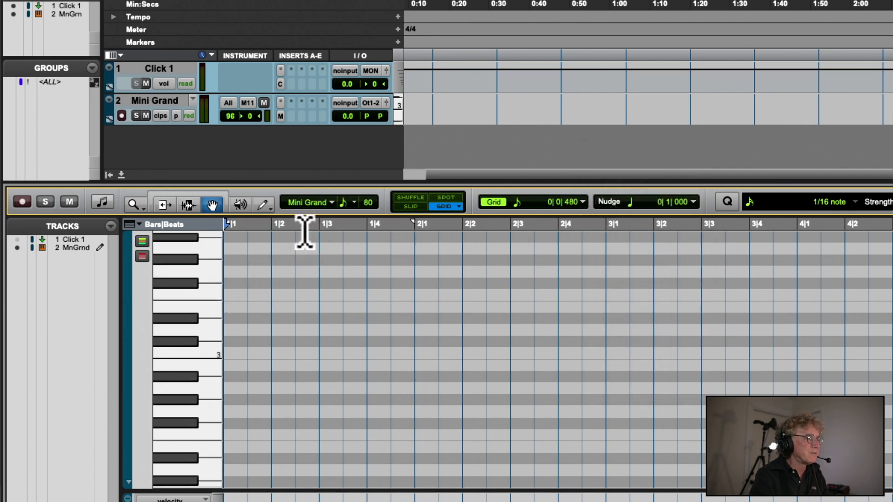
left_click_drag(263, 204, 270, 223)
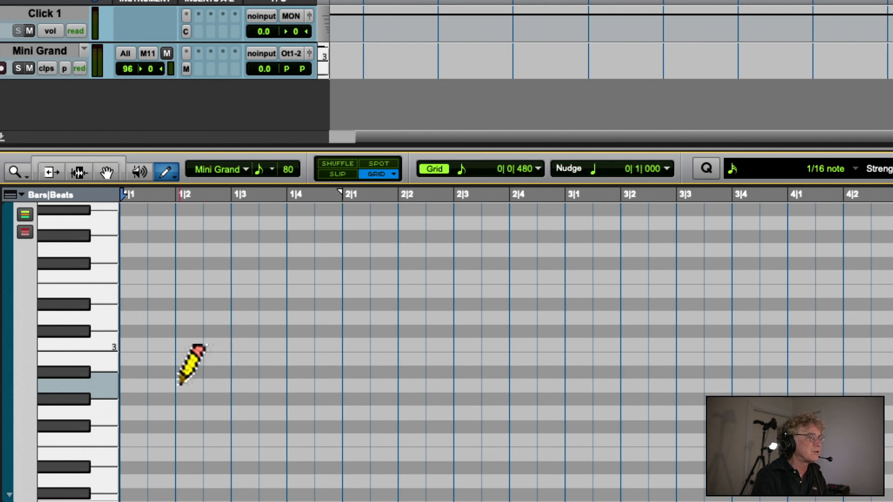
left_click(131, 359)
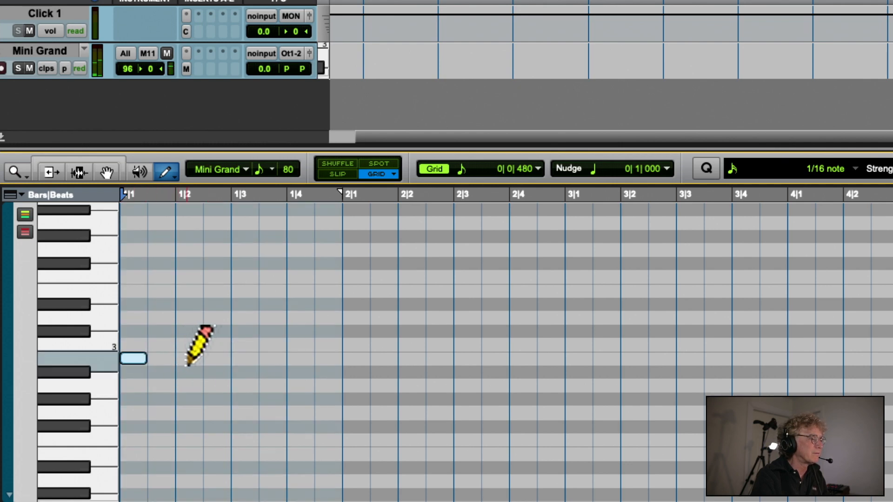
left_click(187, 359)
left_click(237, 359)
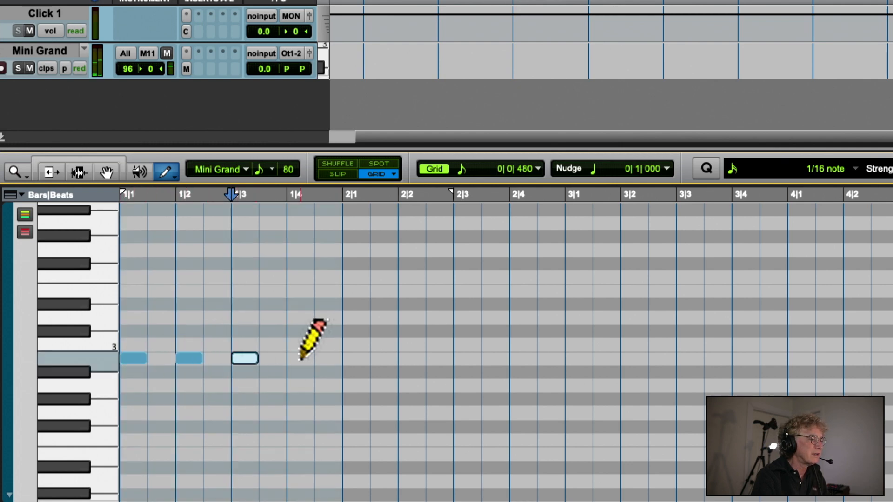
left_click(299, 358)
key("space")
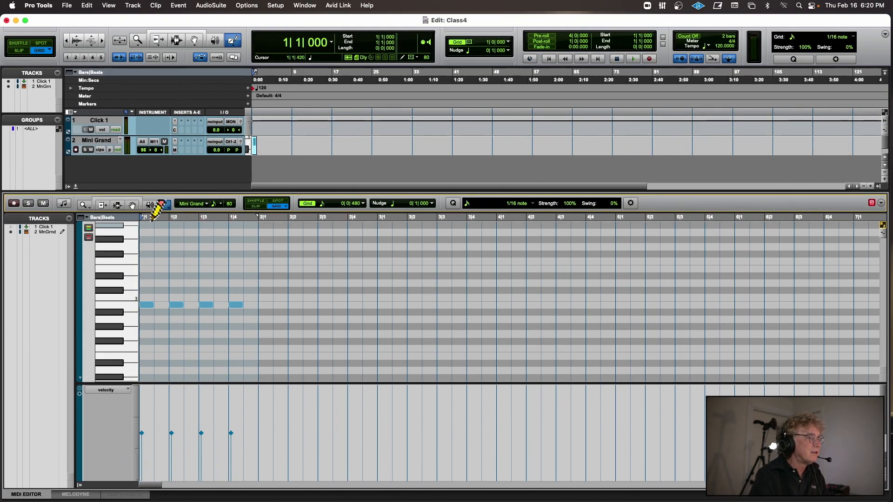
Try raising the beat 2 note by one semitone with the Grabber tool, and undo the change
left_click(132, 204)
left_click(146, 305)
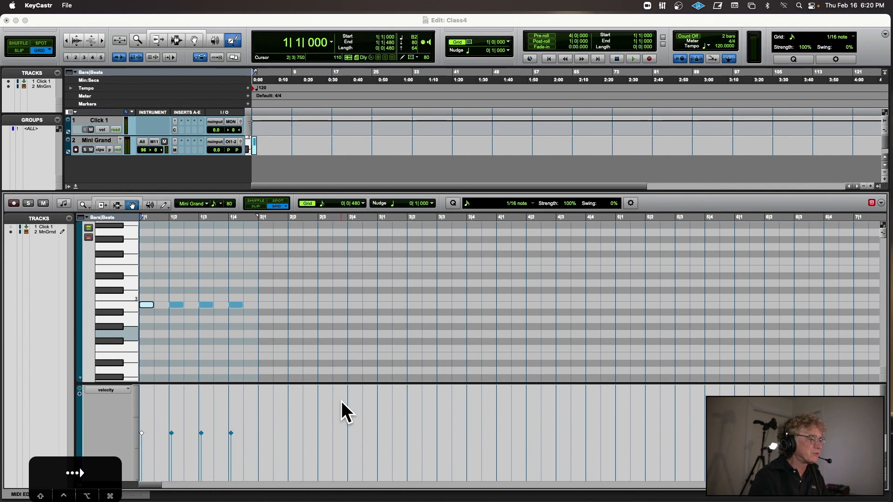
left_click(329, 16)
key("Tab")
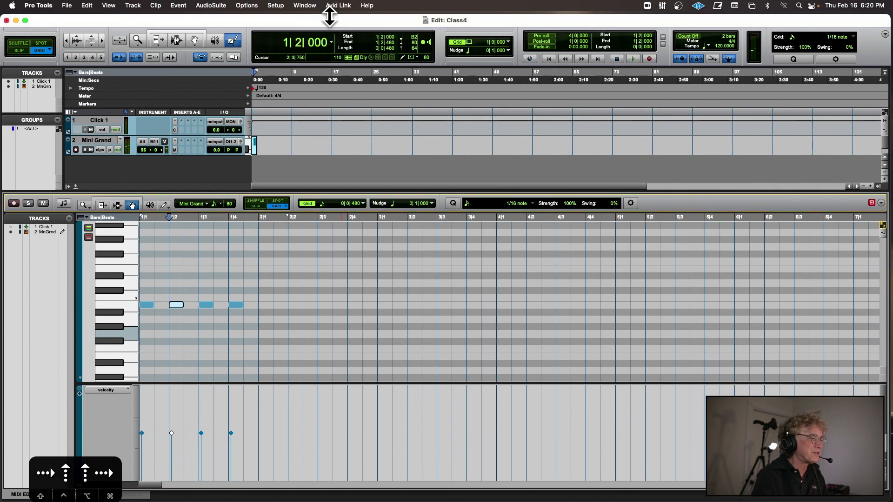
key("Up")
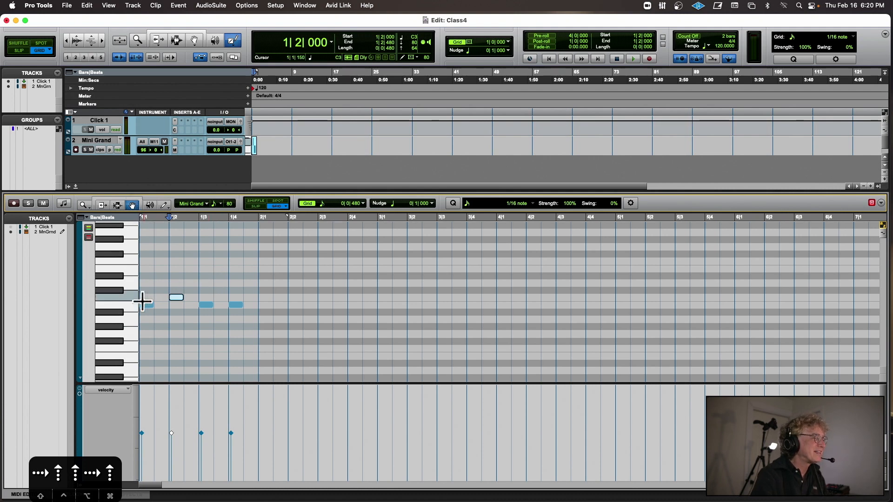
key("super+z")
Select all four notes in bar 1, transpose them up one semitone to C3, and deselect them
left_click_drag(144, 292, 356, 317)
key("Up")
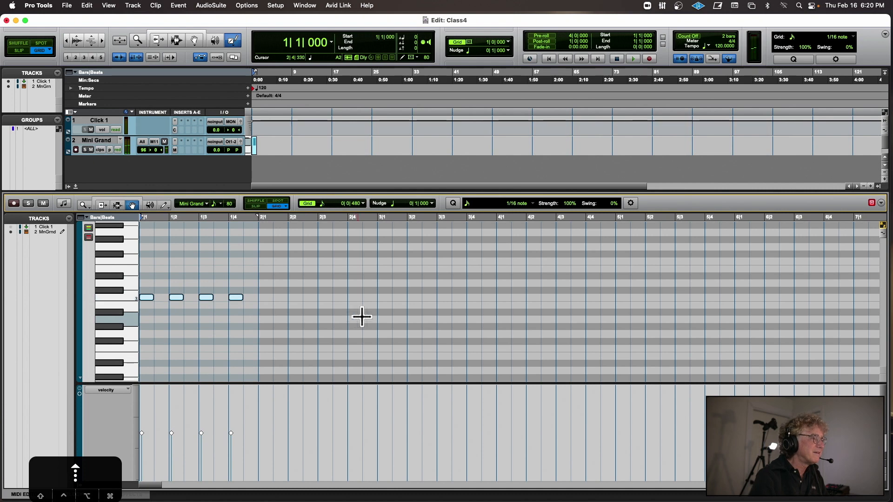
scroll(360, 317, "right", 1)
left_click(164, 252)
Move the selection from the first note to the beat 2 note and raise it two semitones to D3
left_click(145, 298)
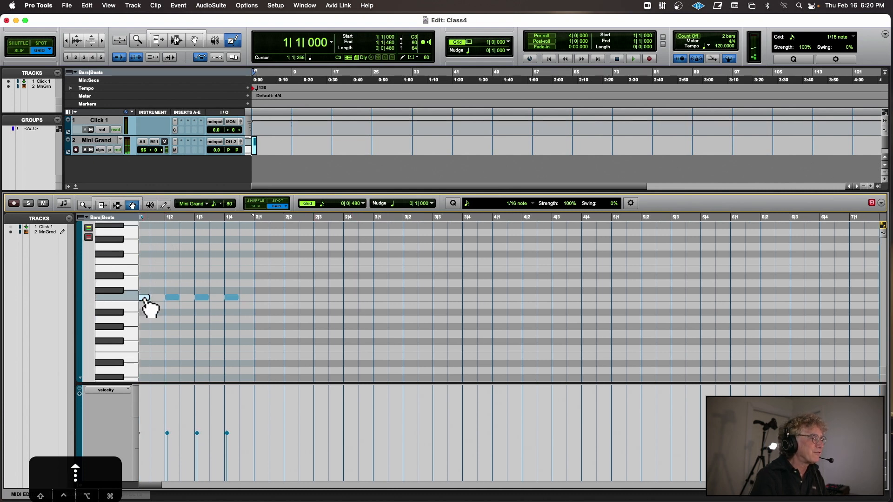
key("Right")
key("Right")
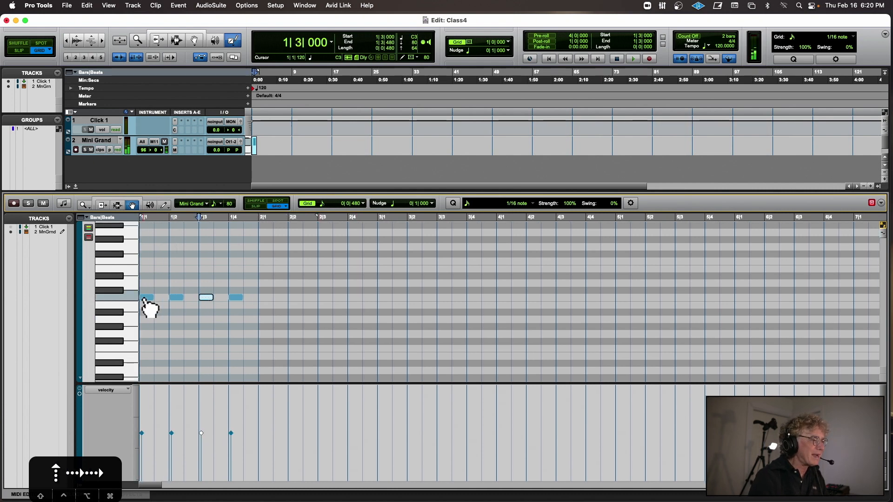
key("Left")
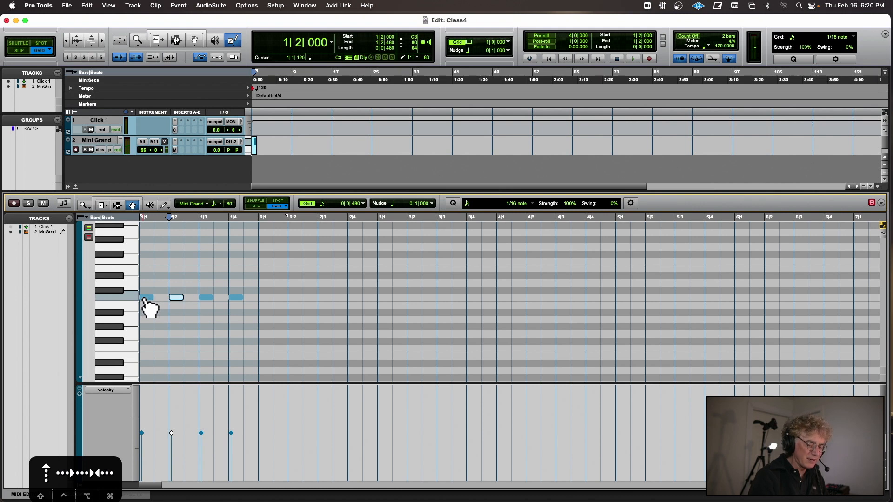
key("Up")
key("Up")
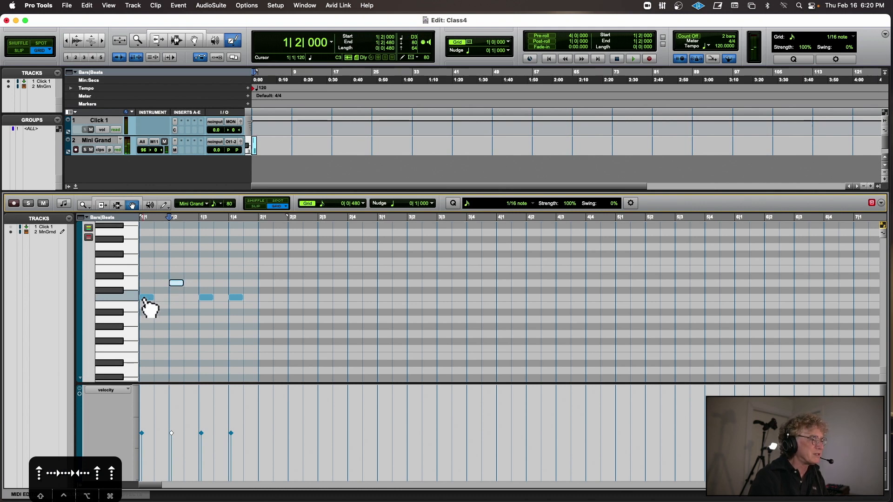
Select the beat 3 note and raise it four semitones to E3
key("Right")
key("Up")
key("Up")
key("Up")
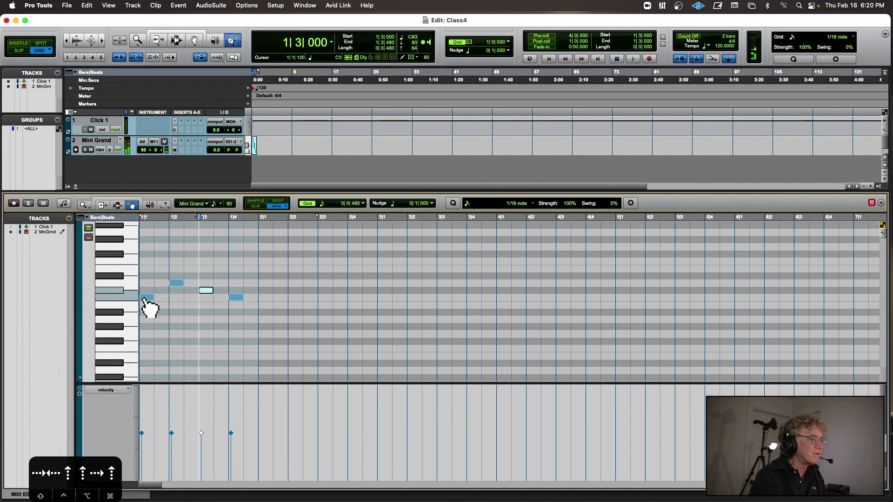
key("Up")
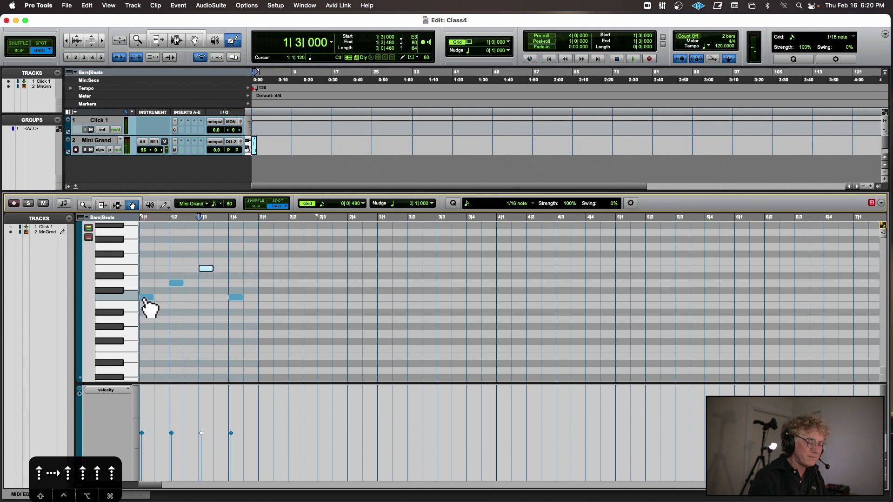
Select the beat 4 note and raise it five semitones to F3
key("Right")
key("Up")
key("Up")
key("Up")
key("Up")
key("Up")
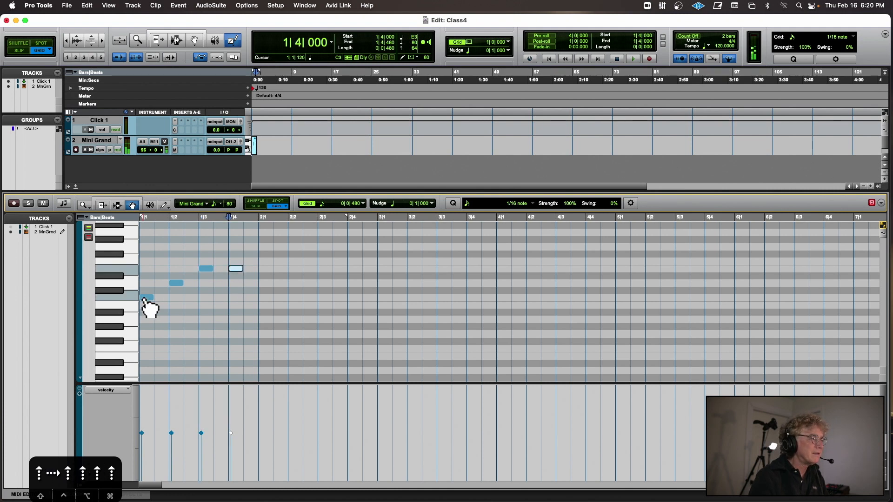
Return to the start of the session and play back the four-note ascending scale
key("Return")
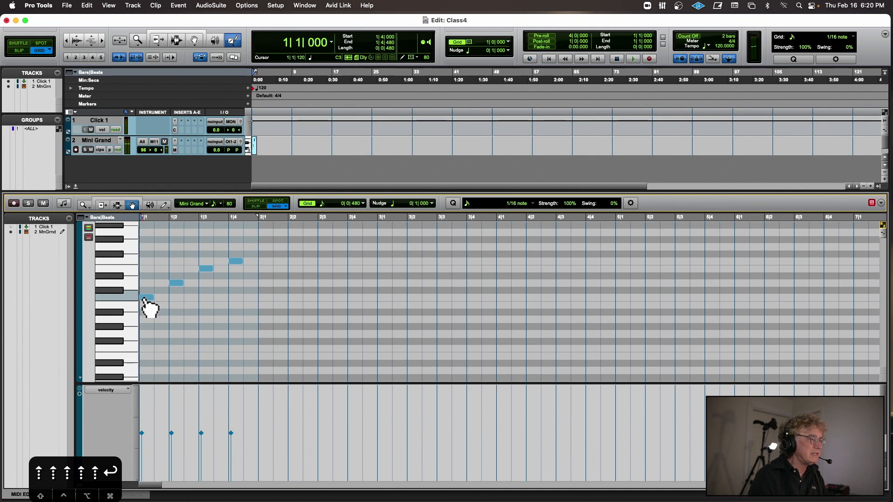
key("space")
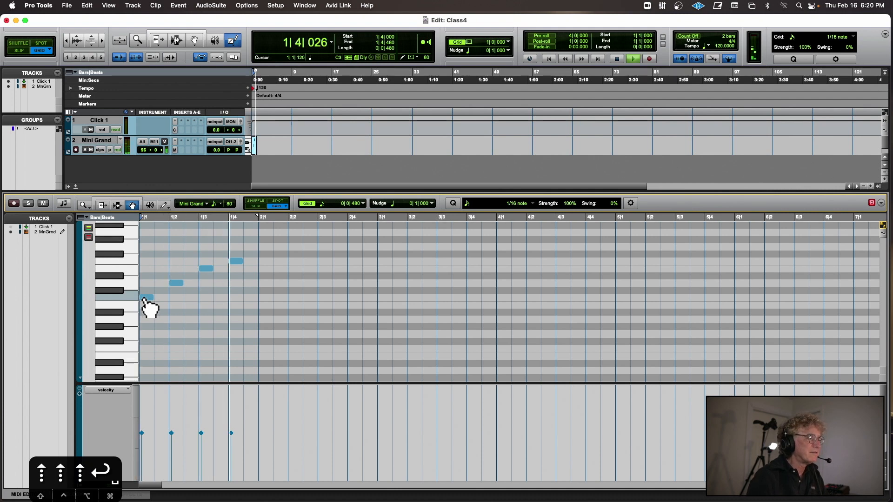
key("space")
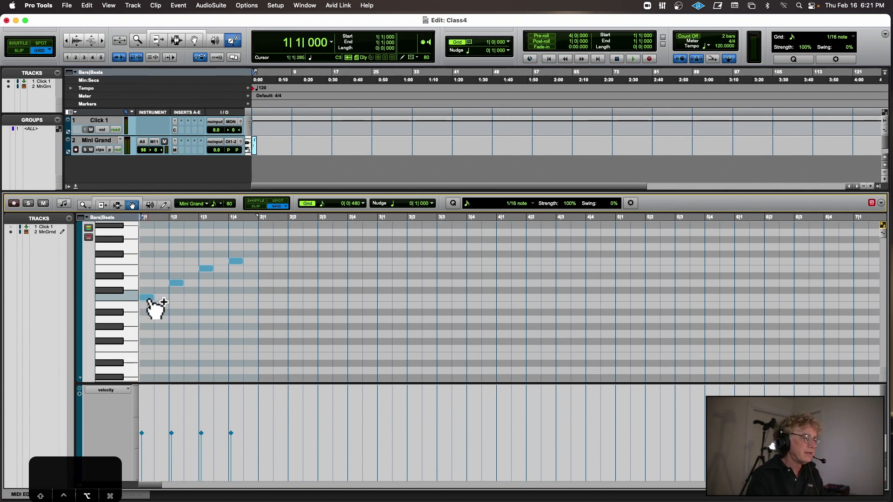
Duplicate the bar 1 melody notes a third higher, placing the copies at E3, F3, G3 and A3 on beats 1 to 4
left_click(148, 298)
left_click_drag(148, 294, 150, 268)
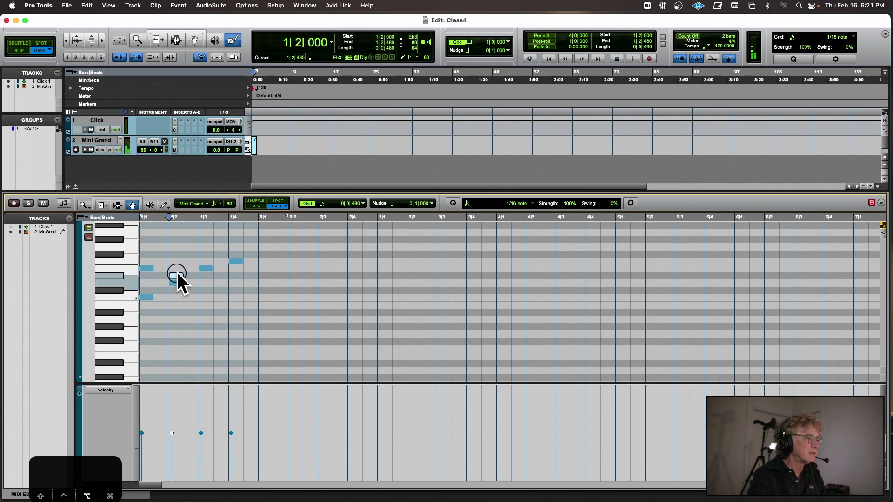
left_click_drag(178, 272, 227, 236)
scroll(240, 241, "right", 1)
Play back the two-part harmony from the start of the session
key("Return")
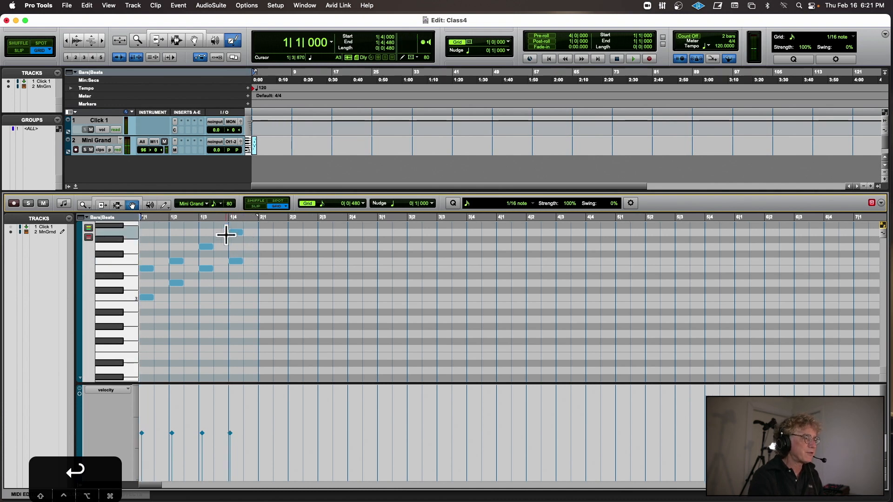
key("space")
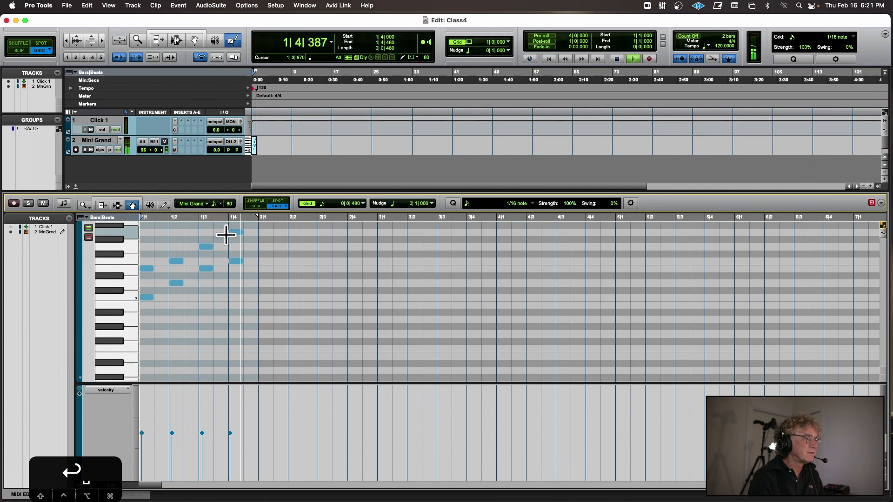
key("space")
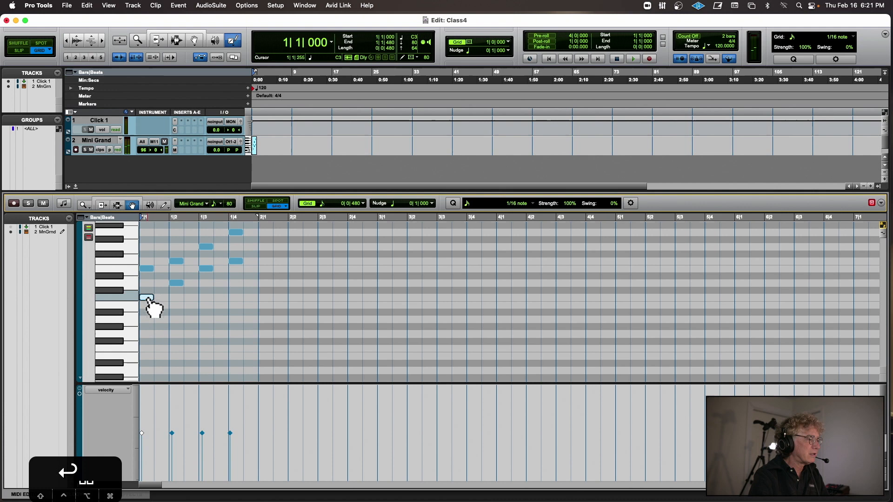
Duplicate the original melody notes five semitones lower, placing the copies at G2, A2, B2 and C3 on beats 1 to 4
left_click(186, 300)
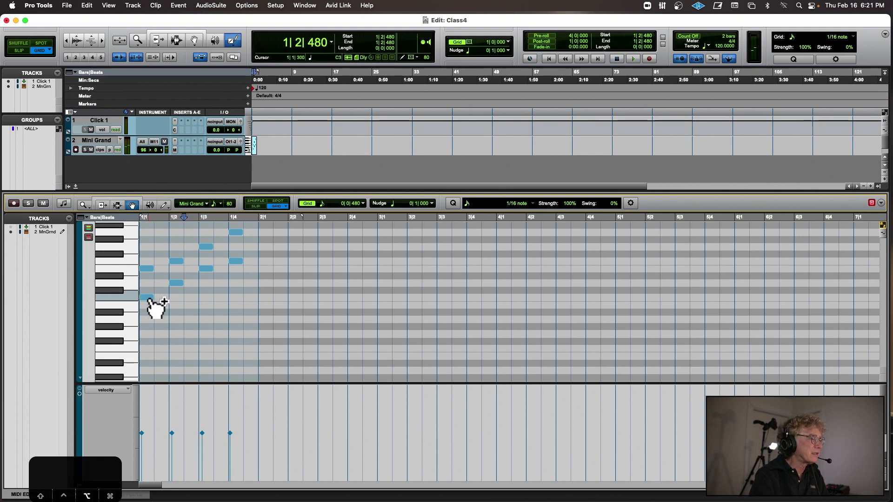
left_click_drag(147, 297, 149, 333)
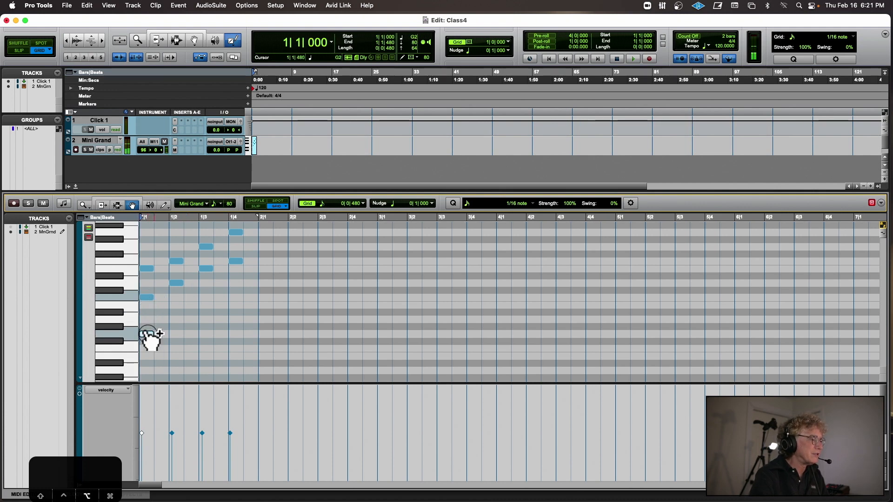
left_click(177, 283)
left_click_drag(176, 283, 178, 318)
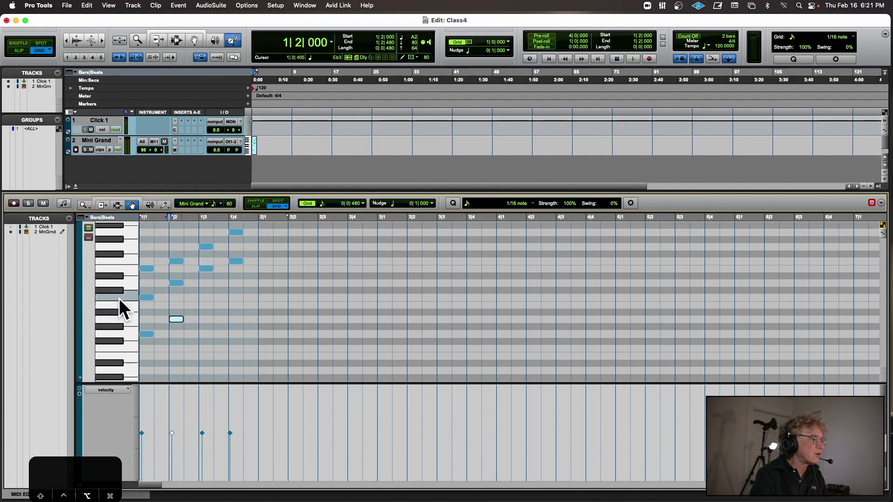
left_click(206, 268)
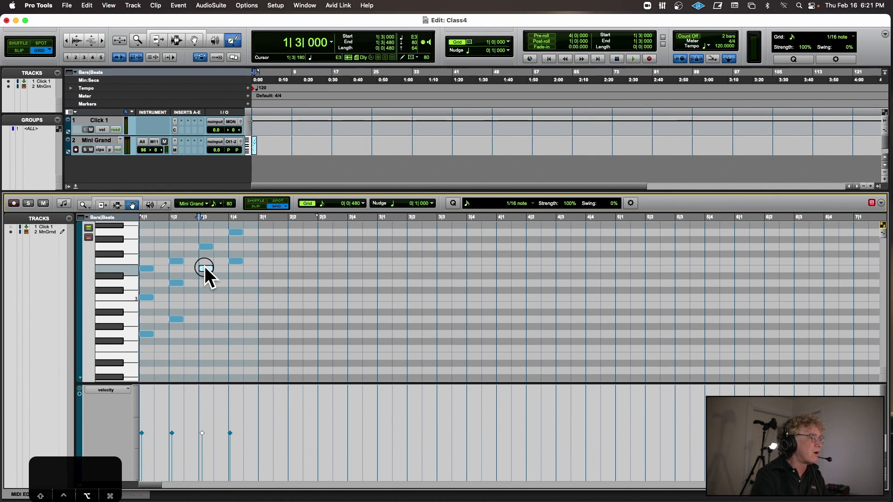
left_click_drag(205, 266, 205, 308)
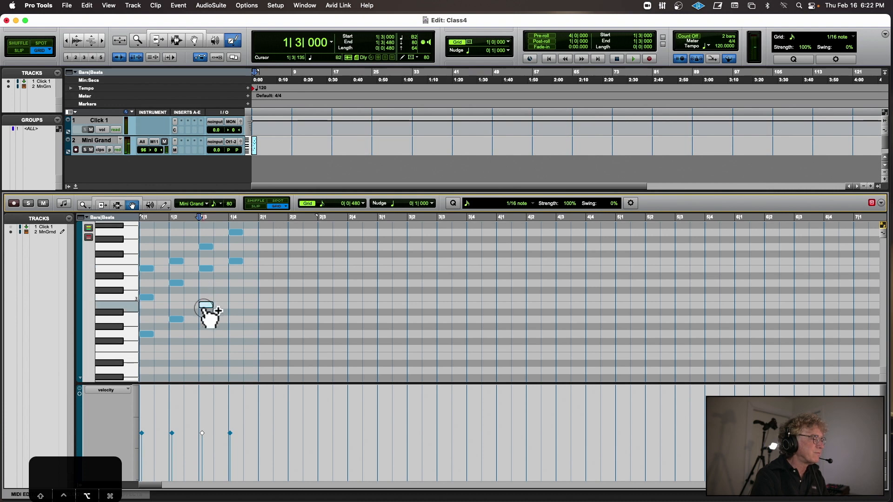
left_click(233, 259)
left_click_drag(233, 259, 231, 298)
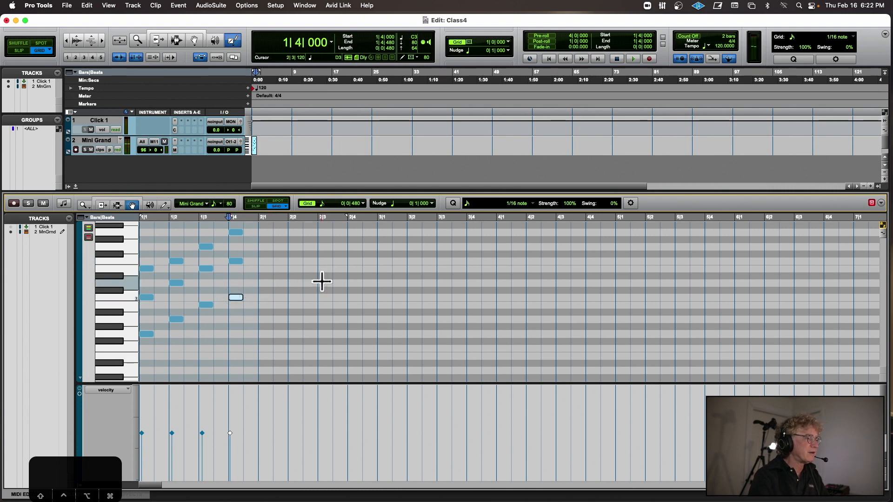
Play back the three-part harmony from the start of the session
key("Return")
key("space")
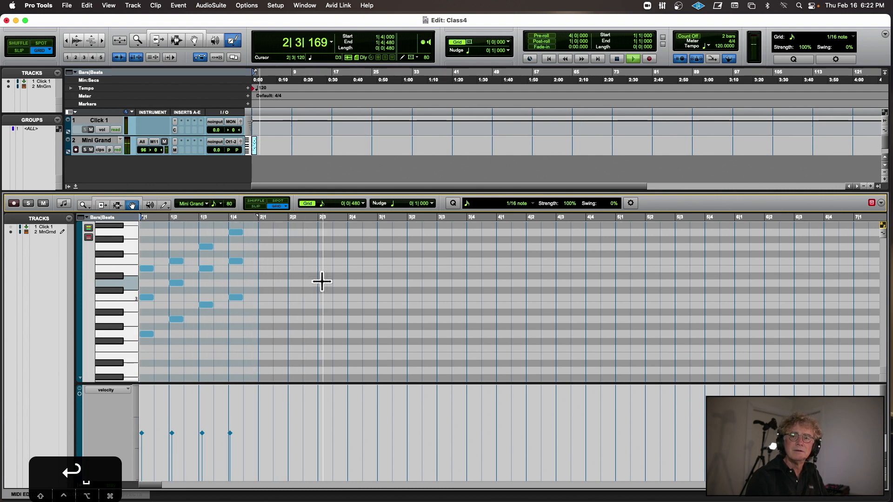
key("space")
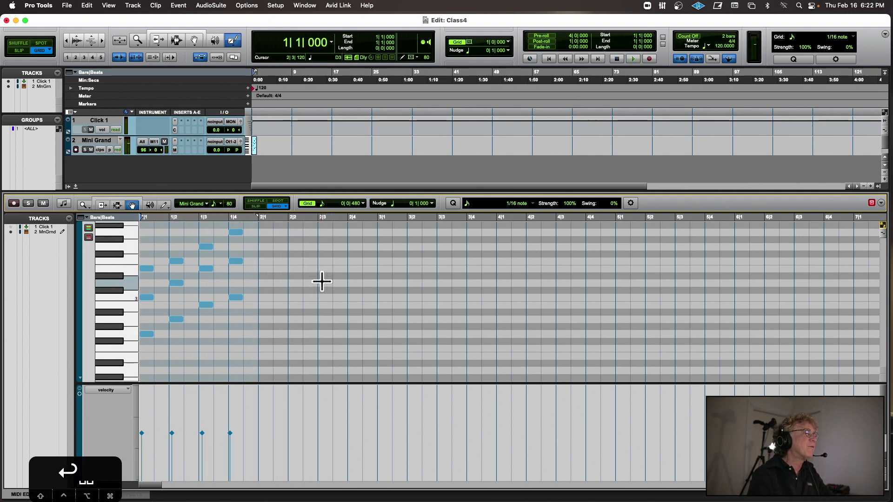
scroll(320, 281, "up", 5)
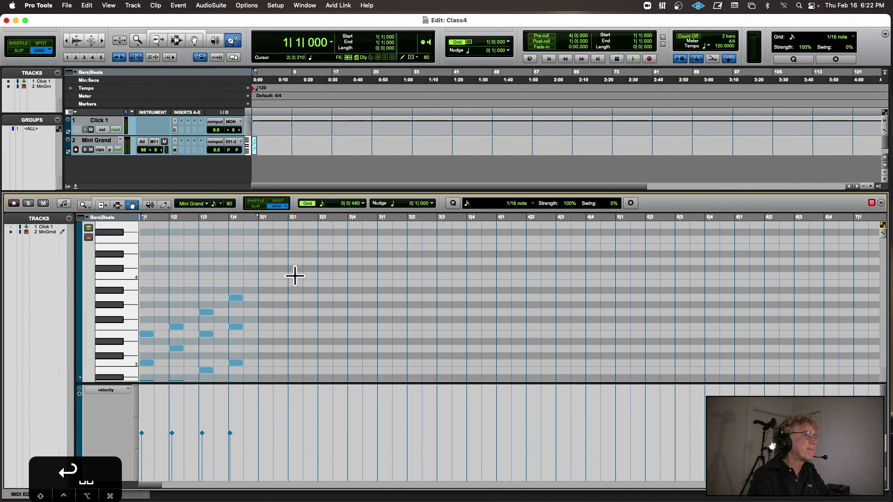
scroll(294, 276, "down", 5)
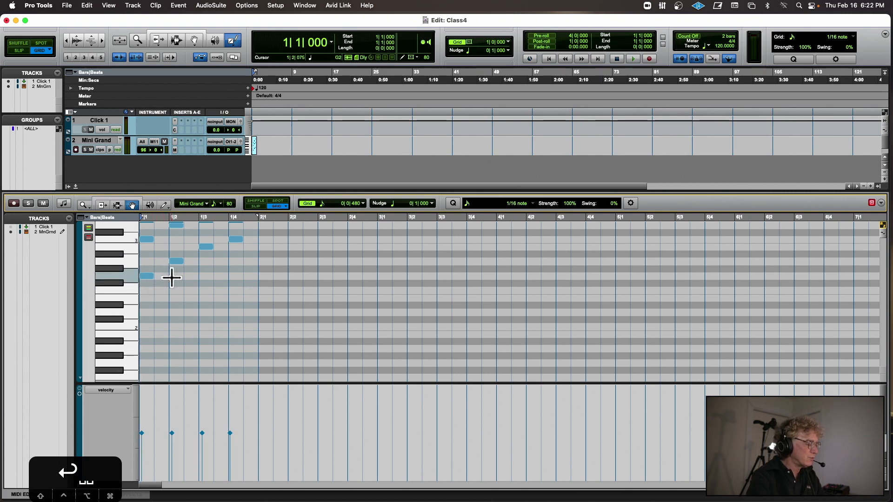
left_click(146, 278)
left_click(176, 260, "shift")
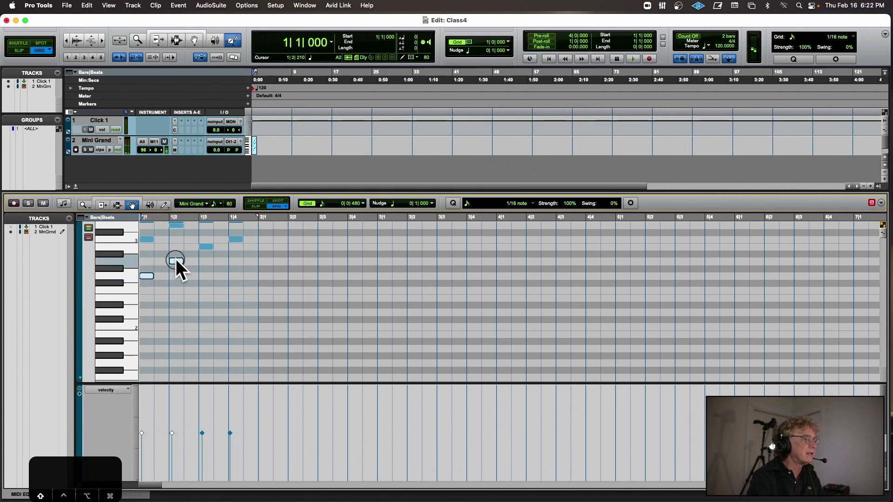
left_click(204, 248, "shift")
left_click(238, 240, "shift")
key("Tab")
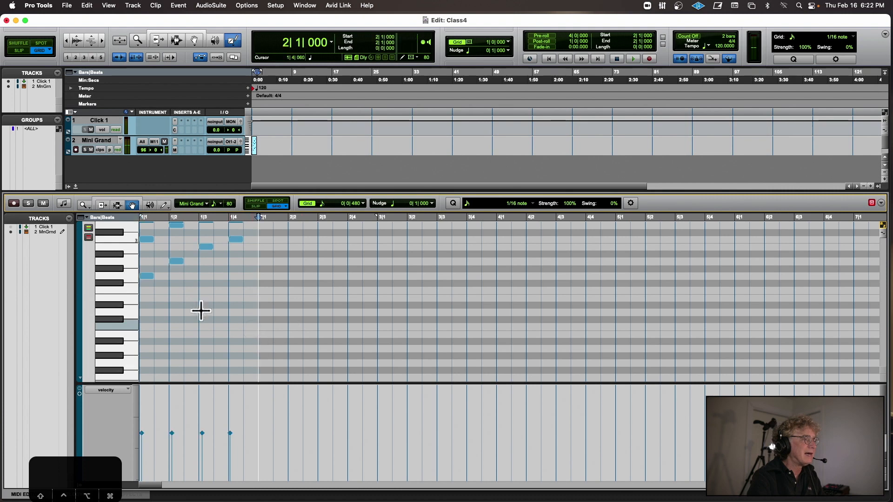
left_click_drag(145, 251, 254, 247)
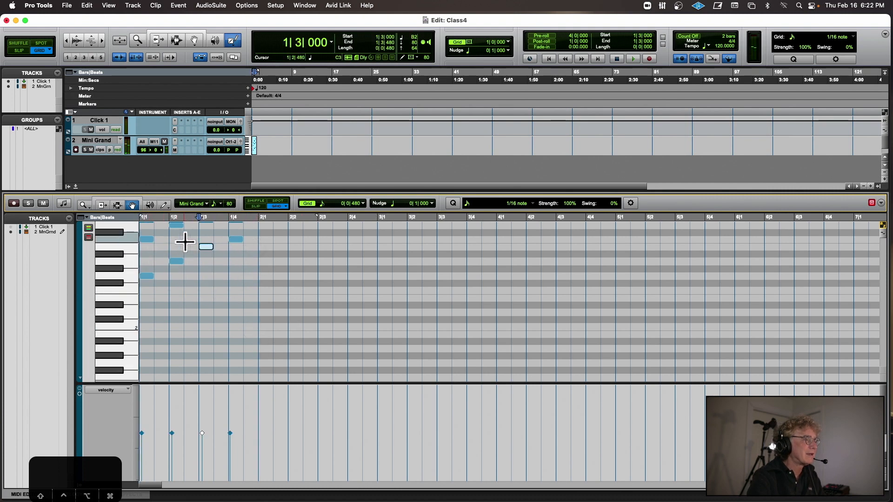
left_click(149, 268)
Select the lowest note on each of the four beats and transpose the selection down one octave
left_click(148, 277, "shift")
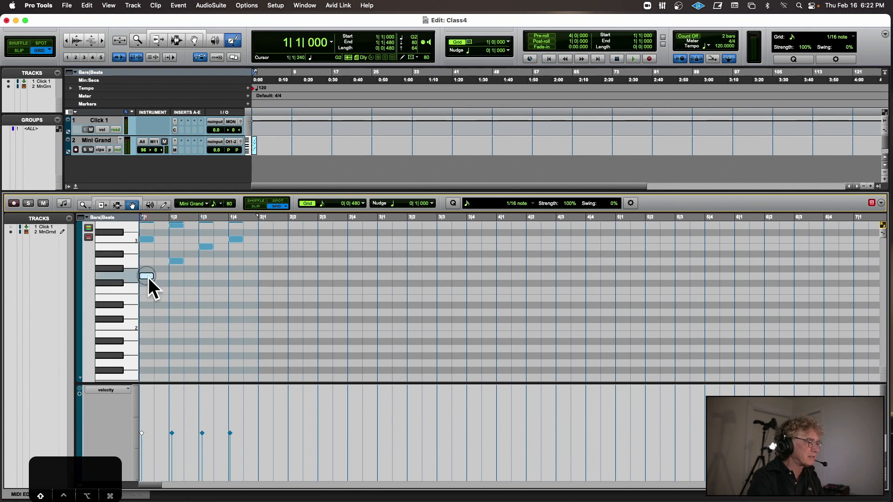
left_click(177, 262, "shift")
left_click_drag(192, 243, 247, 252)
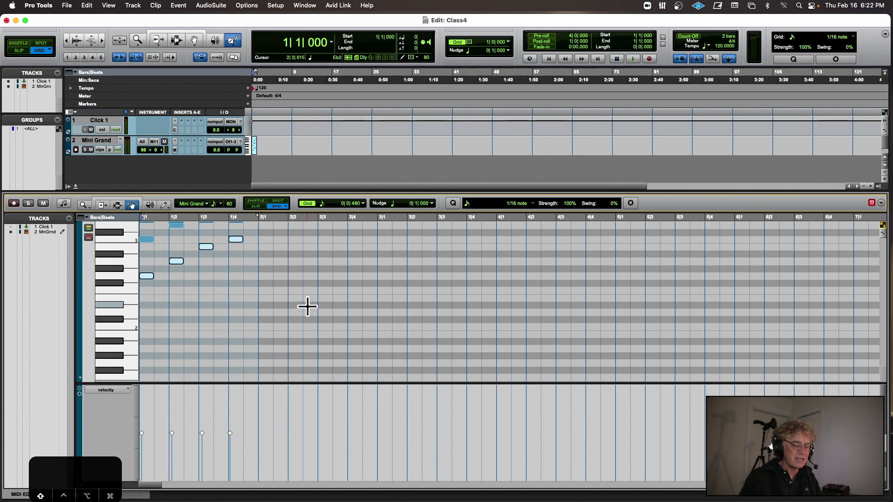
key("shift+Down")
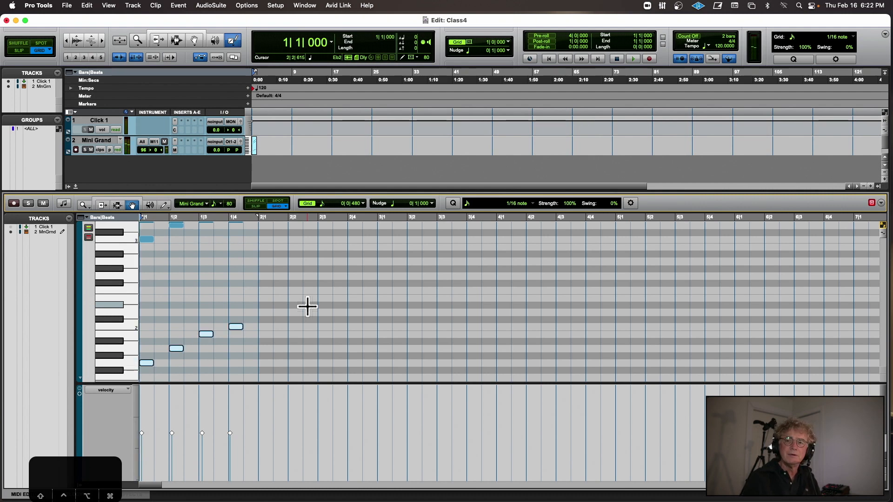
Play back the lowered bass notes and transpose them back up one octave
key("space")
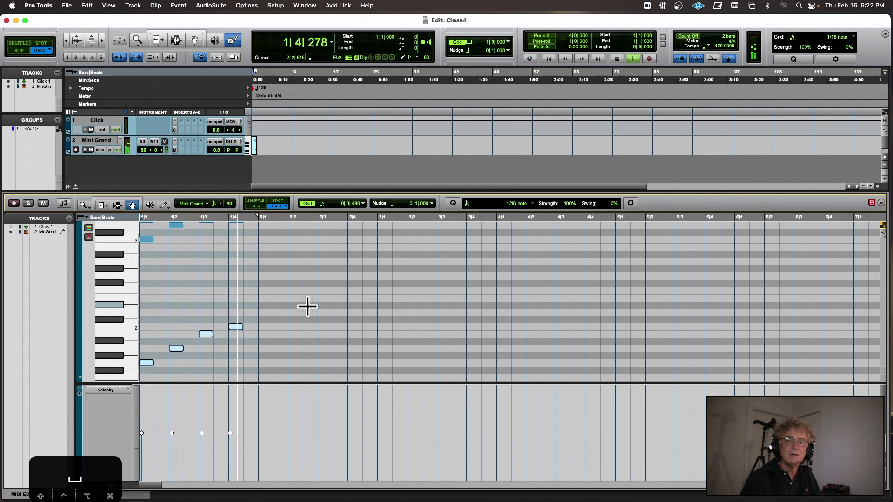
key("space")
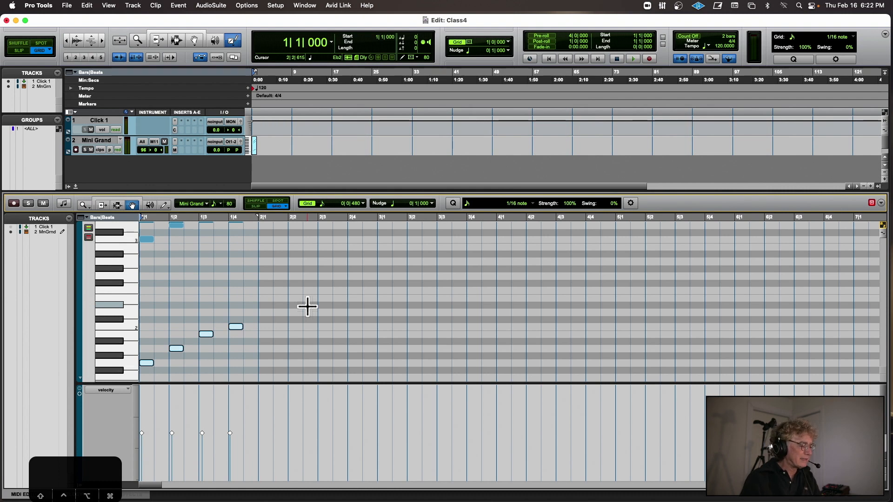
key("shift+Up")
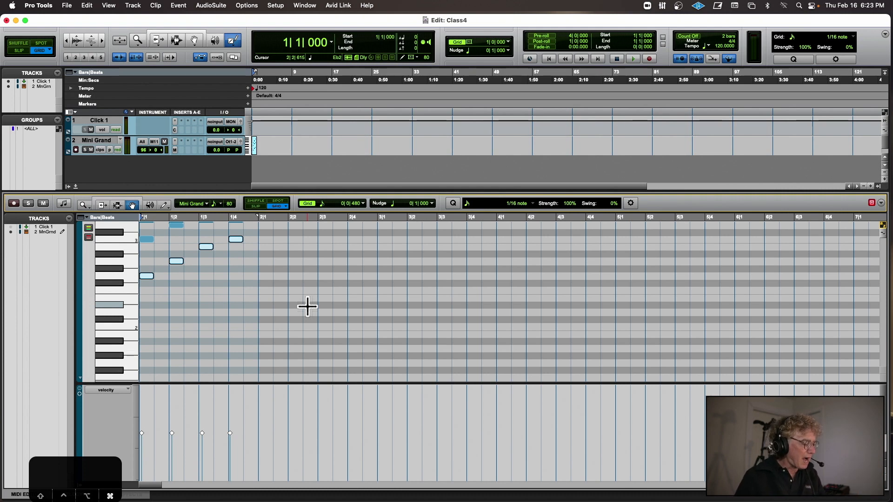
Copy the selected lowest notes, transpose them down one octave, and add a duplicate one octave above them
key("super+c")
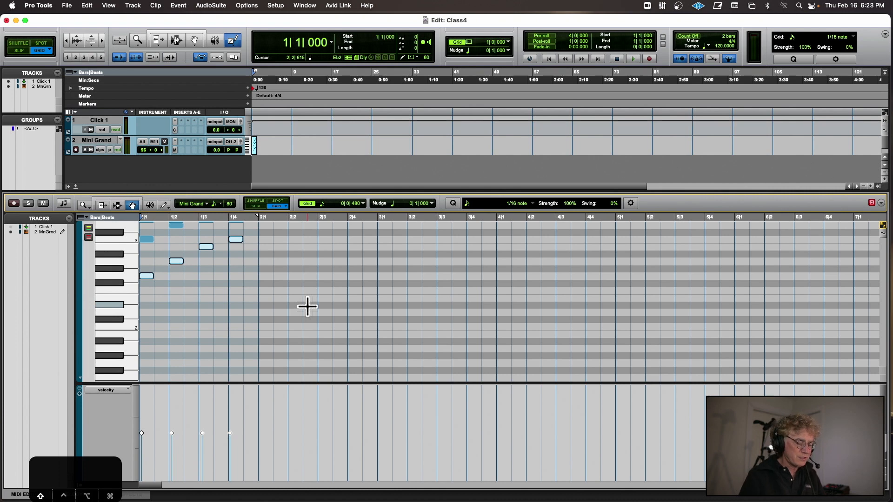
key("shift+Down")
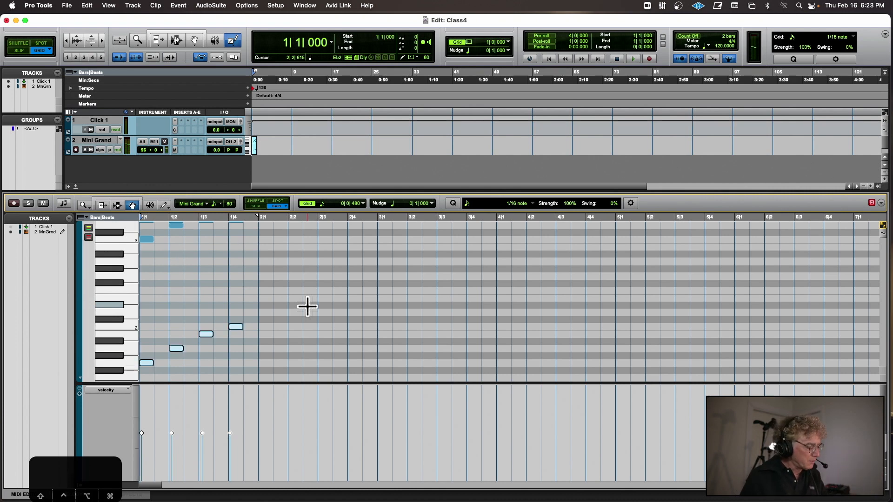
key("alt+shift+Up")
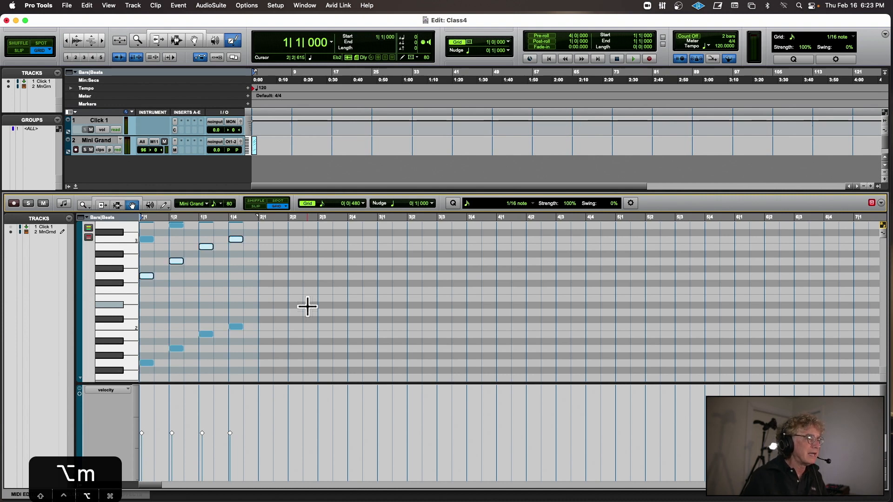
Play back the octave-doubled part, and undo the octave duplicate and the downward transposition
key("space")
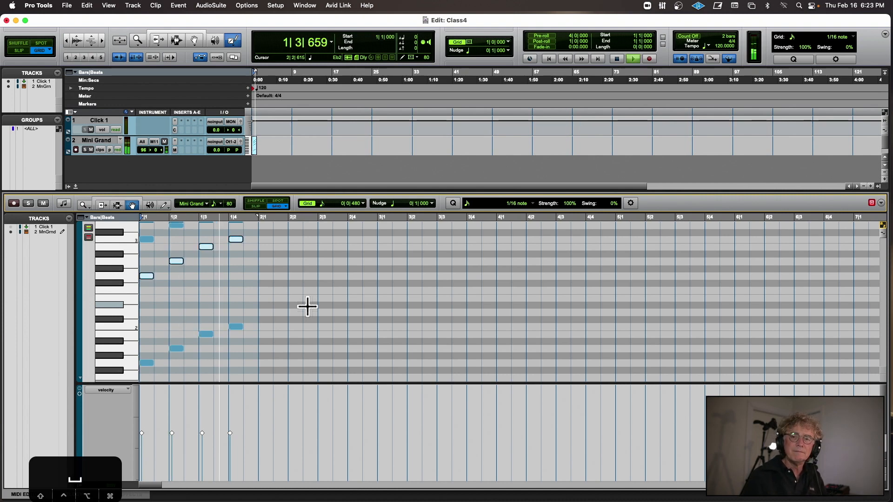
key("space")
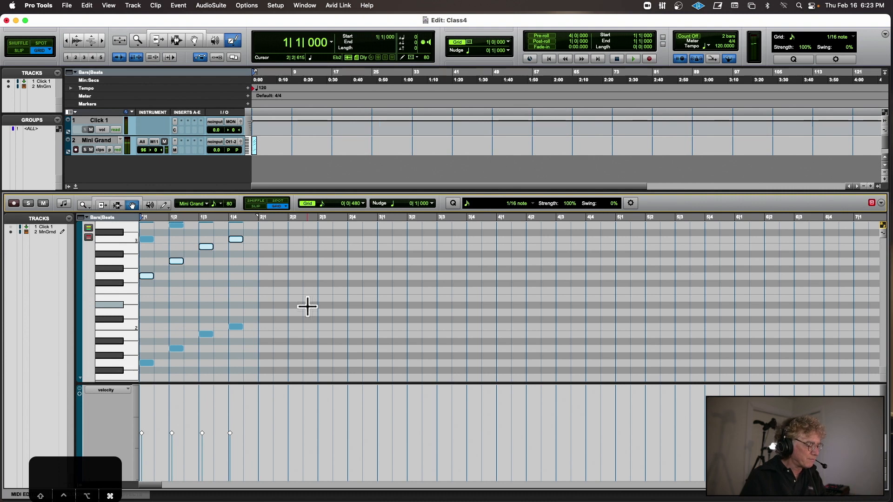
key("super+z")
key("super+z")
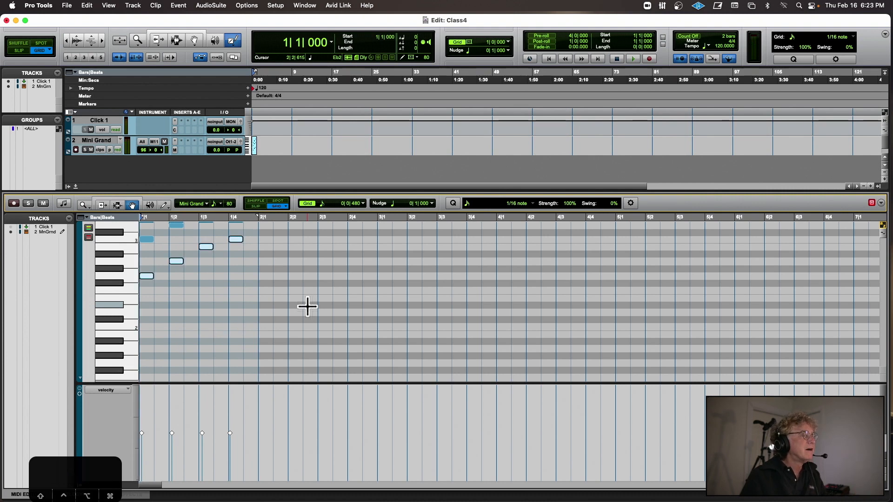
scroll(307, 307, "down", 5)
scroll(271, 299, "up", 10)
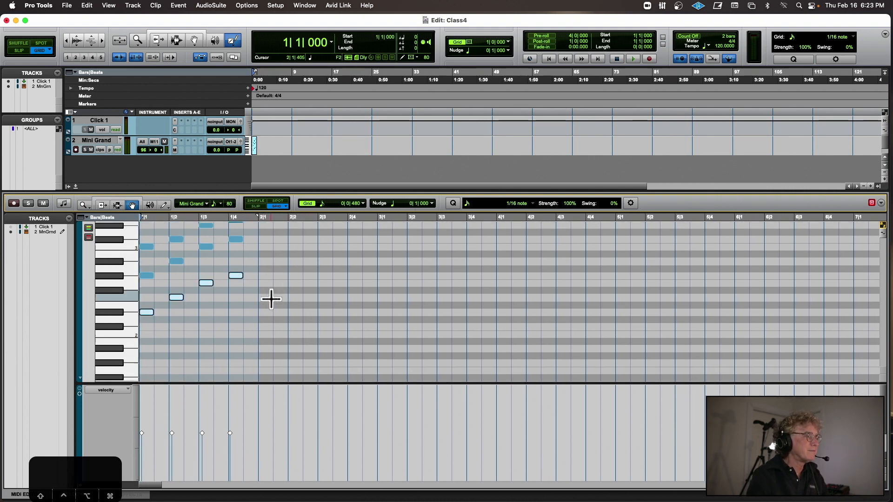
scroll(271, 299, "down", 5)
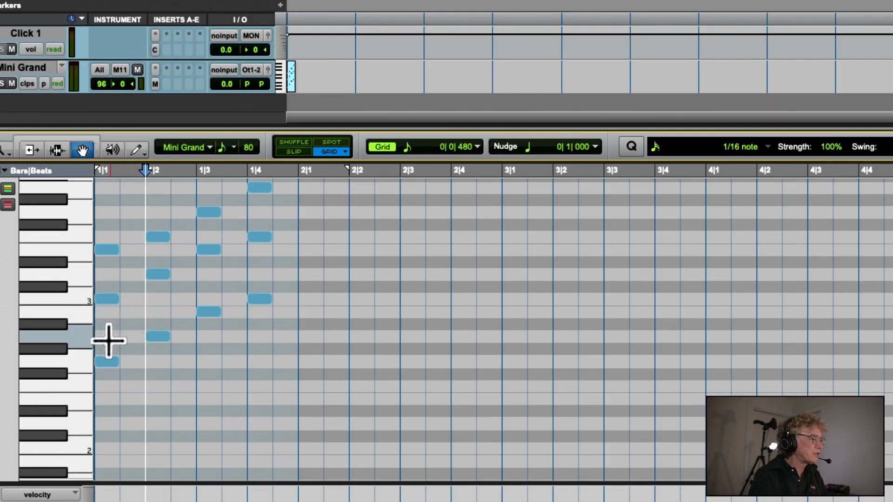
Select the lowest note on each of the four beats in the Mini Grand part
left_click_drag(109, 341, 301, 338)
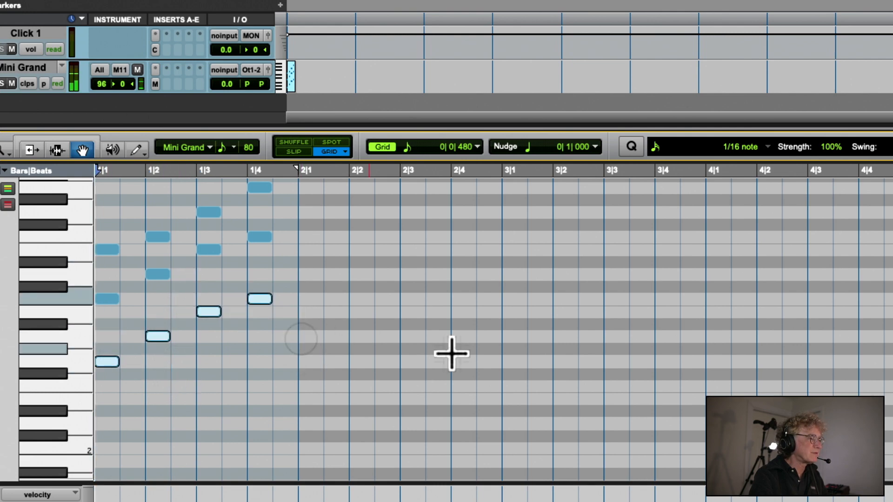
scroll(340, 350, "down", 3)
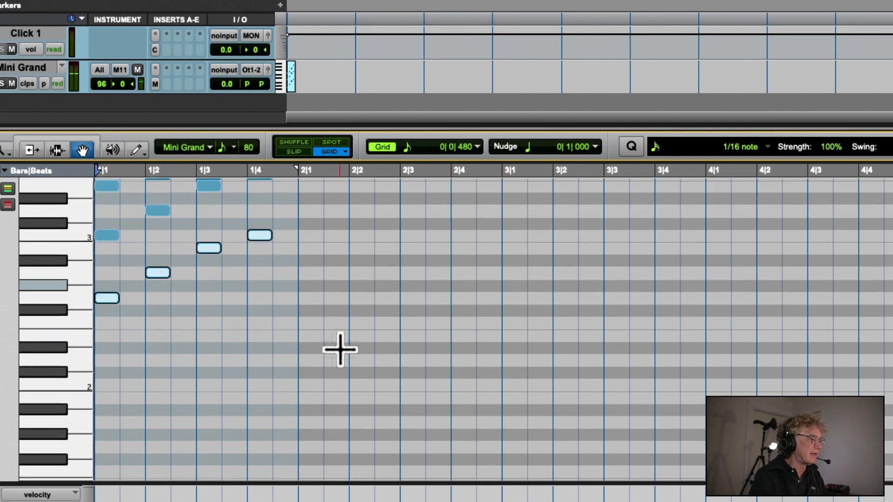
scroll(340, 351, "right", 1)
scroll(340, 351, "left", 1)
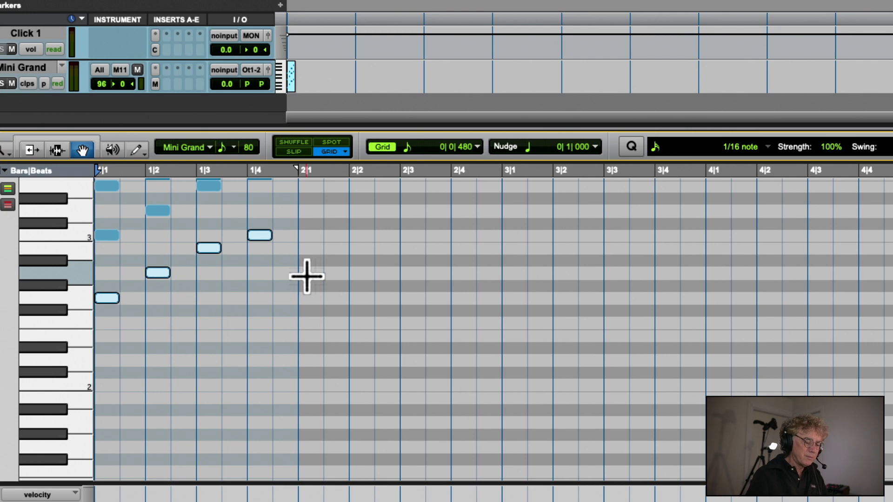
Try transposing the selected bass notes down one octave and duplicating them one octave above, and undo both edits
key("shift+Down")
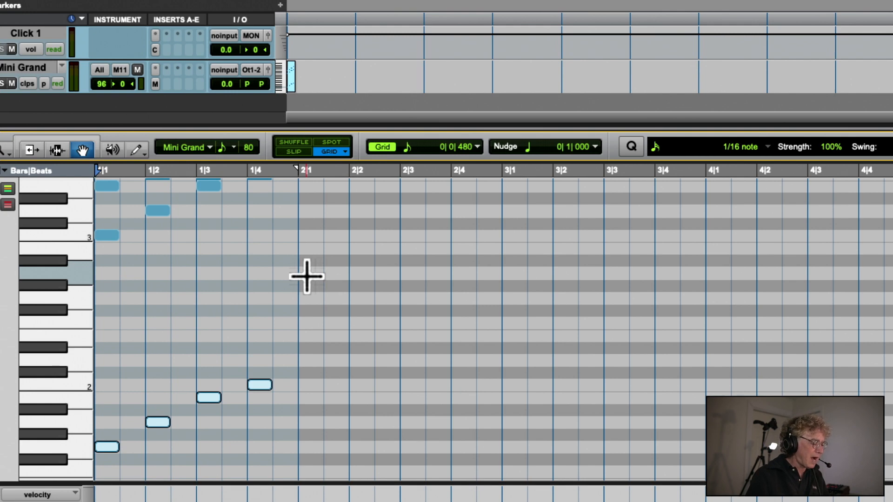
key("shift+Up")
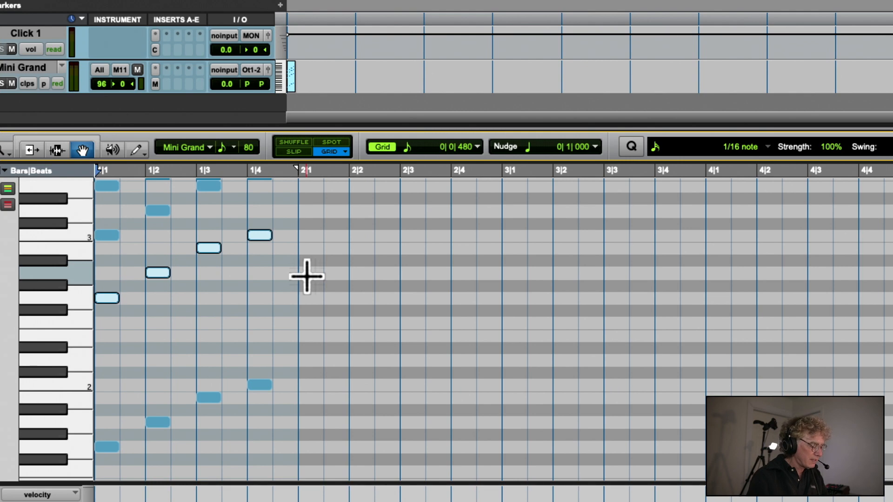
key("shift+Down")
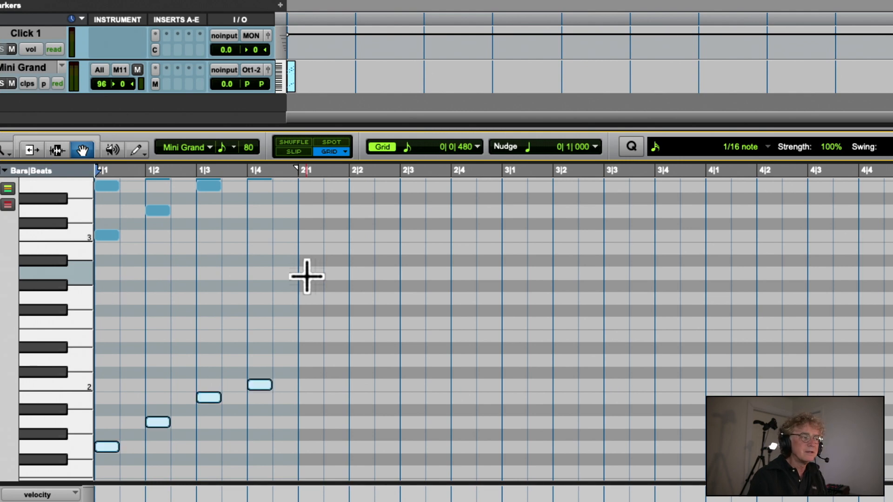
key("shift+Up")
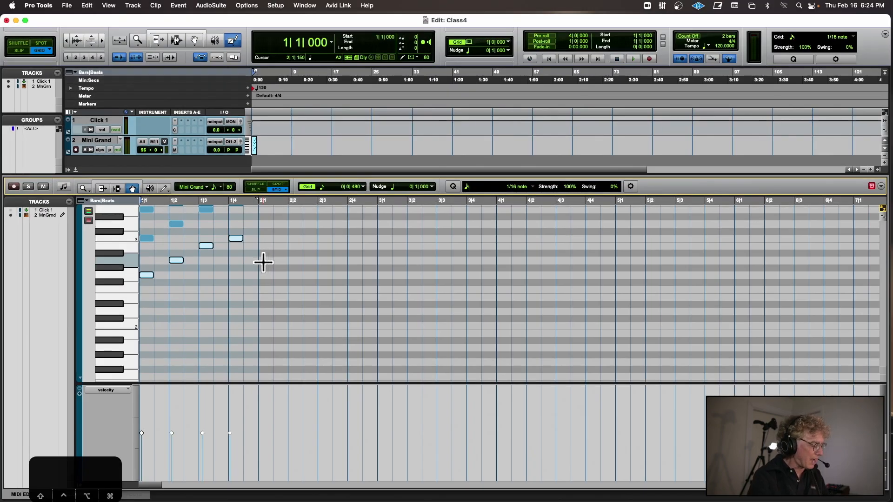
Try duplicating the selected bass notes one octave lower two times, undoing the copy after each attempt
key("shift+Down")
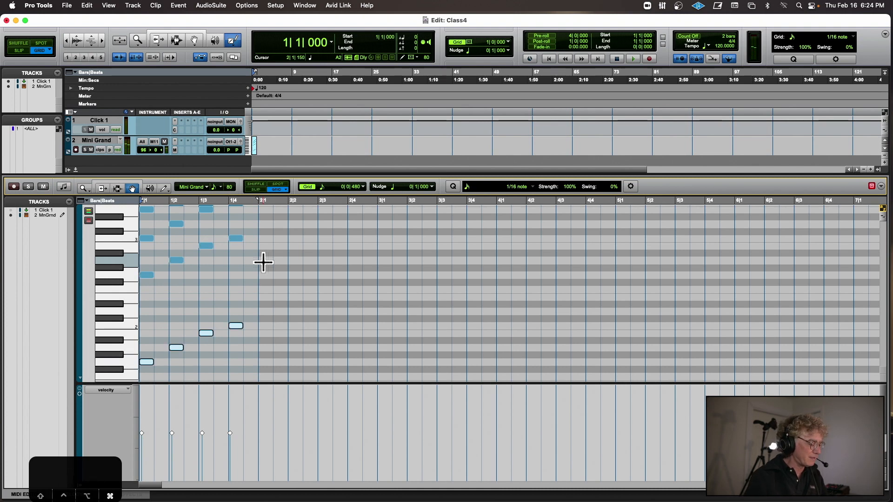
key("shift+Up")
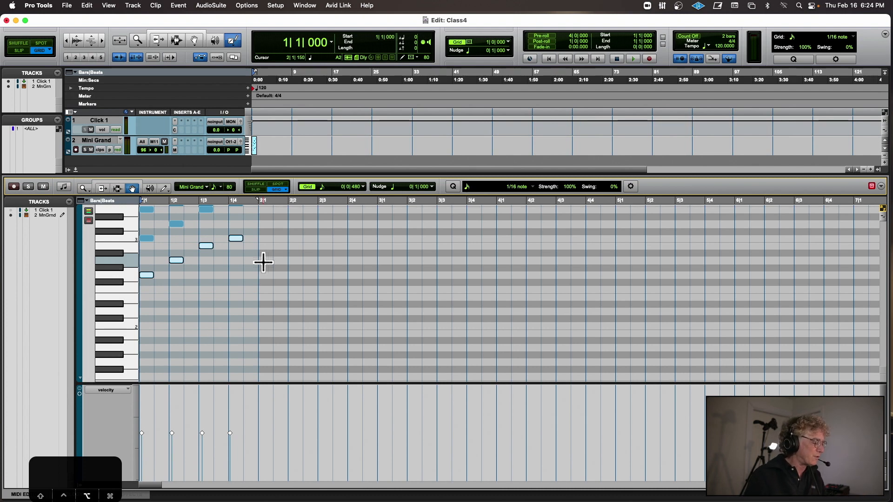
key("alt+shift+Down")
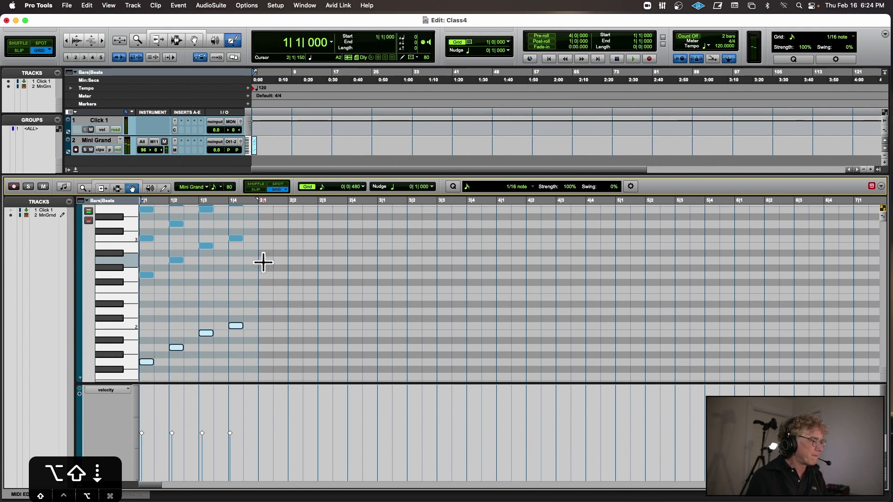
key("super+z")
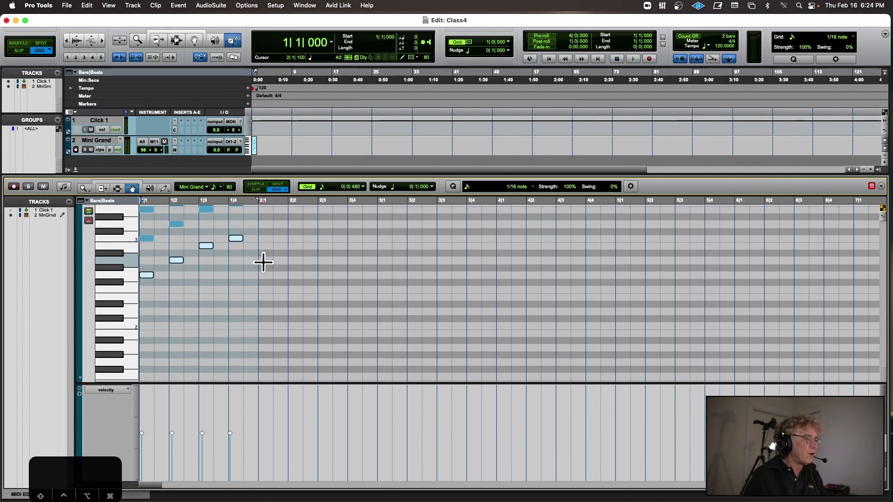
Place a copy of the selected bass notes one octave lower and play back the octave-doubled part
left_click(148, 275, "alt")
left_click_drag(148, 275, 144, 362)
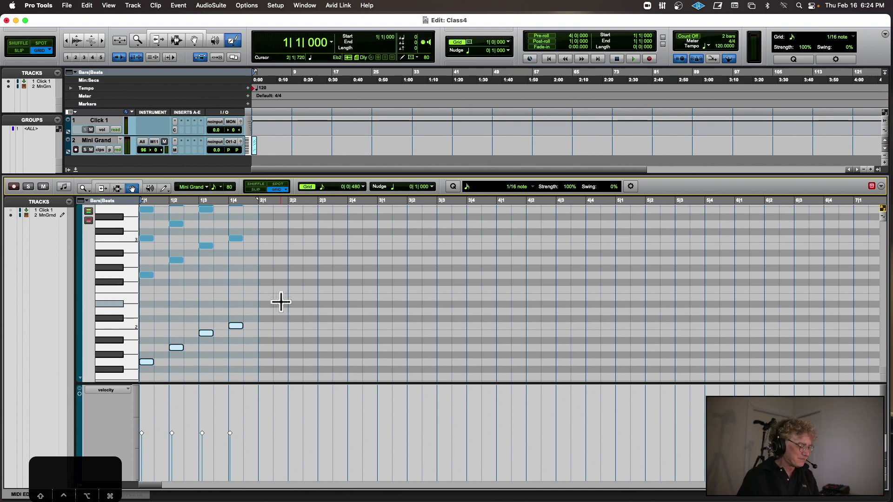
key("space")
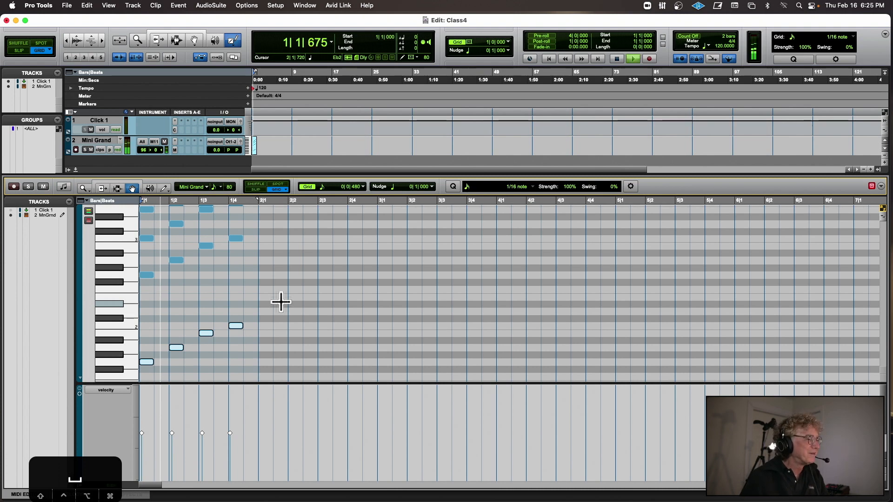
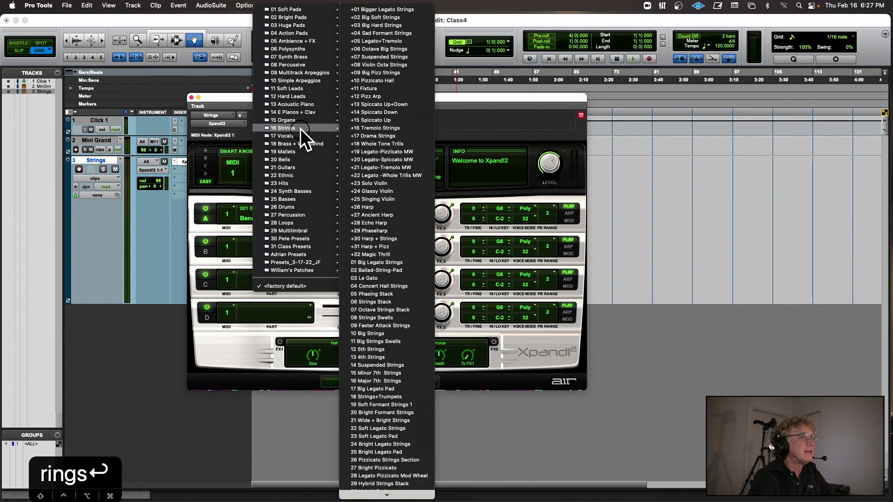
Load Xpand!2's +16 Tremolo Strings preset, close the plug-in window, and record-enable the Strings track
left_click(405, 125)
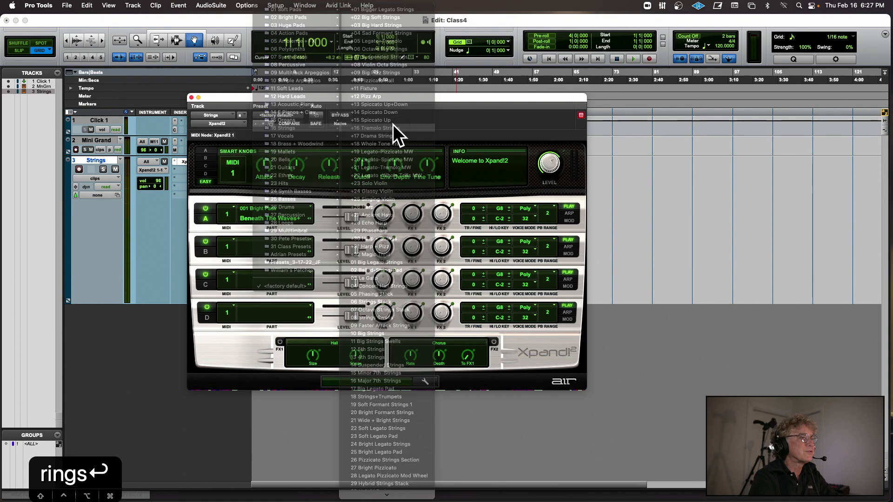
left_click(191, 98)
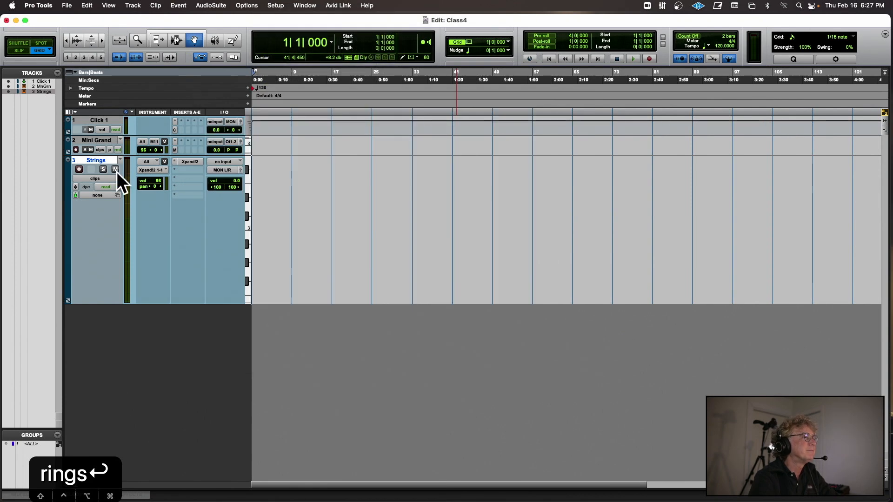
left_click(79, 169)
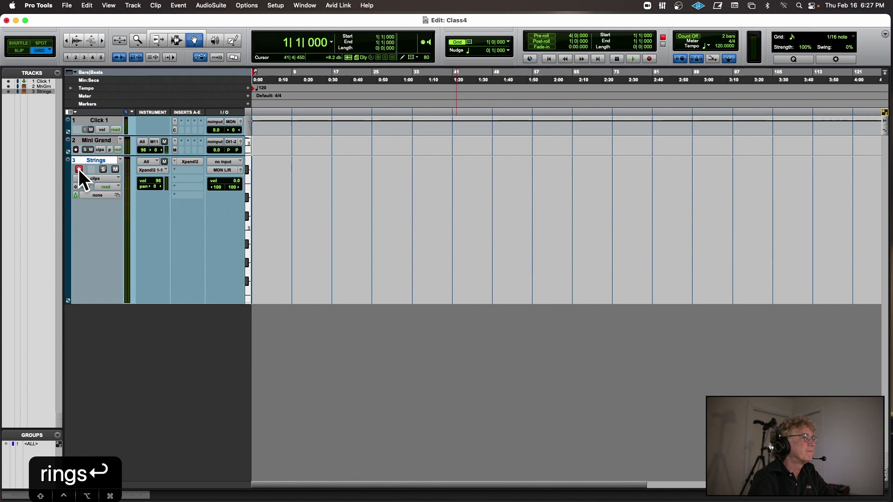
Set the session tempo to 60 BPM at 1|1|000
left_click(248, 88)
type("60")
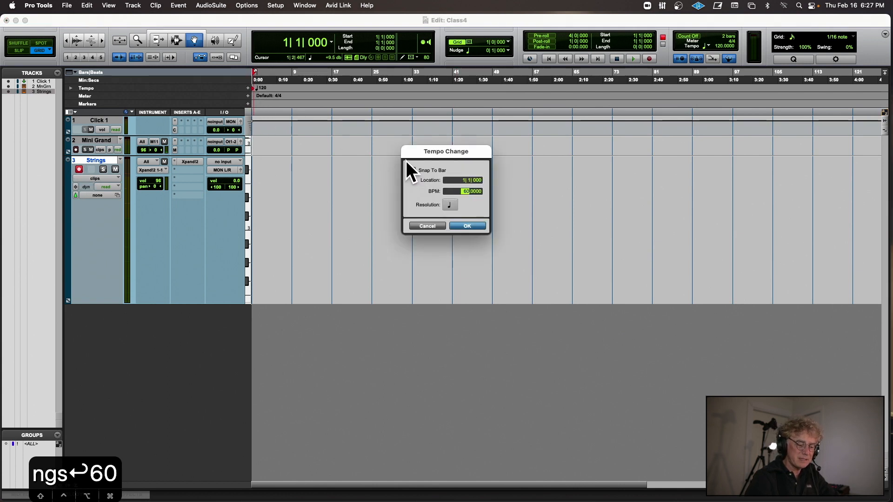
key("Return")
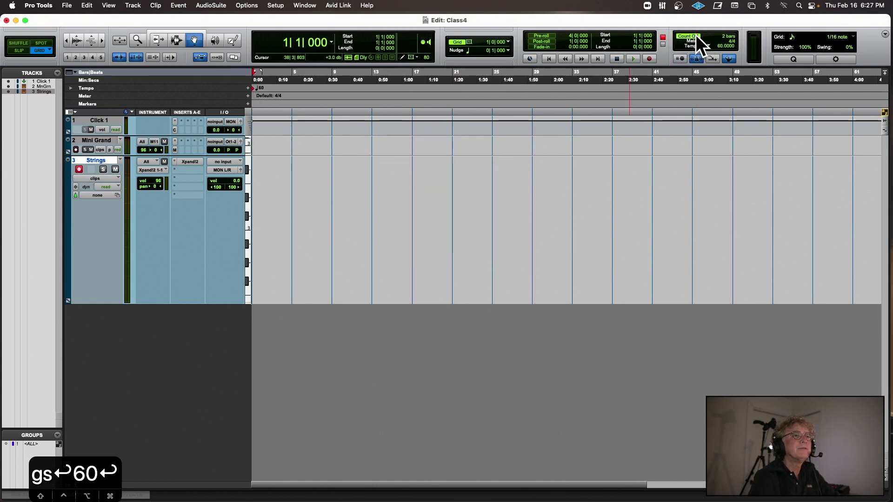
Set the recording countoff to 1 bar in the Click/Countoff Options
double_click(721, 36)
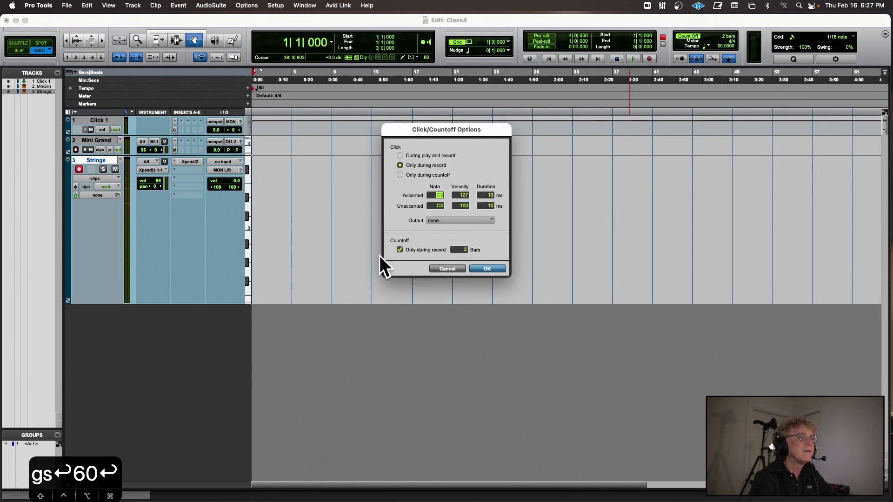
left_click(458, 249)
type("1")
key("Return")
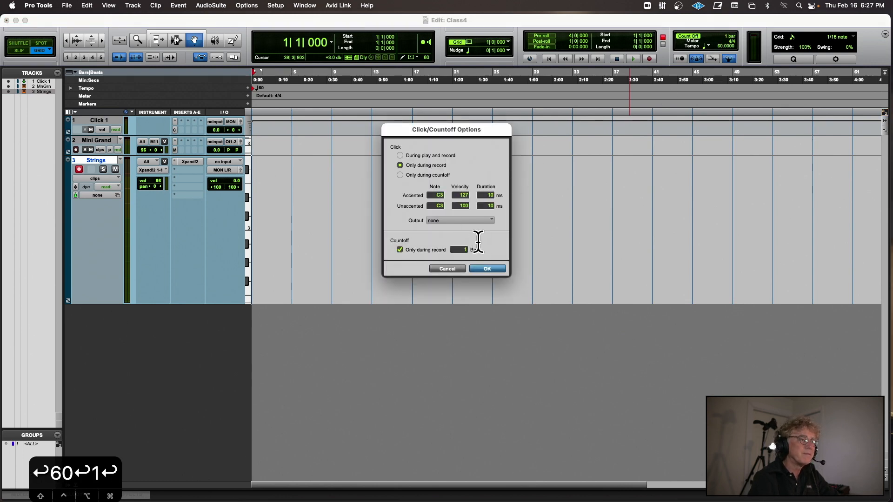
left_click(494, 268)
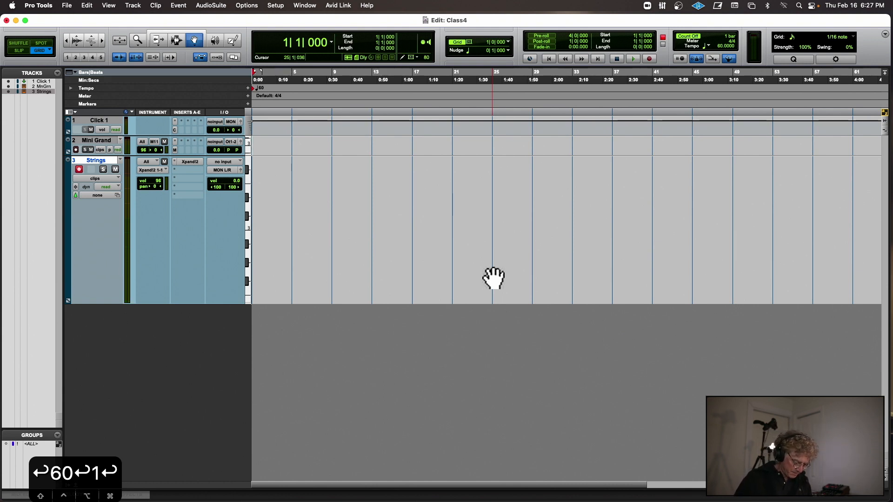
Record a sustained multi-voice string part about five bars long on the Strings track, starting at bar 1
key("3")
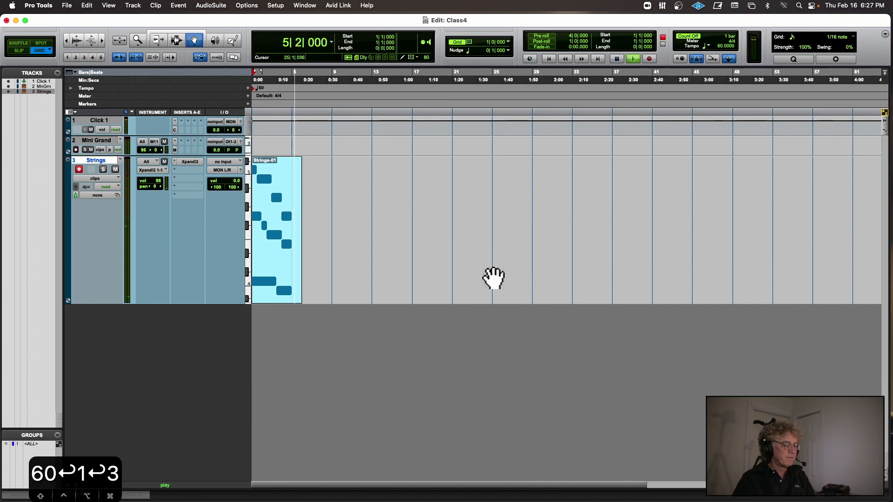
key("space")
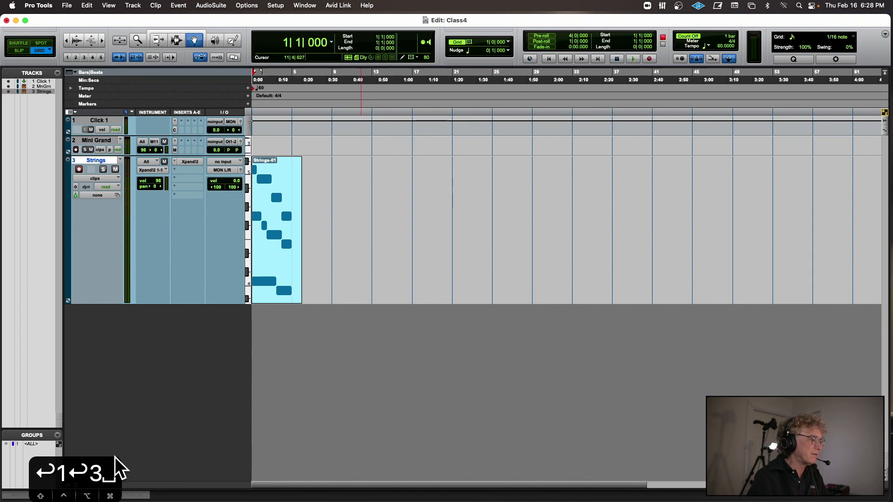
left_click_drag(116, 474, 790, 472)
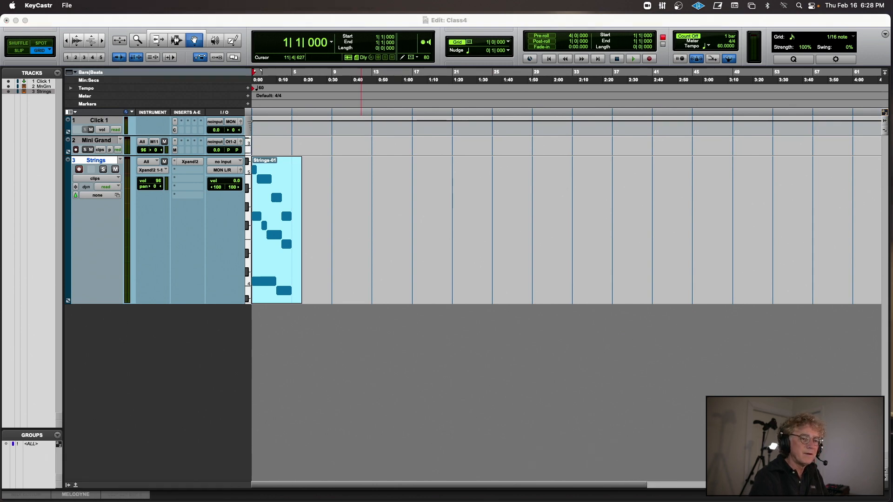
Open the Strings-01 clip in the MIDI Editor and trim the upper and middle voices' note edges to 1|3, 2|1, 2|3 and 3|1
double_click(263, 163)
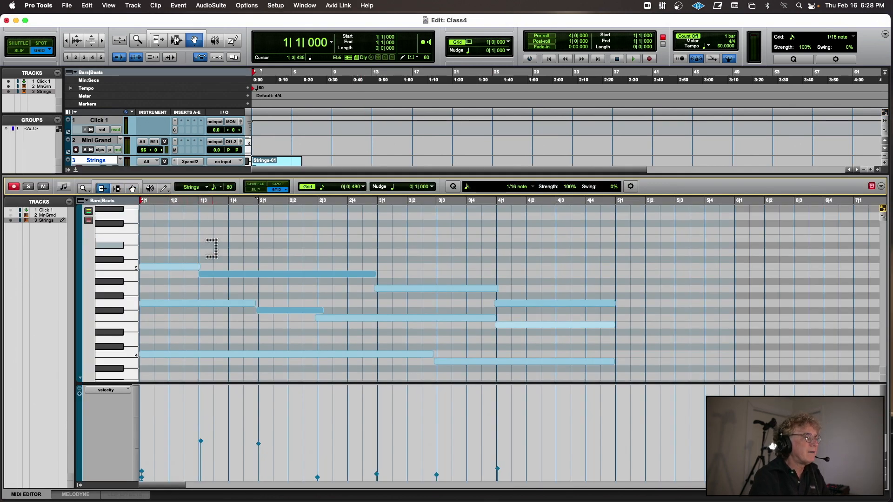
left_click_drag(199, 272, 378, 287)
left_click_drag(322, 311, 317, 312)
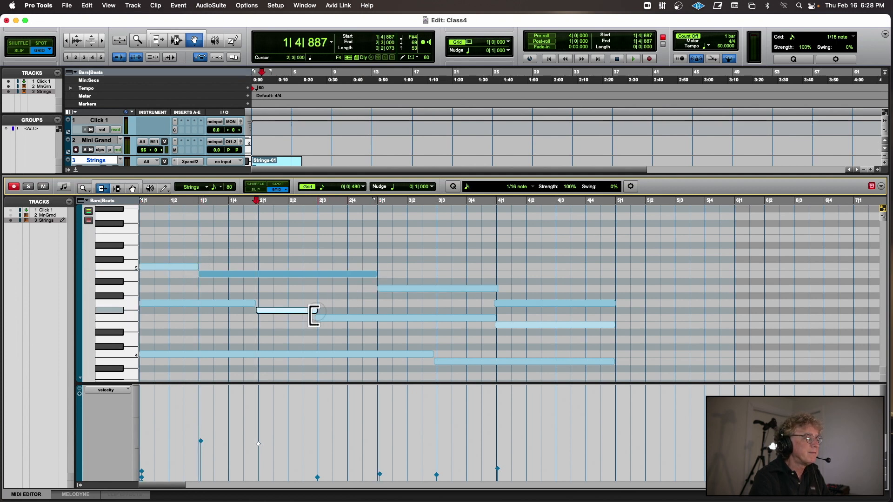
left_click(319, 319)
left_click(251, 304)
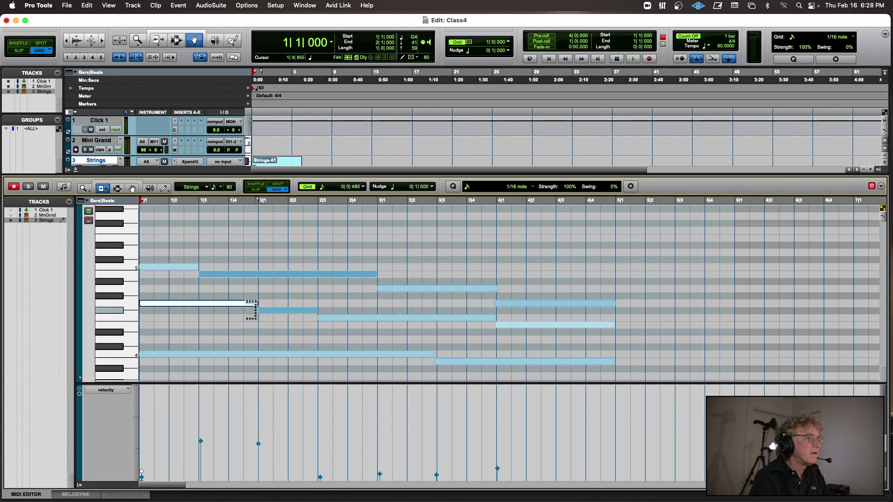
left_click_drag(256, 309, 258, 310)
Trim the lowest voice's two notes to meet at 3|3 and the upper voices' note edges to 4|1
left_click_drag(428, 354, 436, 356)
left_click(437, 363)
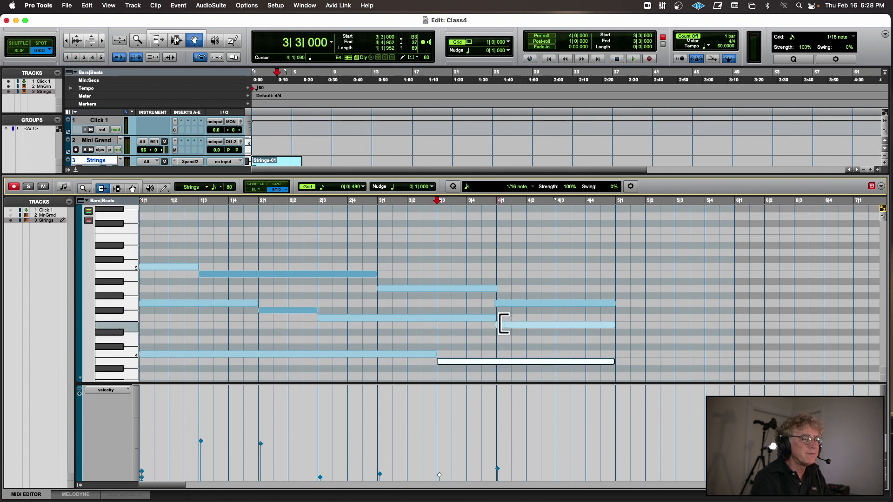
left_click(499, 324)
left_click(498, 303)
left_click(494, 289)
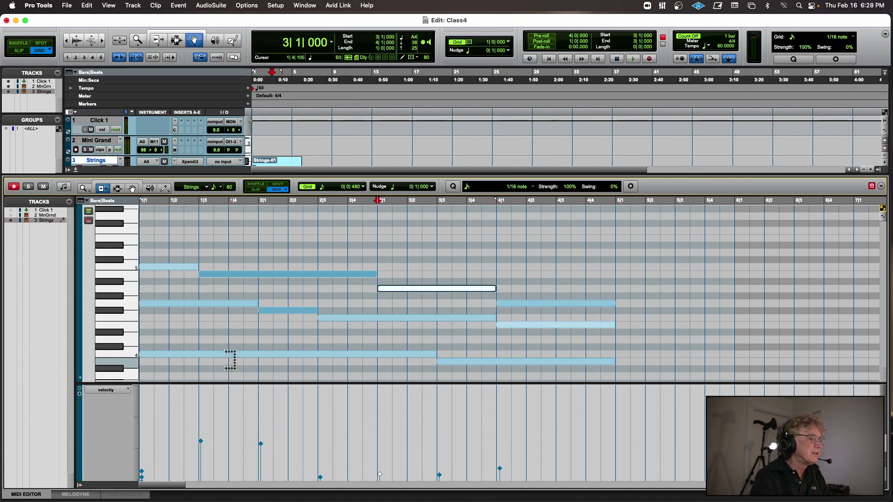
Play back the trimmed string part from the start of the session
key("Return")
key("space")
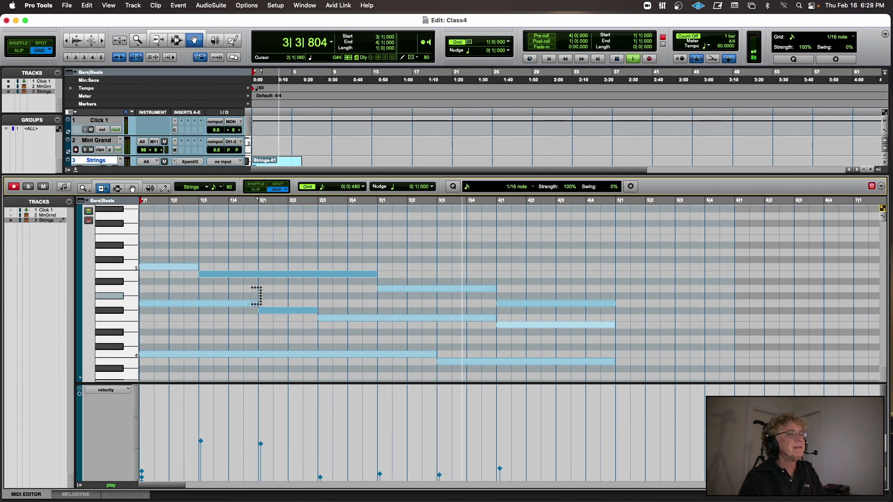
key("space")
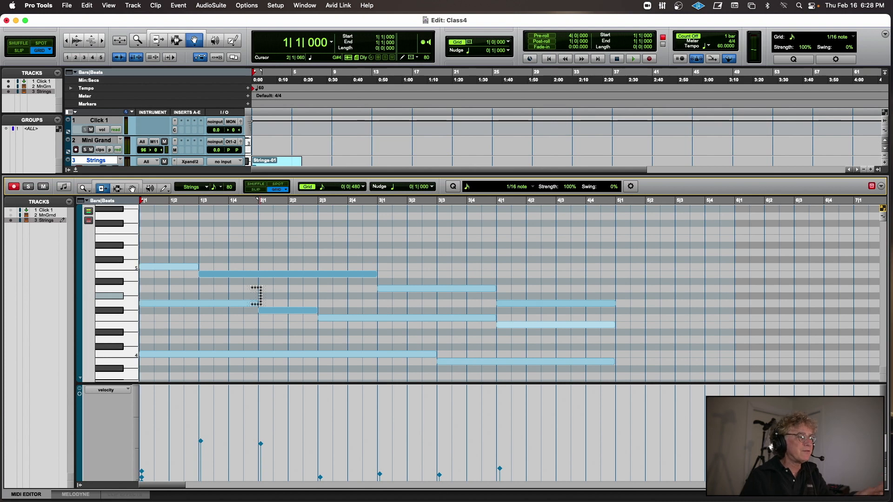
Set the Pencil tool to its Line shape and draw a level velocity line across all the string notes
left_click(133, 187)
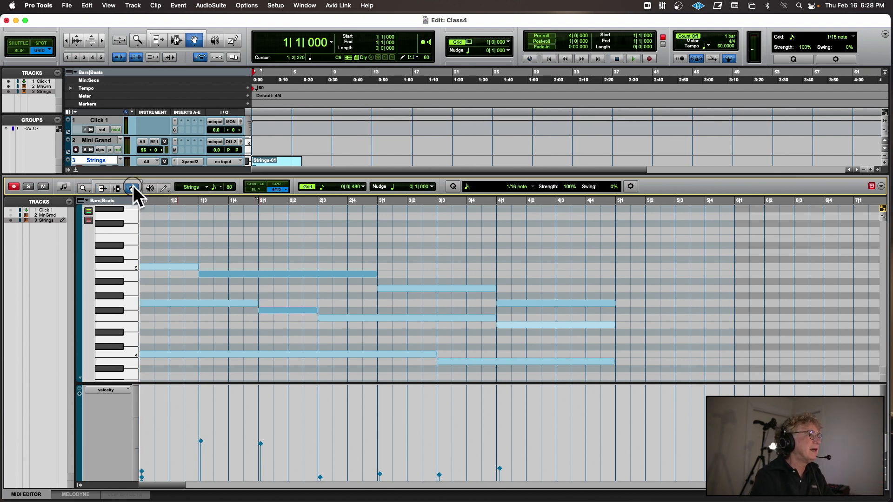
left_click(164, 186)
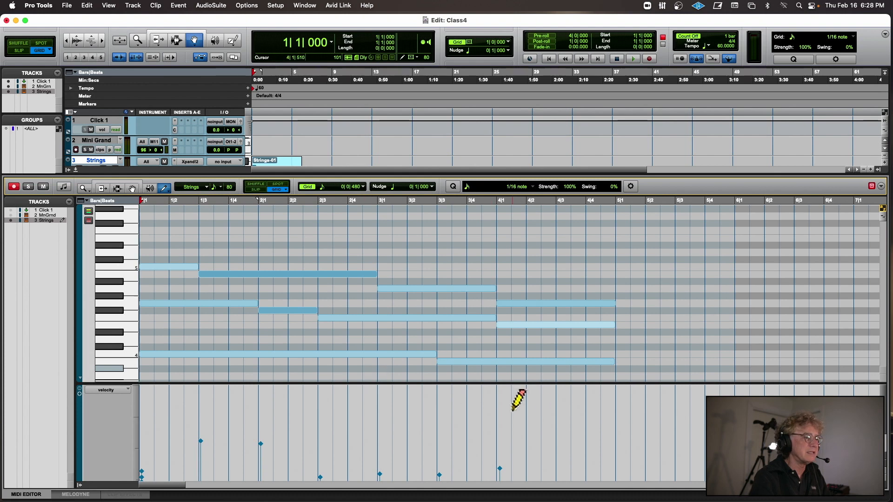
left_click(163, 187)
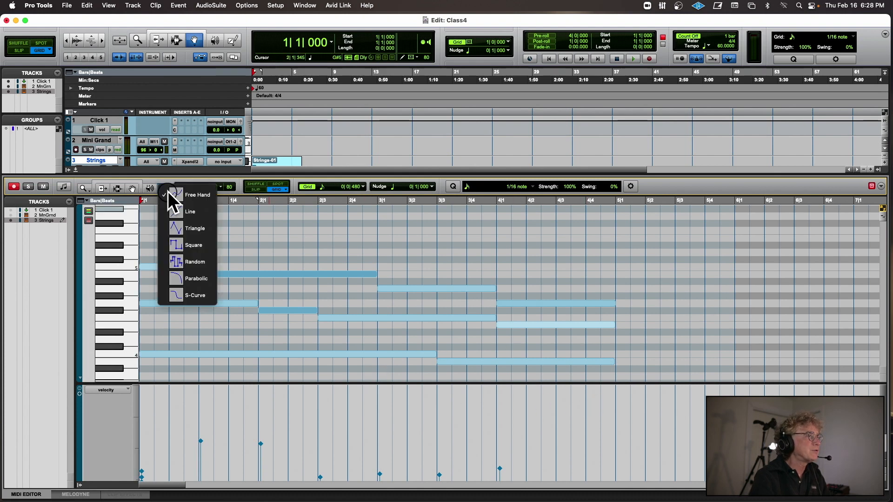
left_click(179, 211)
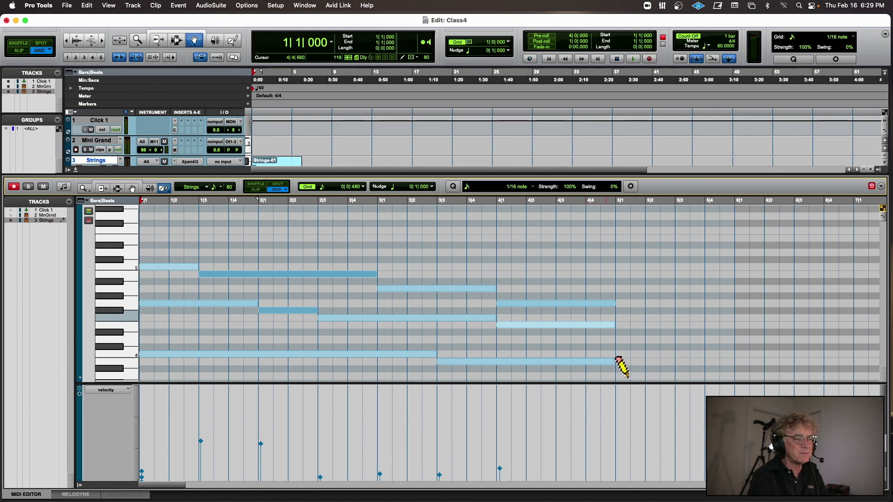
mouse_move(606, 439)
left_mouse_down()
mouse_move(433, 446)
mouse_move(119, 431)
left_mouse_up()
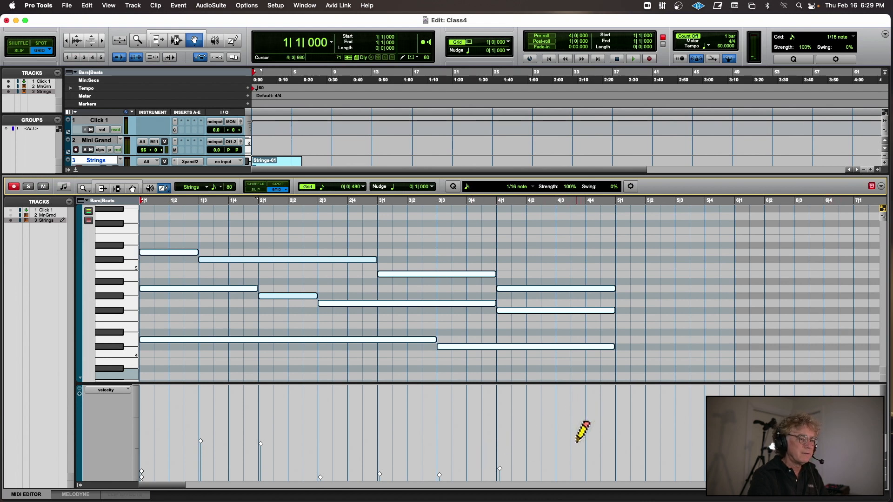
left_click_drag(544, 440, 122, 437)
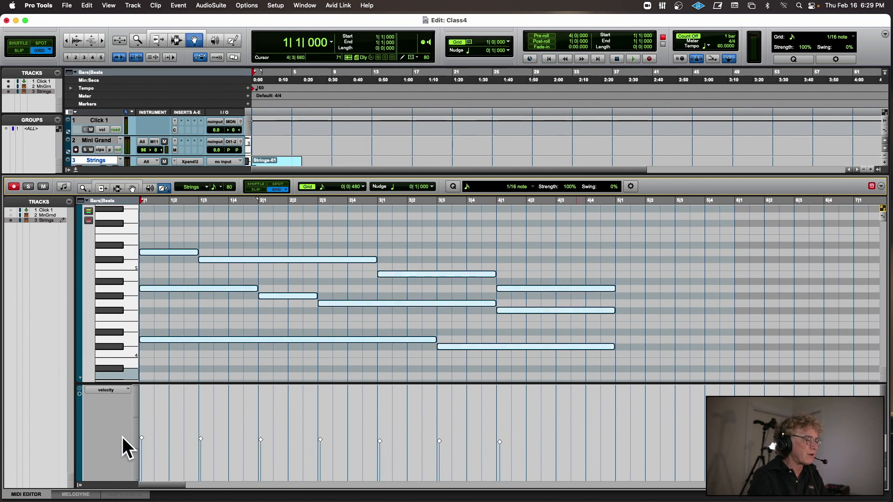
left_click(351, 205)
mouse_move(604, 427)
left_mouse_down()
mouse_move(156, 409)
mouse_move(128, 413)
mouse_move(127, 423)
left_mouse_up()
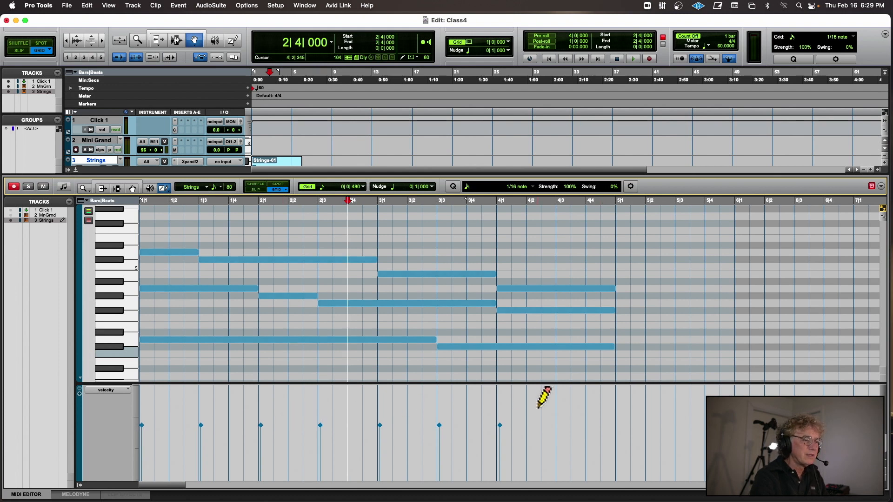
Draw a velocity ramp rising steadily from the first string notes to those at 4|1 and audition it from the session start
mouse_move(498, 415)
left_mouse_down()
mouse_move(233, 443)
mouse_move(211, 460)
mouse_move(128, 461)
left_mouse_up()
key("Return")
key("space")
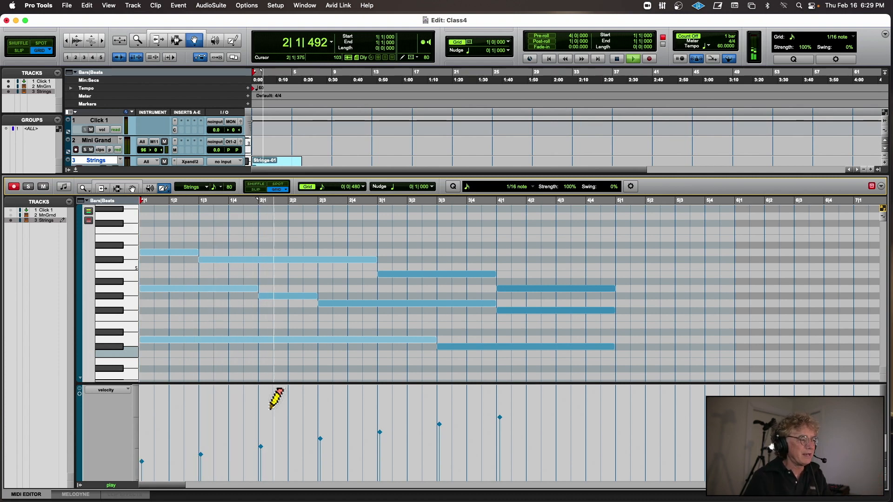
key("space")
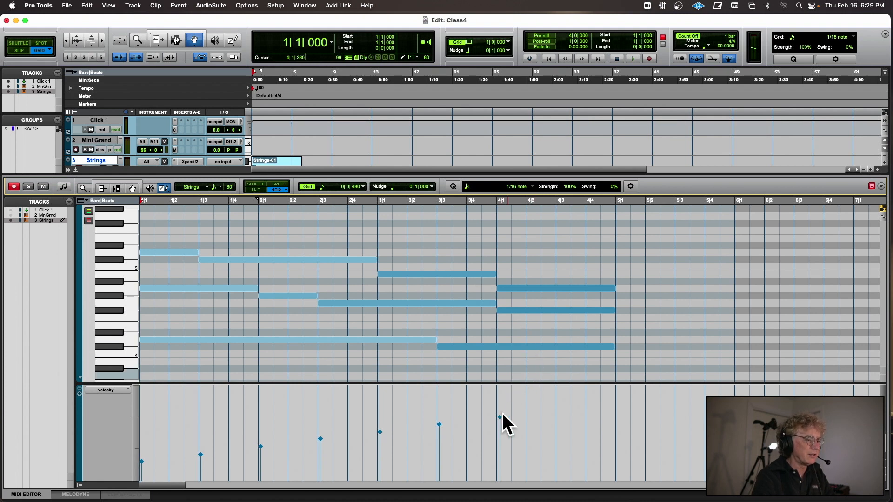
Redraw the string velocities as an almost level line that rises only slightly toward the notes at 4|1
left_click_drag(500, 419, 93, 422)
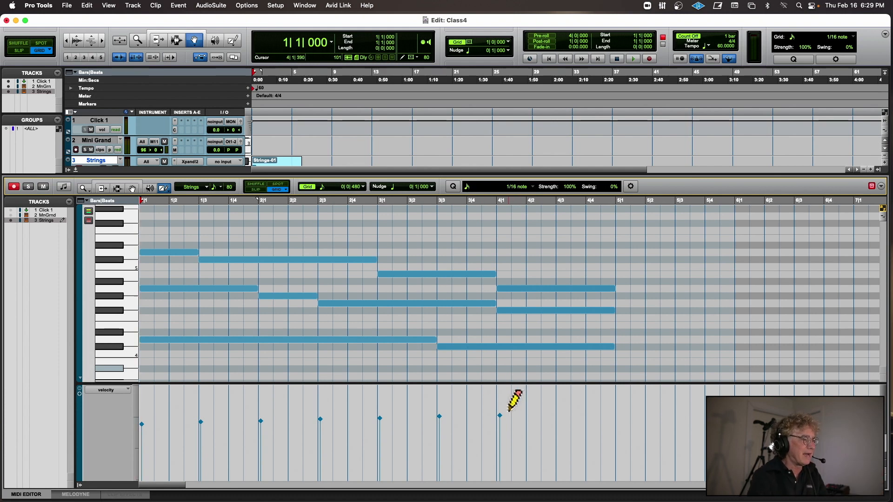
scroll(325, 402, "right", 1)
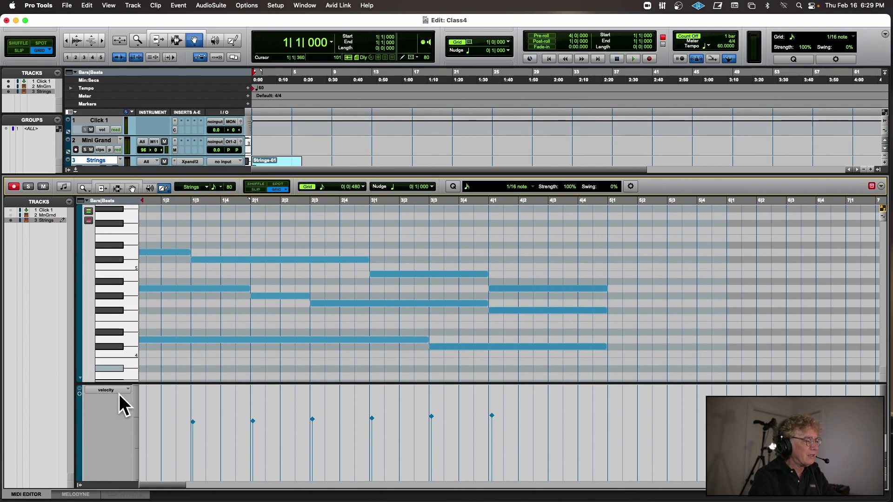
scroll(110, 387, "left", 1)
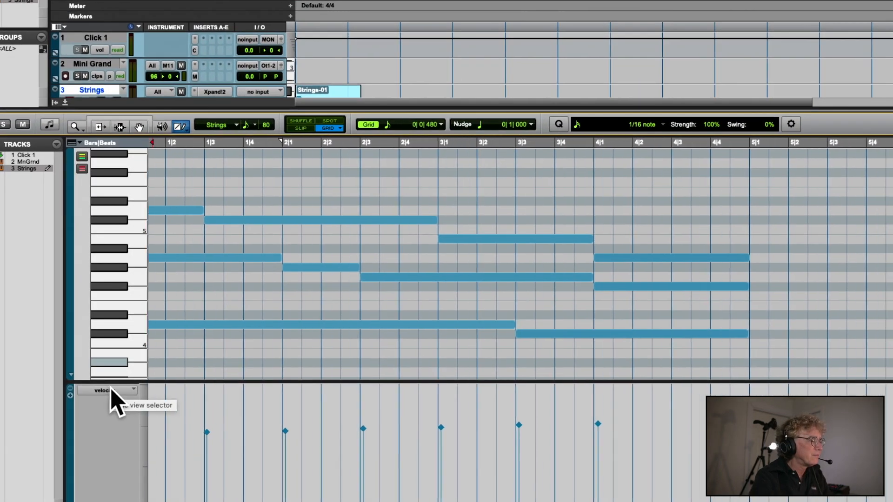
Switch the controller lane below the string notes from velocity to expression (11)
left_click(110, 391)
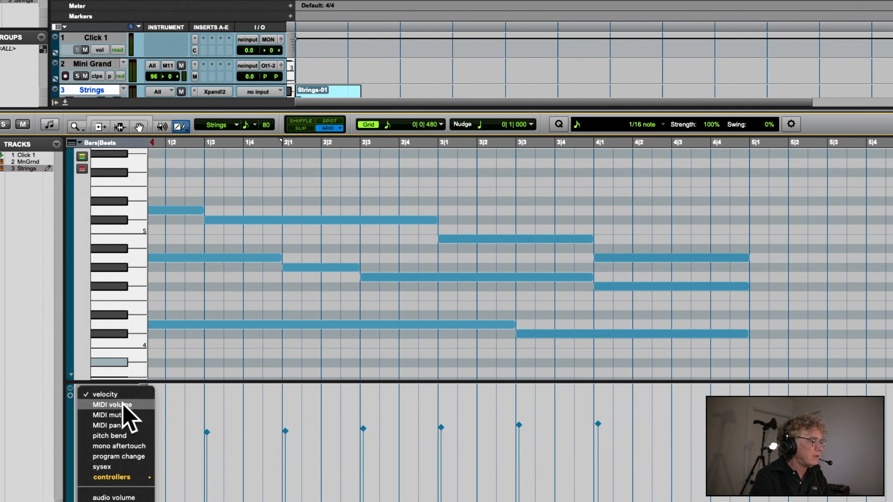
mouse_move(136, 474)
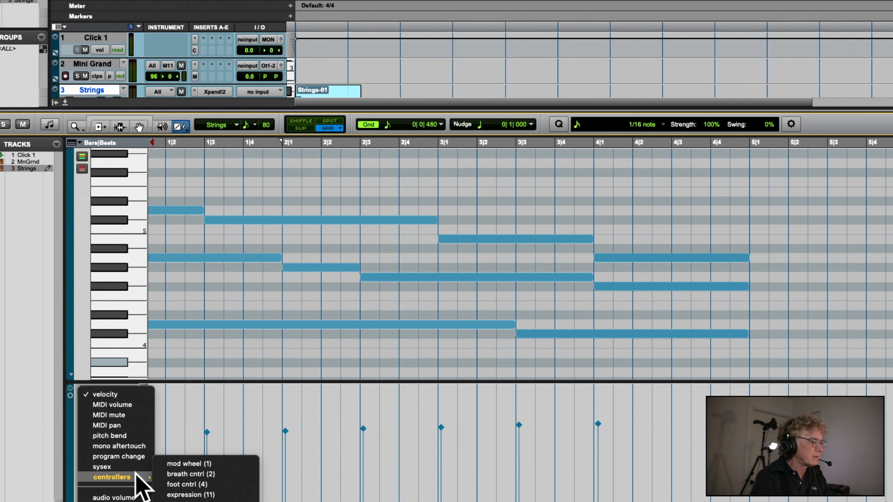
left_click(215, 495)
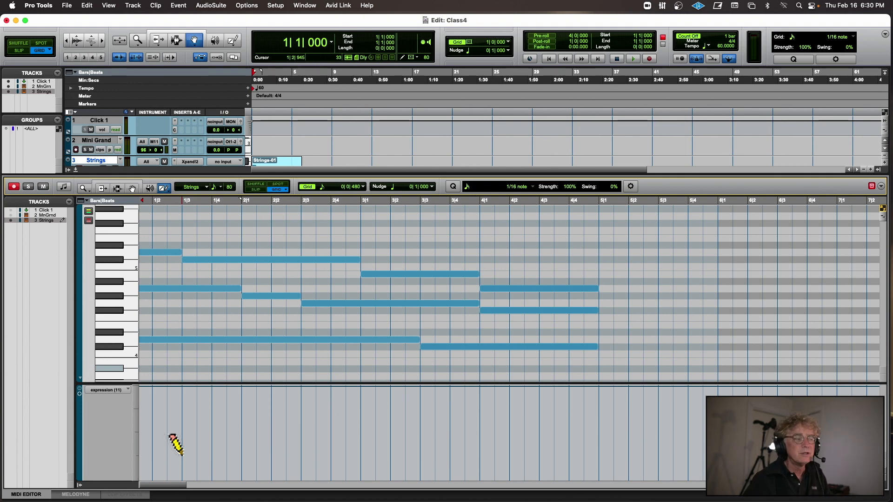
left_click(109, 390)
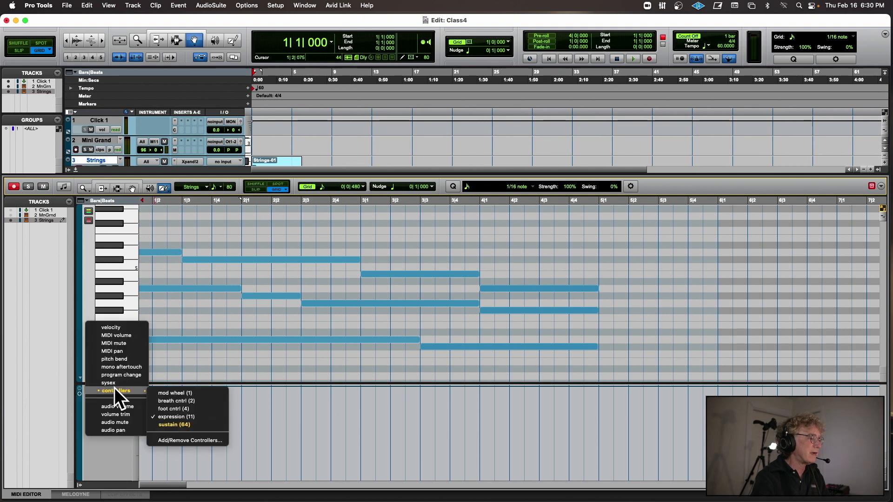
left_click(262, 405)
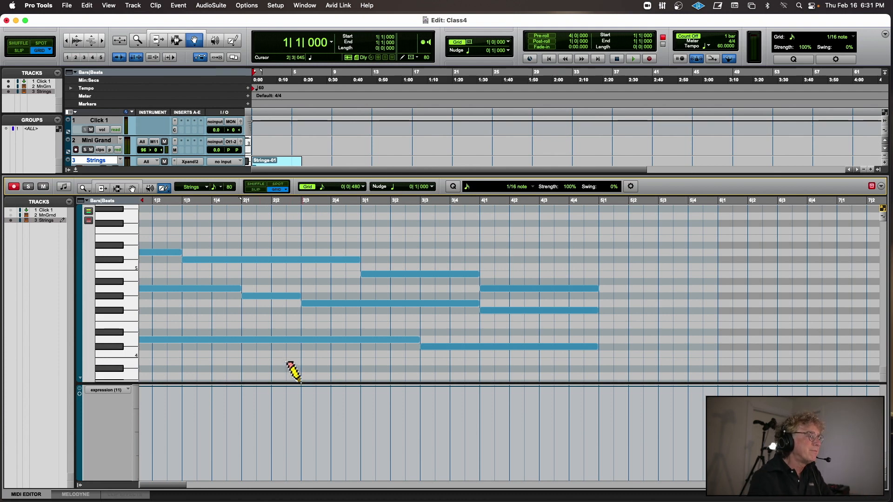
Draw a straight expression ramp rising from the minimum at about 1|3 to near maximum at 4|3, and play it back
scroll(309, 385, "left", 2)
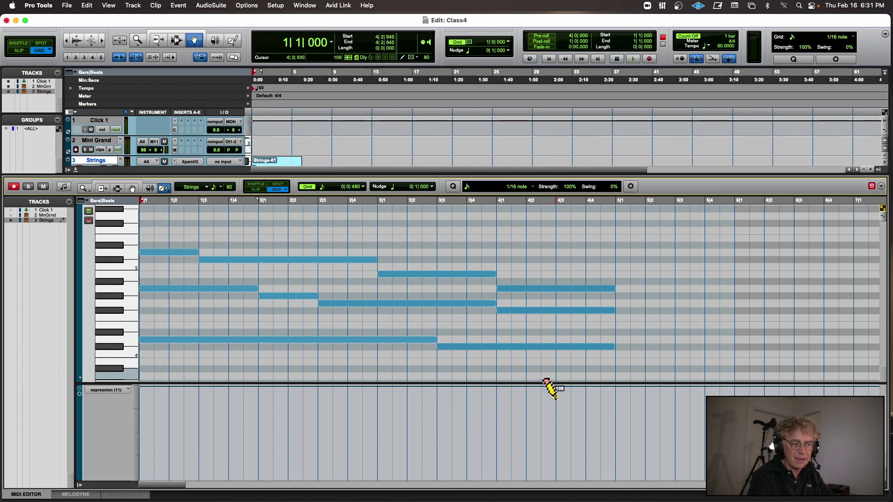
mouse_move(554, 399)
left_mouse_down()
mouse_move(232, 442)
mouse_move(140, 440)
mouse_move(129, 465)
left_mouse_up()
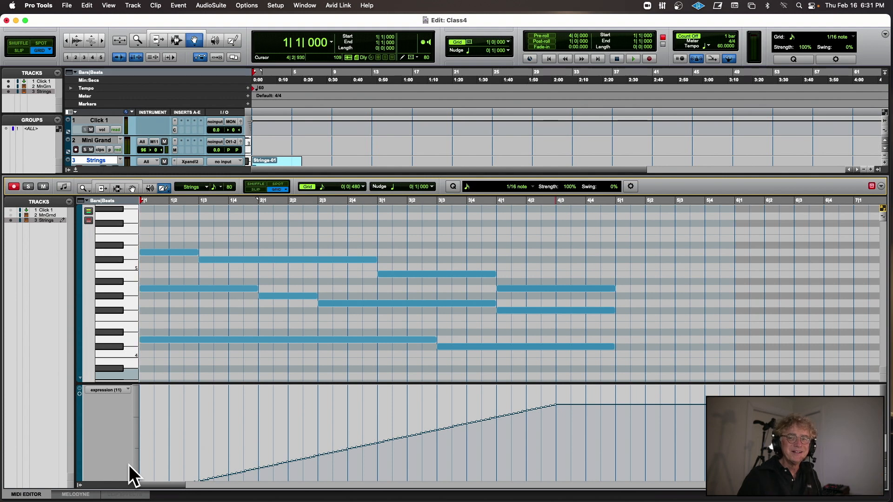
key("space")
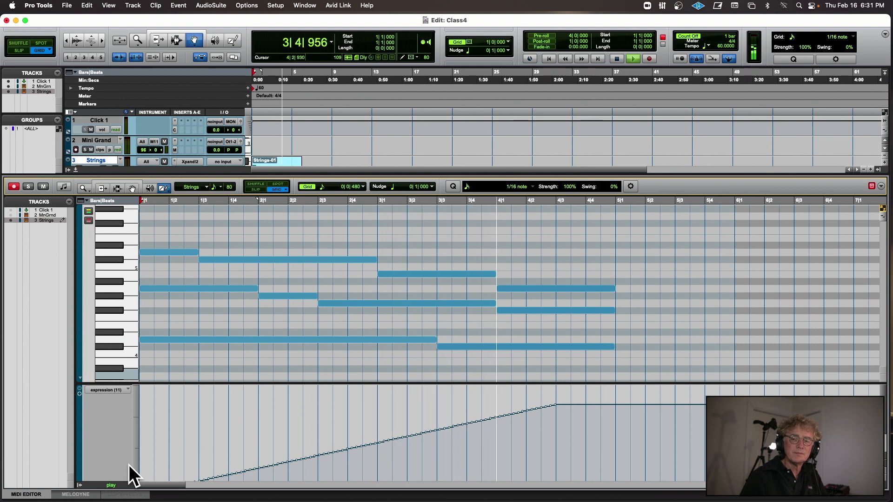
key("space")
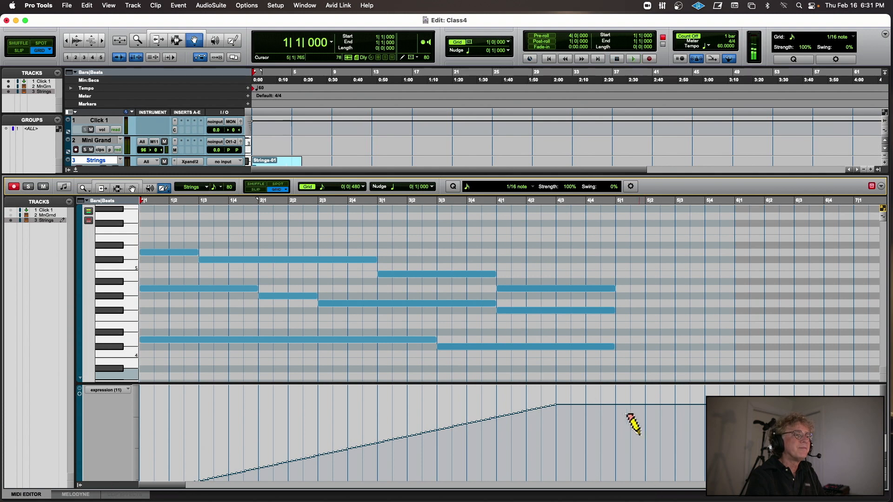
Draw a falling expression line from the peak at 4|3 to just past 5|1, and play it back from 3|4|480
mouse_move(557, 405)
left_mouse_down()
mouse_move(619, 437)
mouse_move(629, 455)
left_mouse_up()
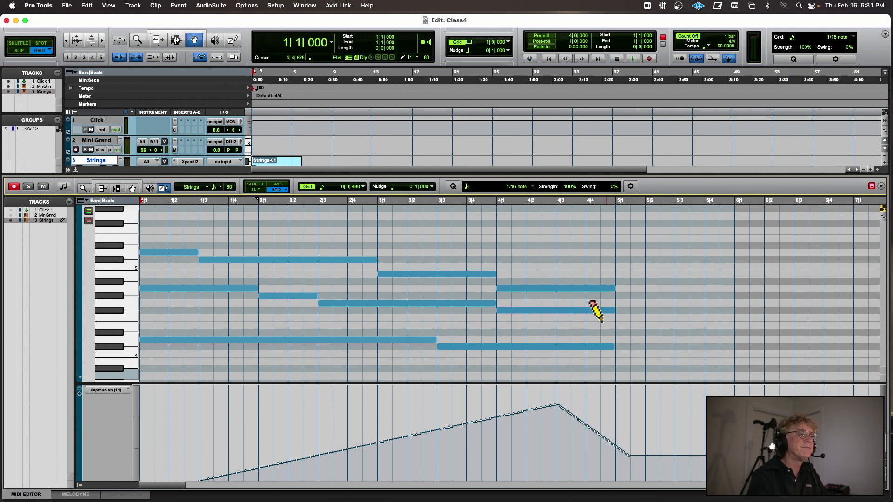
left_click(489, 207)
key("space")
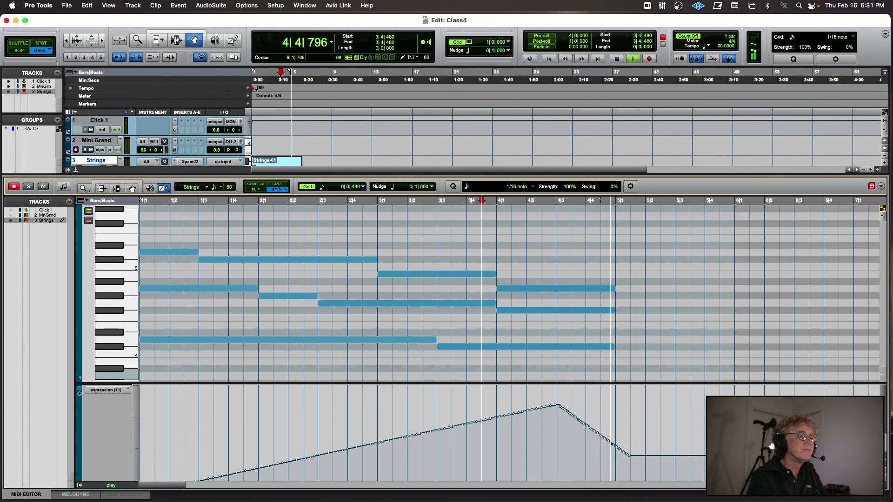
key("space")
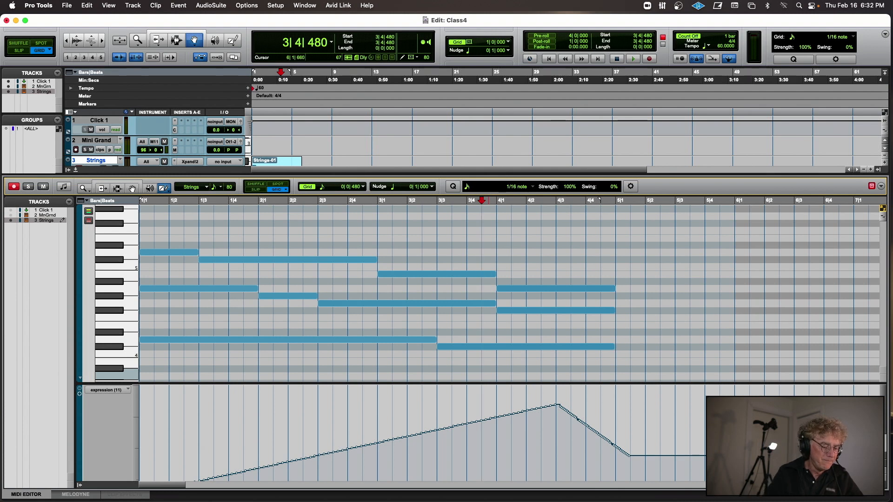
Play the whole string part from the session start to hear the expression rise and fall
key("Return")
key("space")
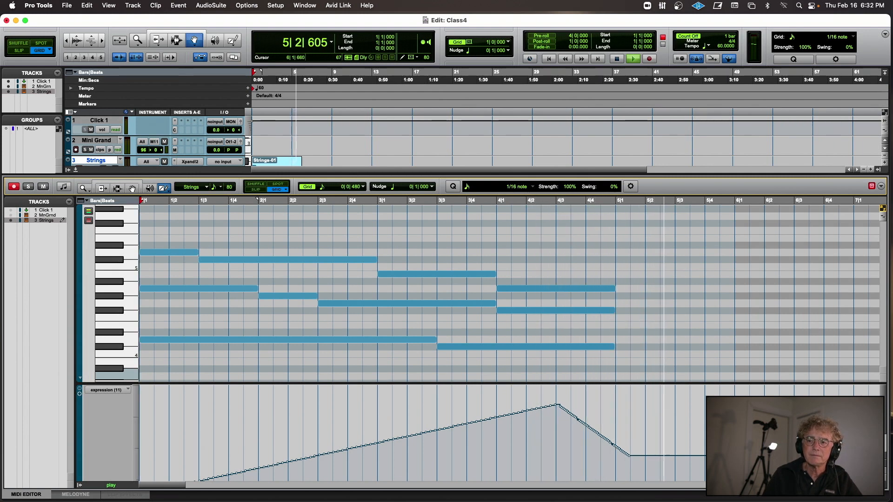
key("space")
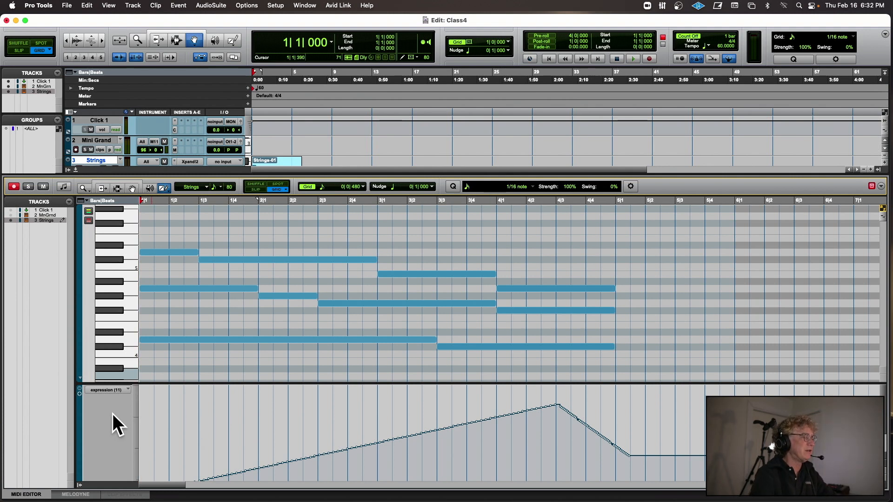
Show the MIDI pan lane, draw a straight pan sweep from full left at 1|1 to full right near 4|1, and play it back
left_click(111, 389)
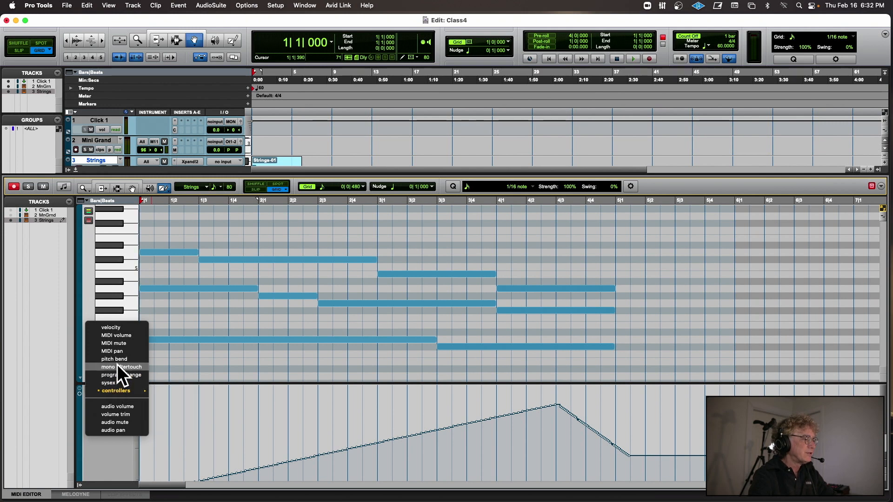
left_click(124, 351)
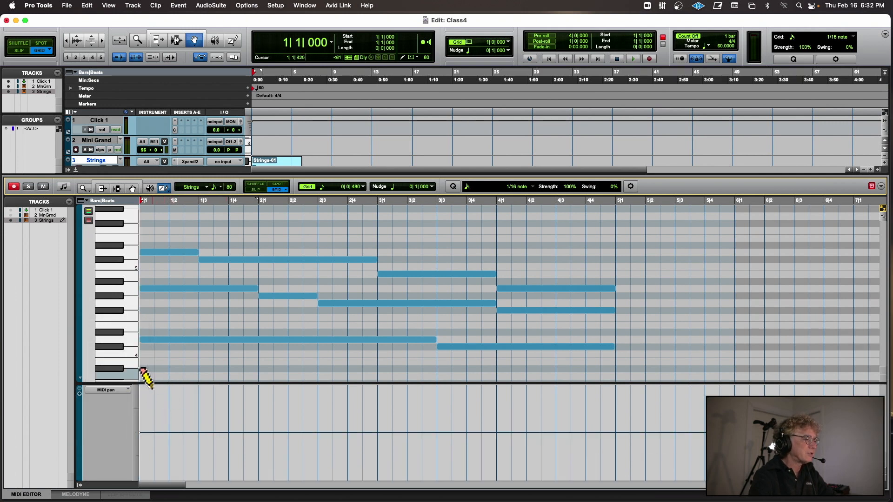
left_click_drag(141, 386, 494, 479)
key("space")
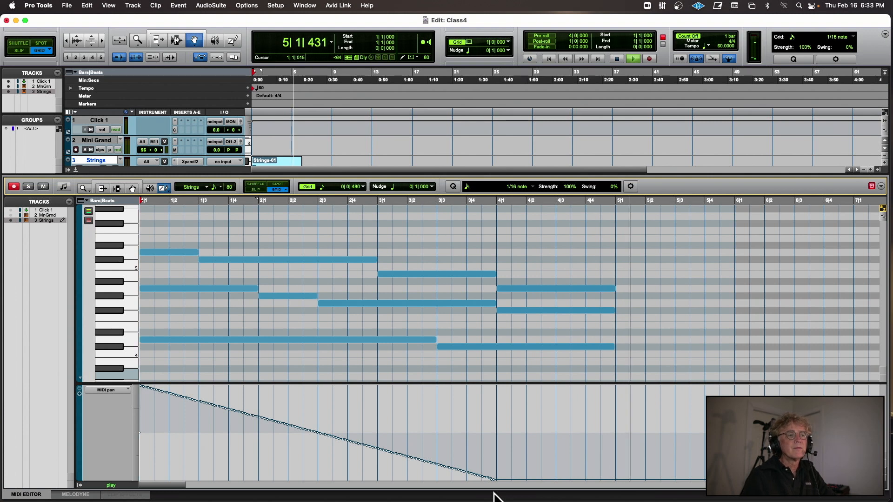
key("space")
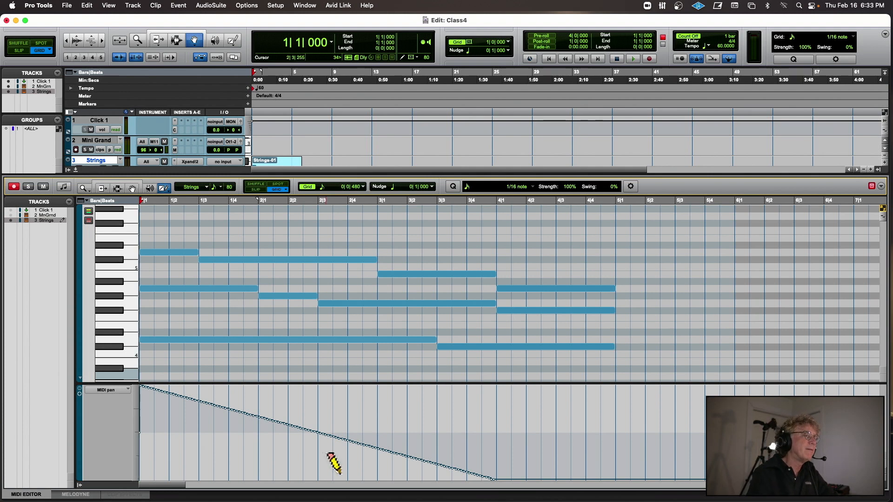
Switch the controller lane of the Strings track from MIDI pan to pitch bend
left_click(114, 389)
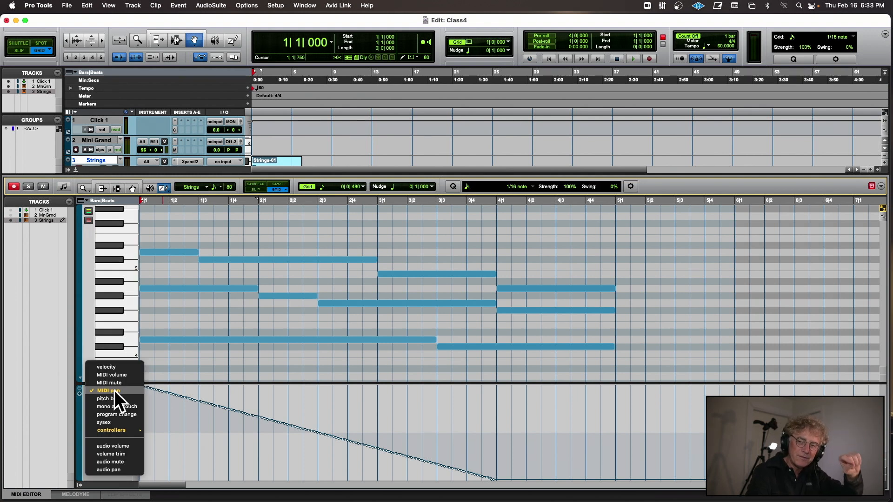
left_click(188, 400)
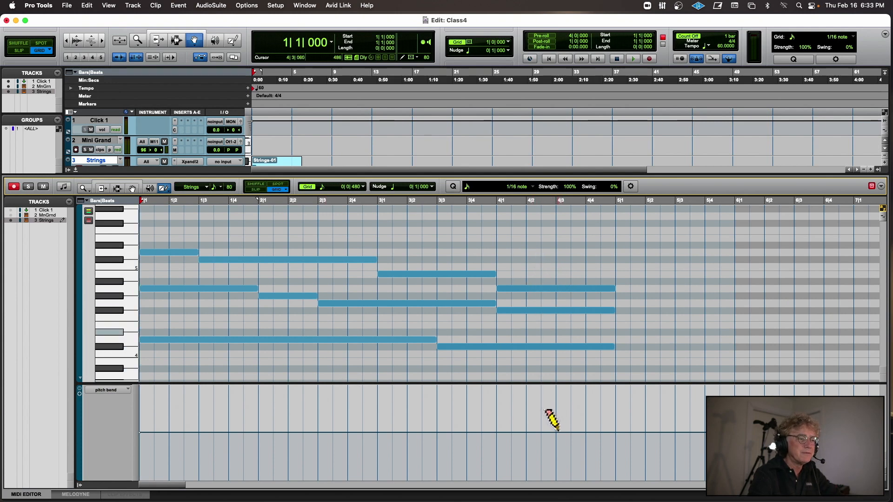
left_click(96, 391)
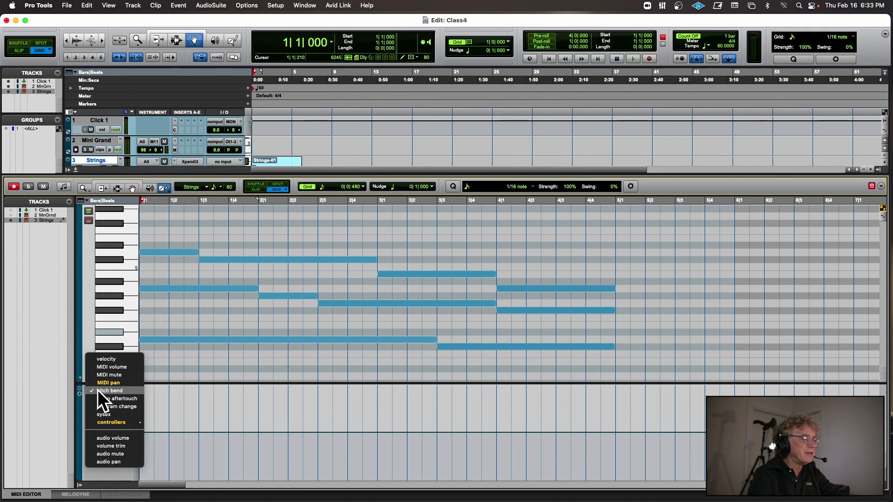
left_click(97, 390)
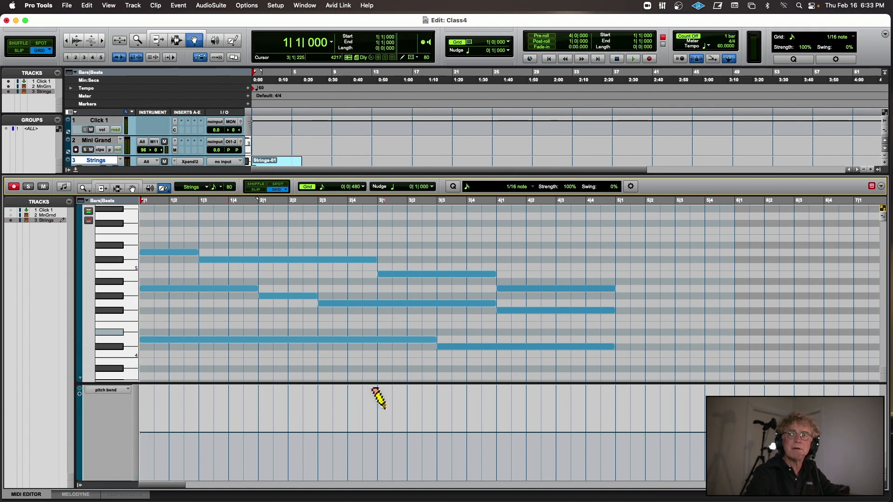
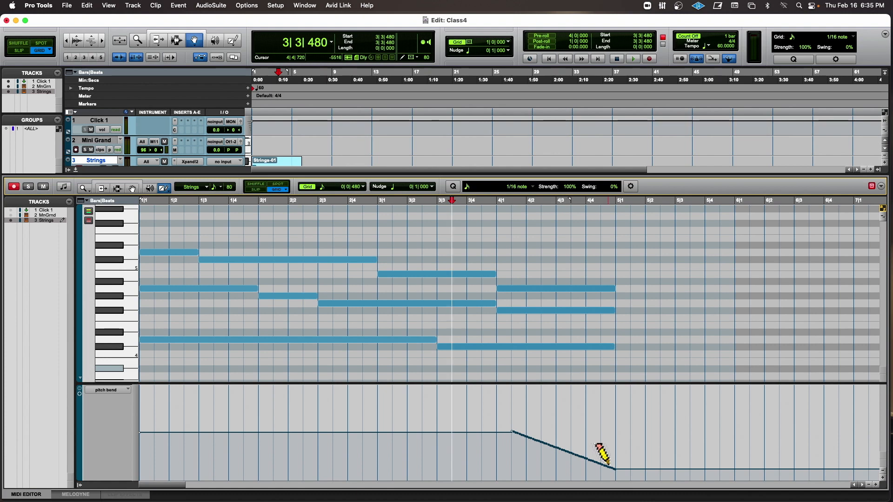
Play the string part from 3|3|480 to hear the falling pitch bend, and undo the pitch bend line
key("space")
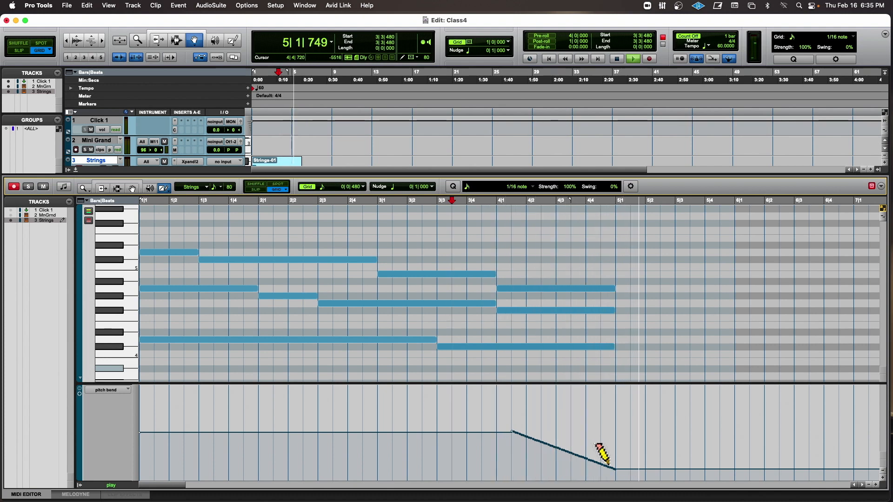
key("space")
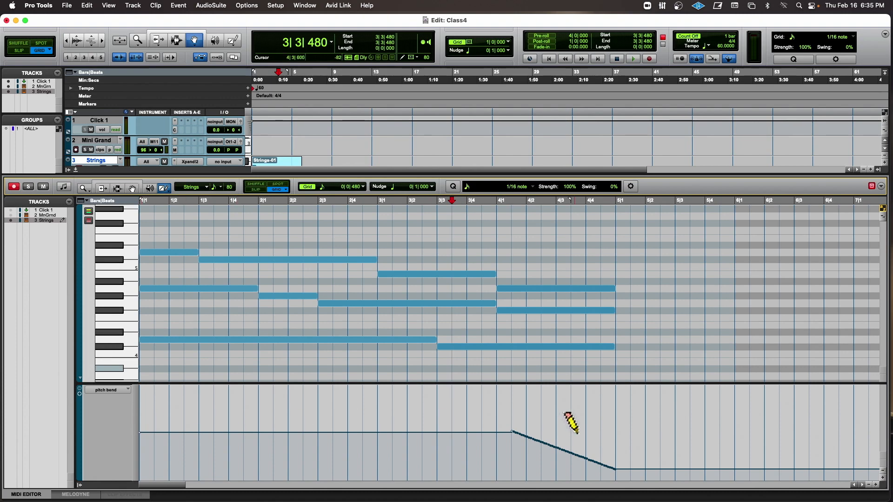
key("super+z")
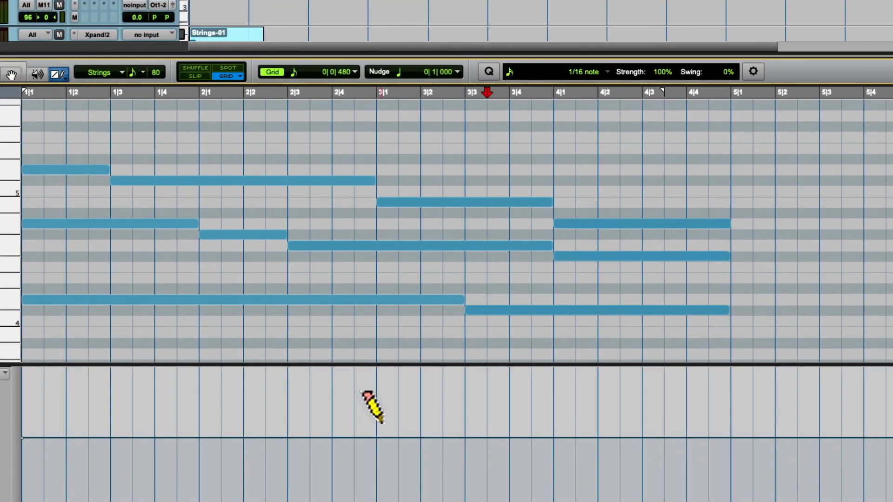
Try a pitch bend rising from 0 to the maximum between about 3|1|480 and 3|2|480, and undo it
left_click(394, 437)
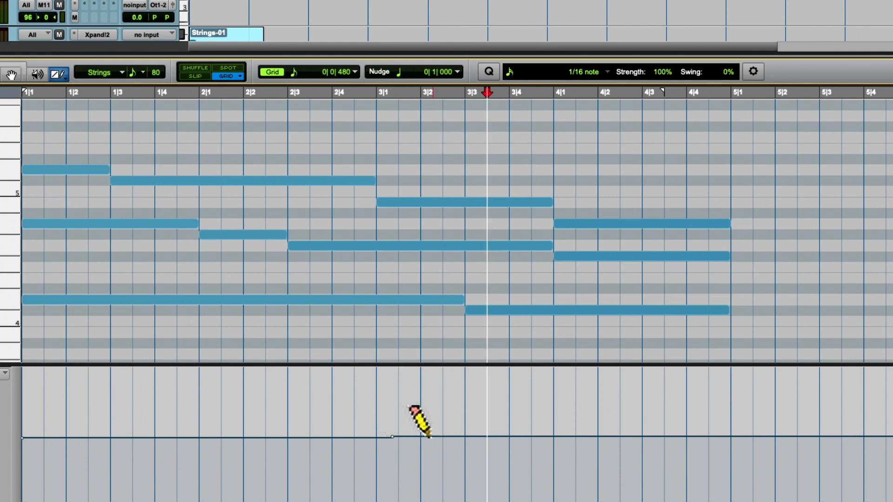
left_click(402, 437, "alt")
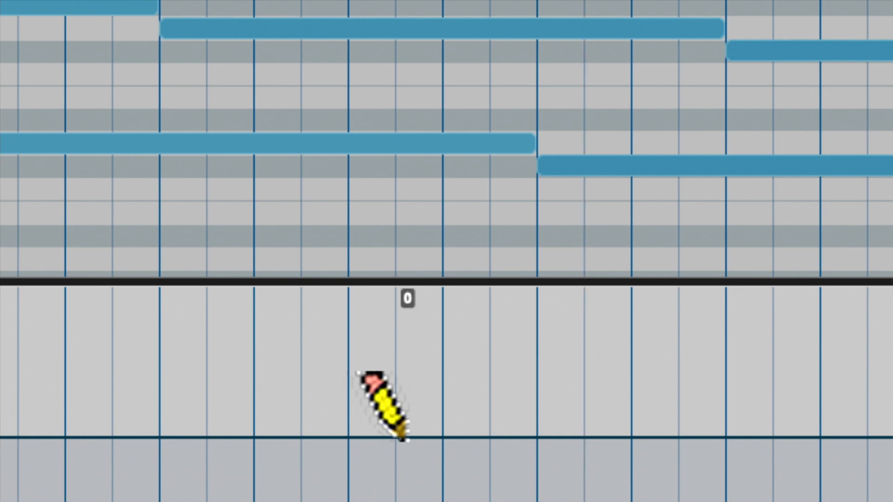
mouse_move(404, 439)
left_mouse_down()
mouse_move(458, 470)
mouse_move(462, 398)
mouse_move(494, 263)
left_mouse_up()
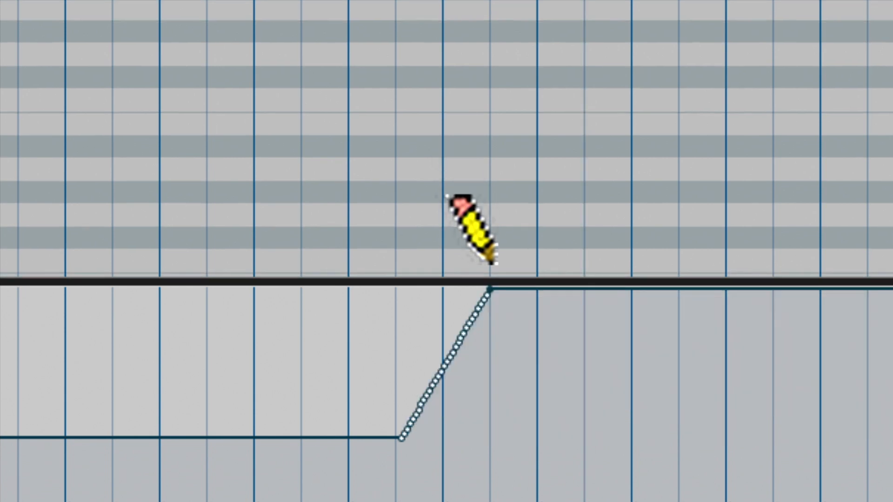
key("ctrl+z")
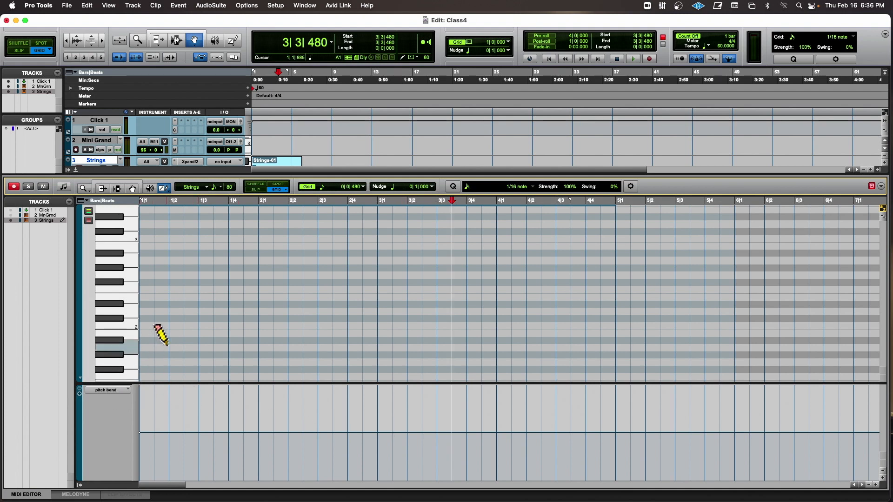
Open the Strings track's Xpand!2 instrument and set Part A's pitch bend range to 12
left_click(191, 161)
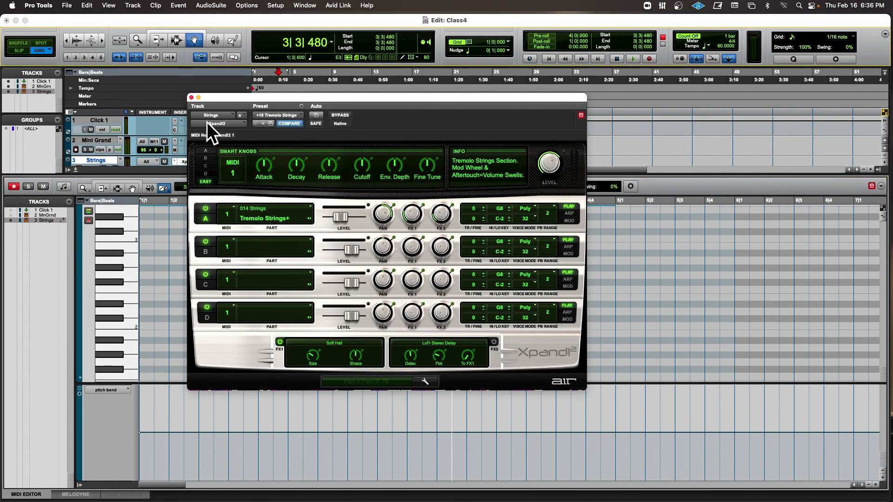
left_click(191, 97)
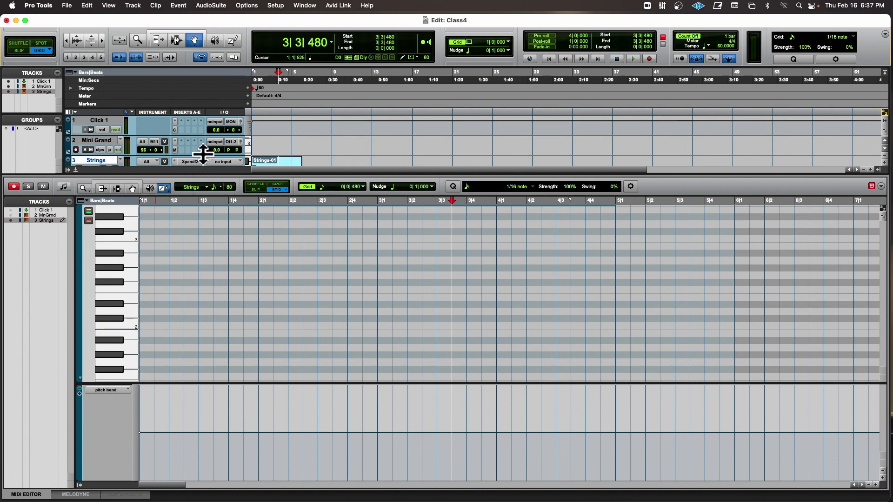
left_click(188, 161)
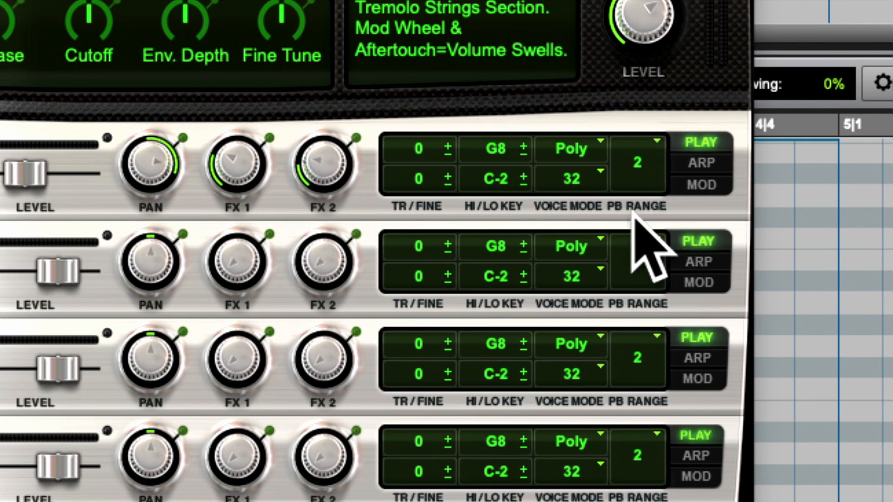
left_click(642, 160)
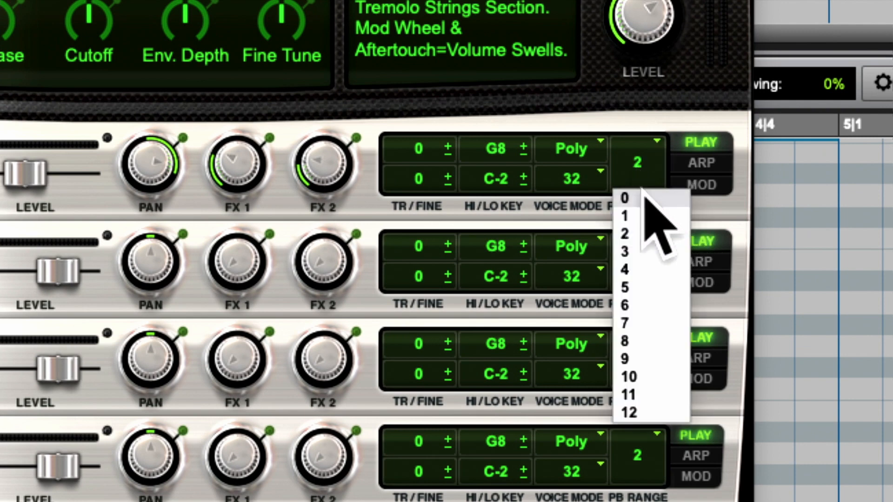
left_click(641, 412)
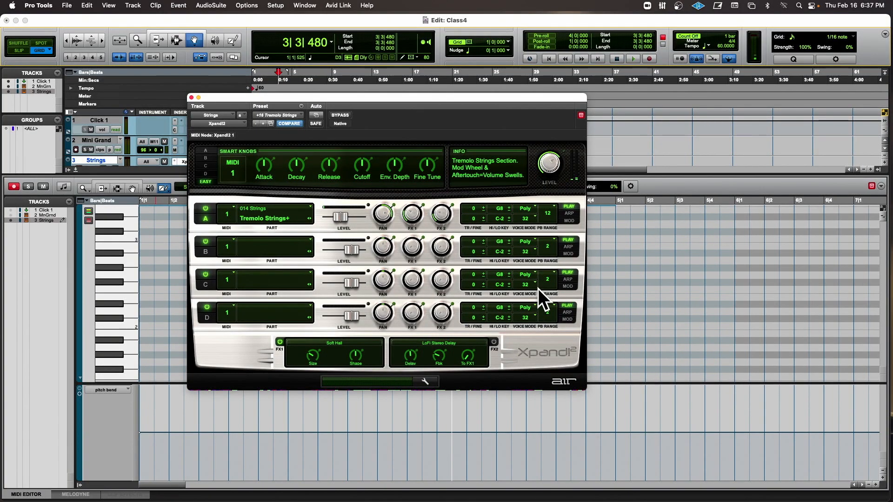
Try a pitch bend range of 3 on Part A, set it back to 2, and close the Xpand!2 window
left_click(546, 212)
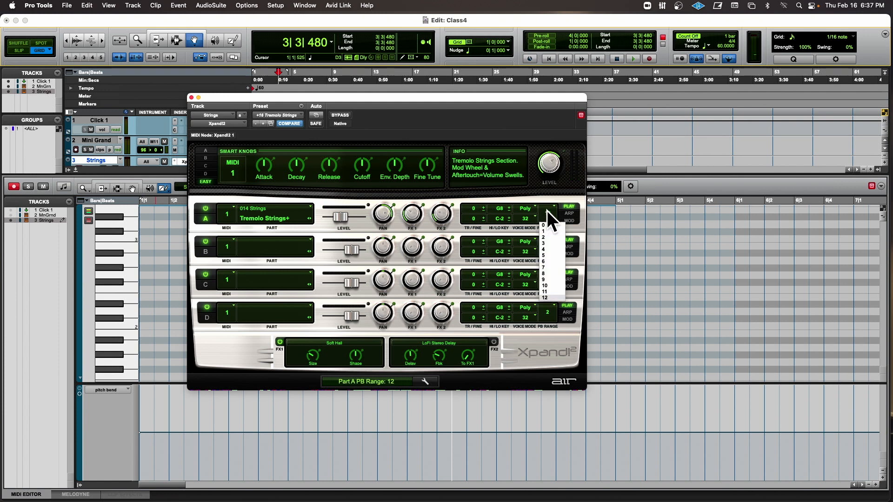
left_click(546, 242)
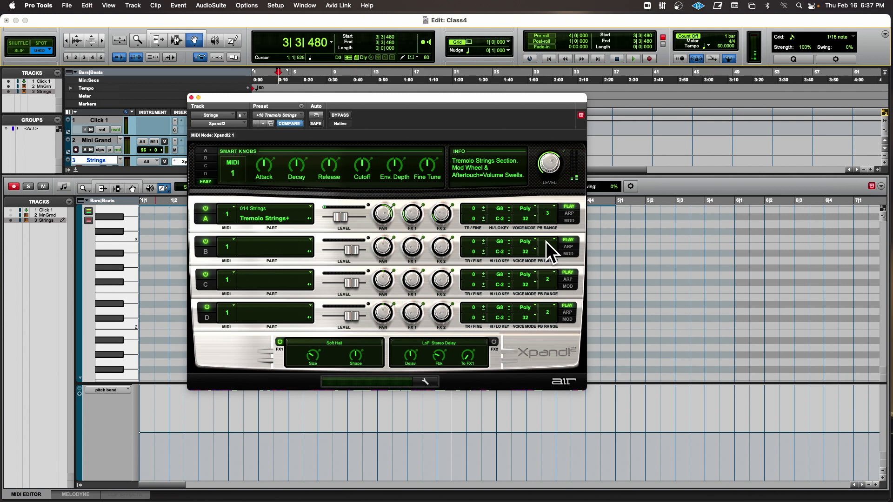
left_click(546, 213)
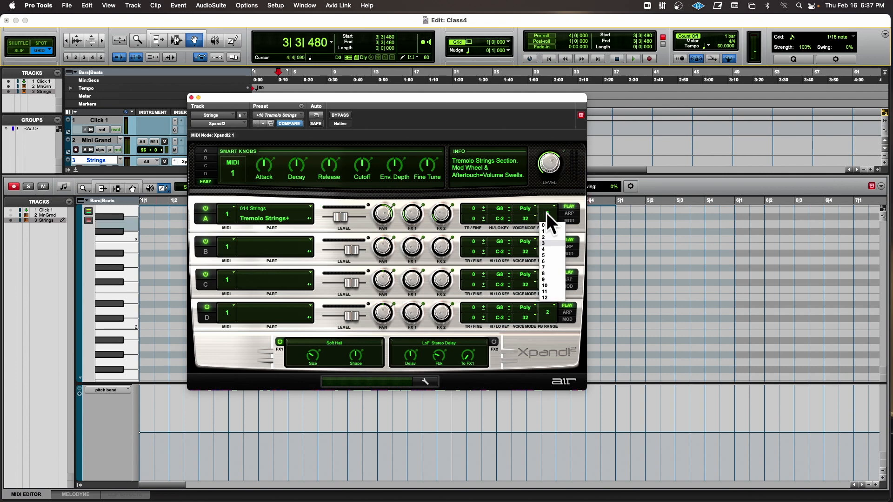
left_click(543, 237)
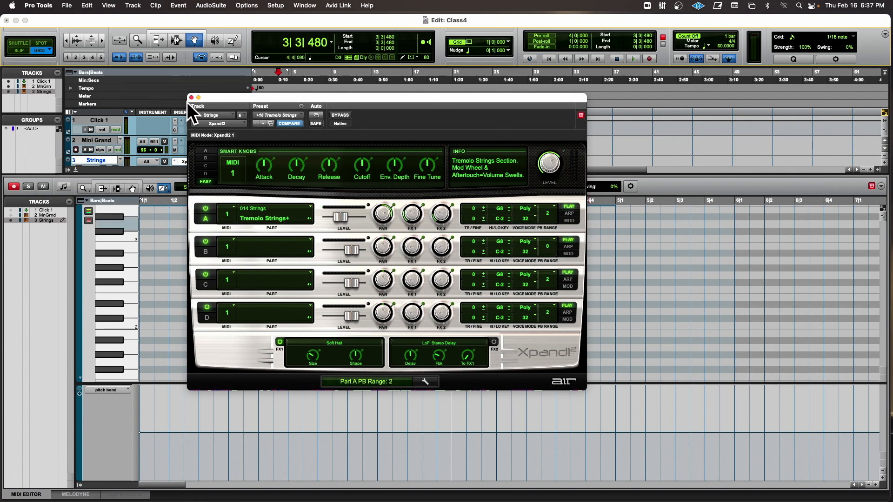
left_click_drag(192, 99, 239, 121)
left_click(239, 120)
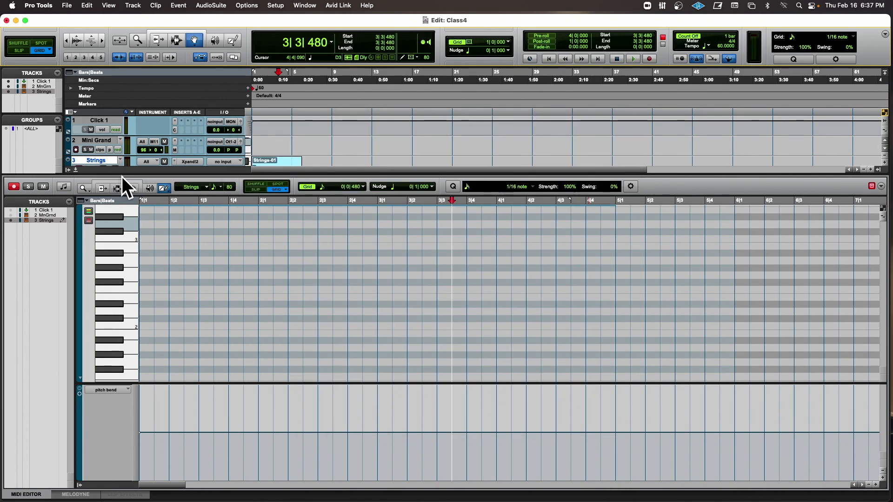
Enlarge the track area above the MIDI Editor and delete the Strings-01 clip from the Strings track
left_click_drag(148, 175, 153, 258)
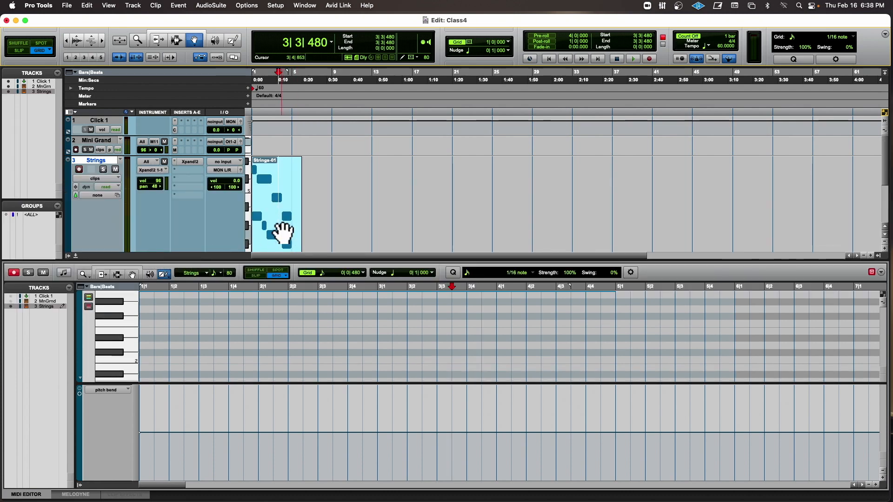
left_click(283, 231)
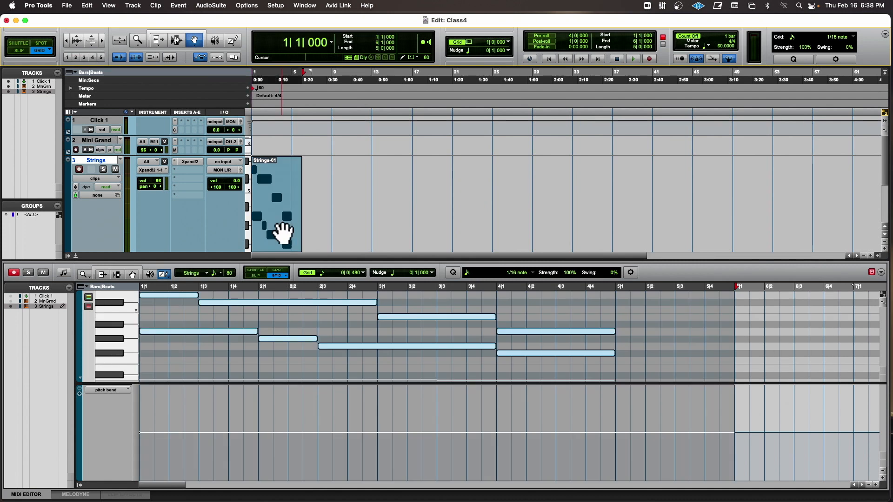
key("Delete")
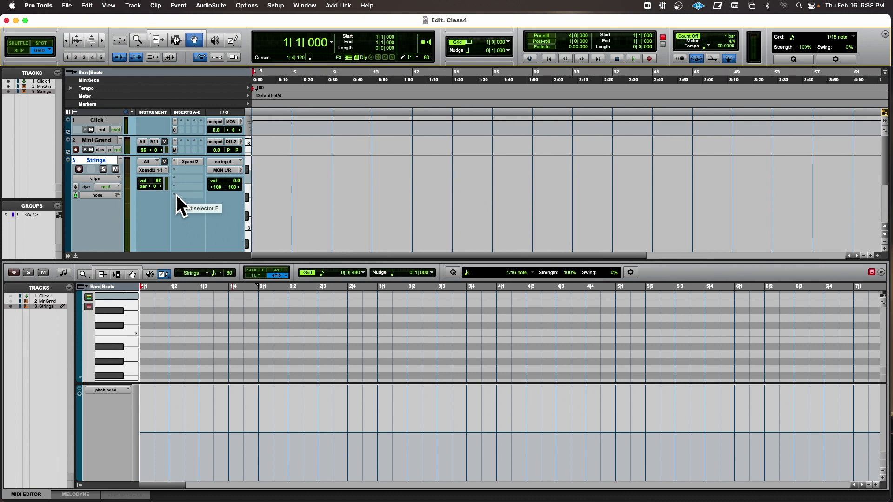
Show the Mini Grand track in the MIDI Editor and record a chordal piano part from 1|1 into bar 6
left_click(11, 301)
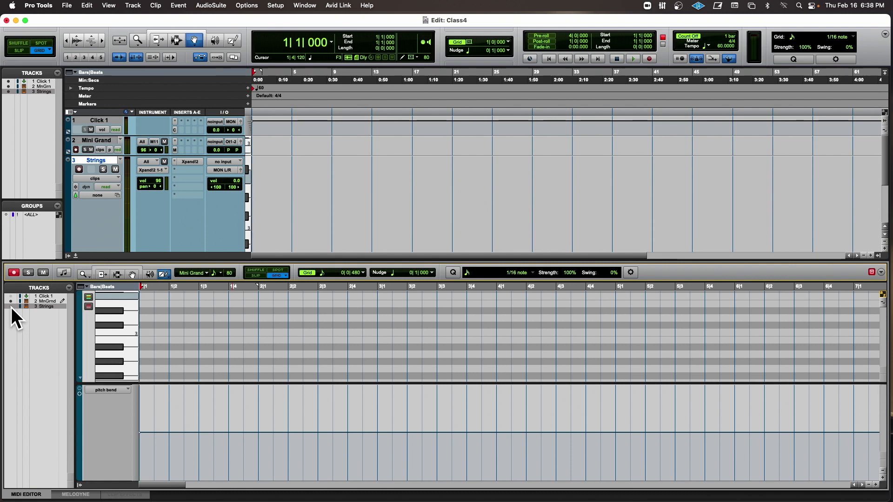
key("super+space")
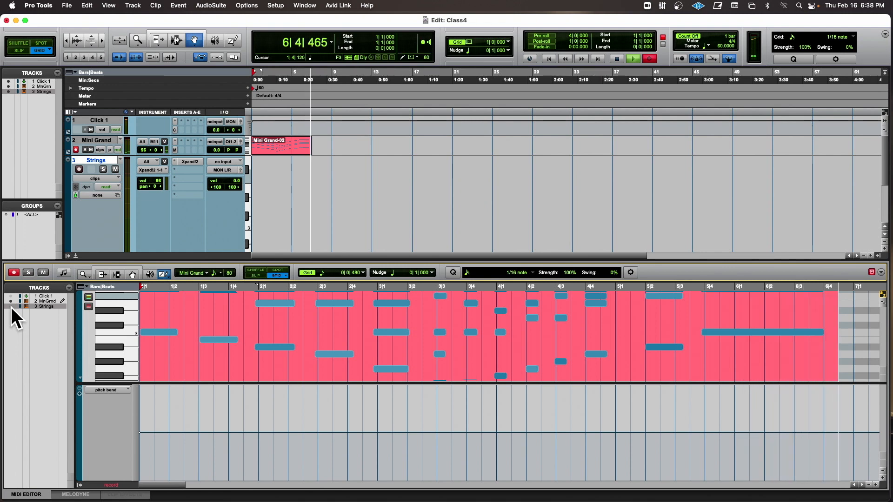
key("space")
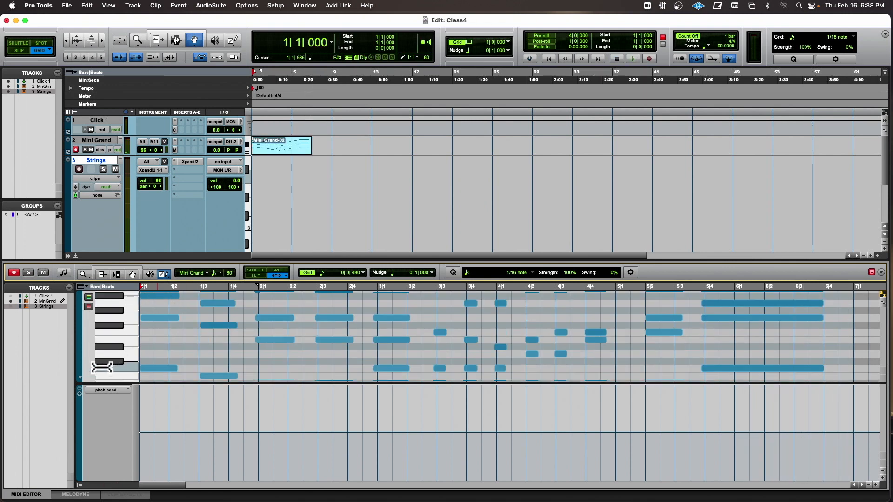
Hide the controller lane and delete the stray short note at 2|1 from the Mini Grand part
left_click(80, 378)
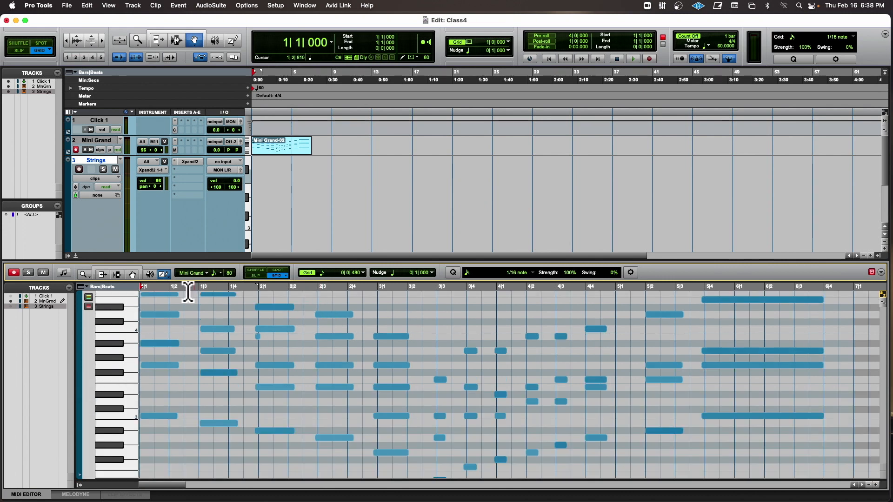
left_click_drag(265, 336, 248, 339)
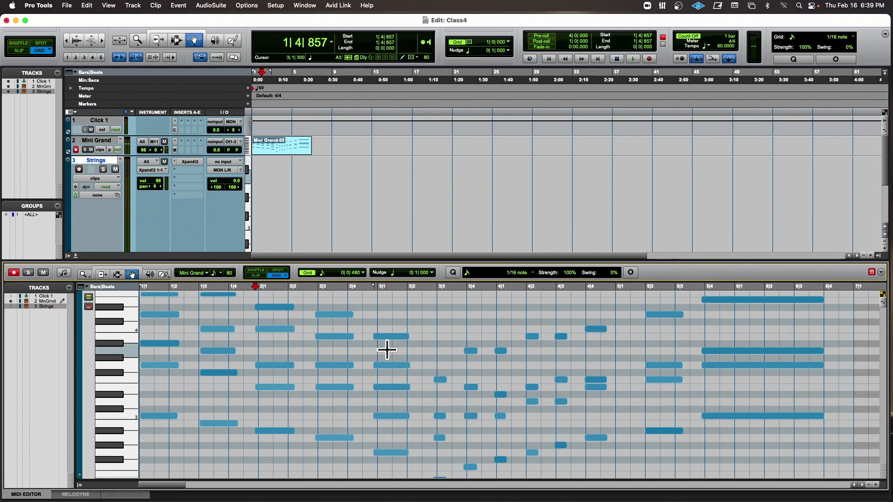
scroll(387, 350, "up", 5)
scroll(387, 349, "down", 5)
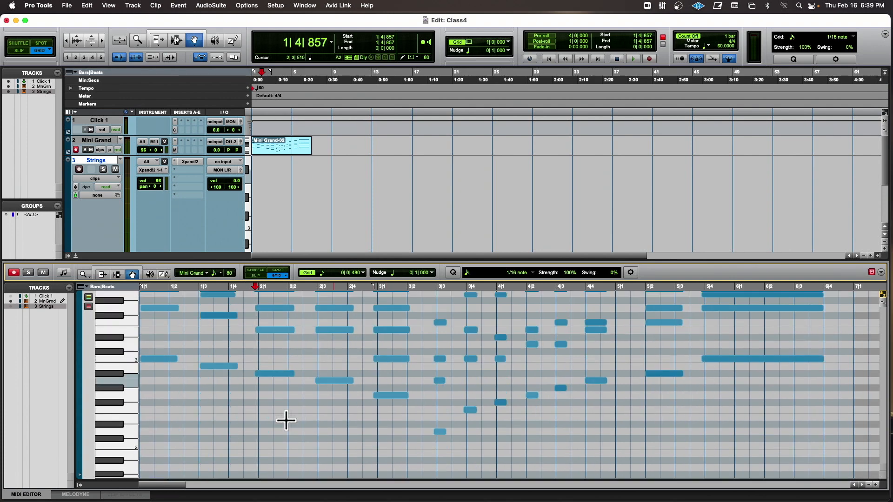
Bring back the controller lane, set it to velocity for the Mini Grand part, and enlarge the MIDI Editor
left_click(81, 474)
left_click(107, 389)
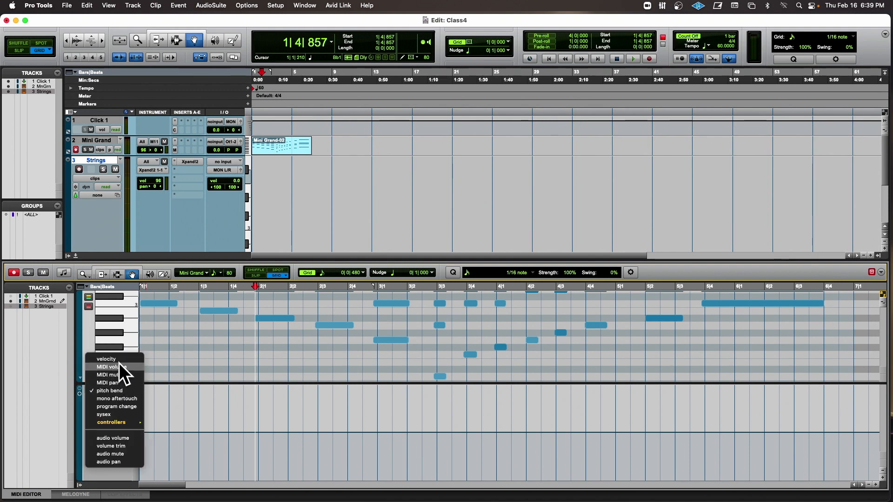
left_click(128, 364)
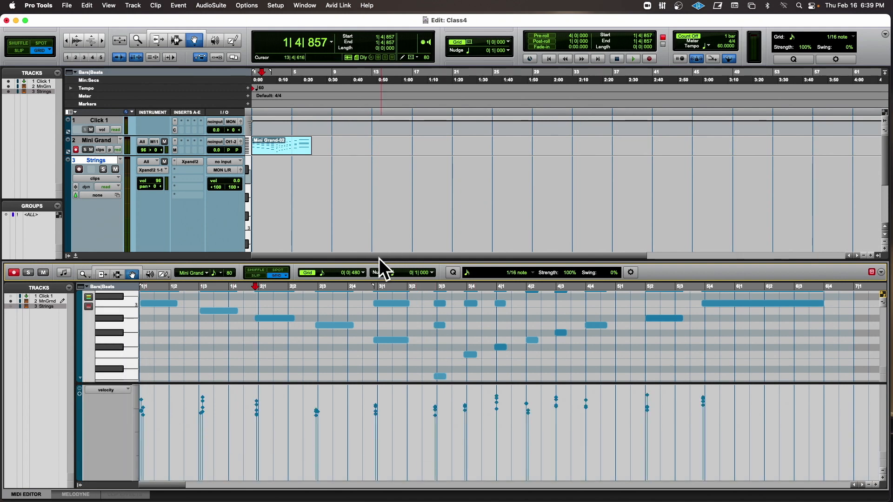
left_click_drag(378, 259, 389, 183)
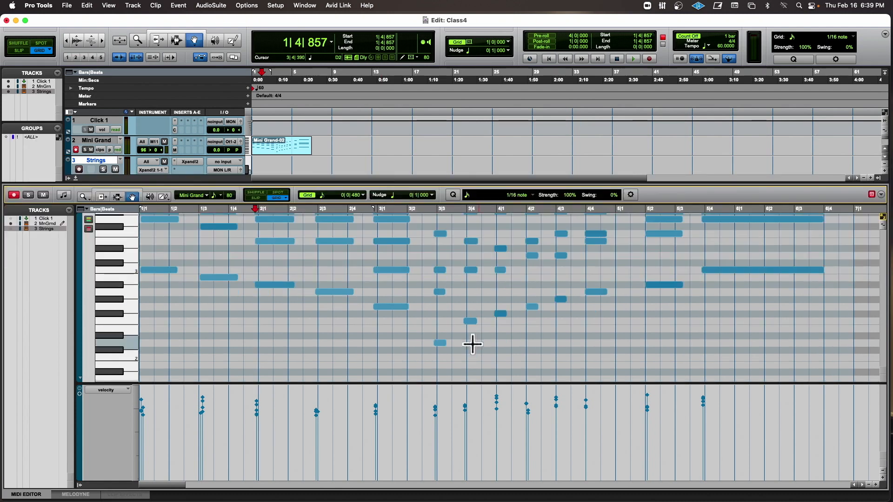
scroll(345, 330, "up", 2)
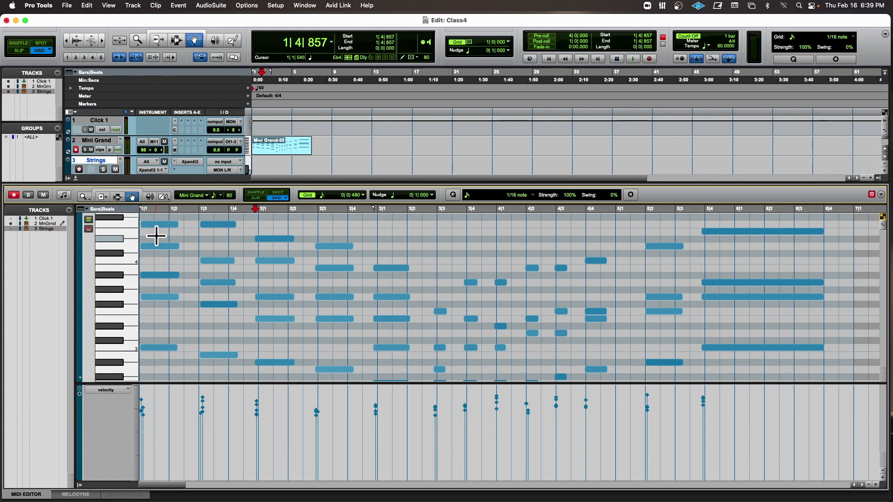
Lower the velocities of all notes beneath the top note in the Mini Grand chords from 1|1 to 3|1, and play back the result
left_click_drag(156, 236, 152, 353)
left_click(215, 261, "shift")
left_click_drag(215, 266, 216, 359)
left_click_drag(271, 250, 273, 357)
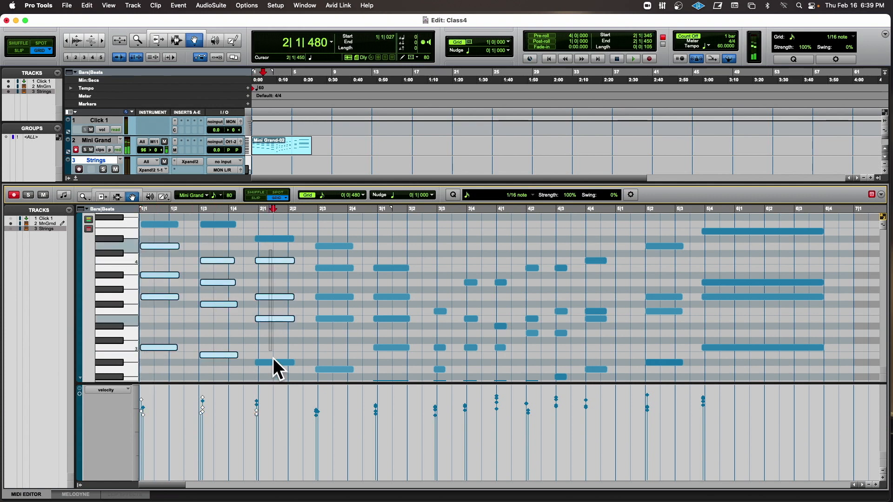
left_click_drag(333, 253, 331, 371)
left_click_drag(387, 274, 386, 327)
scroll(387, 327, "up", 5)
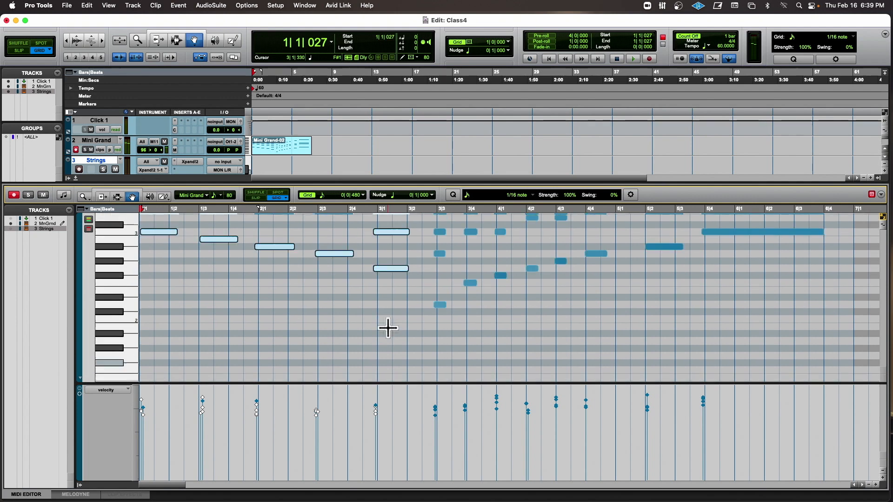
scroll(387, 328, "up", 3)
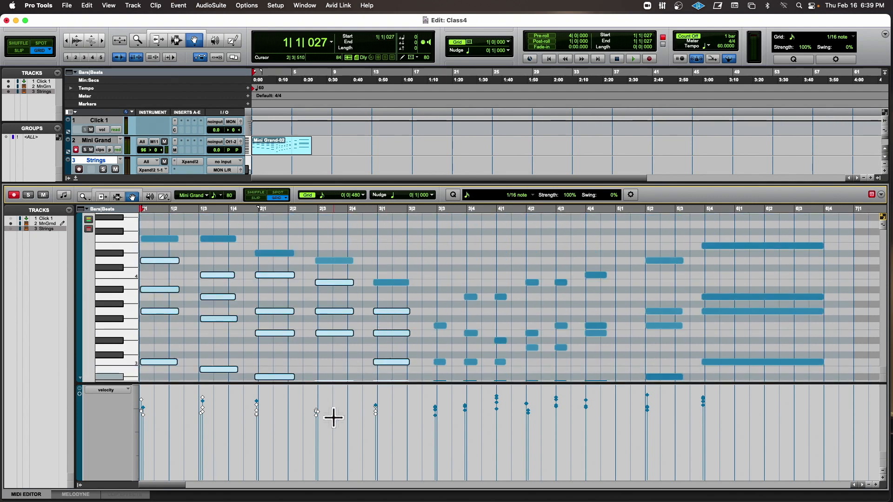
left_click_drag(317, 413, 316, 436)
key("space")
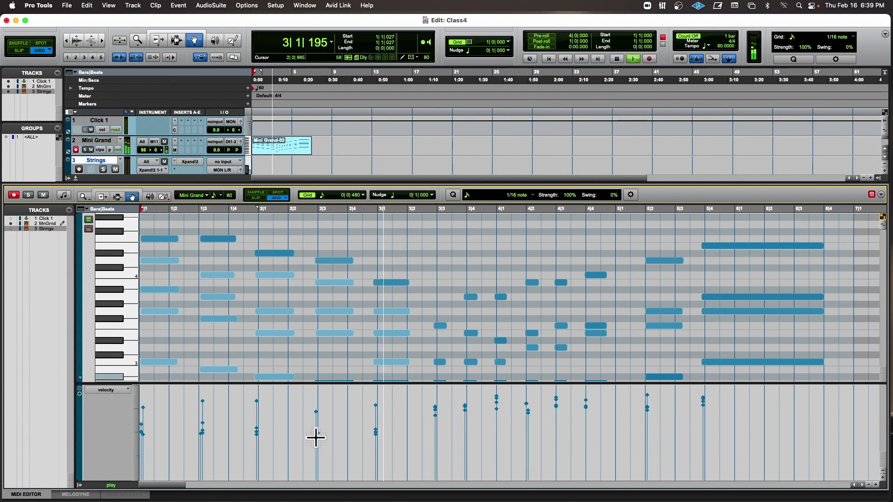
left_click_drag(314, 407, 316, 412)
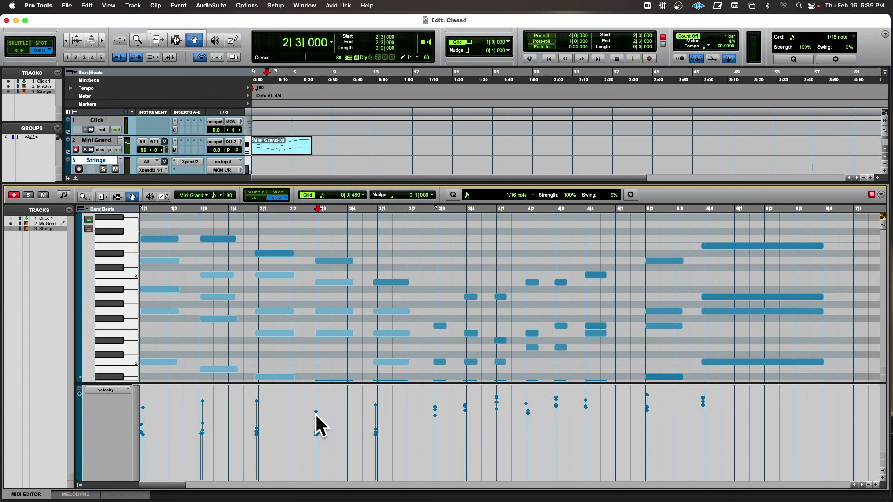
Raise the velocity of the top note at 2|3, and lower the velocities of the notes beneath the top note in the chords from 3|3 to 4|4
left_click(316, 412)
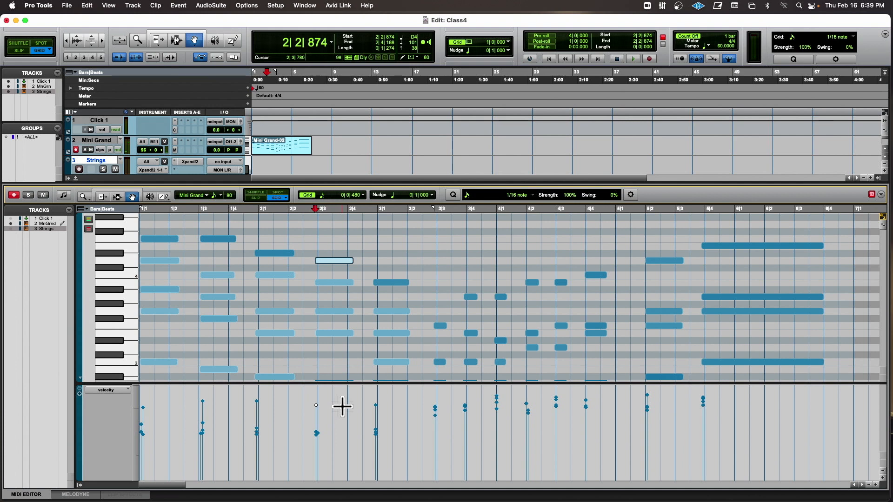
scroll(458, 281, "down", 5)
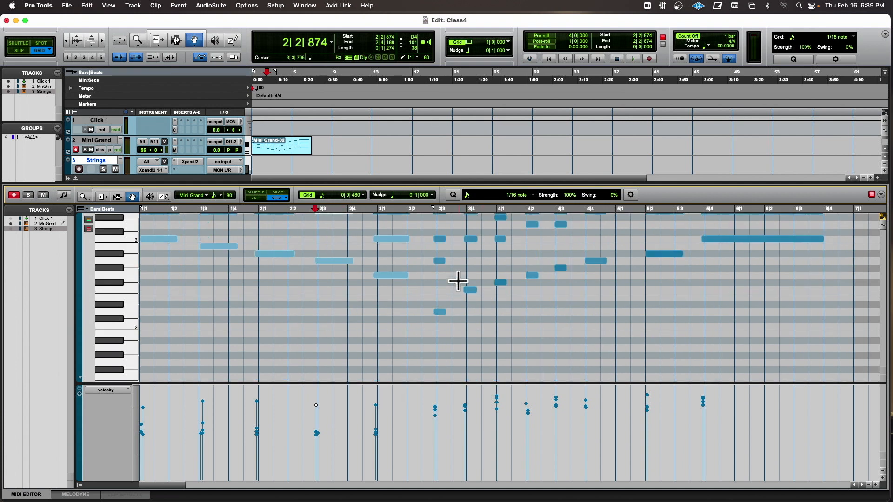
scroll(457, 280, "up", 2)
left_click_drag(433, 260, 443, 364)
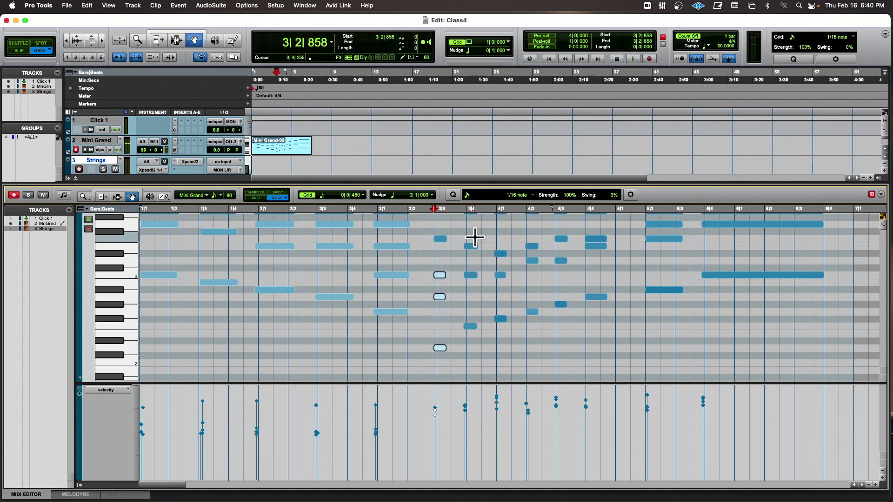
left_click_drag(468, 233, 470, 339)
left_click_drag(494, 239, 521, 347)
left_click_drag(526, 243, 534, 331)
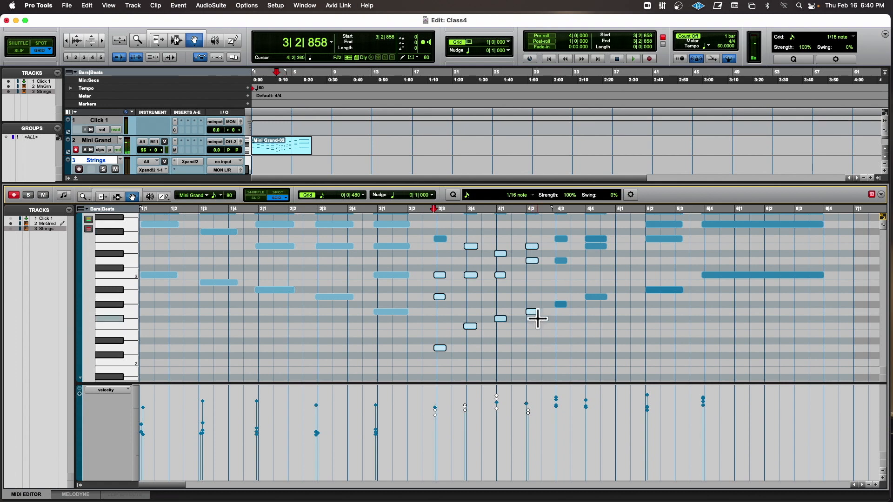
scroll(533, 317, "up", 4)
left_click_drag(547, 297, 570, 390)
scroll(580, 308, "up", 6)
scroll(581, 309, "up", 4)
left_click_drag(578, 309, 602, 377)
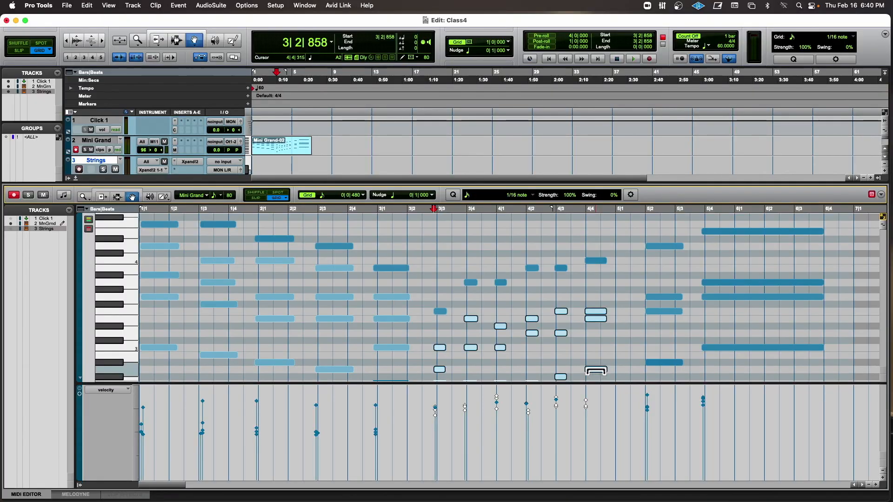
key("t")
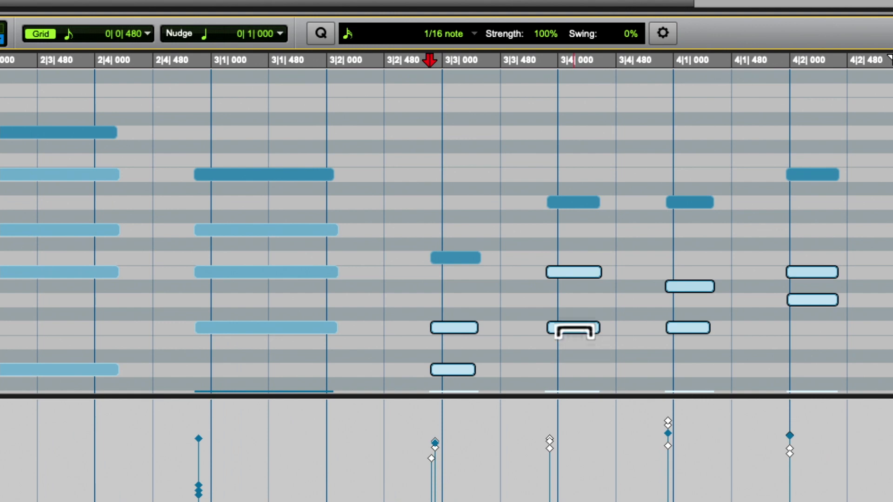
left_click_drag(574, 324, 578, 384)
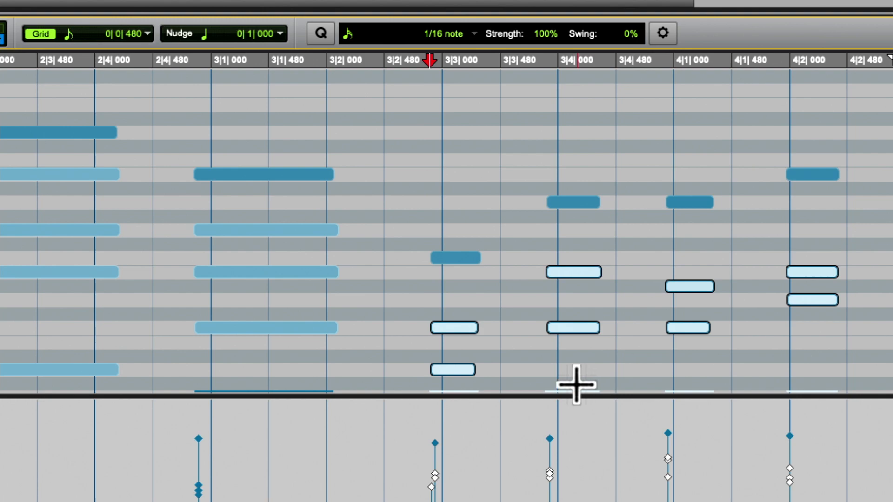
Play back the edited Mini Grand chords from just before 3|3 into bar 5
key("r")
key("r")
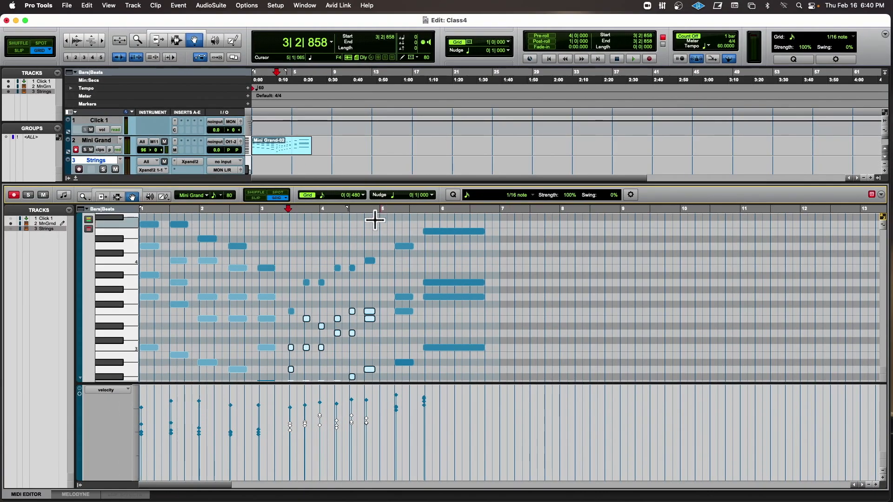
key("space")
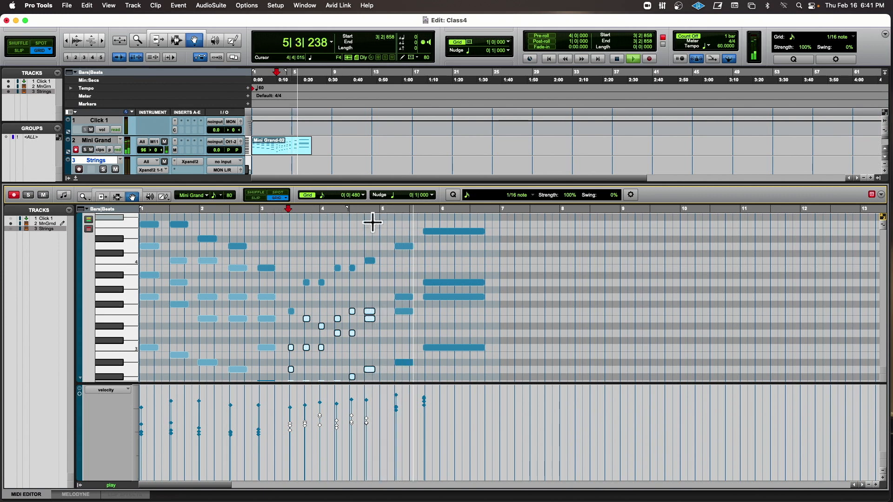
key("space")
Lower the velocities of the last two Mini Grand chords, reducing their top notes and softening the notes beneath them
left_click_drag(391, 275, 453, 389)
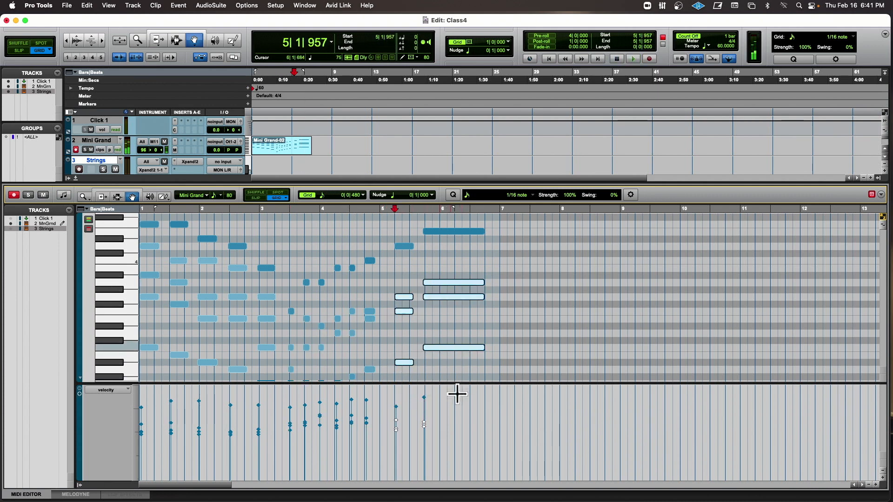
key("space")
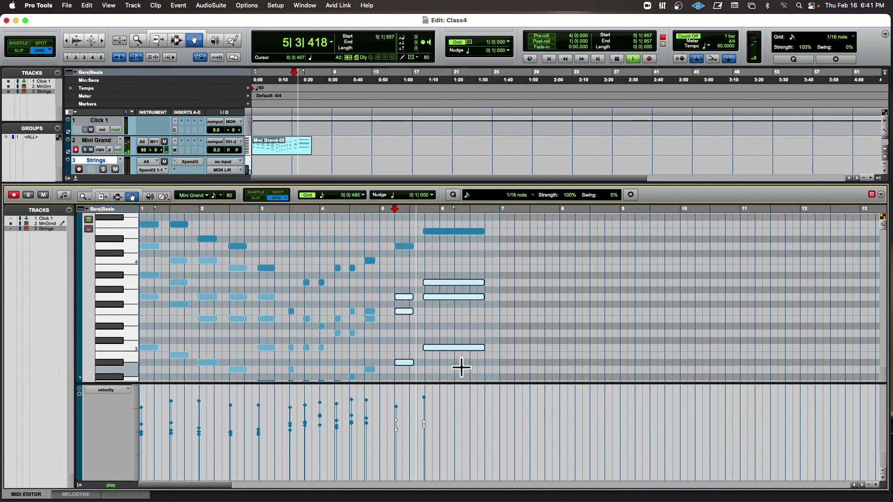
key("space")
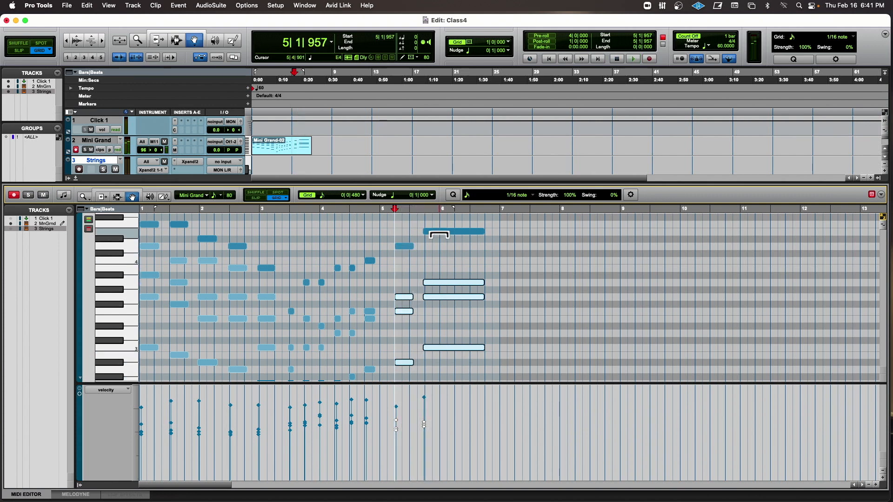
left_click(439, 233)
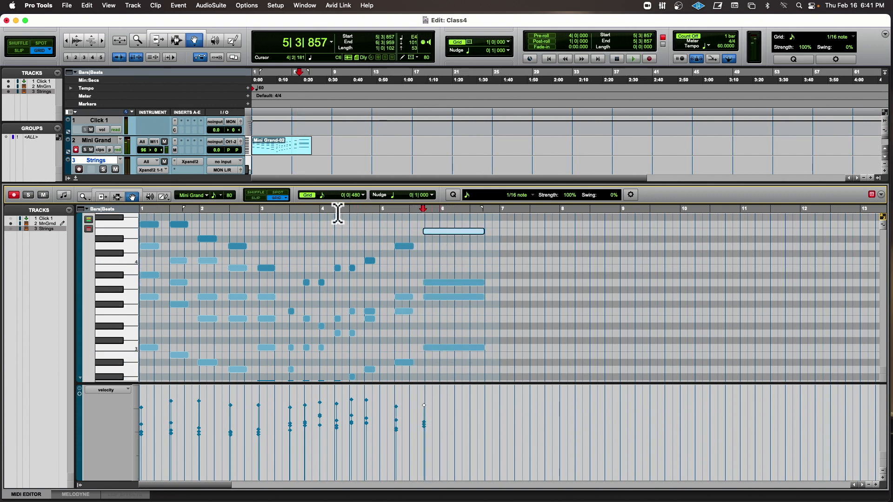
Return to the session start and play back the opening chords of the Mini Grand part
key("Return")
key("space")
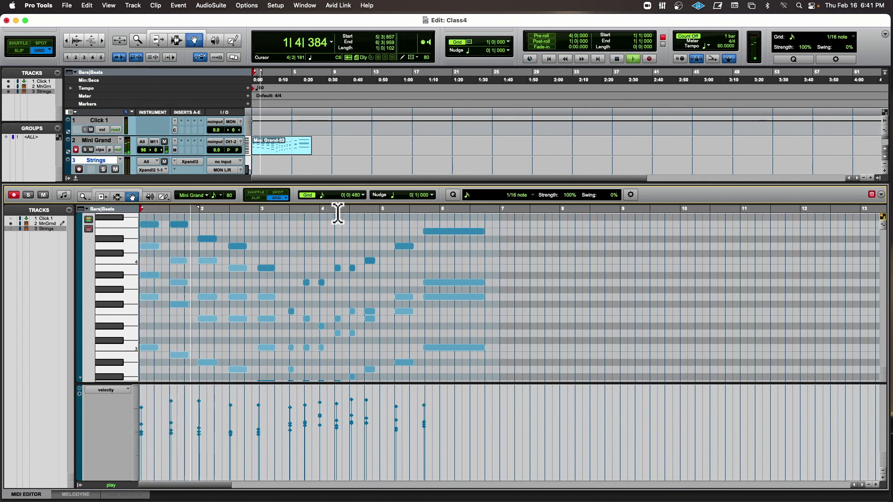
key("space")
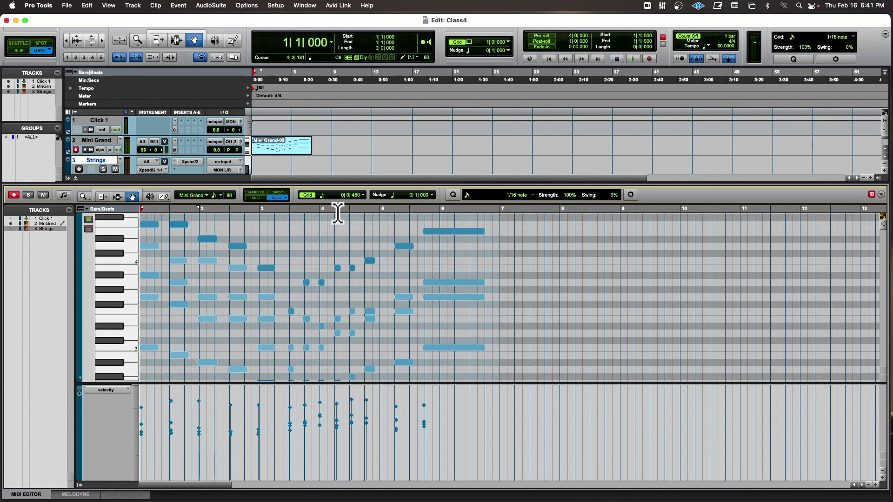
Lower the velocities of all Mini Grand notes together and play back the whole part
key("super+a")
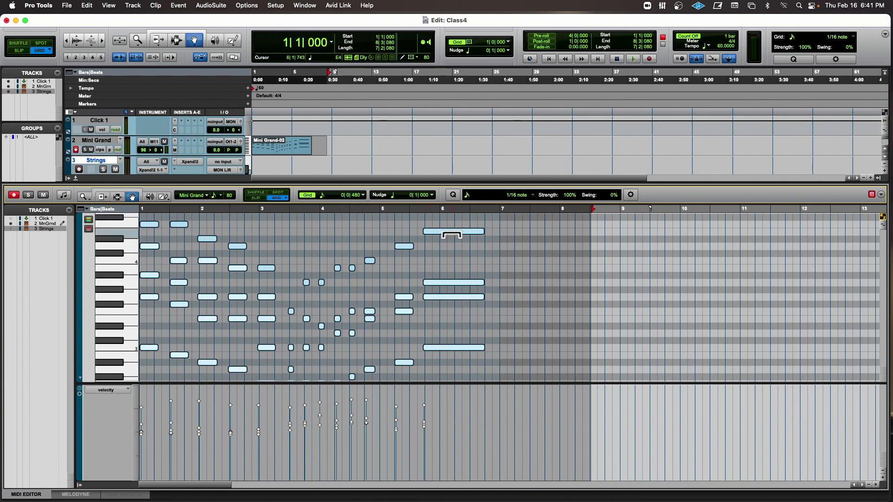
left_click_drag(451, 234, 451, 264)
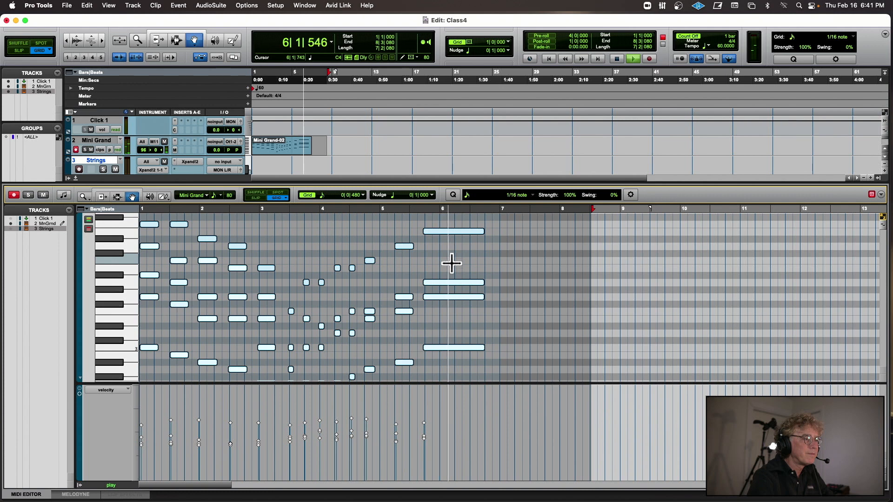
key("space")
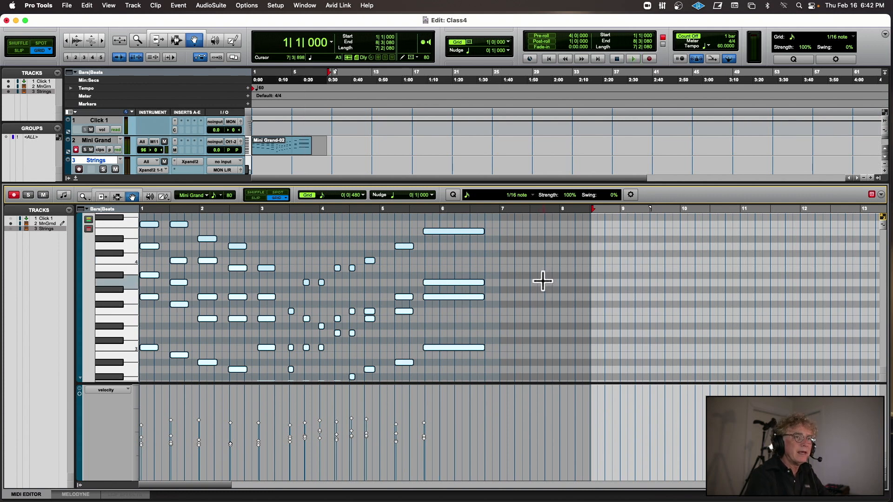
Select the six bars of the Mini Grand part from 1|1 to 7|1
scroll(543, 280, "down", 2)
scroll(566, 243, "down", 5)
scroll(568, 243, "up", 2)
scroll(569, 245, "up", 4)
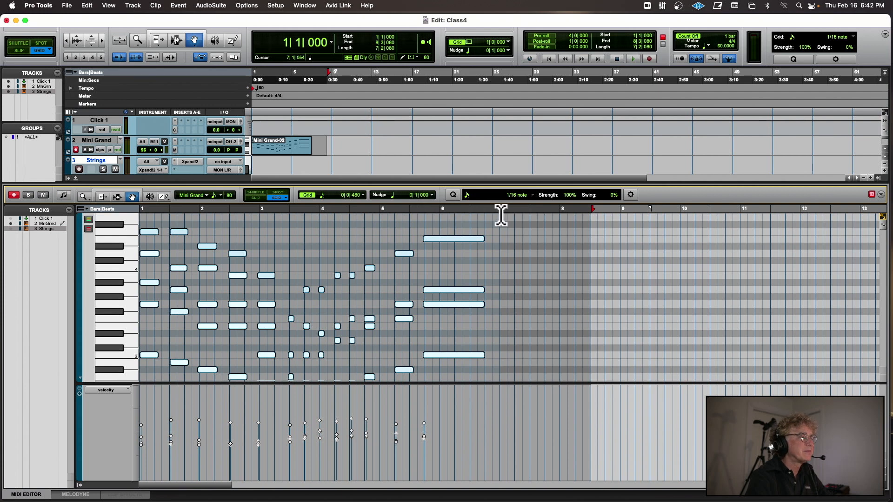
left_click_drag(501, 215, 457, 207)
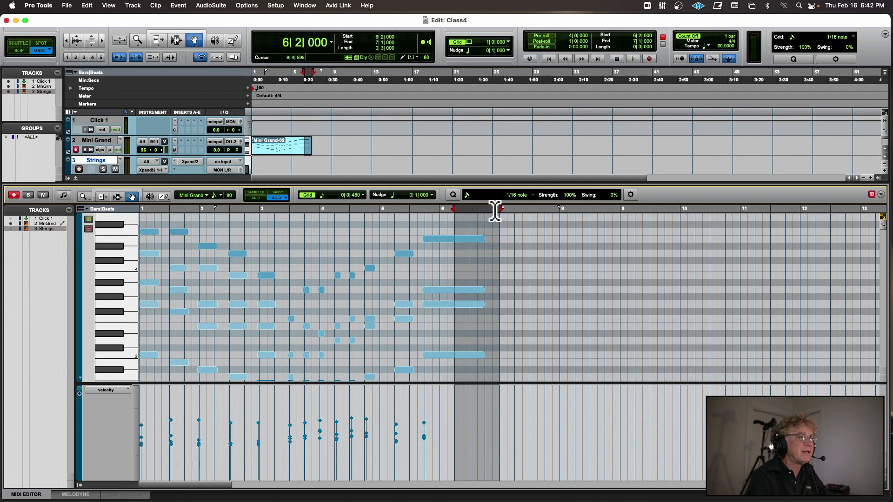
left_click_drag(502, 216, 141, 212)
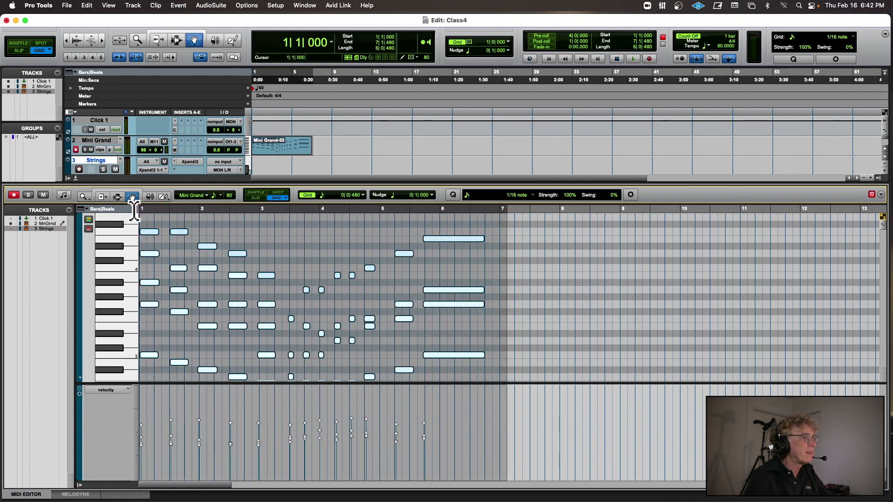
left_click(502, 211, "shift")
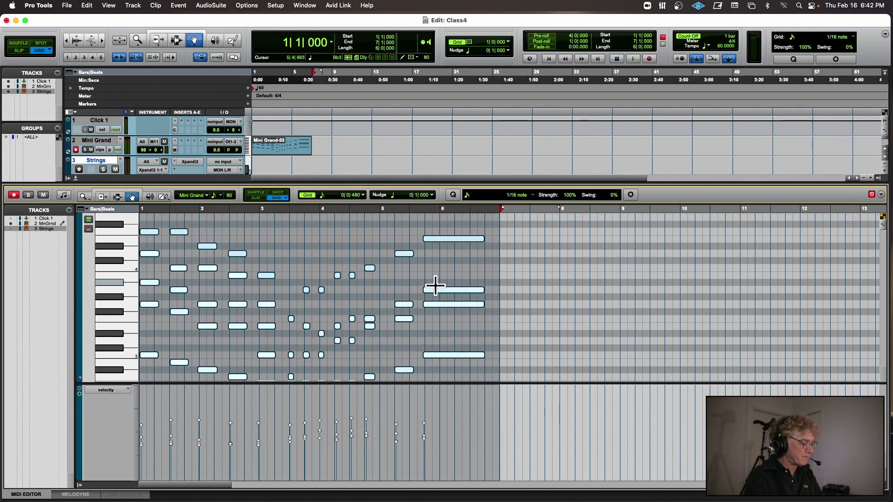
Place a copy of the selected bars at 7|1 with Duplicate and again with a single Repeat, undoing each copy
key("super+d")
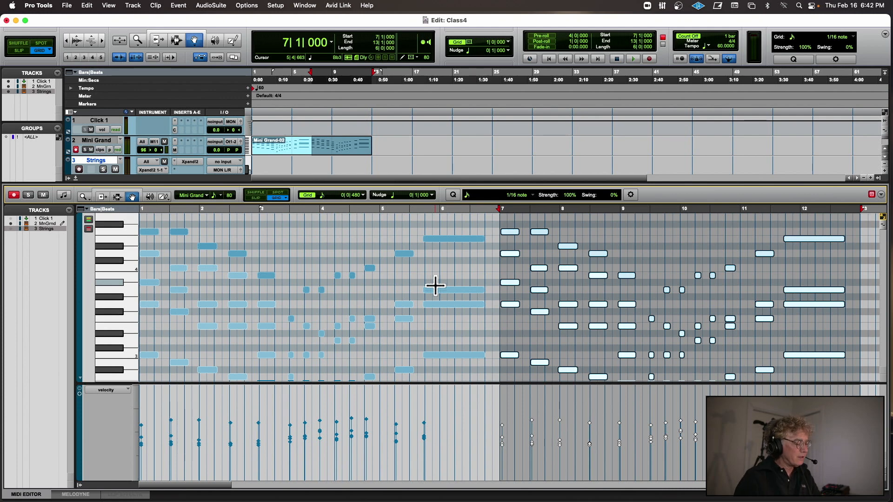
key("super+z")
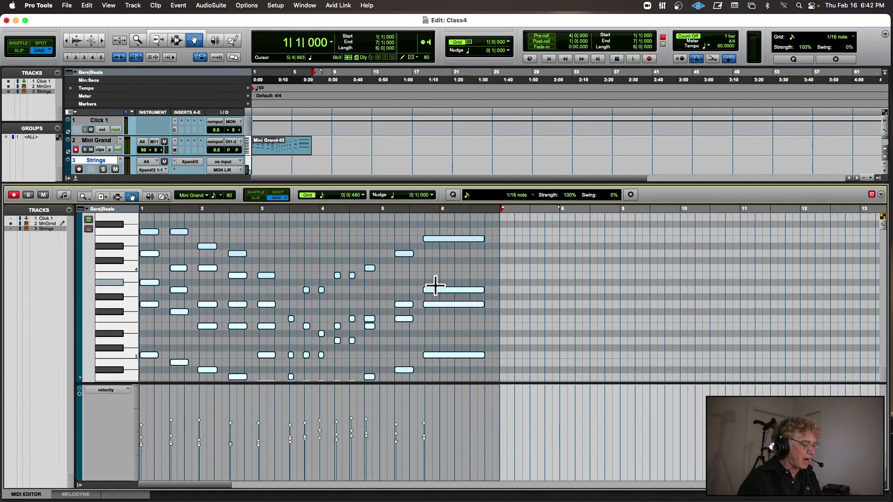
key("alt+r")
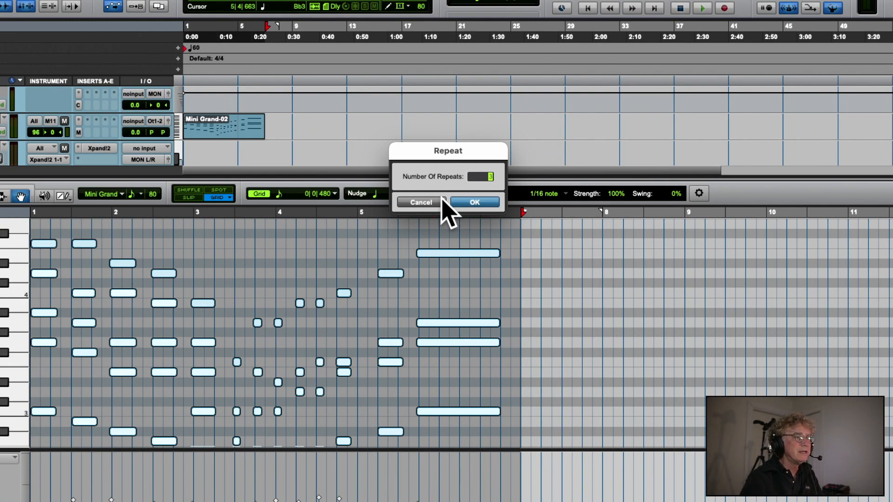
left_click(479, 204)
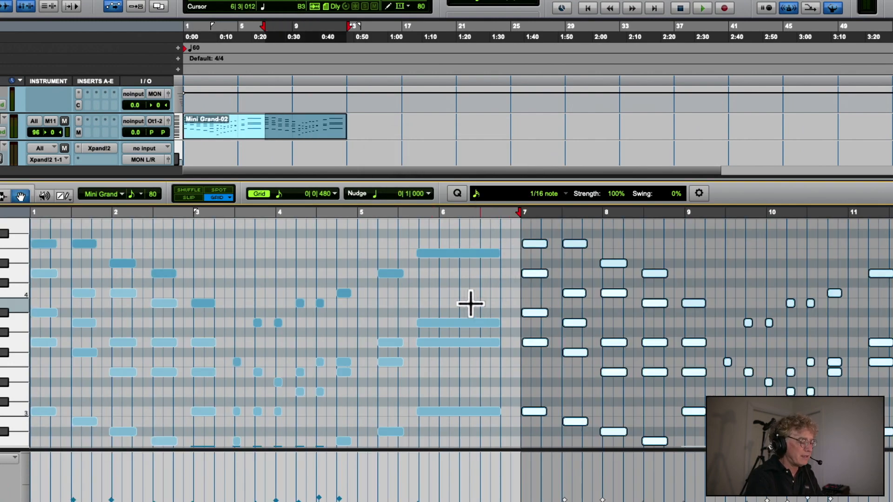
key("r")
key("r")
key("t")
key("t")
key("r")
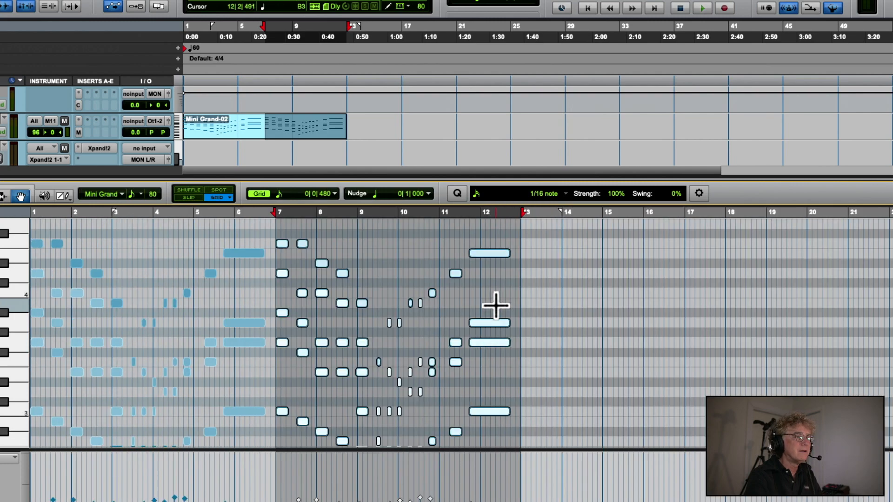
key("ctrl+z")
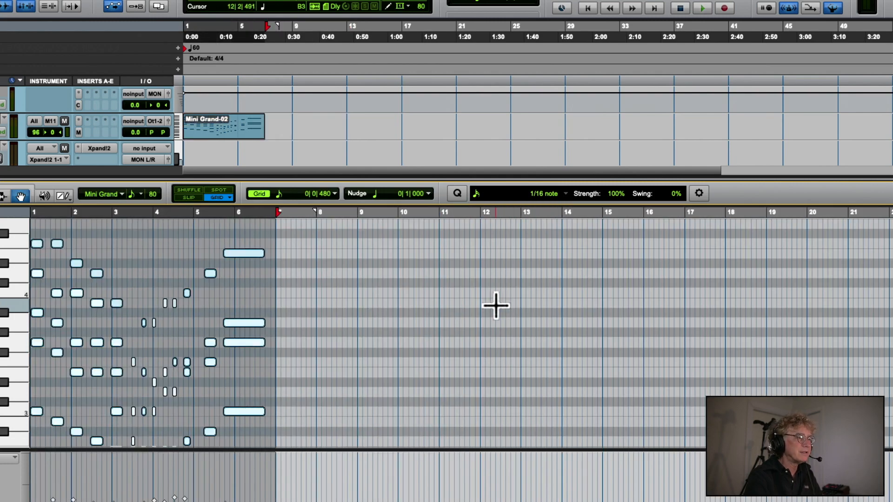
Repeat the selected Mini Grand bars 3 times and undo the repeats
key("alt+r")
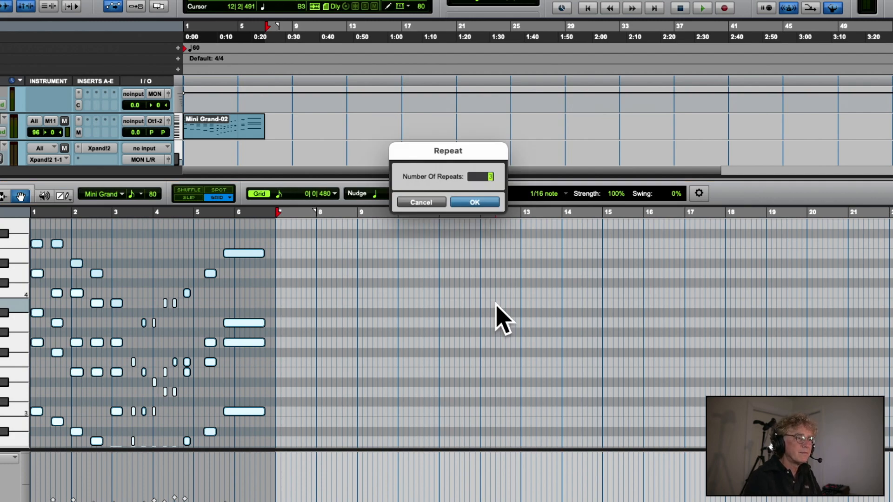
key("Return")
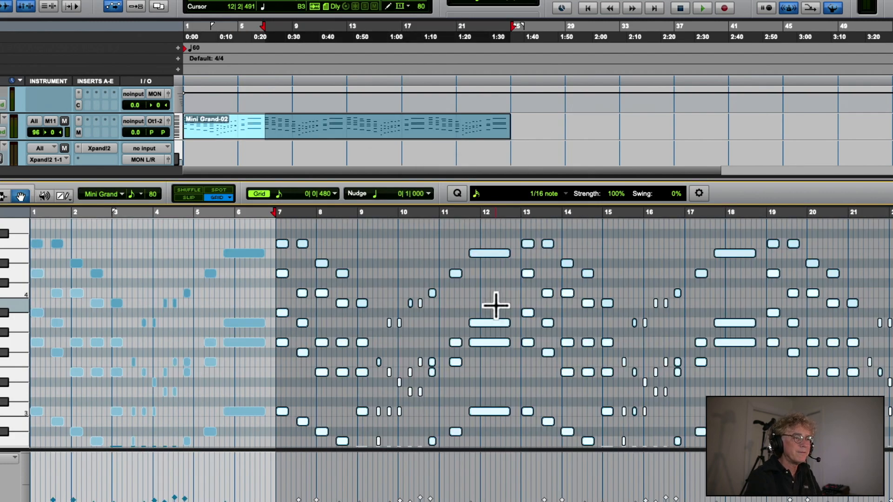
key("r")
key("t")
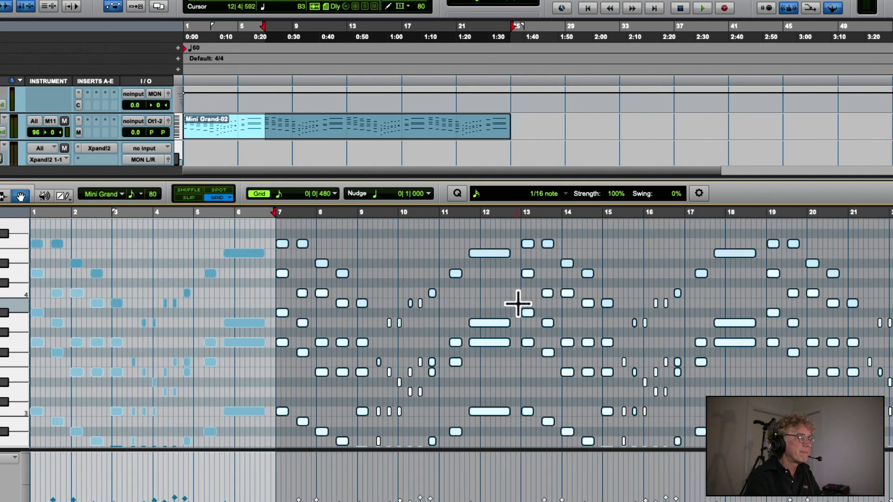
key("ctrl+z")
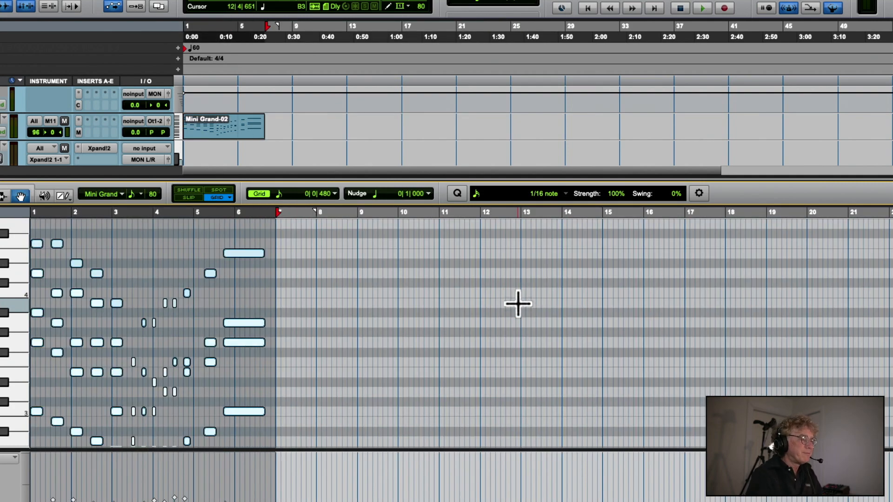
Duplicate the selected six Mini Grand bars once so the copy starts at 7|1
key("ctrl+d")
scroll(517, 304, "down", 1)
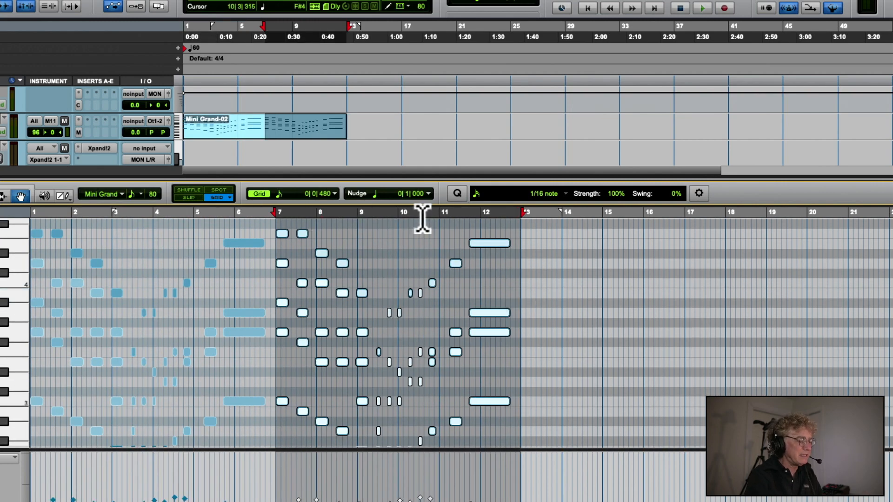
key("t")
key("t")
key("r")
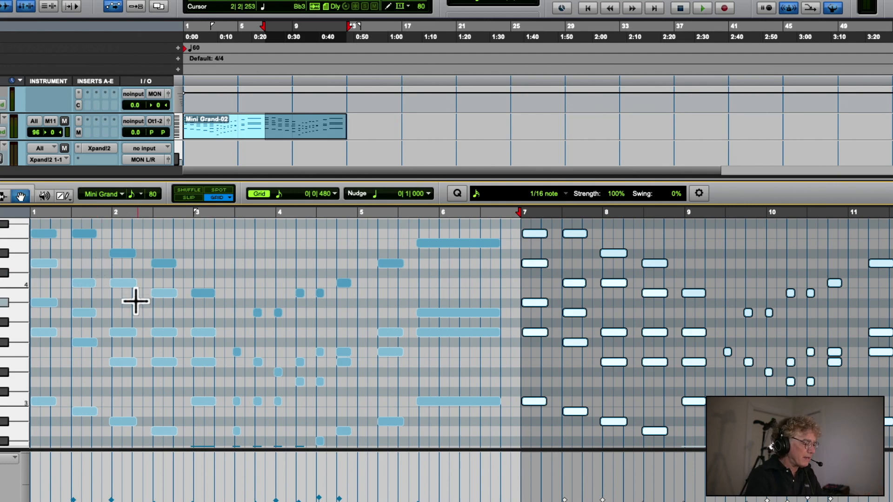
key("r")
scroll(183, 307, "up", 3)
key("r")
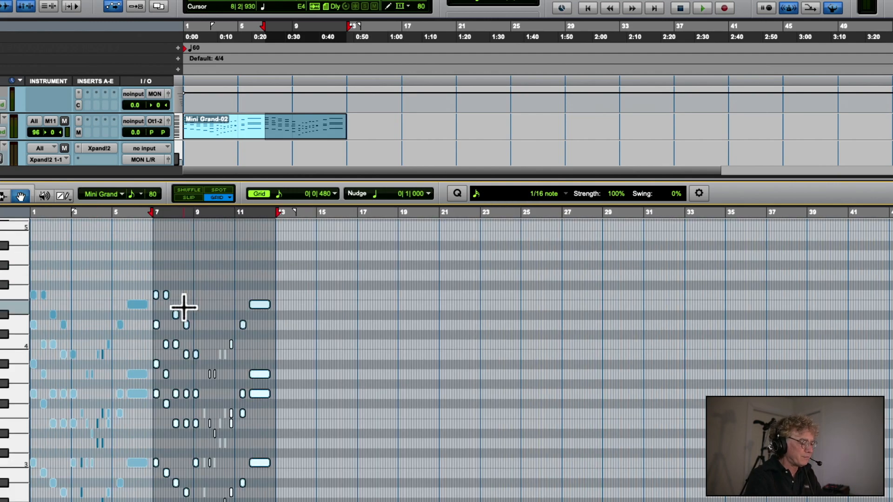
Delete the lowest note of each chord in bars 1 to 6 of the Mini Grand part
key("t")
key("t")
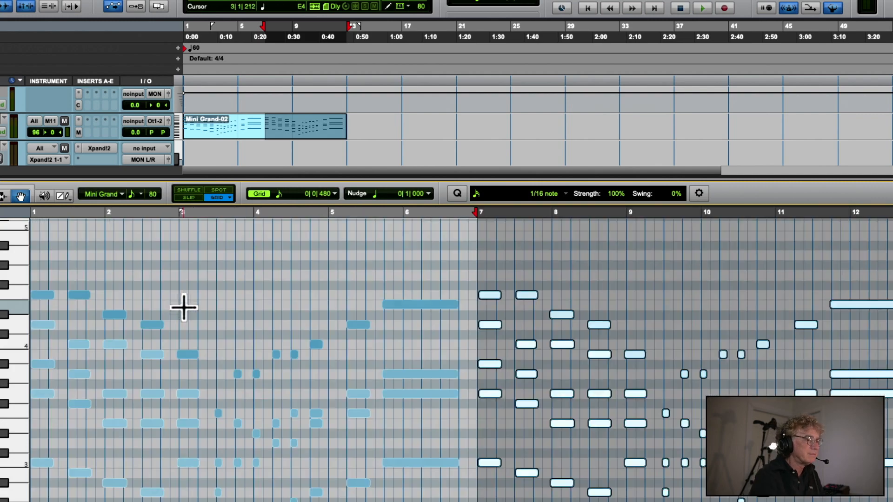
scroll(188, 307, "down", 2)
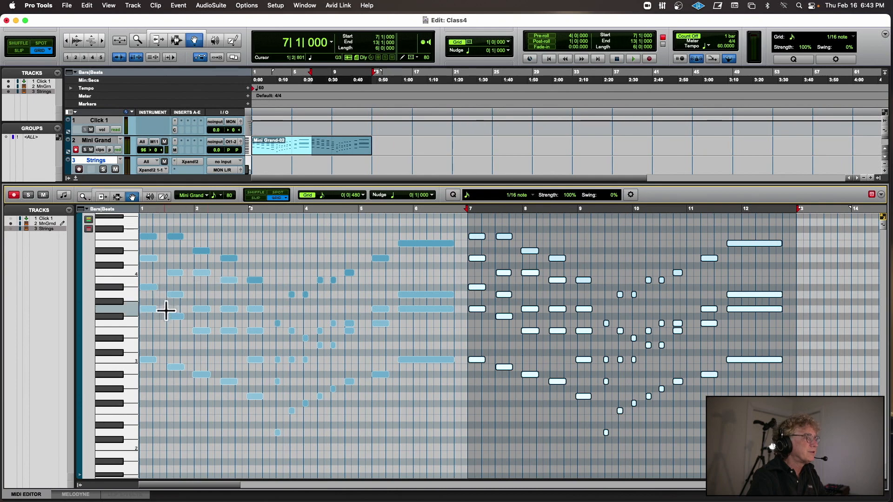
left_click_drag(149, 342, 309, 440)
left_click_drag(324, 371, 368, 401)
left_click_drag(371, 358, 437, 374)
left_click_drag(309, 379, 325, 398)
key("Delete")
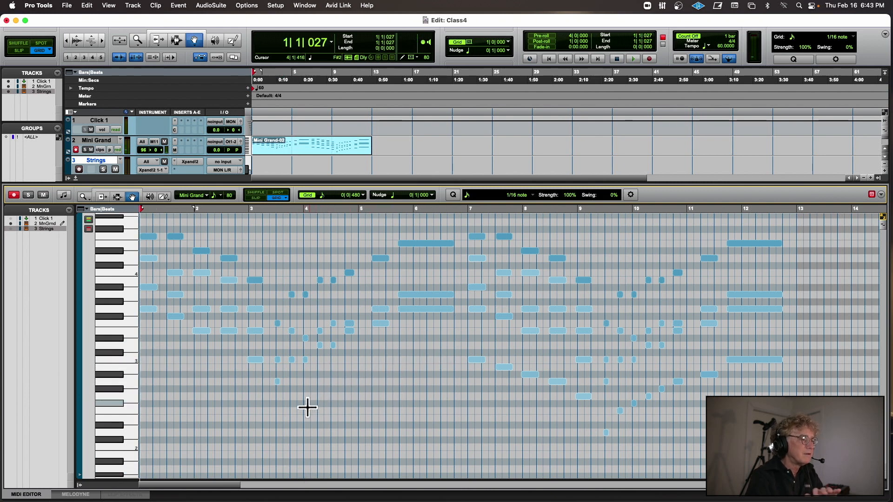
Delete the second-highest note from the first five Mini Grand chords in bars 1 to 3 and play the part from the start
left_click(149, 259)
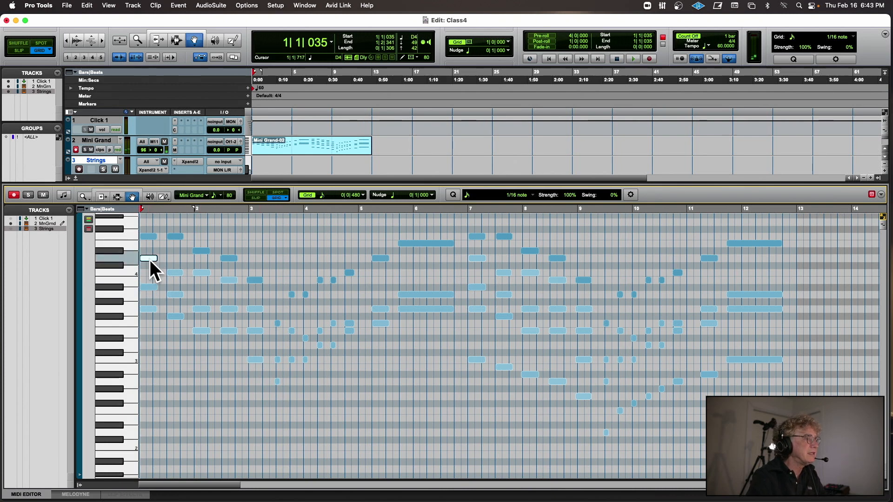
left_click(175, 273, "shift")
left_click(201, 273, "shift")
left_click(229, 280, "shift")
left_click(257, 310, "shift")
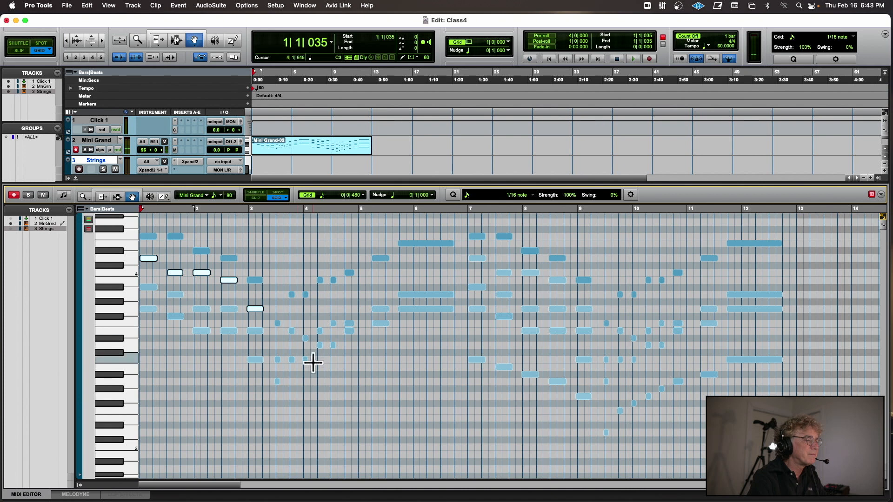
key("BackSpace")
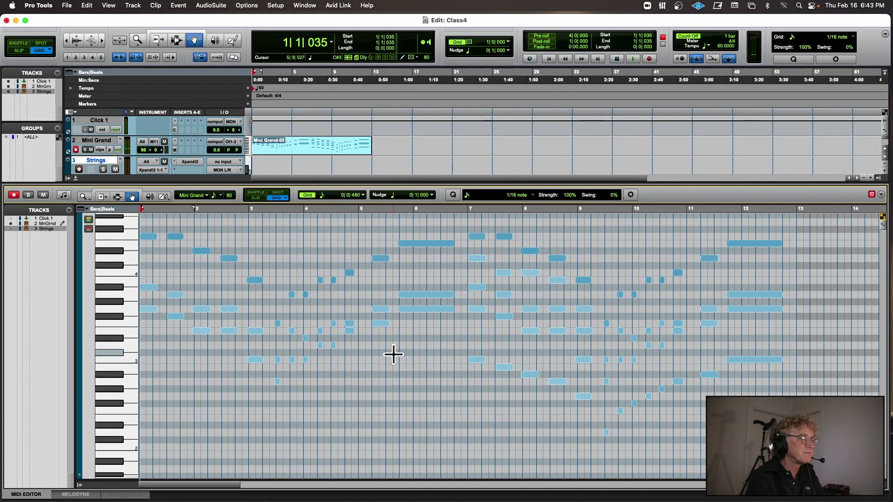
key("Return")
key("space")
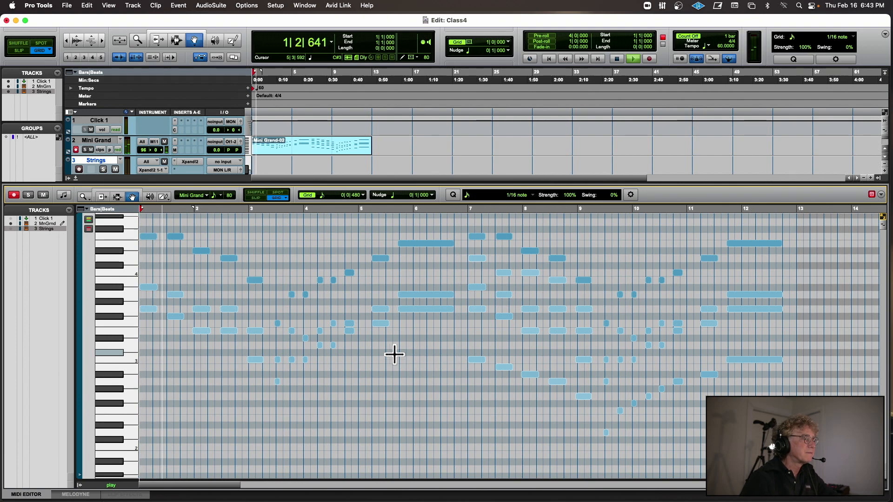
key("space")
Set the session tempo at 1|1|000 to 120 BPM and play the Mini Grand part from the start
scroll(395, 355, "down", 6)
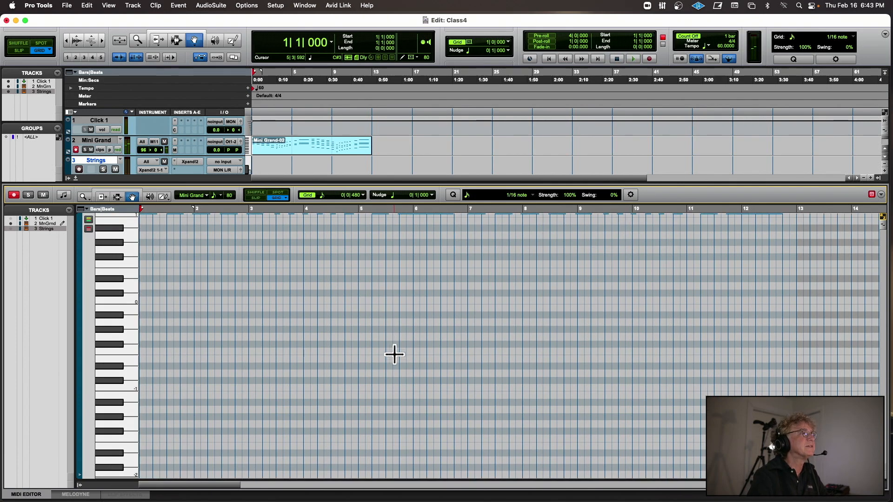
scroll(394, 355, "up", 8)
scroll(395, 355, "down", 3)
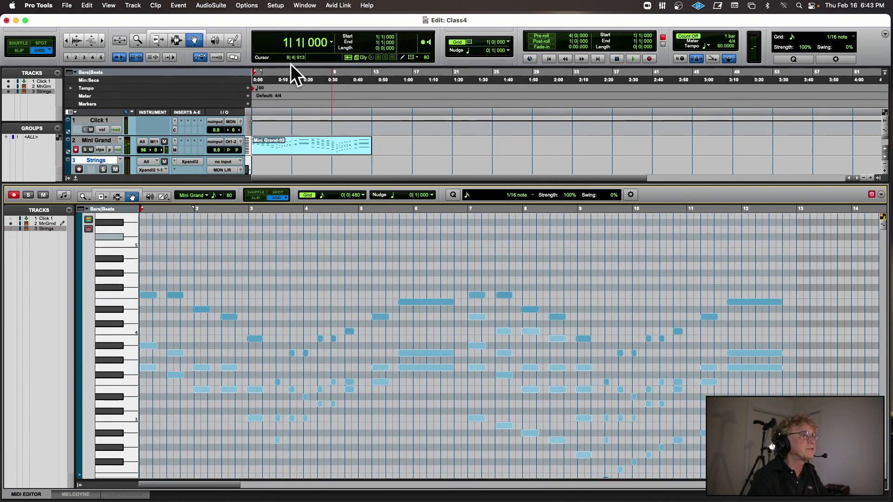
double_click(247, 88)
type("120")
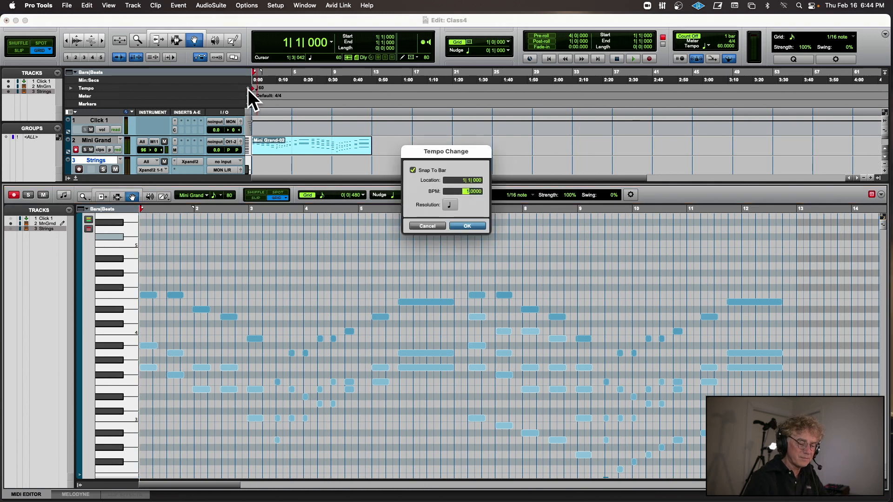
key("Return")
key("space")
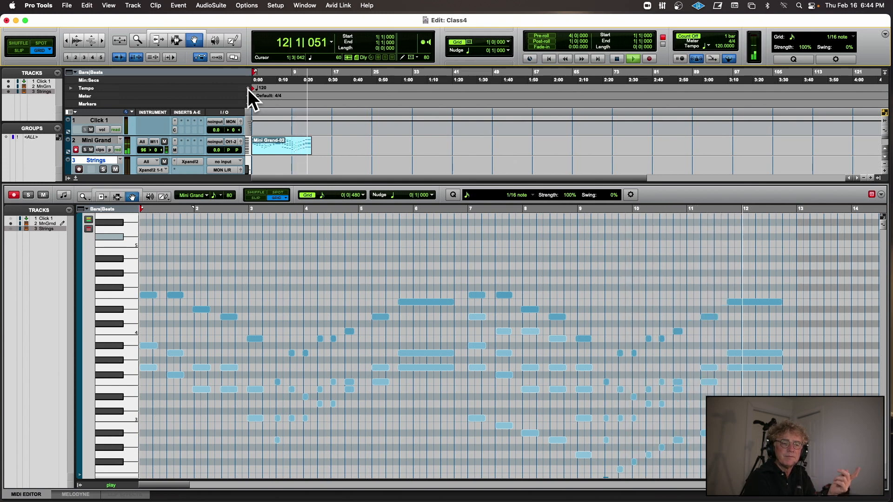
key("space")
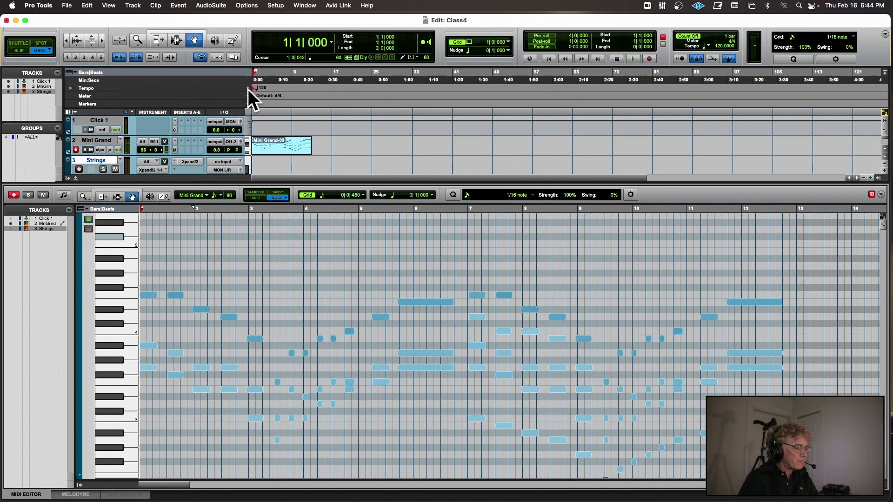
Undo the tempo change and both note deletions in the first six bars
key("super+z")
key("super+z")
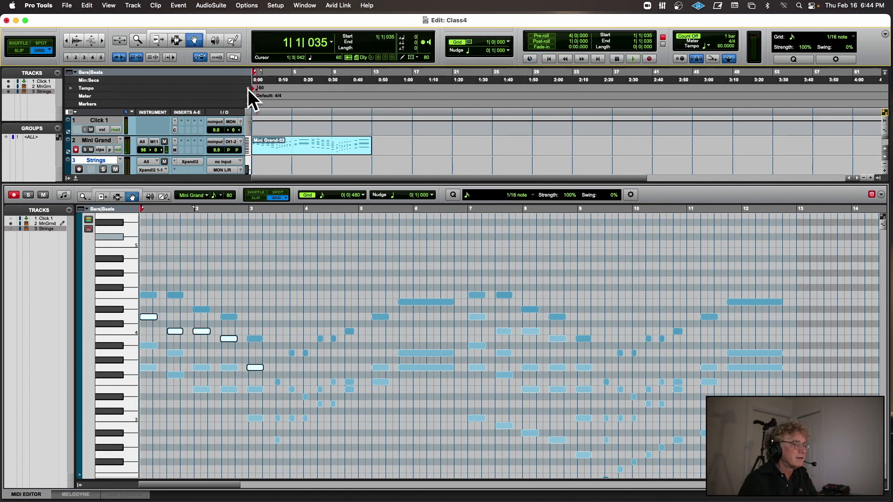
key("super+z")
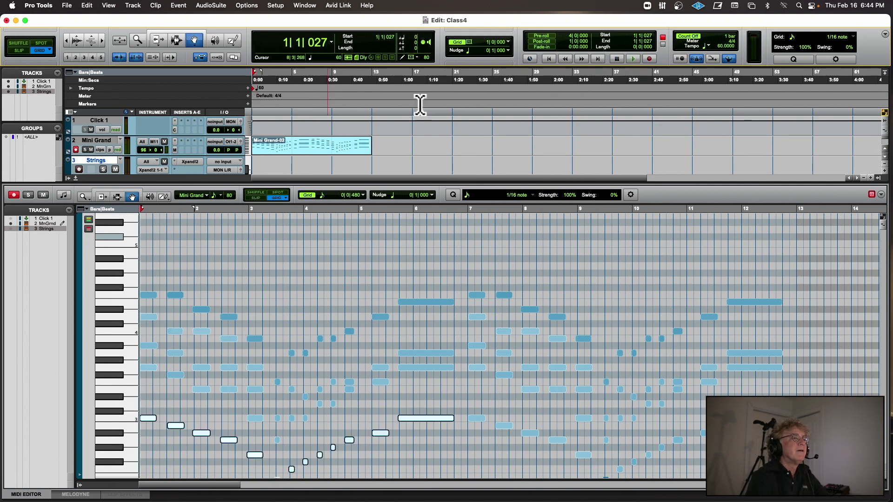
Transpose the second-lowest note of the first five chords in bars 7 to 9 down one octave
left_click(479, 384)
left_click(479, 367)
left_click(504, 375, "shift")
left_click(530, 389, "shift")
left_click(558, 389, "shift")
left_click(584, 418, "shift")
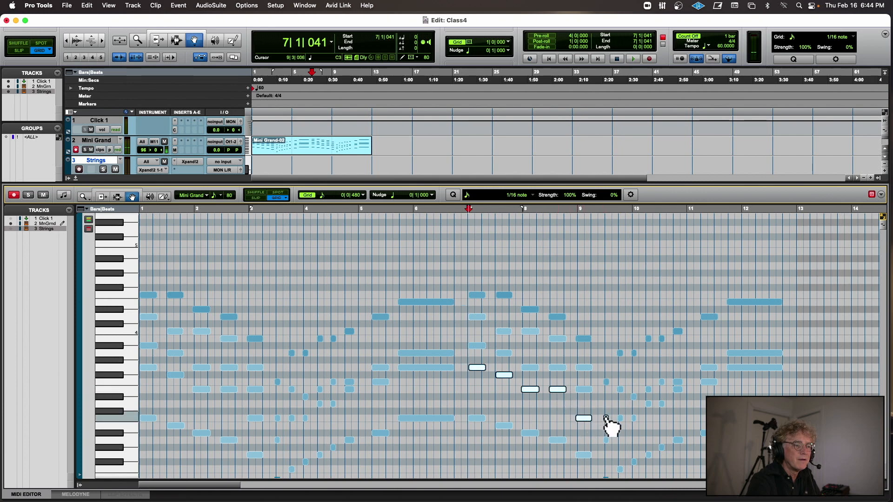
scroll(518, 393, "down", 10)
scroll(518, 395, "up", 2)
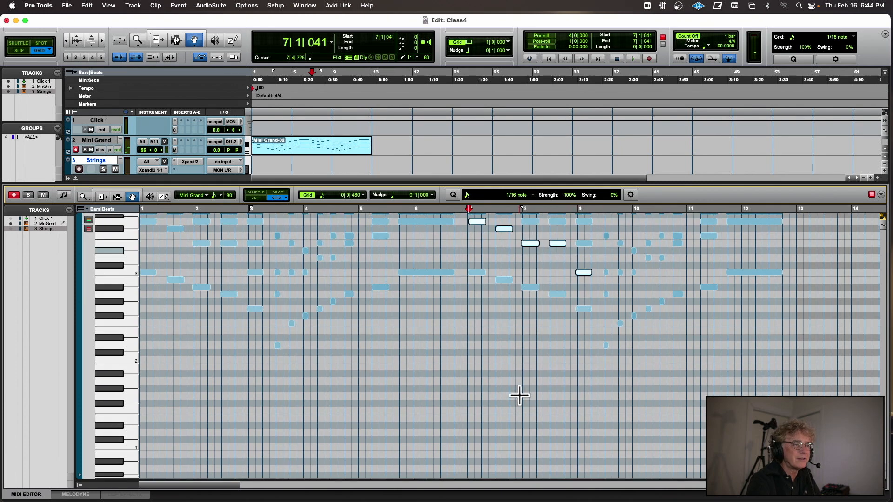
key("ctrl+shift+Down")
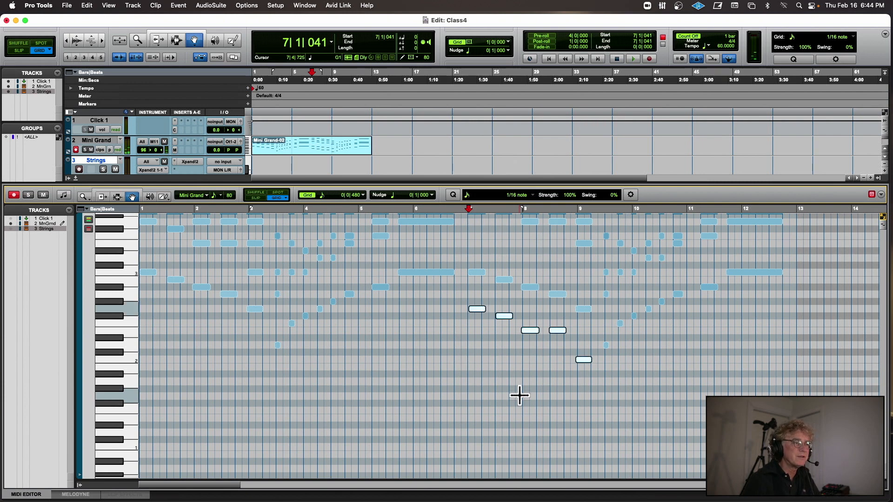
Play the Mini Grand part from bar 7 to hear the transposed notes and stop playback
key("space")
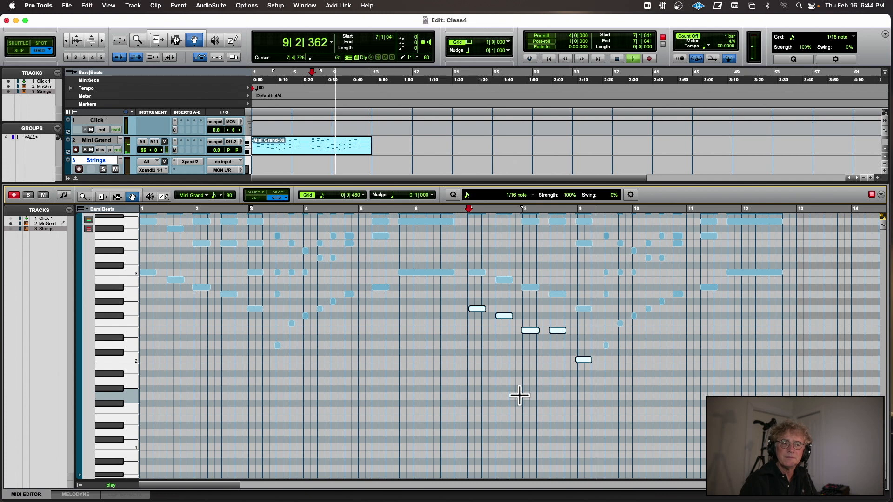
key("space")
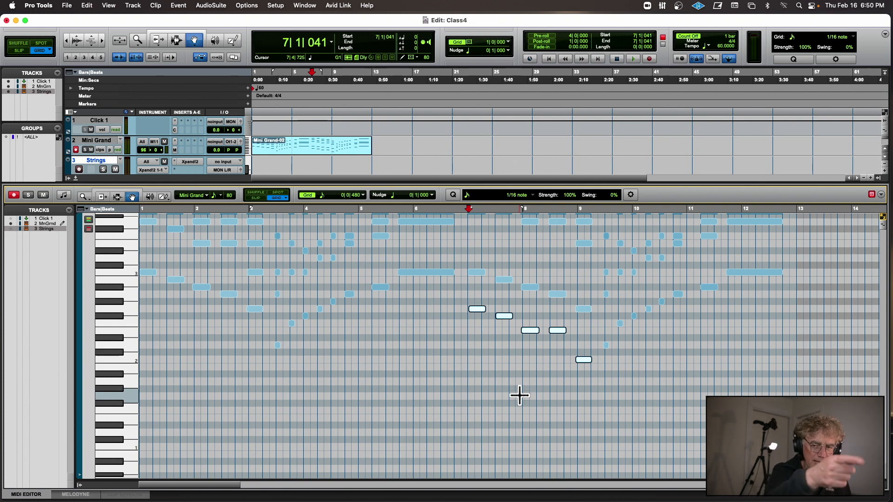
mouse_move(866, 500)
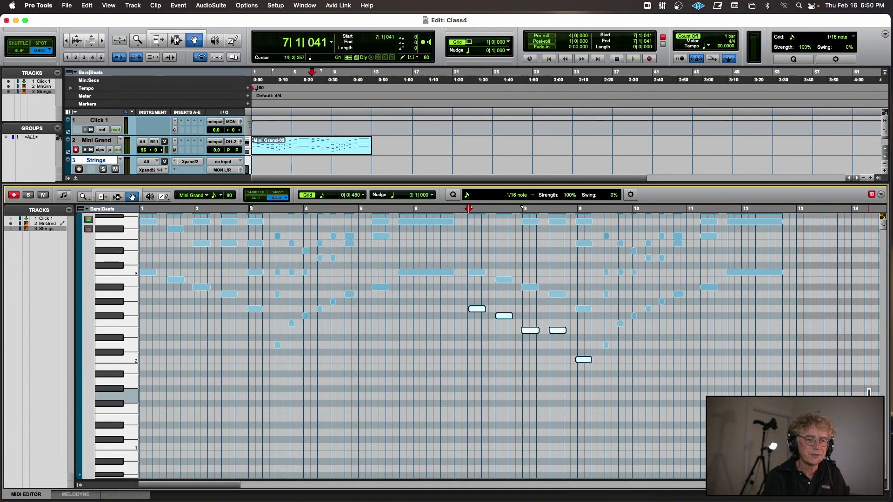